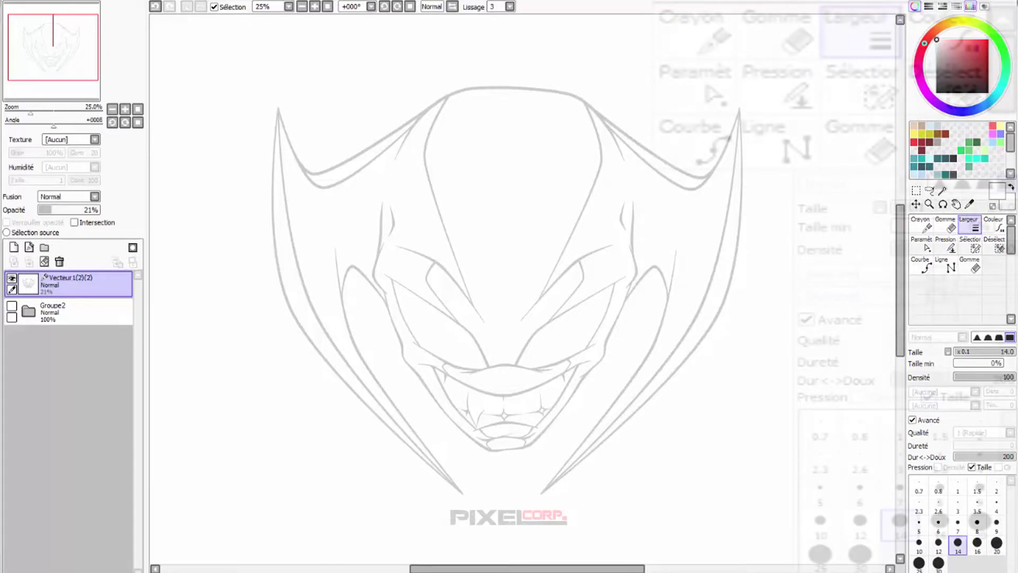
# - Reduce the sketch layer's opacity to 18% and add a new vector layer above it
pyautogui.click(12, 279)
pyautogui.click(11, 278)
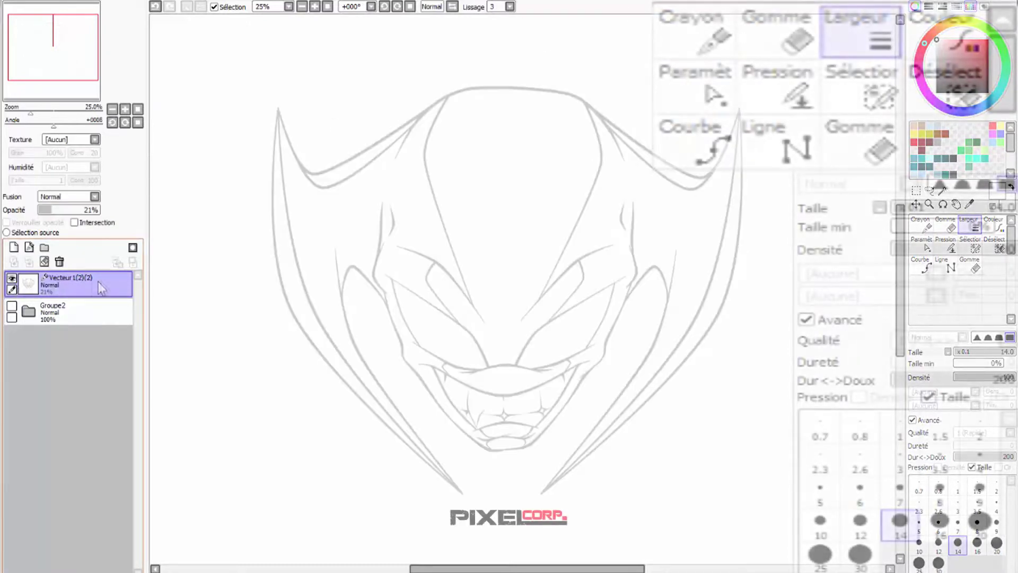
pyautogui.moveTo(95, 209); pyautogui.dragTo(47, 239)
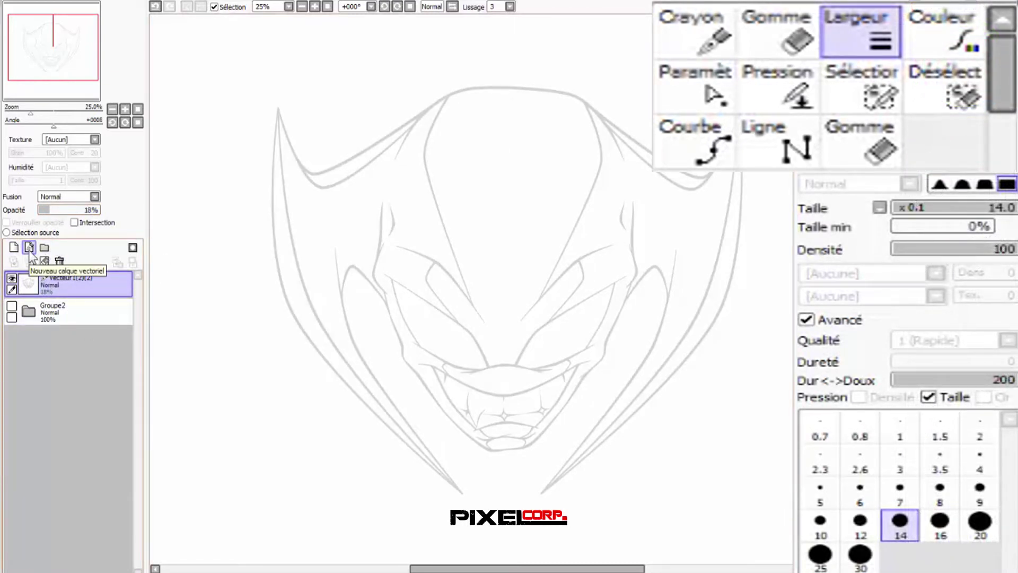
pyautogui.click(29, 247)
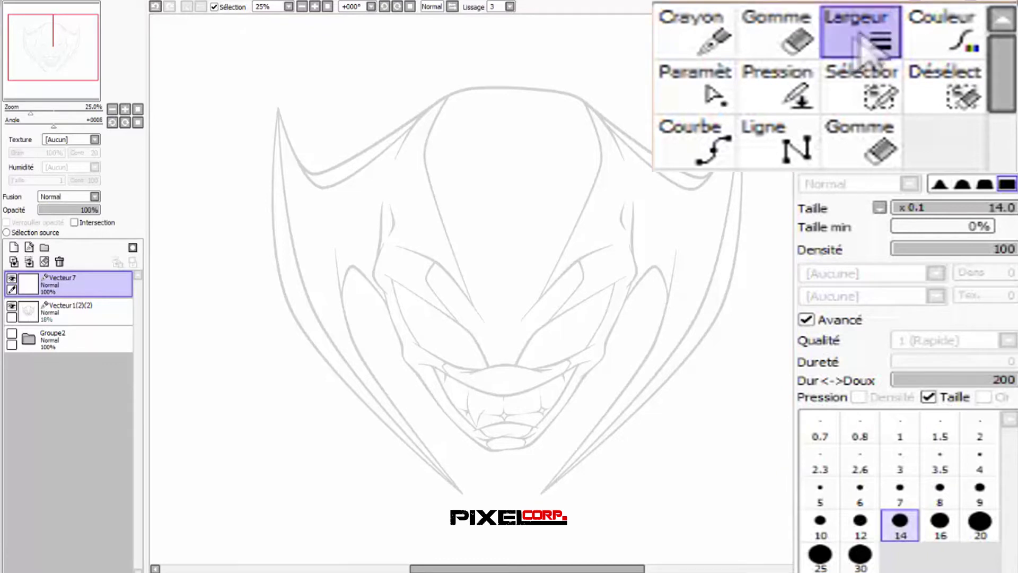
# - Trace the upper outline of the right eye, from the nose bridge to the outer corner, with the Curve tool at size 10
pyautogui.click(711, 148)
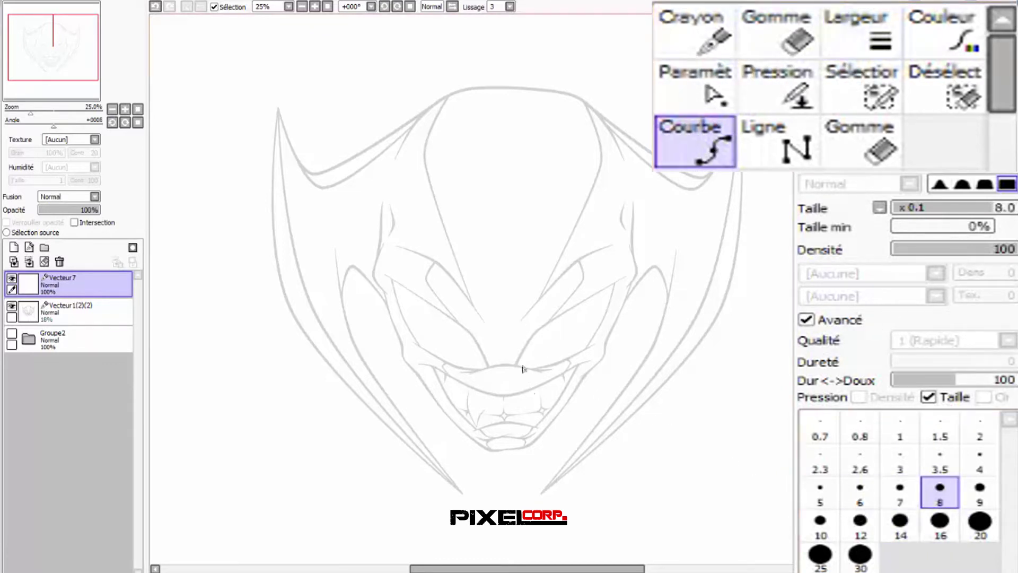
pyautogui.scroll(4, 523, 369)
pyautogui.scroll(-2, 640, 261)
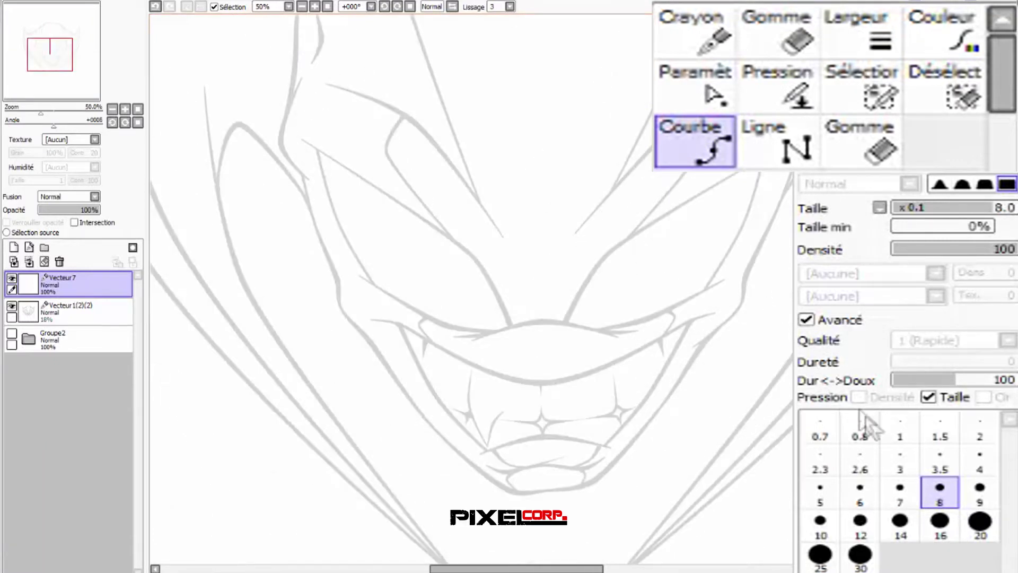
pyautogui.click(820, 525)
pyautogui.scroll(3, 641, 292)
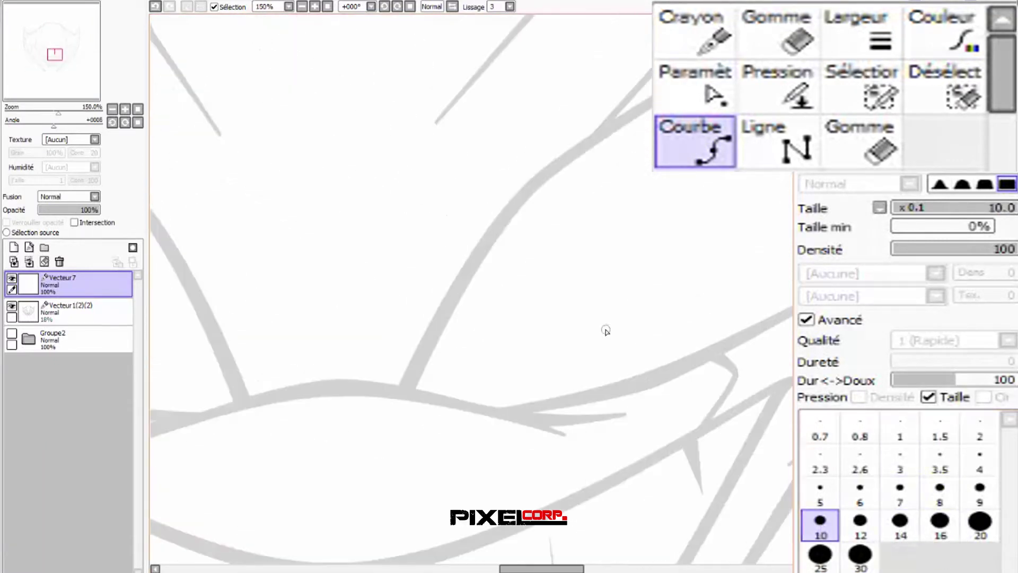
pyautogui.scroll(-3, 491, 426)
pyautogui.scroll(3, 458, 419)
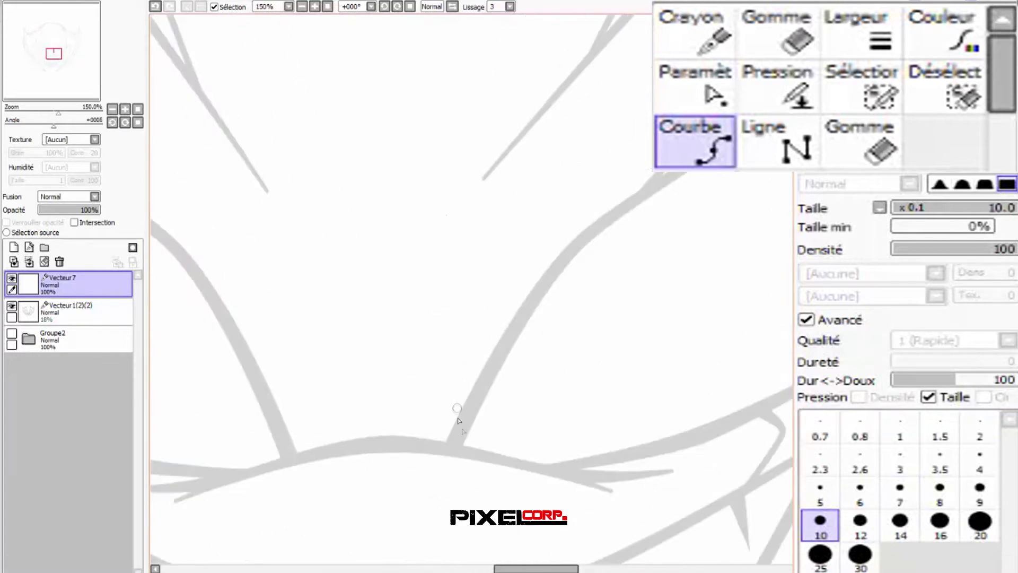
pyautogui.click(451, 450)
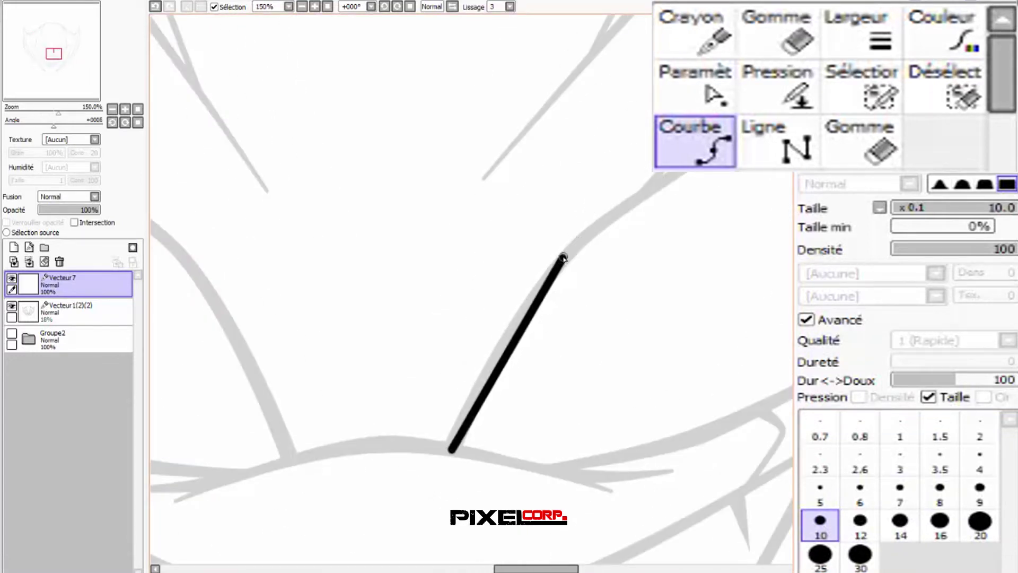
pyautogui.scroll(-3, 513, 275)
pyautogui.scroll(2, 674, 176)
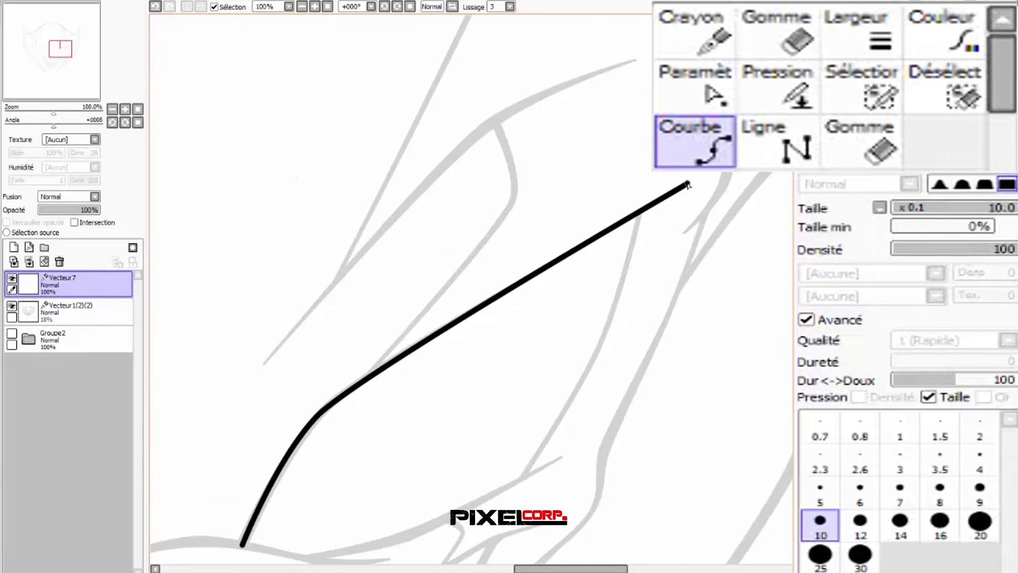
pyautogui.scroll(-2, 652, 276)
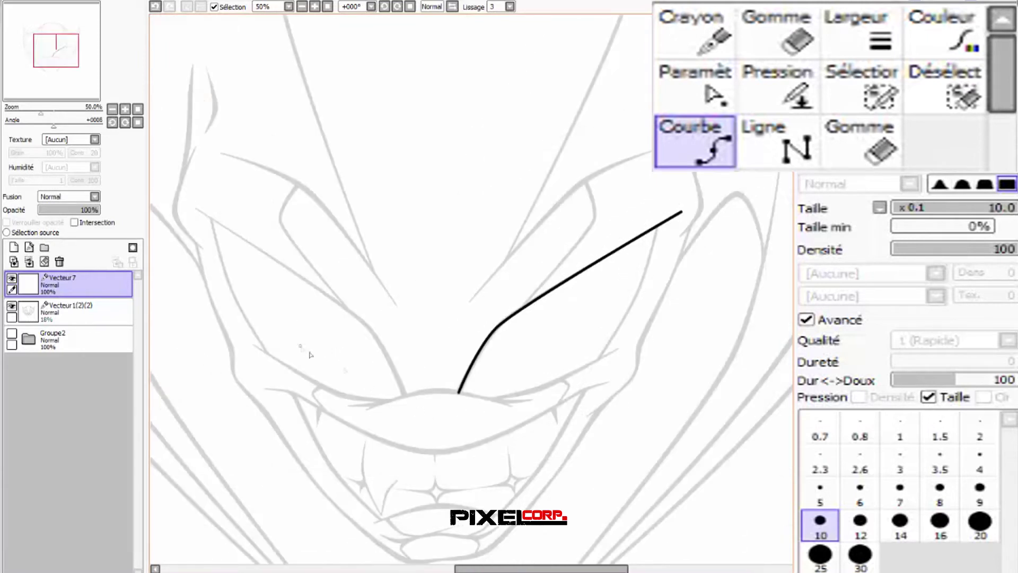
# - Trace the lower outline of the right eye as a curve from the arched line above the mouth to beyond the outer corner
pyautogui.scroll(2, 443, 404)
pyautogui.scroll(2, 538, 401)
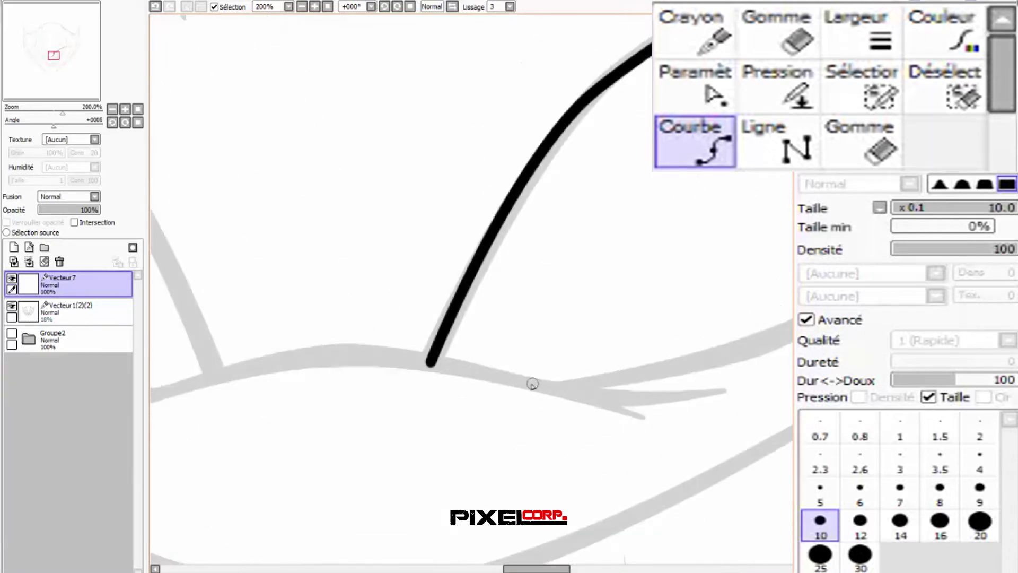
pyautogui.click(507, 377)
pyautogui.click(564, 391)
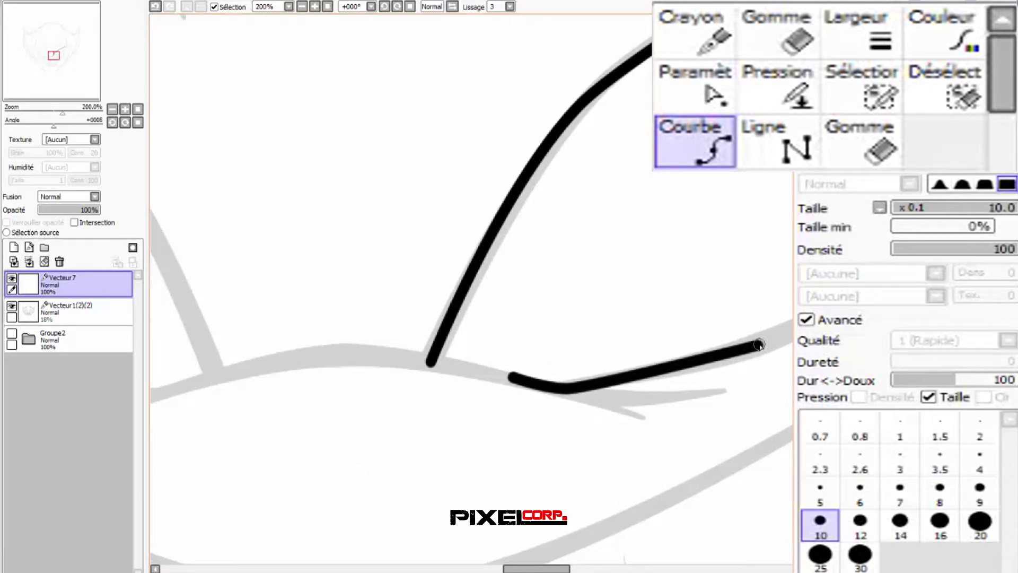
pyautogui.scroll(-3, 760, 345)
pyautogui.scroll(2, 619, 375)
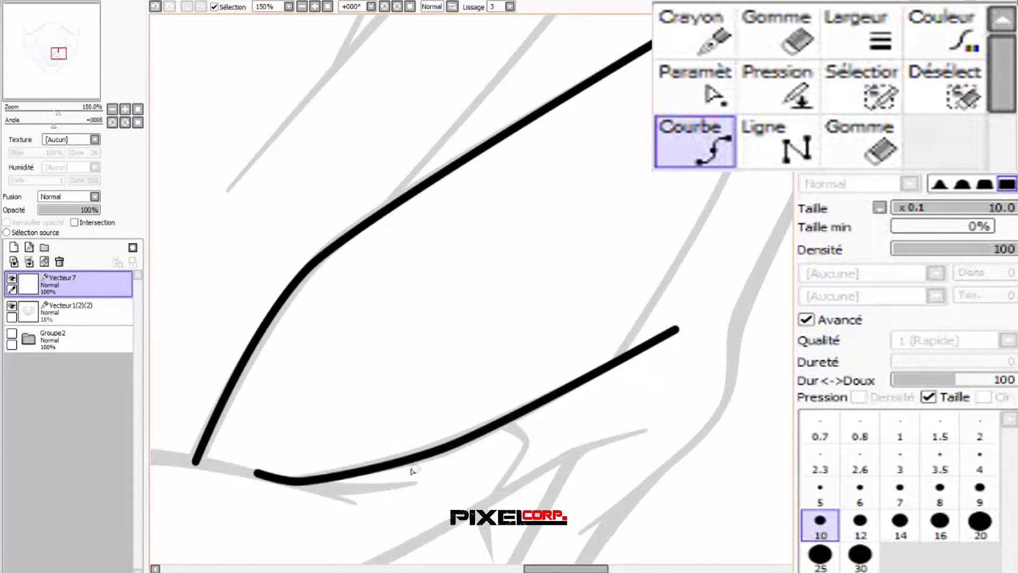
# - Move the control points of the right eye's upper and lower curves so they follow the sketch more closely
pyautogui.click(699, 86)
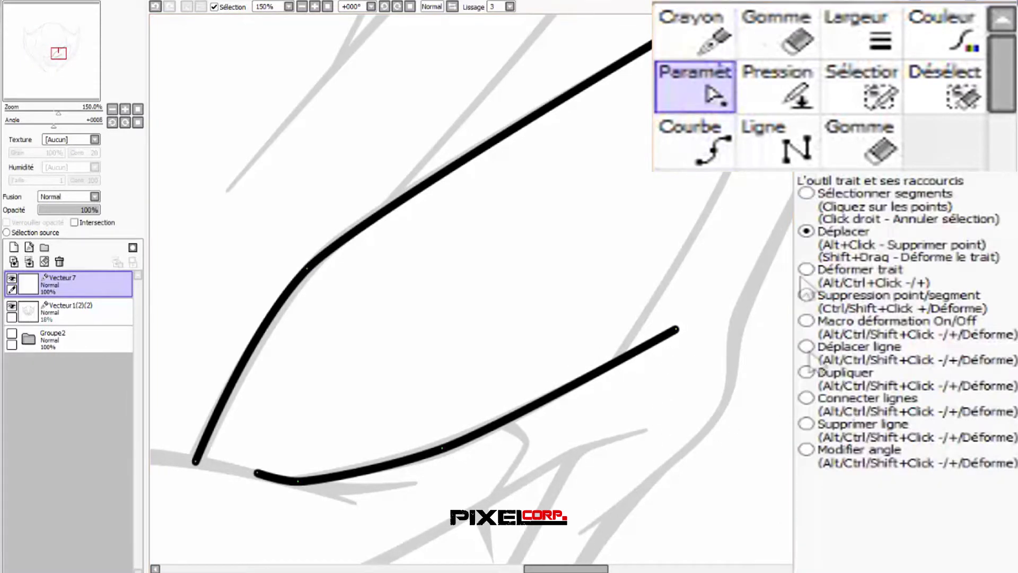
pyautogui.scroll(-3, 427, 346)
pyautogui.scroll(3, 348, 479)
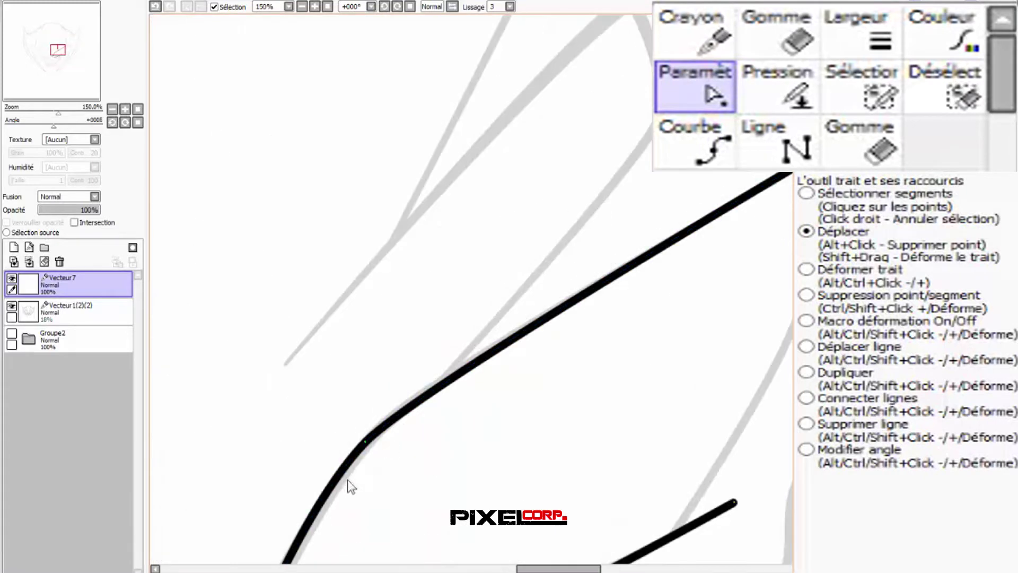
pyautogui.scroll(1, 474, 338)
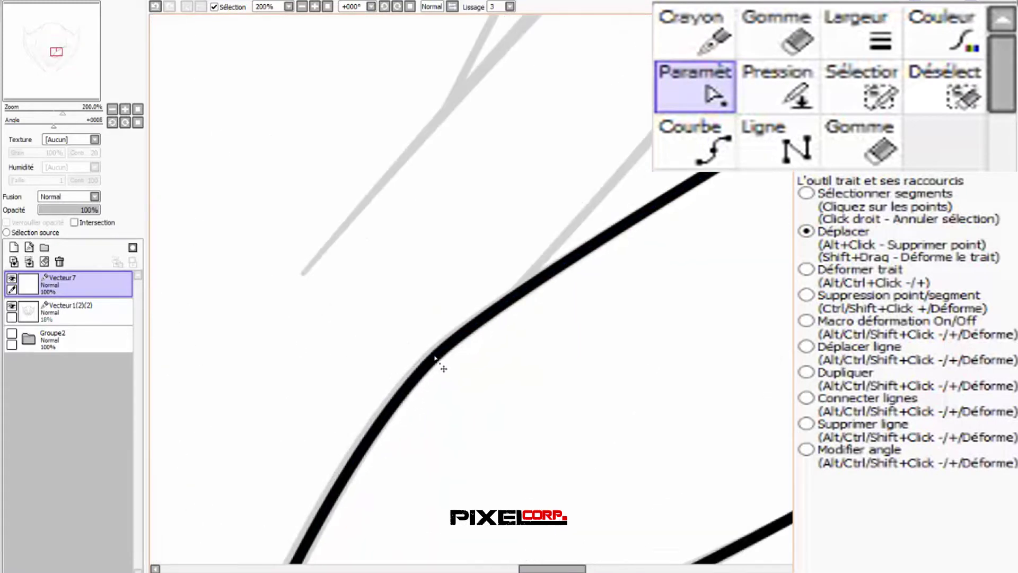
pyautogui.scroll(-3, 443, 363)
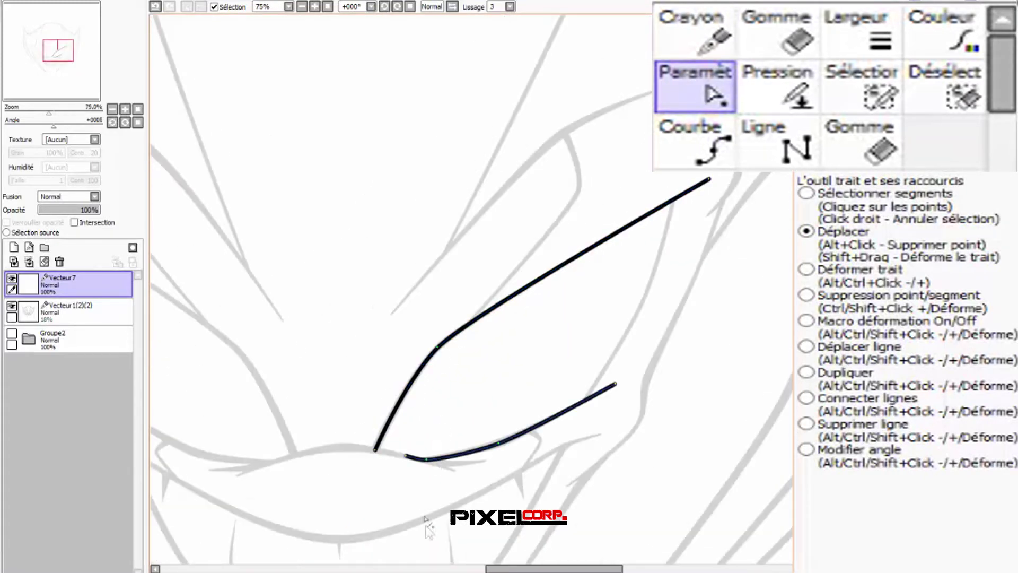
pyautogui.scroll(3, 512, 441)
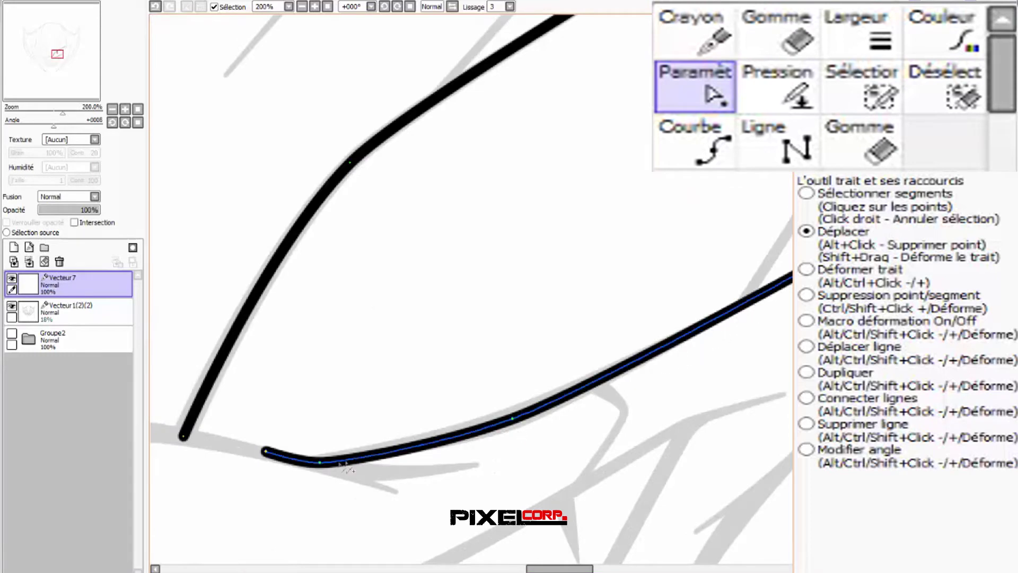
pyautogui.moveTo(321, 464); pyautogui.dragTo(310, 463)
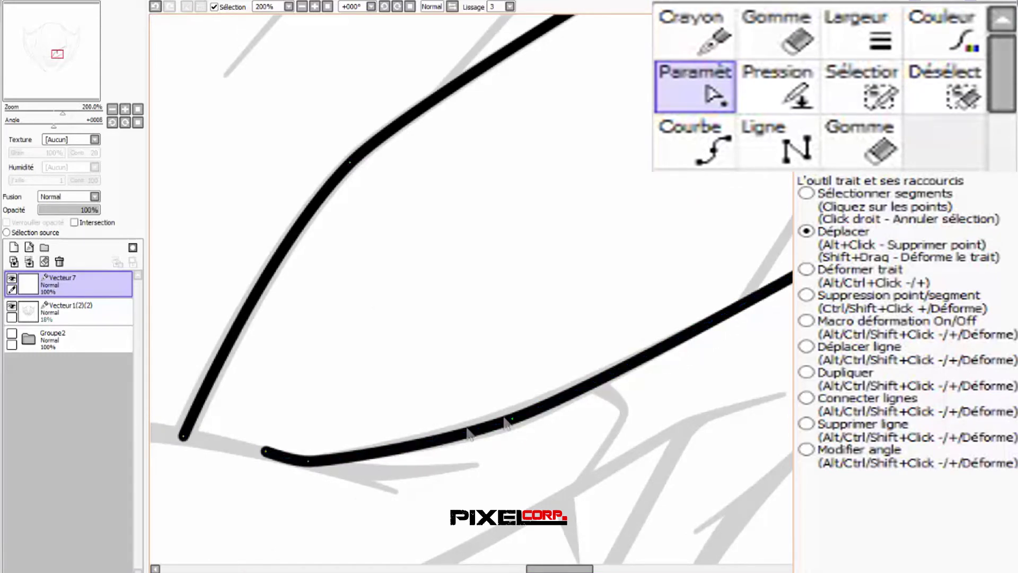
pyautogui.scroll(-2, 523, 424)
# - Trace the outer edge of the right eye with a curve joining its lower outline to its upper outline
pyautogui.click(716, 155)
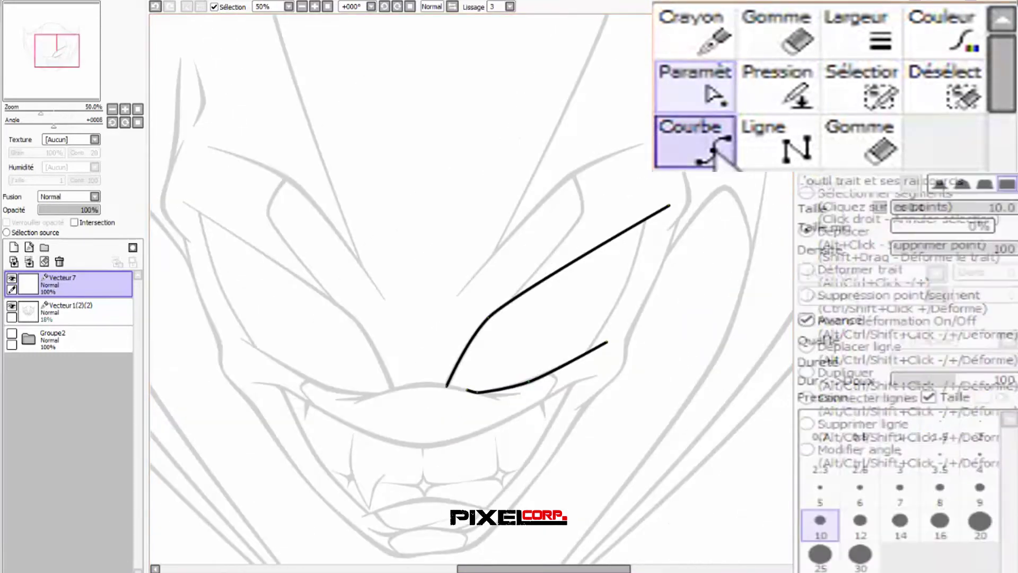
pyautogui.scroll(3, 623, 337)
pyautogui.scroll(2, 490, 442)
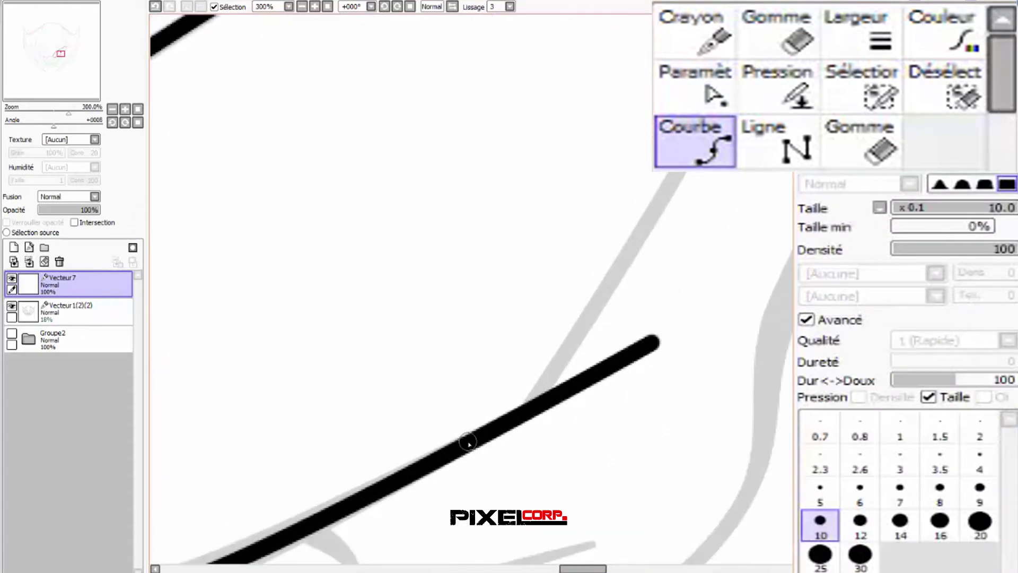
pyautogui.scroll(-3, 537, 403)
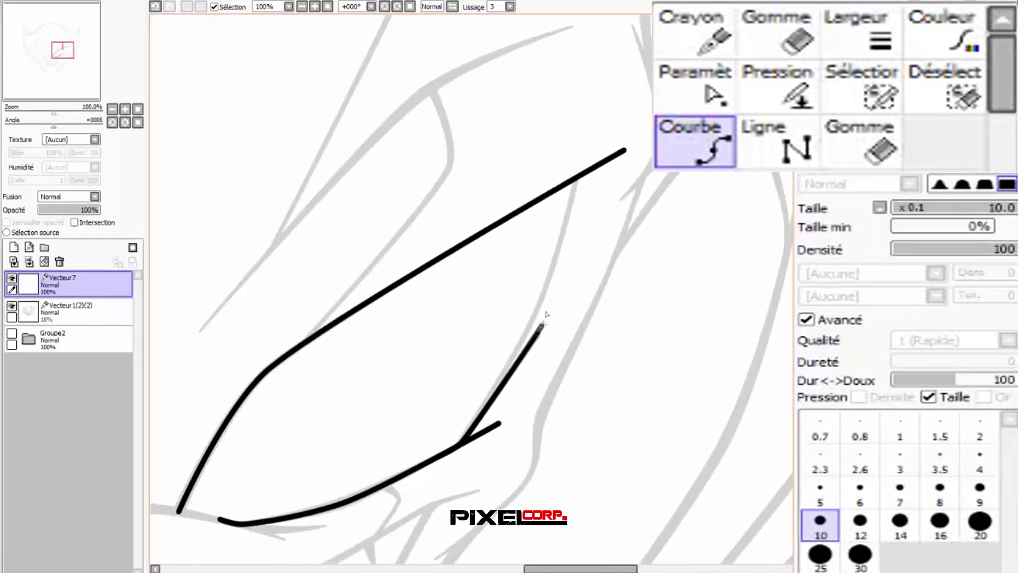
pyautogui.click(575, 181)
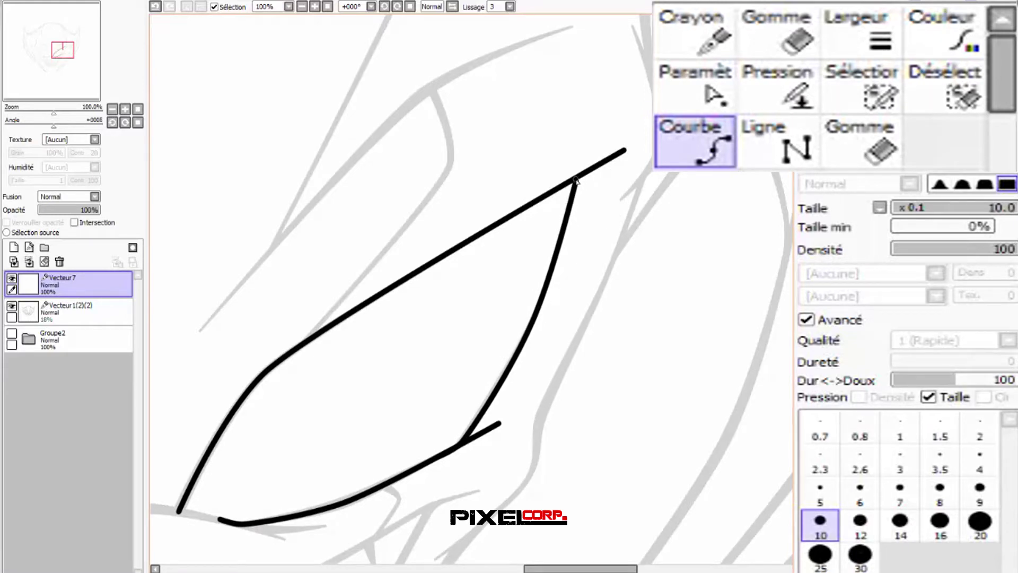
pyautogui.scroll(-1, 621, 268)
pyautogui.scroll(2, 491, 392)
pyautogui.scroll(-2, 478, 418)
pyautogui.scroll(2, 646, 261)
pyautogui.click(711, 95)
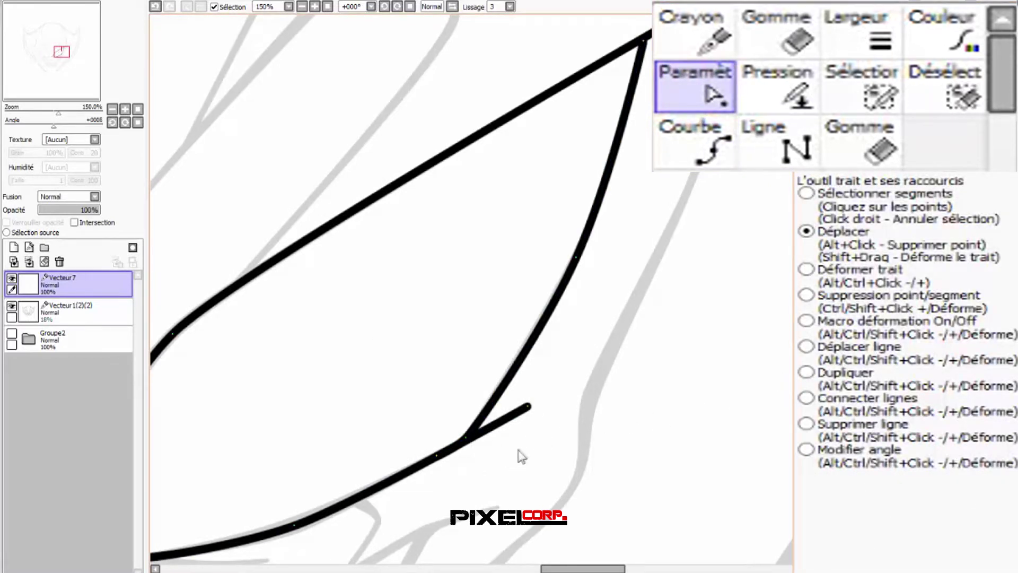
pyautogui.scroll(-3, 598, 368)
# - Trace the arched line between the eyes above the mouth with a curve passing through the right eye's inner corner
pyautogui.click(712, 153)
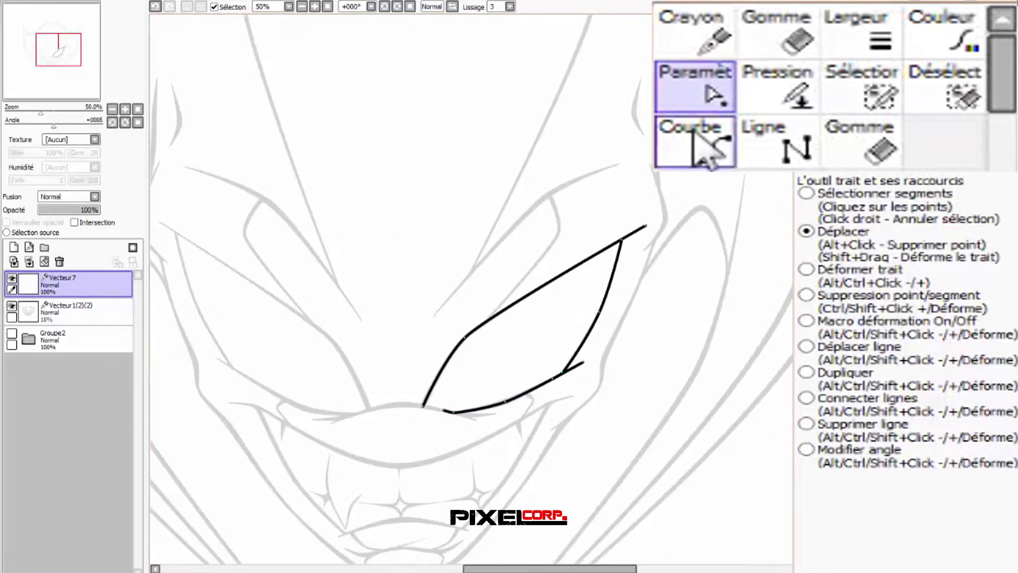
pyautogui.scroll(5, 341, 418)
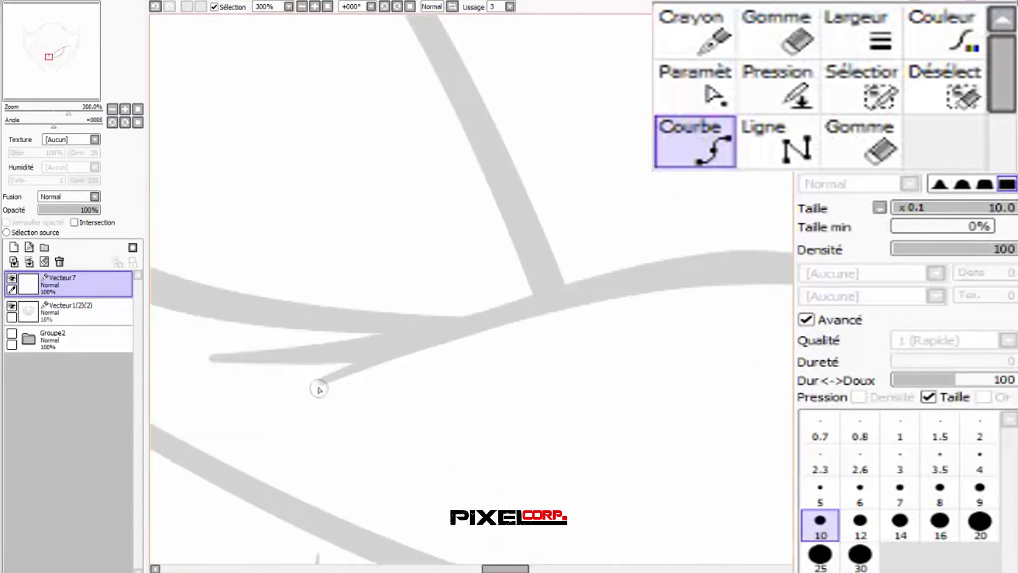
pyautogui.scroll(-3, 321, 383)
pyautogui.click(287, 403)
pyautogui.click(473, 366)
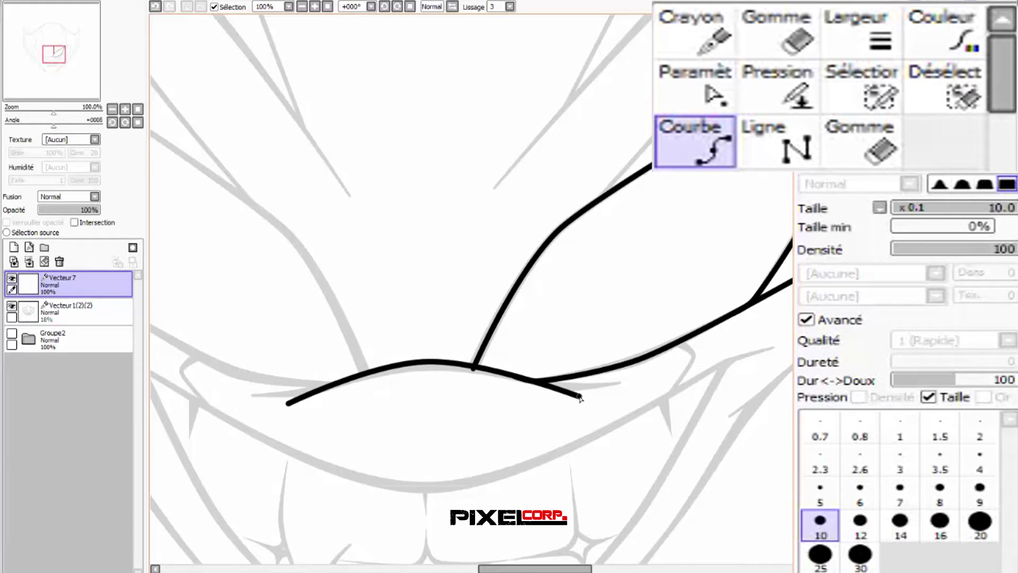
# - Move the inner end points of the right eye's curves onto the arched line above the mouth
pyautogui.click(705, 93)
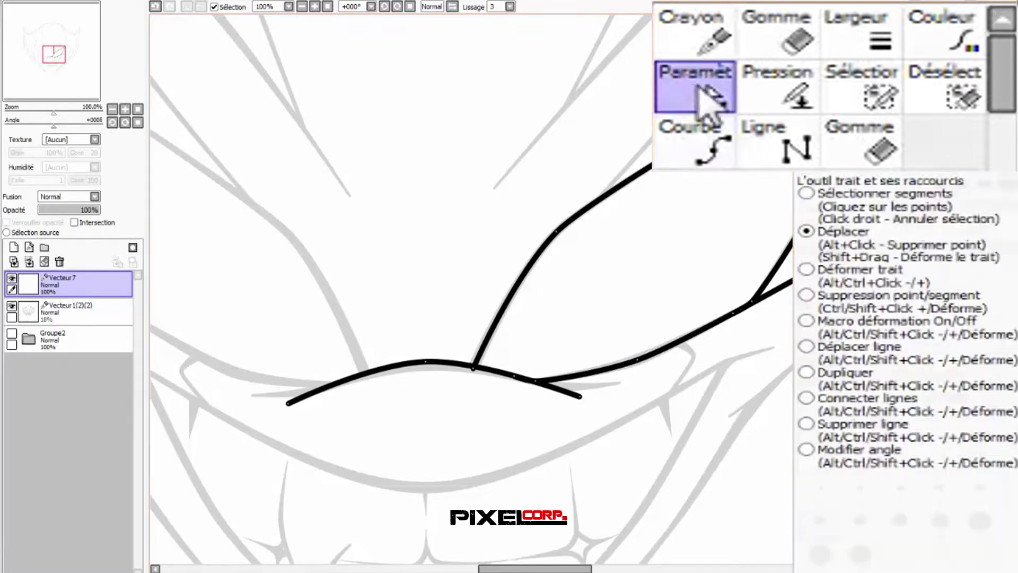
pyautogui.scroll(2, 439, 396)
pyautogui.moveTo(415, 334)
pyautogui.mouseDown()
pyautogui.moveTo(420, 348)
pyautogui.moveTo(438, 348)
pyautogui.mouseUp()
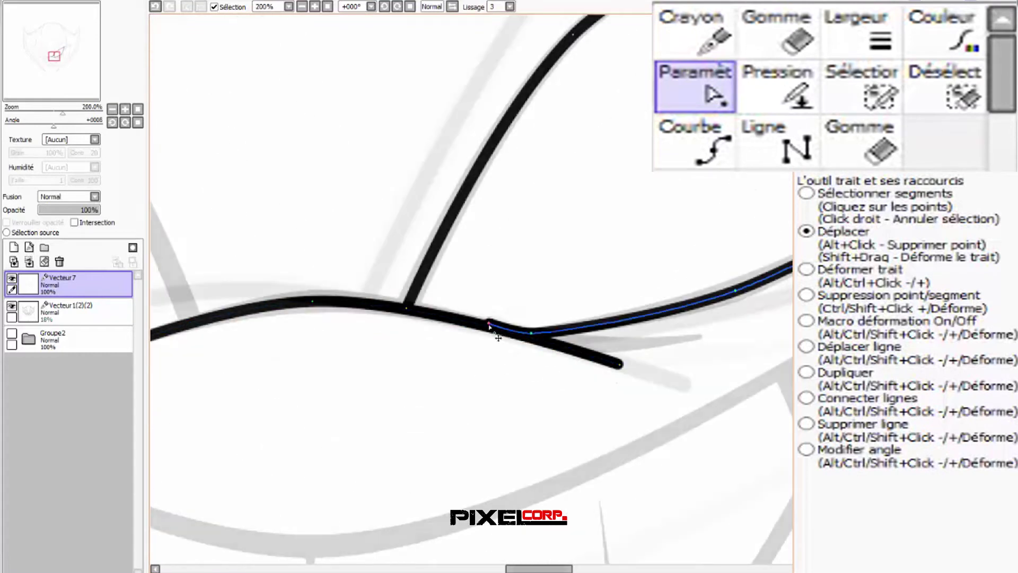
pyautogui.scroll(2, 498, 338)
pyautogui.moveTo(498, 337); pyautogui.dragTo(499, 347)
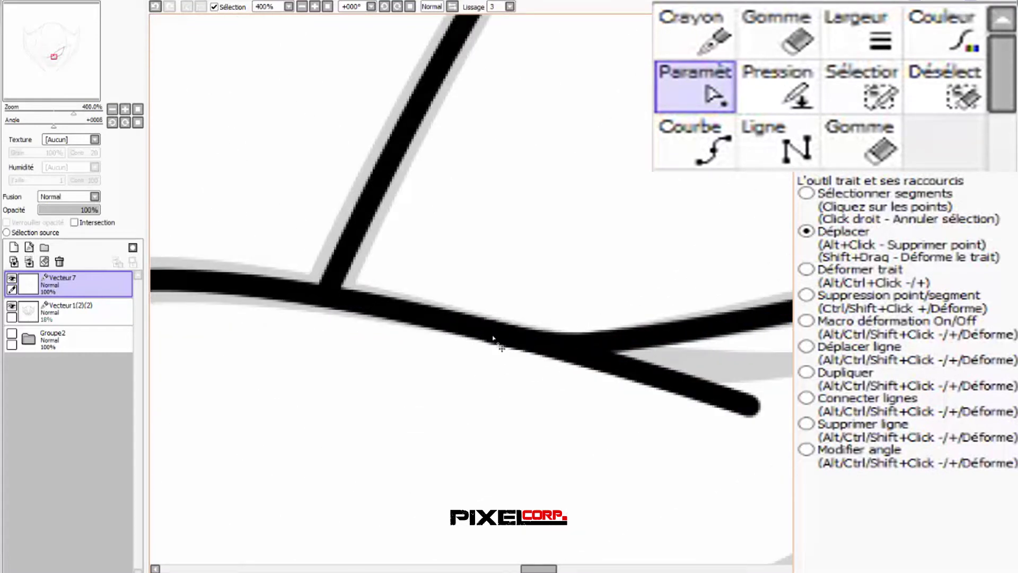
pyautogui.scroll(-3, 484, 336)
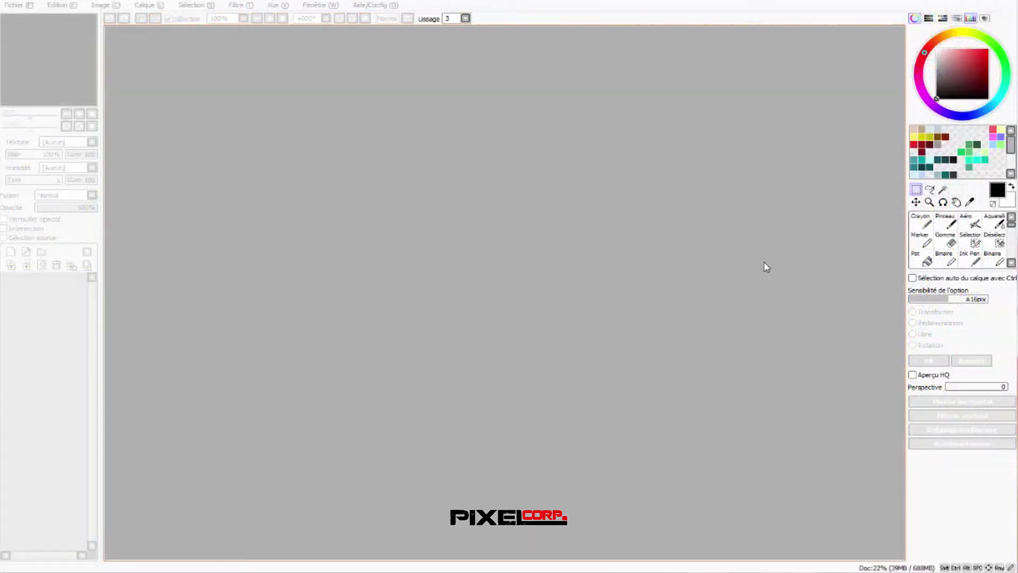
# - Create a new document with the 1600 x 1200 (UXGA) preset
pyautogui.click(16, 10)
pyautogui.click(29, 19)
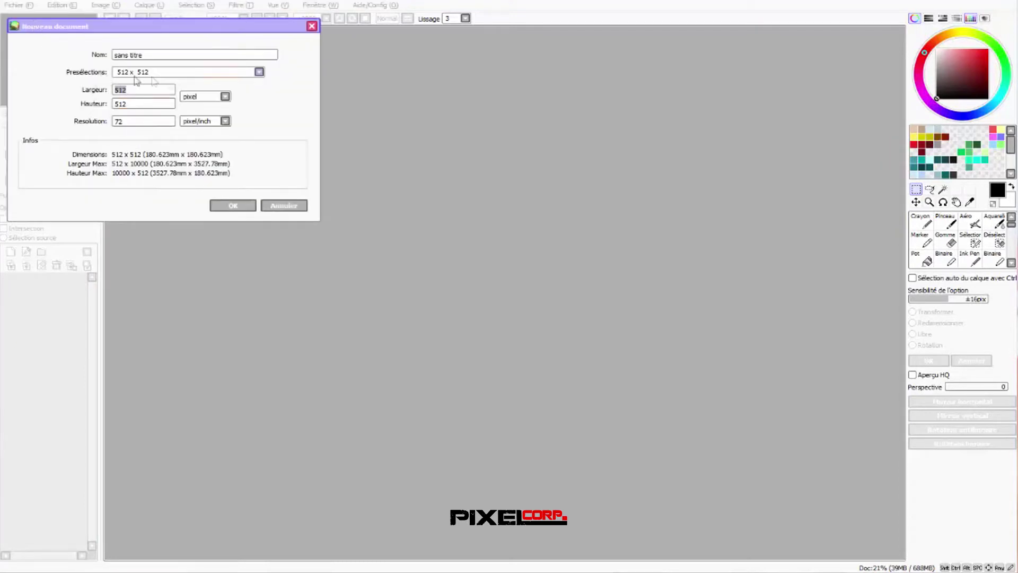
pyautogui.click(259, 73)
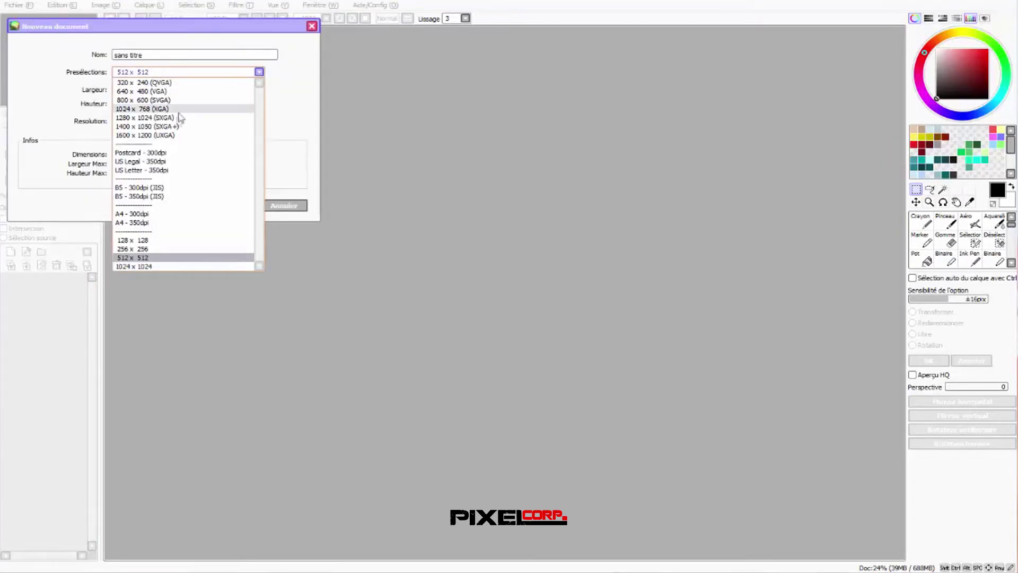
pyautogui.click(171, 136)
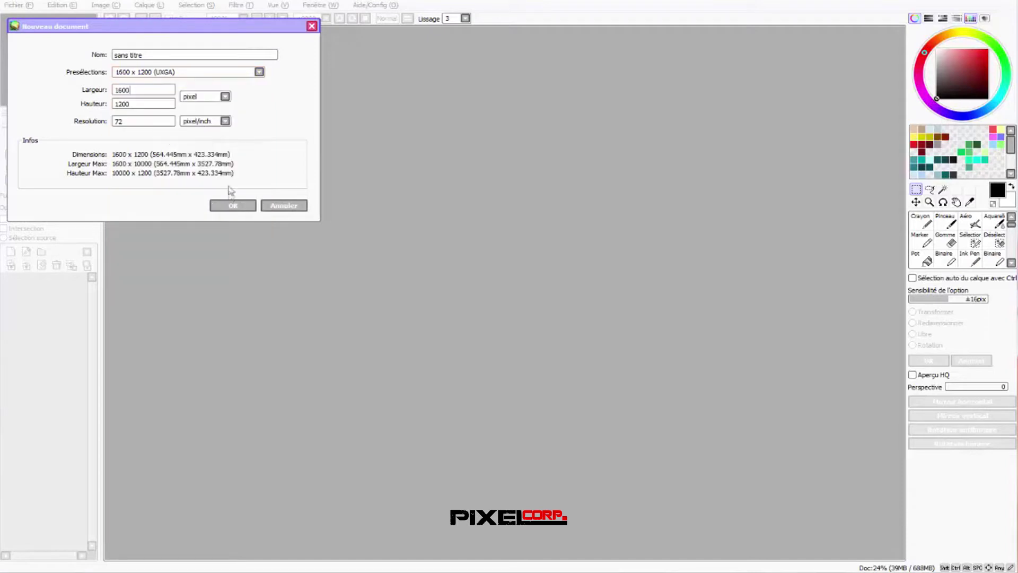
pyautogui.click(231, 206)
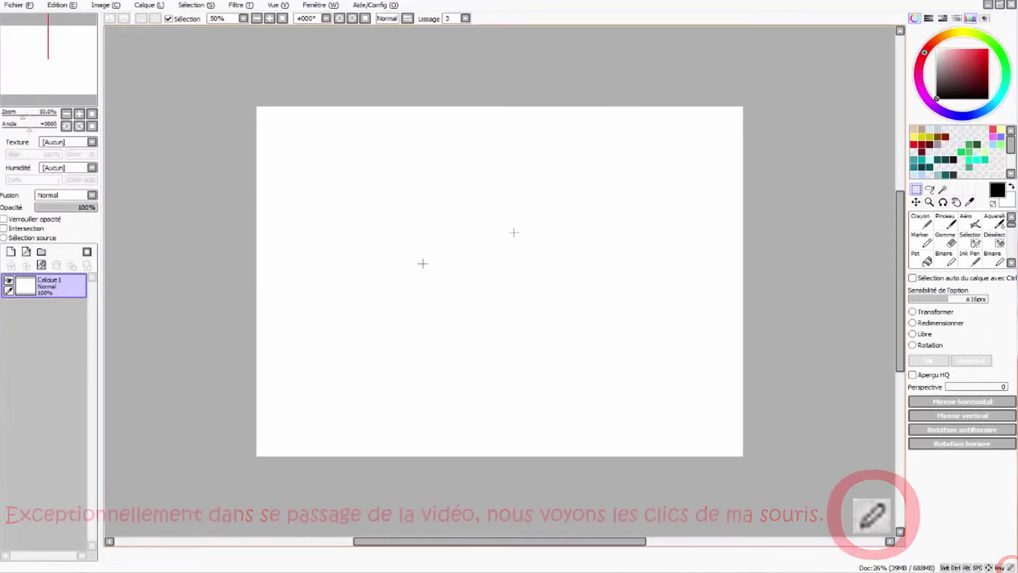
pyautogui.scroll(-3, 522, 252)
pyautogui.scroll(3, 522, 252)
pyautogui.scroll(1, 652, 220)
pyautogui.scroll(-1, 652, 219)
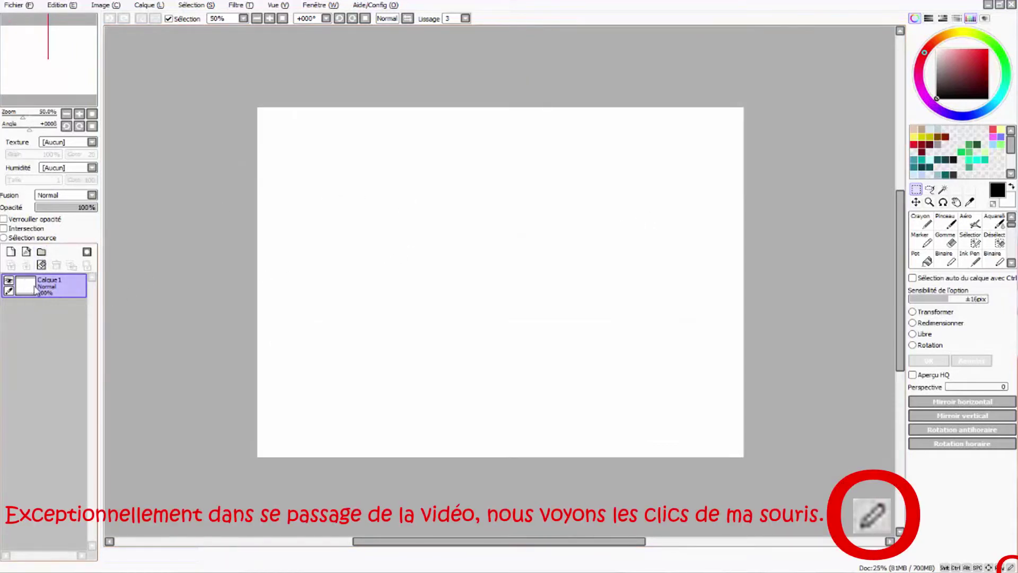
# - Add a new vector layer above Calque1 and activate the Curve tool at size 10
pyautogui.click(26, 252)
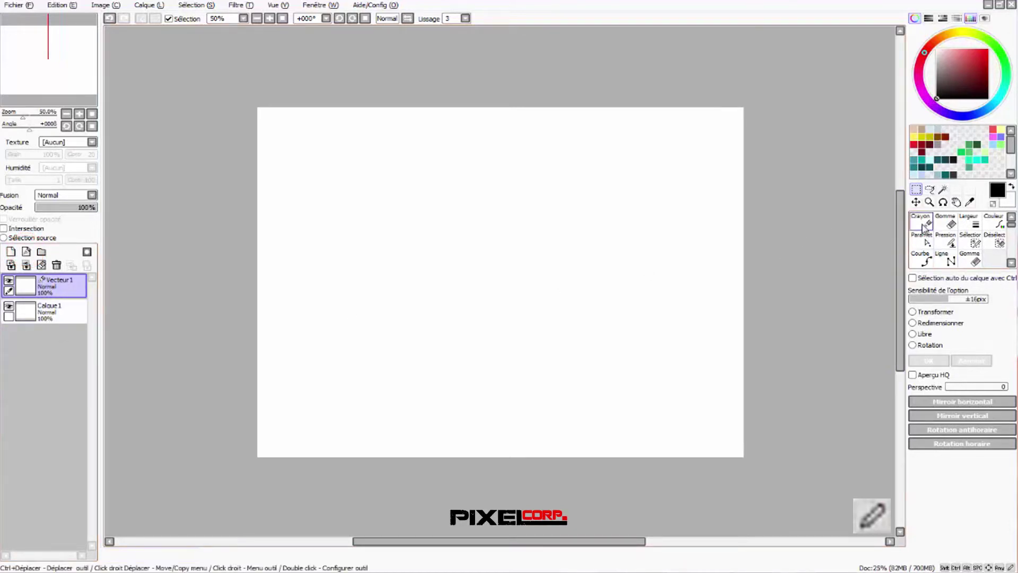
pyautogui.click(924, 261)
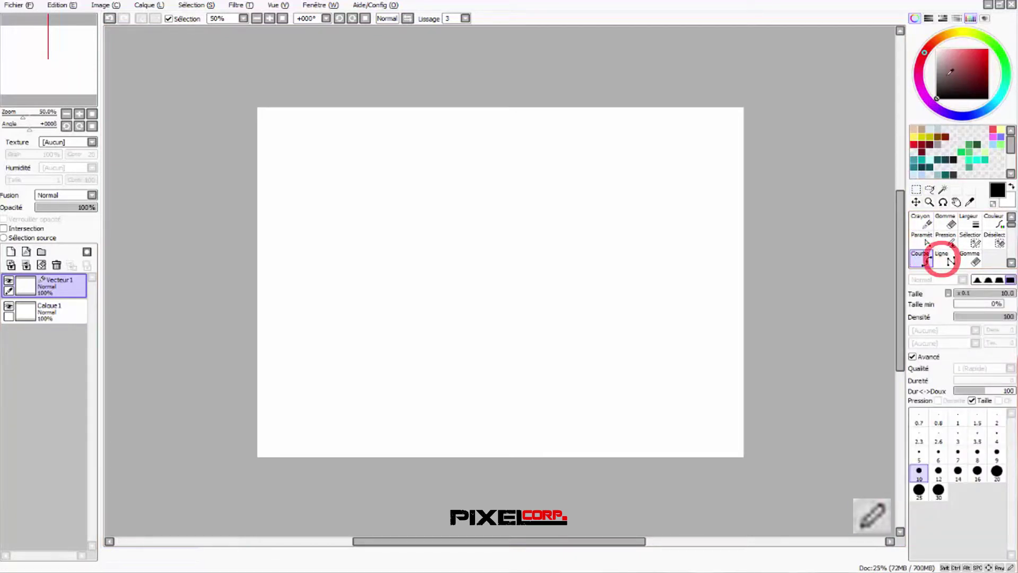
pyautogui.moveTo(936, 100); pyautogui.dragTo(1006, 48)
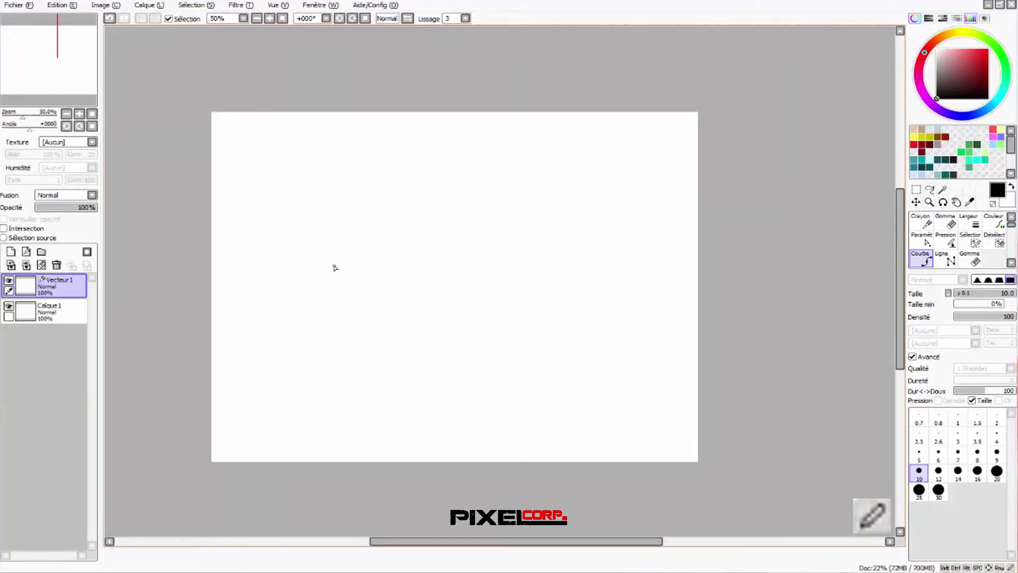
# - Draw a black inward spiral of about two turns in the middle of the canvas with the Curve tool
pyautogui.click(335, 271)
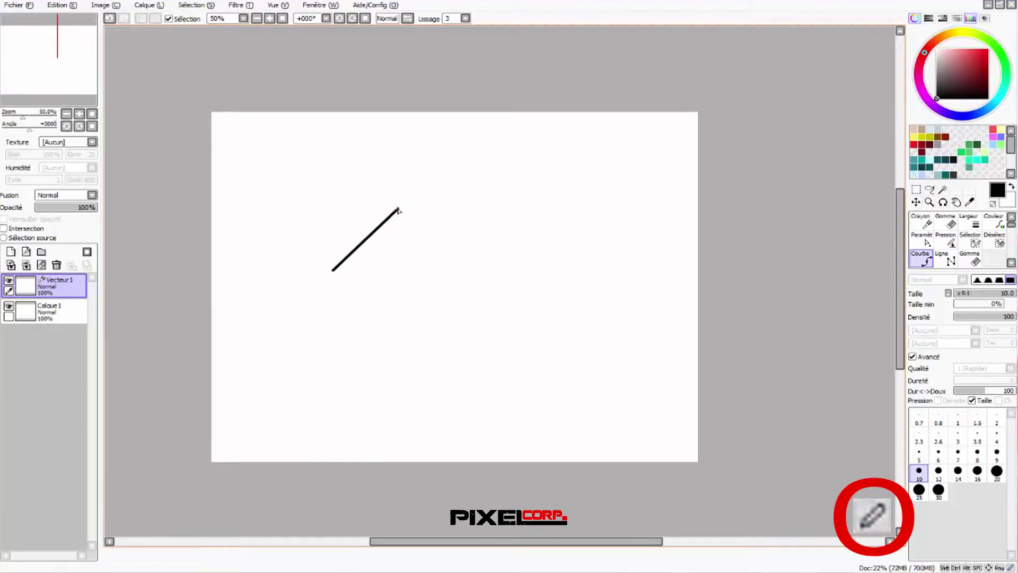
pyautogui.click(452, 169)
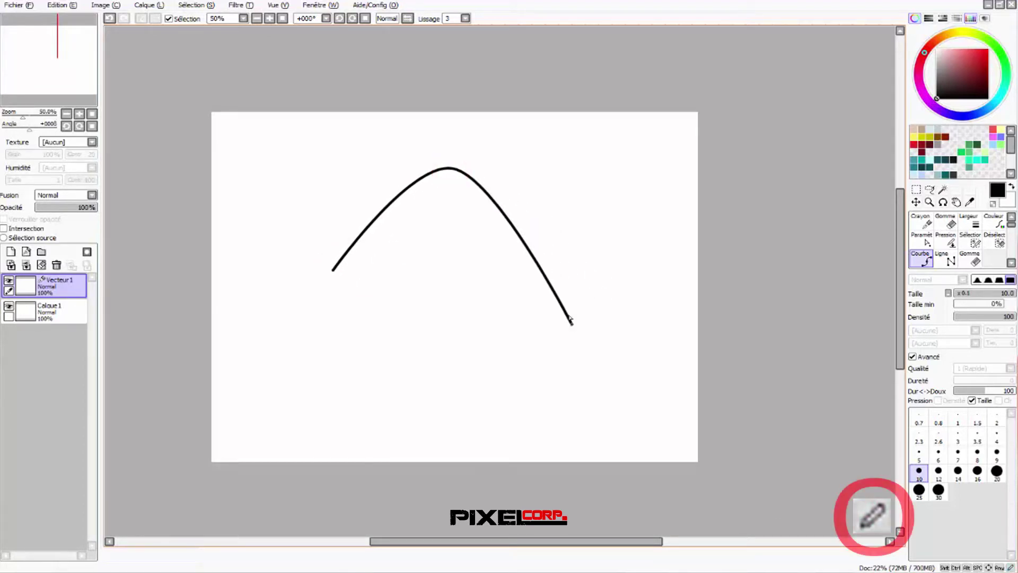
pyautogui.click(575, 268)
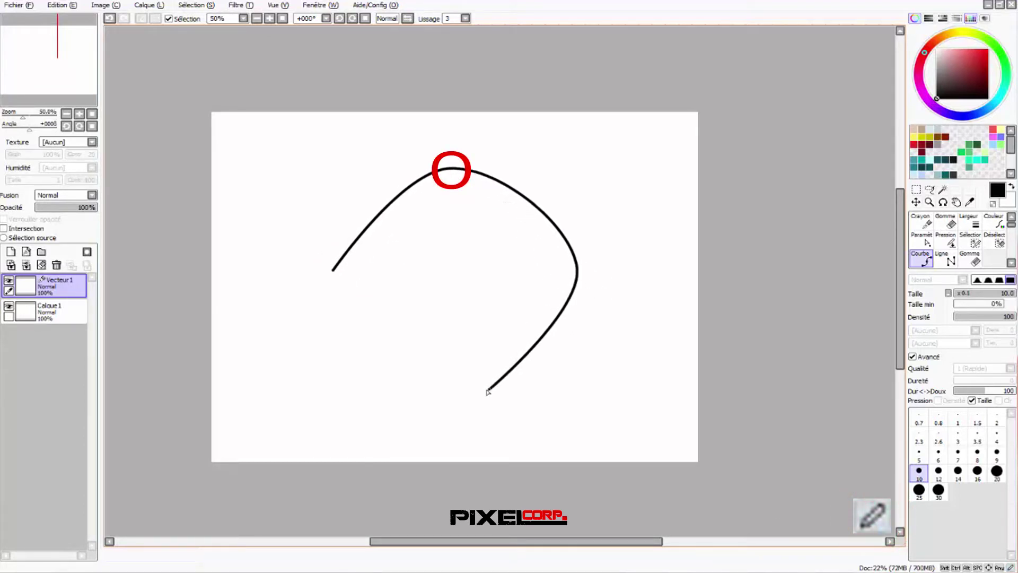
pyautogui.click(463, 402)
pyautogui.click(342, 286)
pyautogui.click(474, 208)
pyautogui.click(527, 295)
pyautogui.click(443, 352)
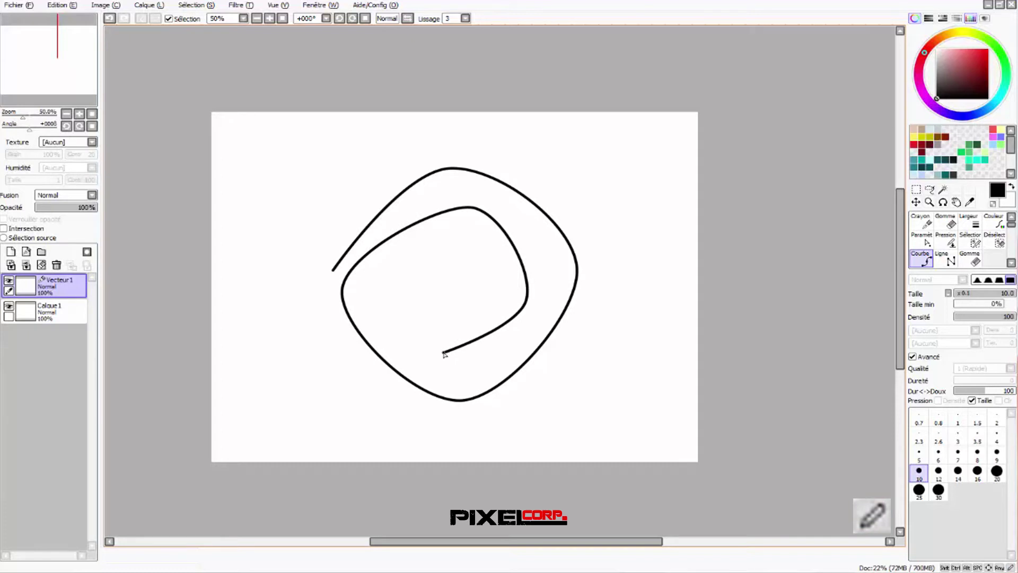
pyautogui.click(394, 283)
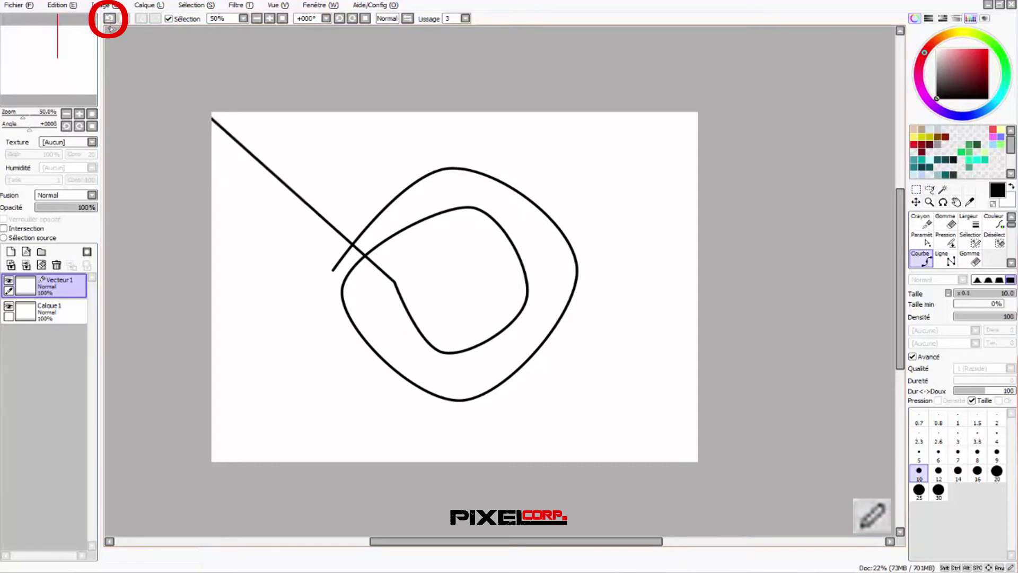
pyautogui.doubleClick(469, 239)
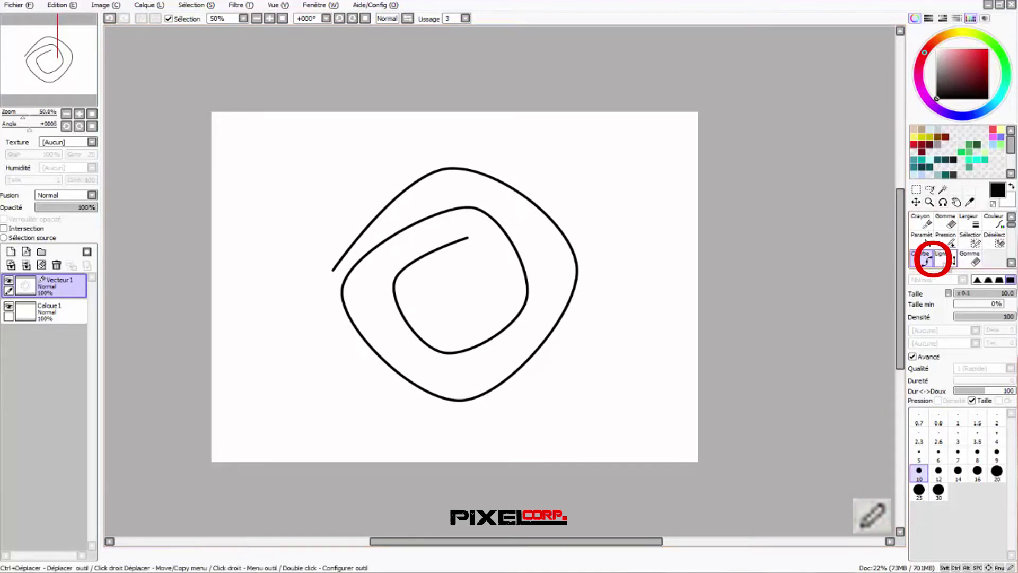
# - Draw a stepped polyline of straight segments beside the spiral's outer end with the Line tool at size 20
pyautogui.click(947, 260)
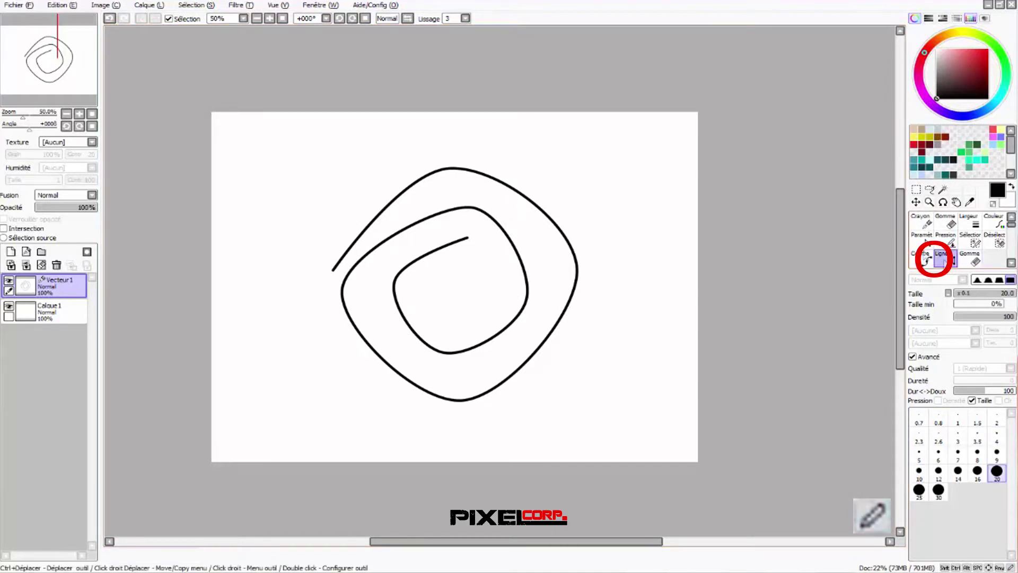
pyautogui.click(237, 147)
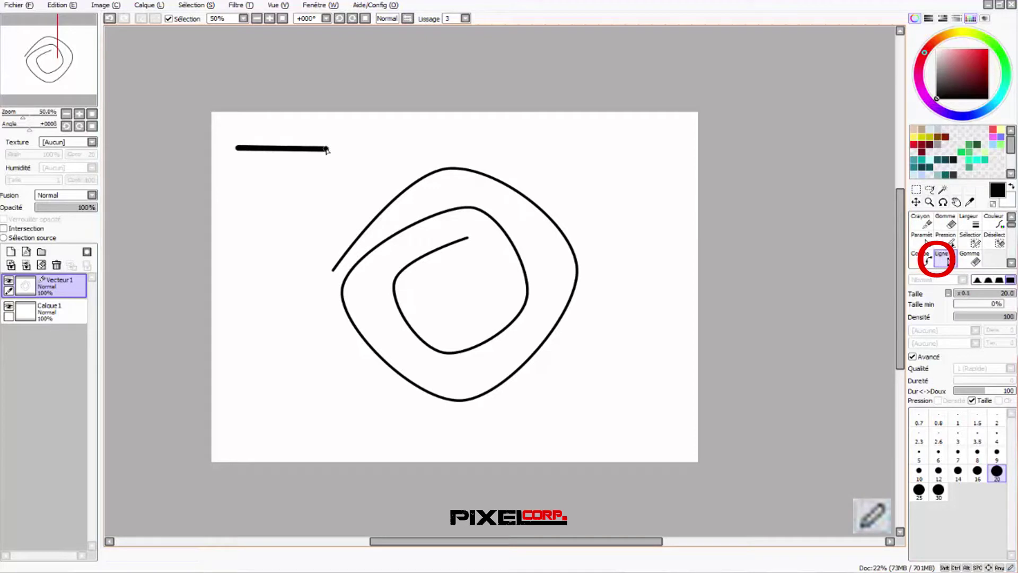
pyautogui.click(343, 147)
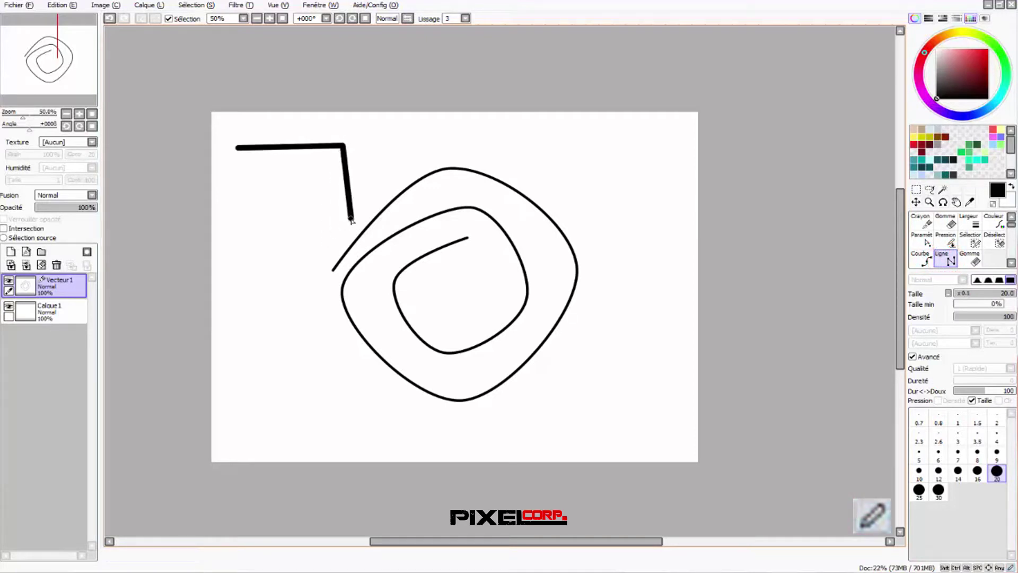
pyautogui.click(259, 217)
pyautogui.click(260, 267)
pyautogui.click(311, 271)
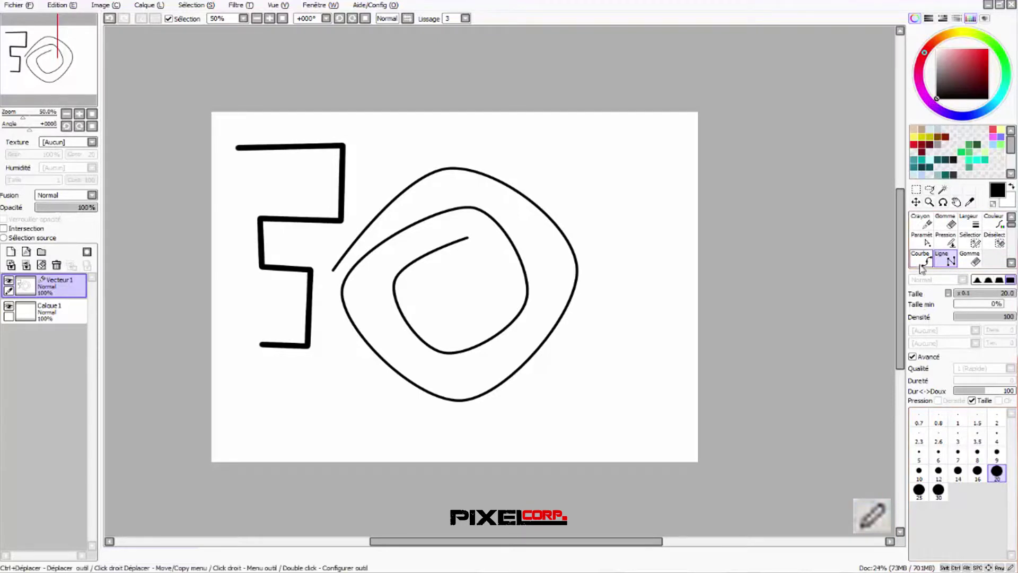
# - Taper the spiral's inner end and thicken the left and right points of its inner turn with the Pressure tool
pyautogui.click(948, 243)
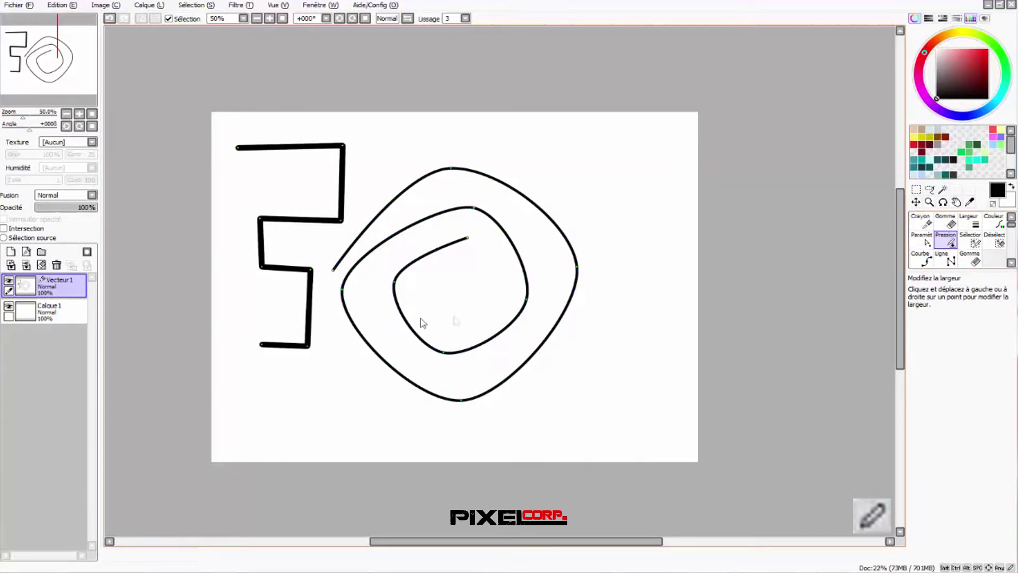
pyautogui.scroll(2, 442, 267)
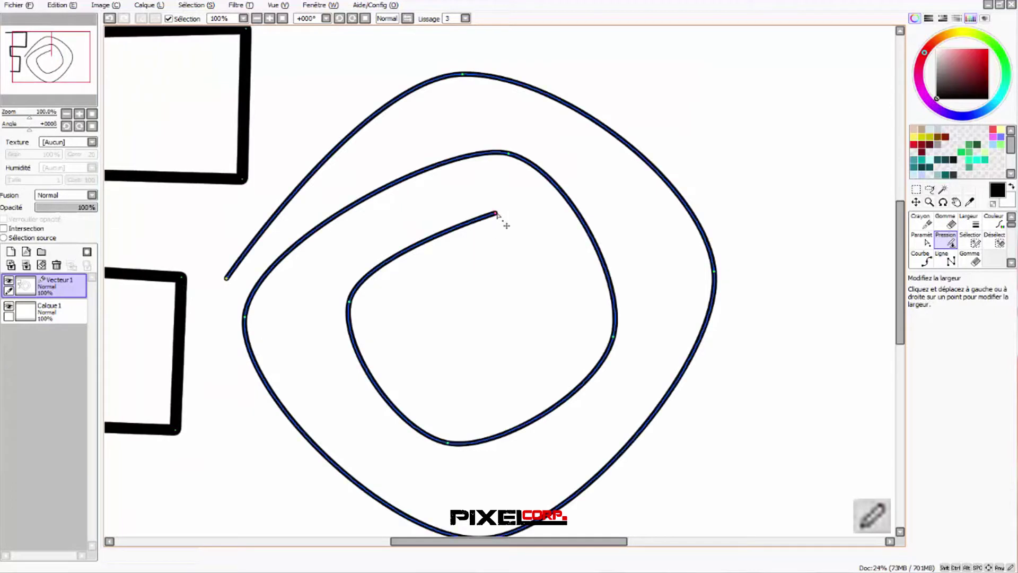
pyautogui.moveTo(497, 214)
pyautogui.mouseDown()
pyautogui.moveTo(448, 251)
pyautogui.moveTo(459, 268)
pyautogui.mouseUp()
pyautogui.moveTo(350, 303); pyautogui.dragTo(629, 304)
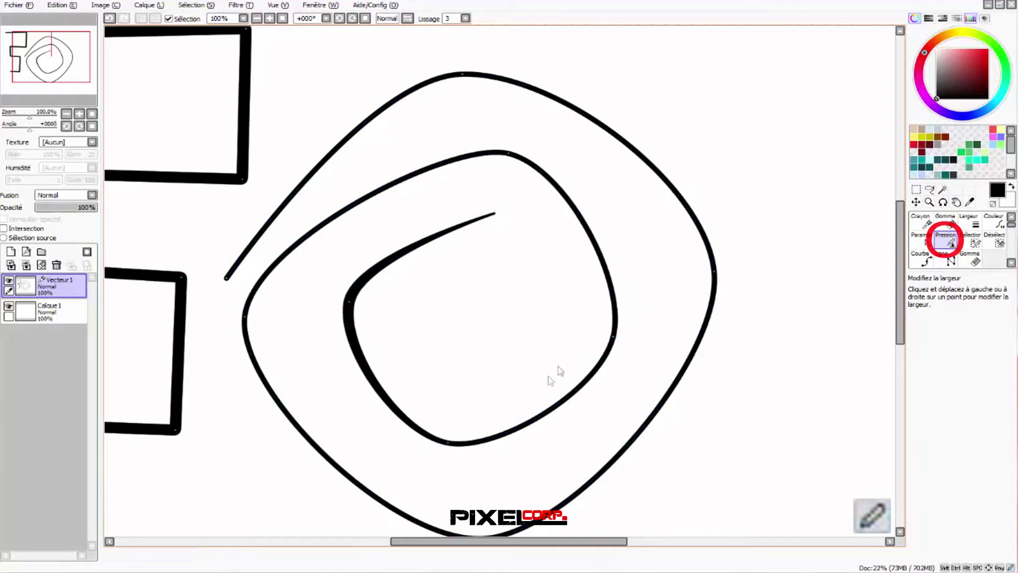
pyautogui.moveTo(617, 338)
pyautogui.mouseDown()
pyautogui.moveTo(666, 348)
pyautogui.moveTo(773, 341)
pyautogui.mouseUp()
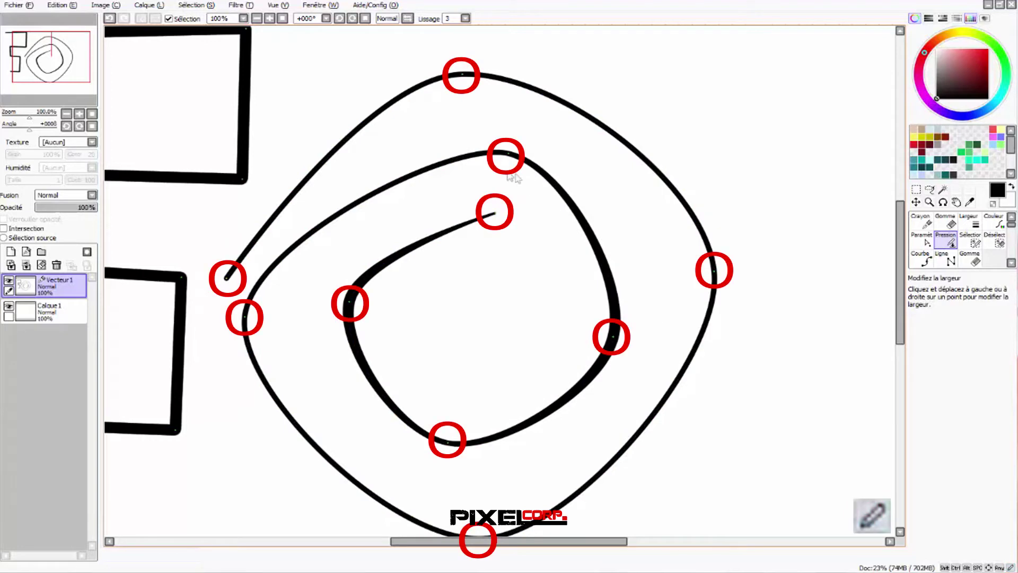
# - Thicken the left and right points of the spiral's outer turn and thin its outer end
pyautogui.moveTo(244, 317); pyautogui.dragTo(661, 319)
pyautogui.click(868, 275)
pyautogui.moveTo(713, 274); pyautogui.dragTo(865, 252)
pyautogui.moveTo(234, 288)
pyautogui.mouseDown()
pyautogui.moveTo(204, 289)
pyautogui.moveTo(197, 300)
pyautogui.mouseUp()
# - Taper both ends of the stepped line and adjust the stroke width at its corner points
pyautogui.scroll(-3, 450, 259)
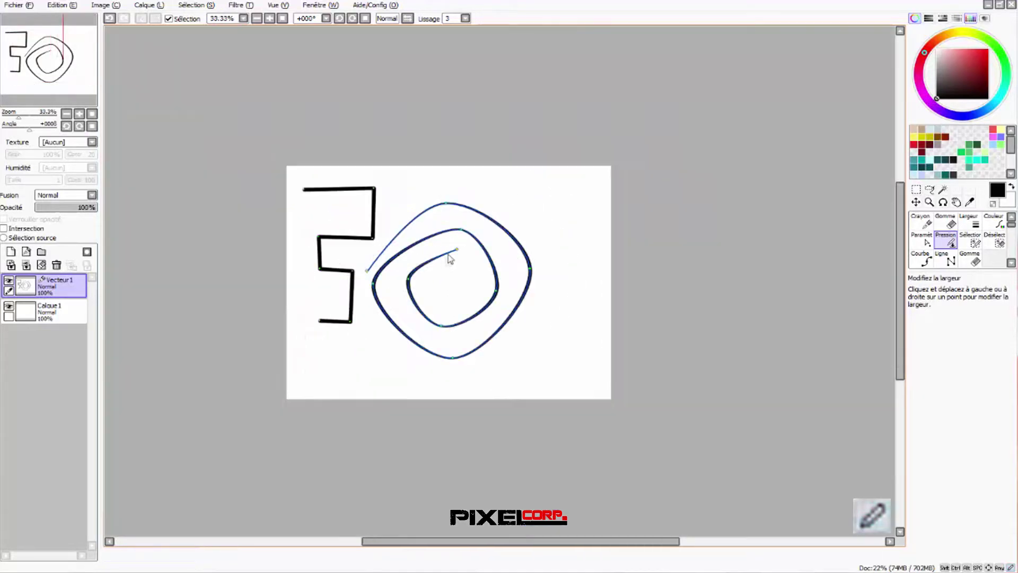
pyautogui.scroll(1, 450, 259)
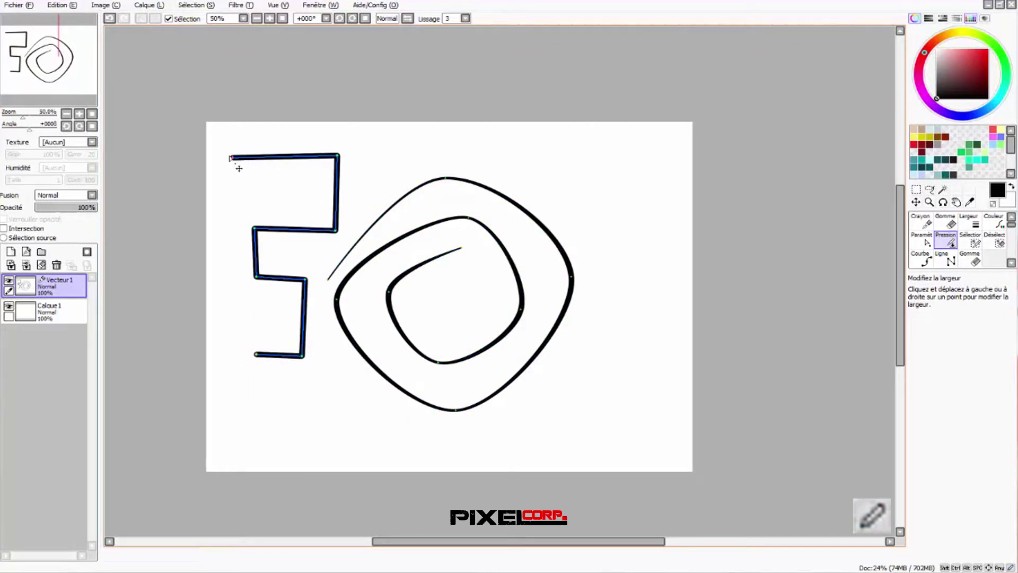
pyautogui.moveTo(232, 157)
pyautogui.mouseDown()
pyautogui.moveTo(214, 164)
pyautogui.moveTo(250, 173)
pyautogui.moveTo(209, 175)
pyautogui.moveTo(219, 173)
pyautogui.mouseUp()
pyautogui.moveTo(256, 351)
pyautogui.mouseDown()
pyautogui.moveTo(263, 358)
pyautogui.moveTo(221, 356)
pyautogui.moveTo(242, 364)
pyautogui.moveTo(230, 363)
pyautogui.moveTo(419, 357)
pyautogui.mouseUp()
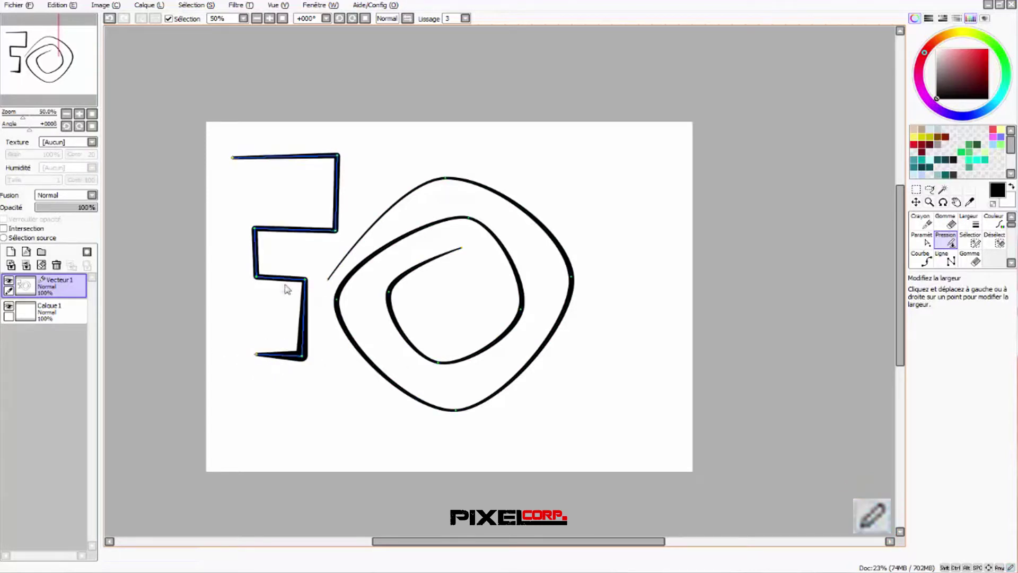
pyautogui.moveTo(266, 285); pyautogui.dragTo(311, 284)
pyautogui.moveTo(339, 231); pyautogui.dragTo(403, 228)
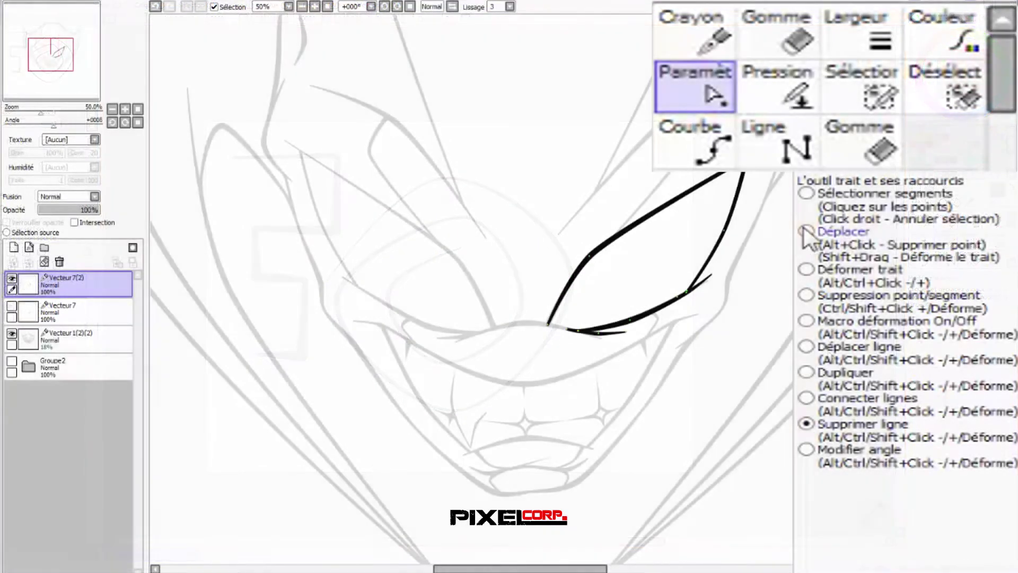
# - Transform the eye on layer Vecteur7(2) by mirroring it horizontally and moving it over the sketch's left eye
pyautogui.click(805, 232)
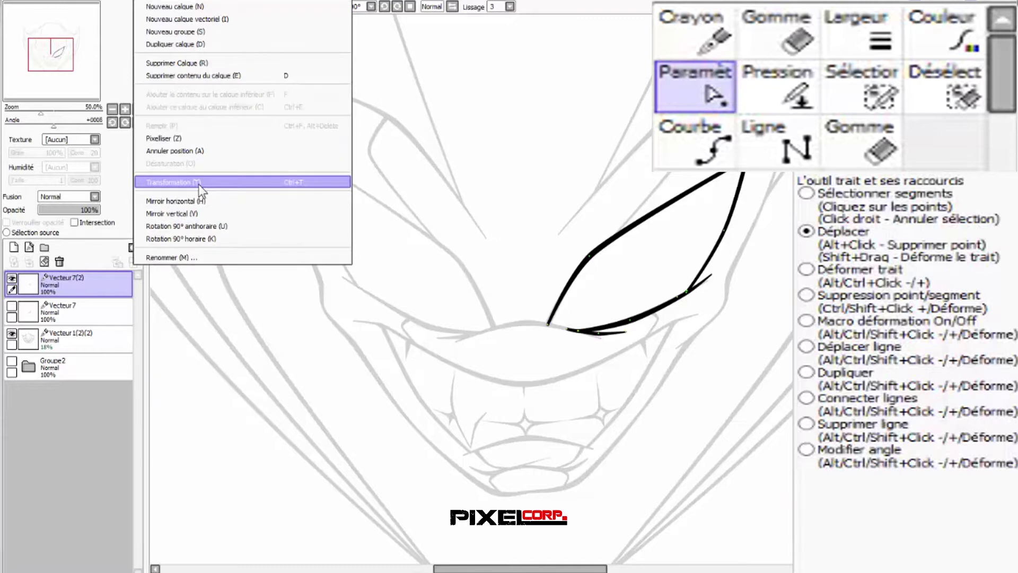
pyautogui.click(200, 184)
pyautogui.click(937, 386)
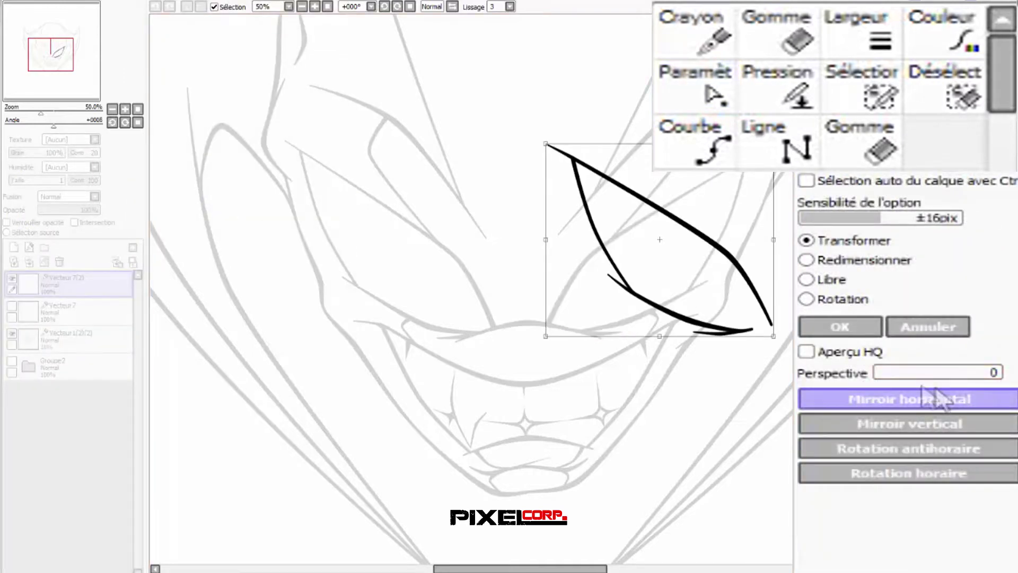
pyautogui.moveTo(702, 318)
pyautogui.mouseDown()
pyautogui.moveTo(424, 318)
pyautogui.moveTo(430, 310)
pyautogui.mouseUp()
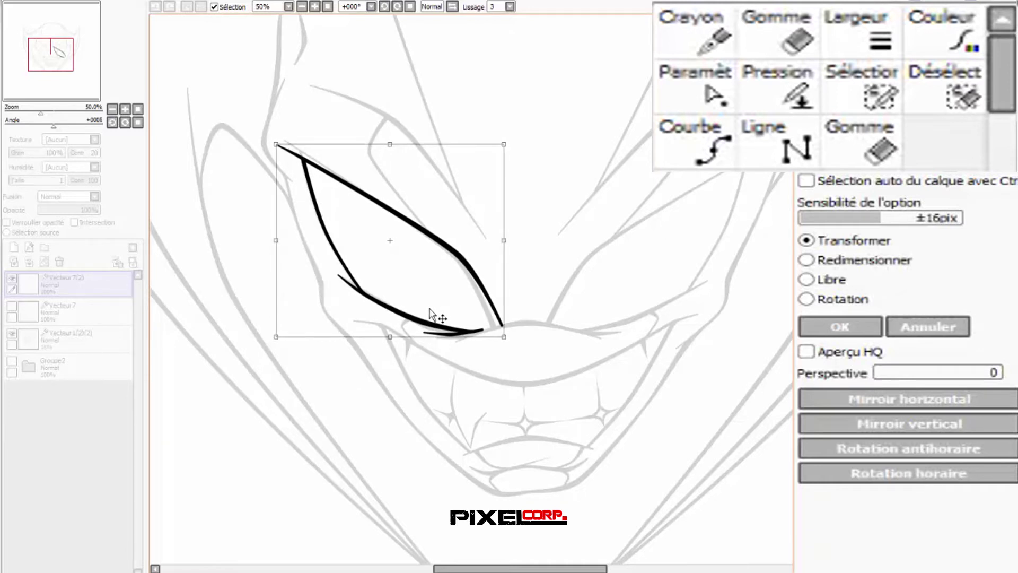
# - Fine-tune the mirrored eye's position so it meets the sketch's left eye and apply the transformation
pyautogui.scroll(4, 465, 346)
pyautogui.moveTo(468, 295); pyautogui.dragTo(474, 297)
pyautogui.scroll(-4, 476, 297)
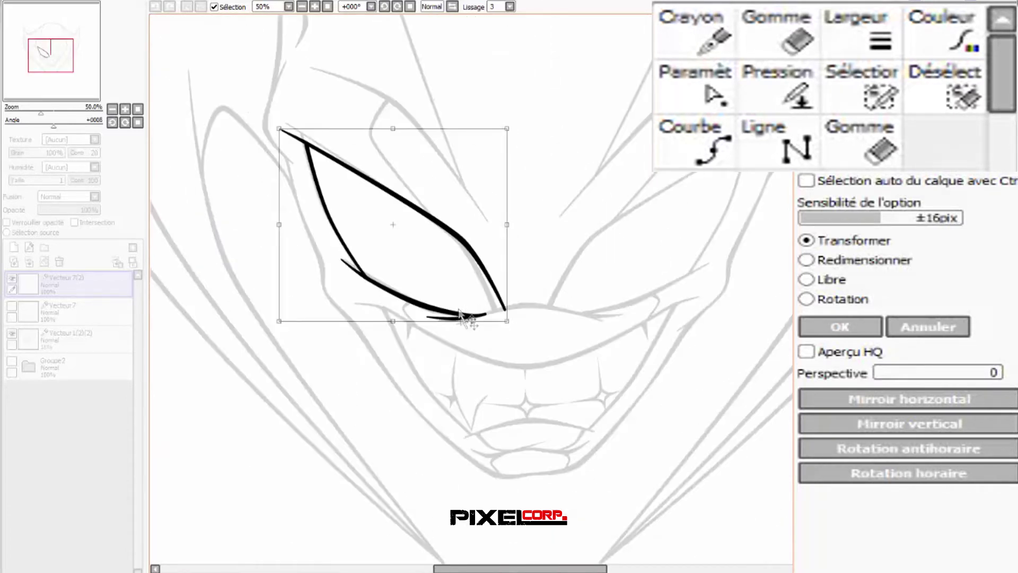
pyautogui.moveTo(392, 271); pyautogui.dragTo(393, 269)
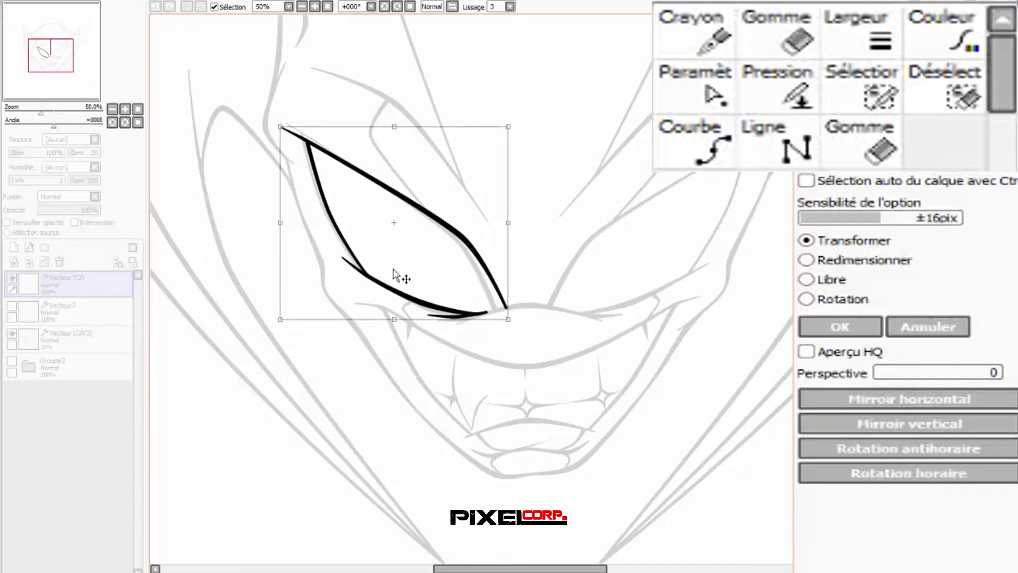
pyautogui.click(840, 326)
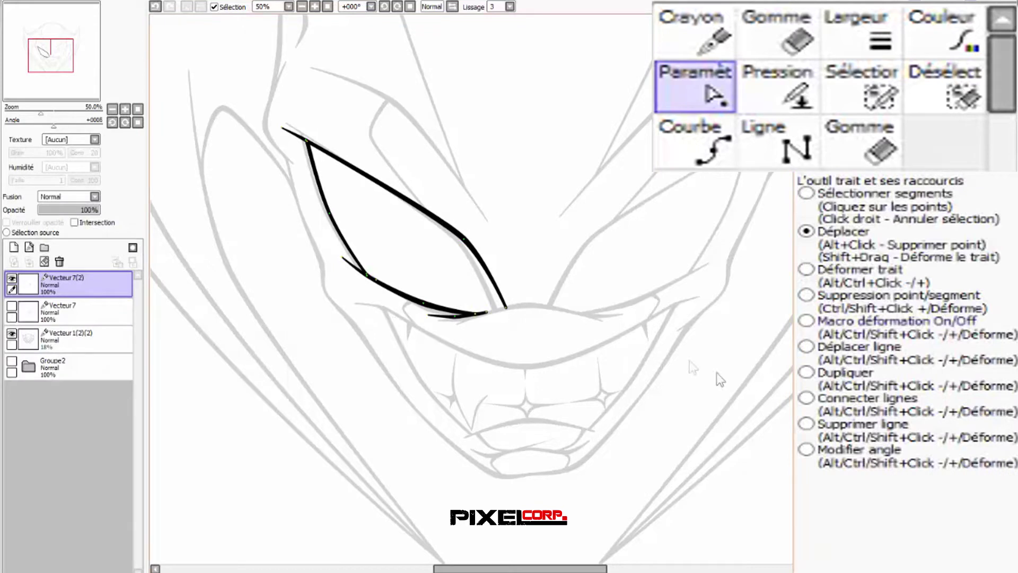
# - Show the Vecteur7 layer so that the original right eye is displayed together with the mirrored one
pyautogui.click(12, 306)
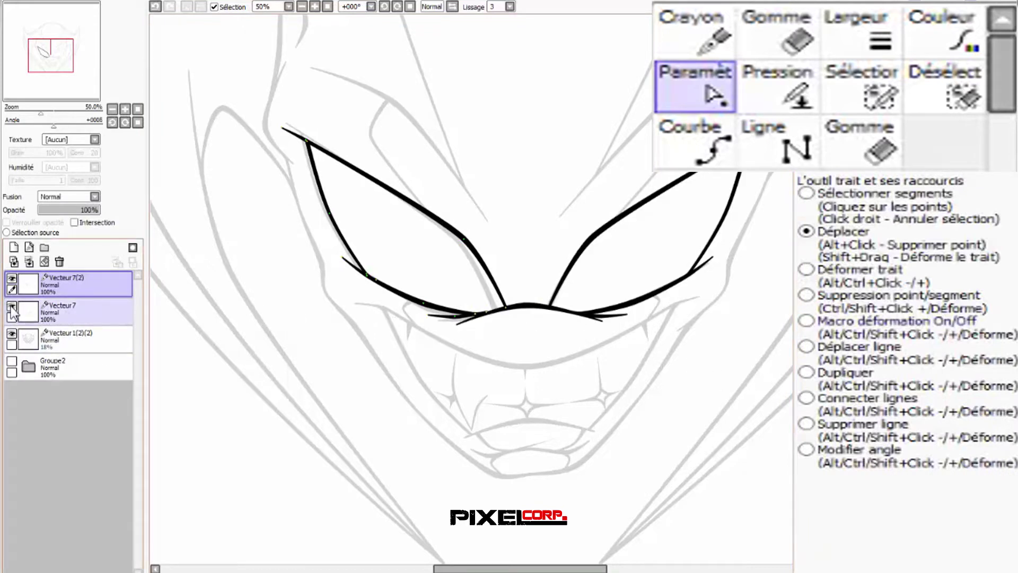
pyautogui.scroll(-2, 491, 272)
pyautogui.scroll(1, 492, 272)
pyautogui.scroll(1, 492, 272)
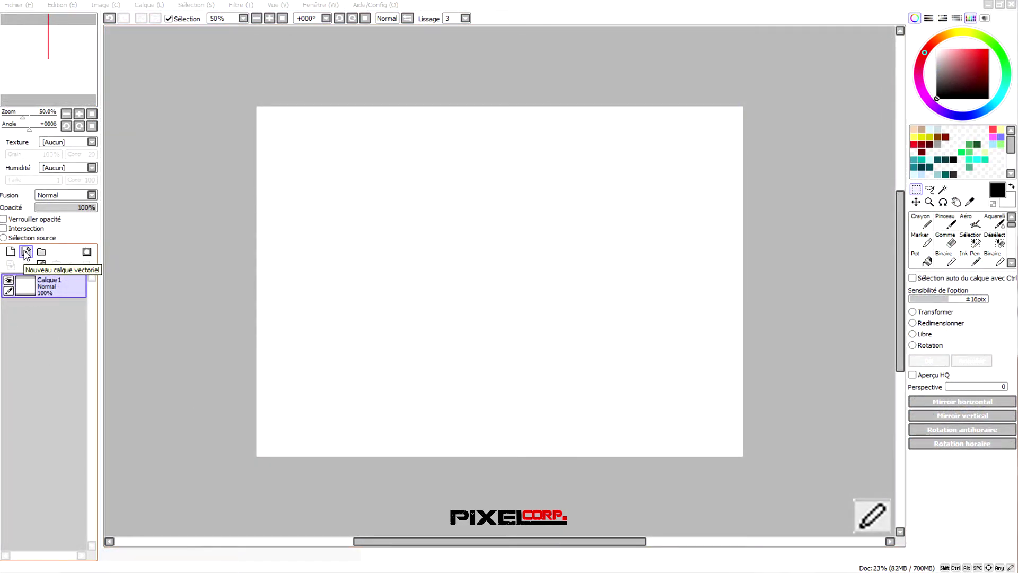
# - On the blank canvas, add a vector layer and draw a pointed eye shape from an upper and a lower curve
pyautogui.click(26, 253)
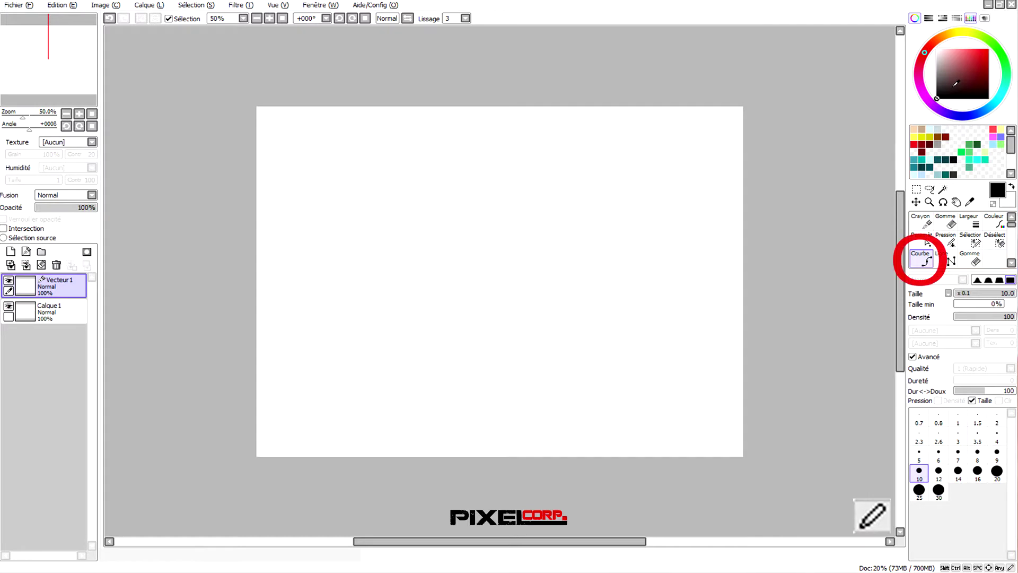
pyautogui.click(514, 274)
pyautogui.click(570, 233)
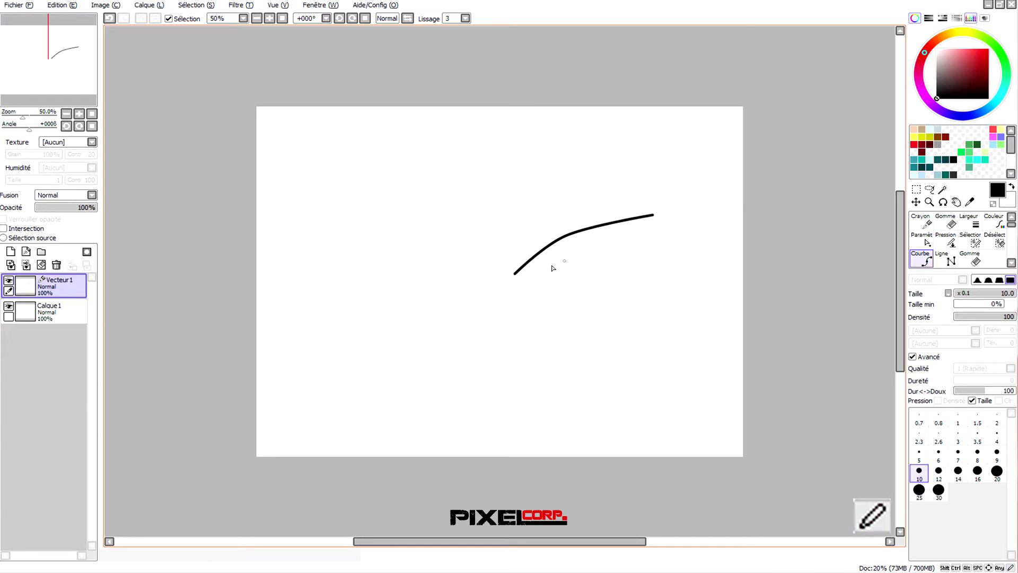
pyautogui.click(590, 281)
pyautogui.doubleClick(633, 220)
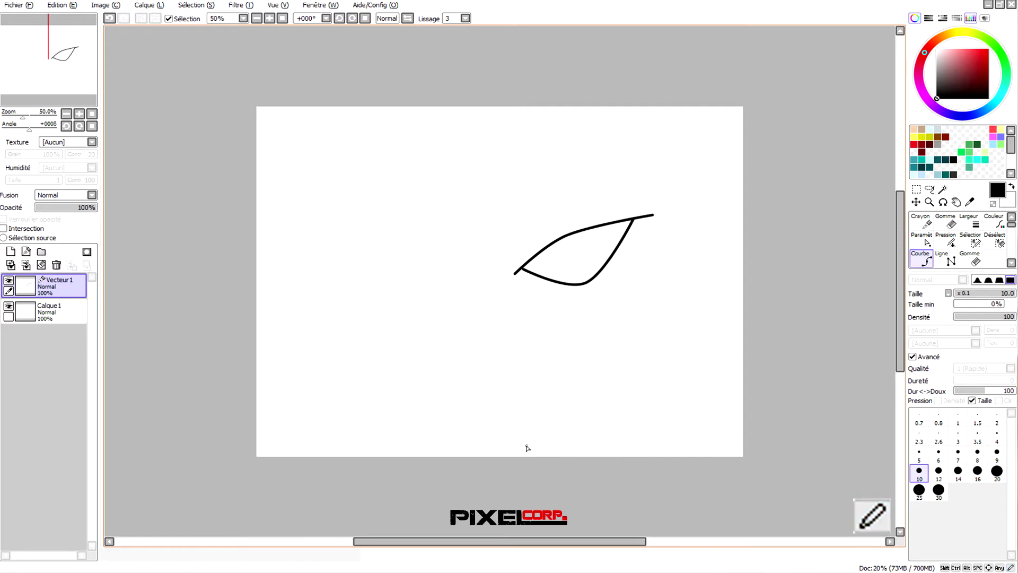
# - Toggle the visibility of layer Vecteur1 off and on to check which lines it holds
pyautogui.click(8, 281)
pyautogui.click(8, 281)
pyautogui.click(8, 281)
pyautogui.click(8, 281)
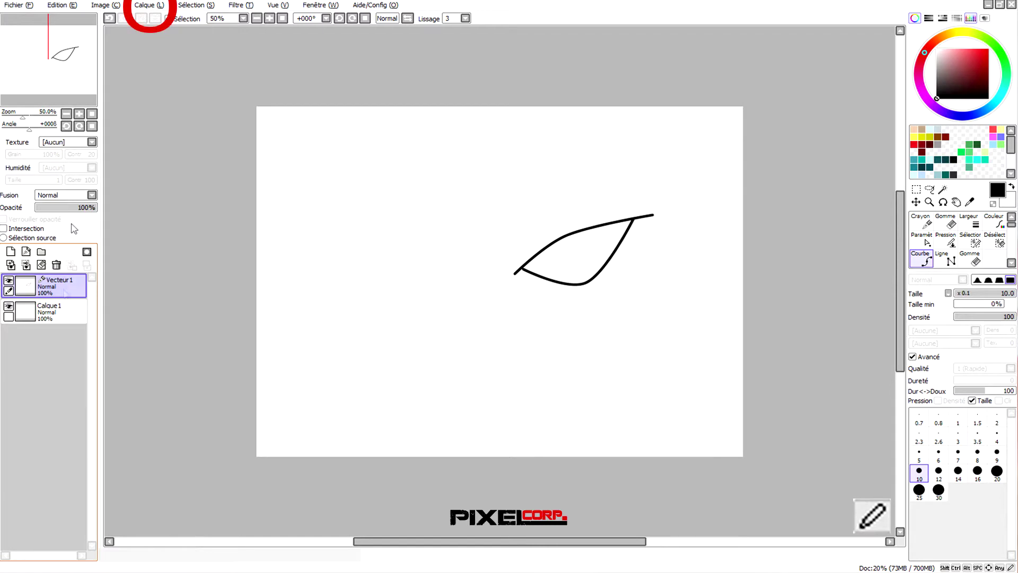
# - Duplicate layer Vecteur1 and transform the copy into a horizontally mirrored eye placed to the left of the original
pyautogui.click(149, 5)
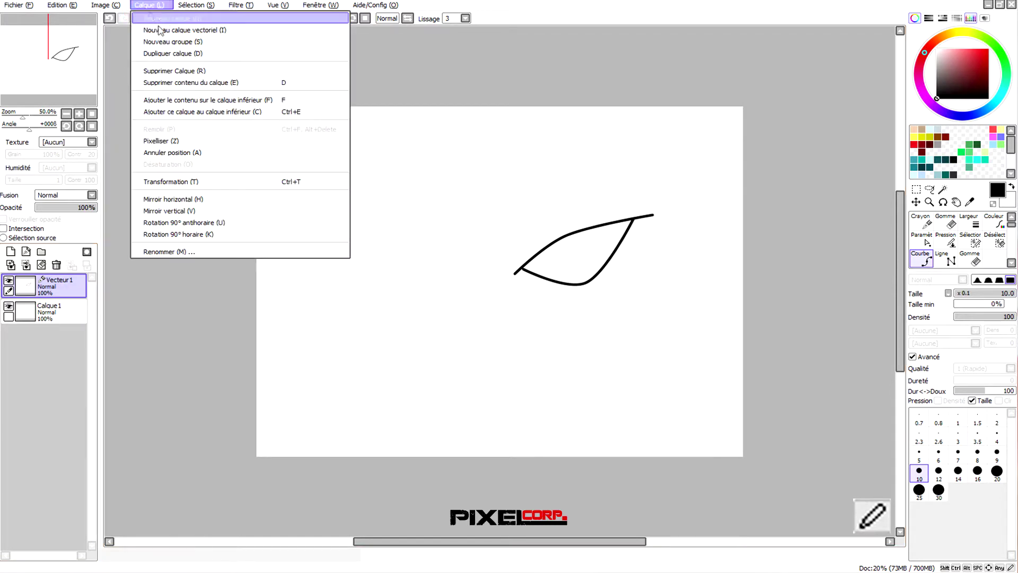
pyautogui.click(168, 54)
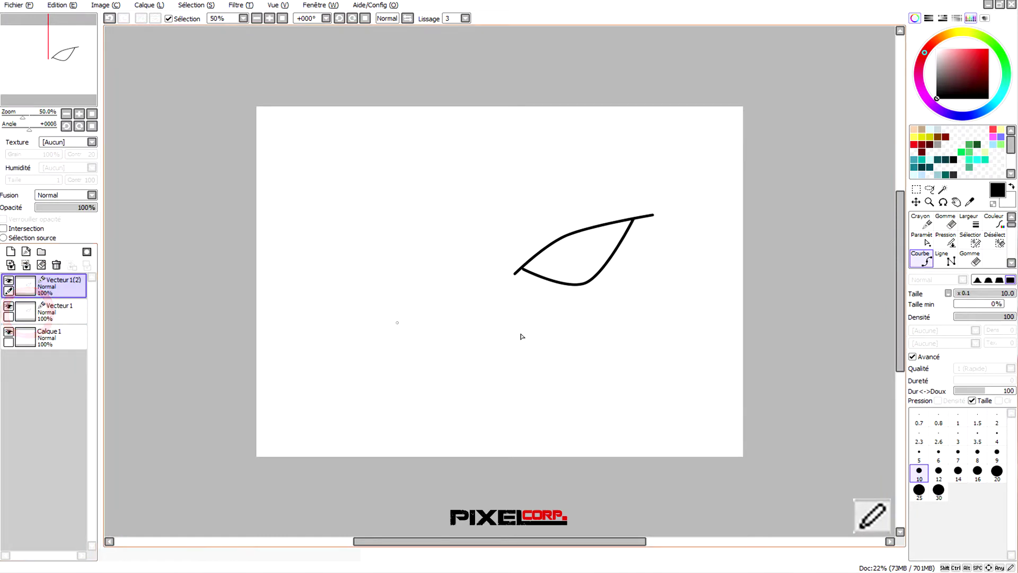
pyautogui.click(139, 7)
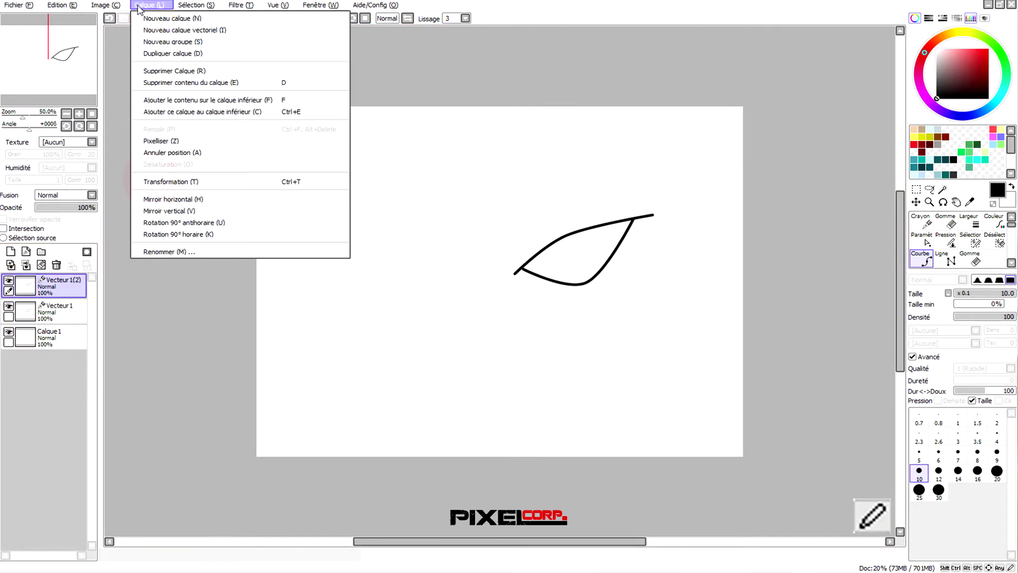
pyautogui.click(187, 182)
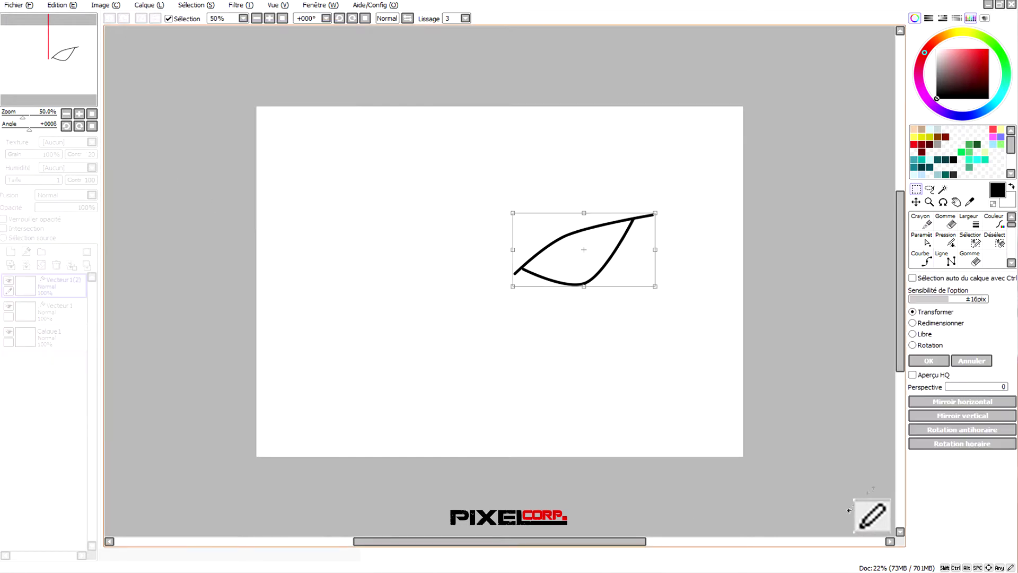
pyautogui.click(964, 403)
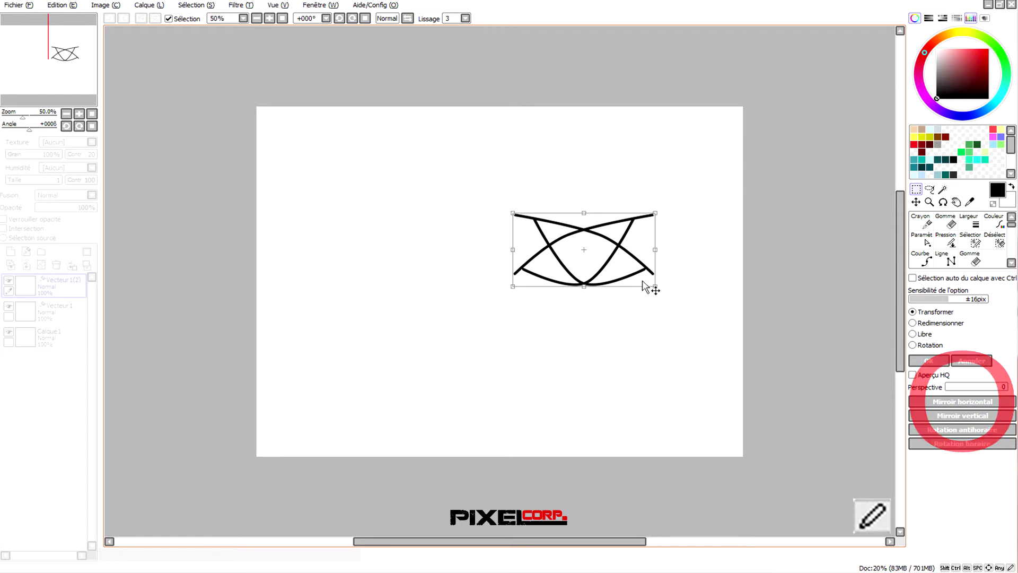
pyautogui.moveTo(646, 290); pyautogui.dragTo(475, 283)
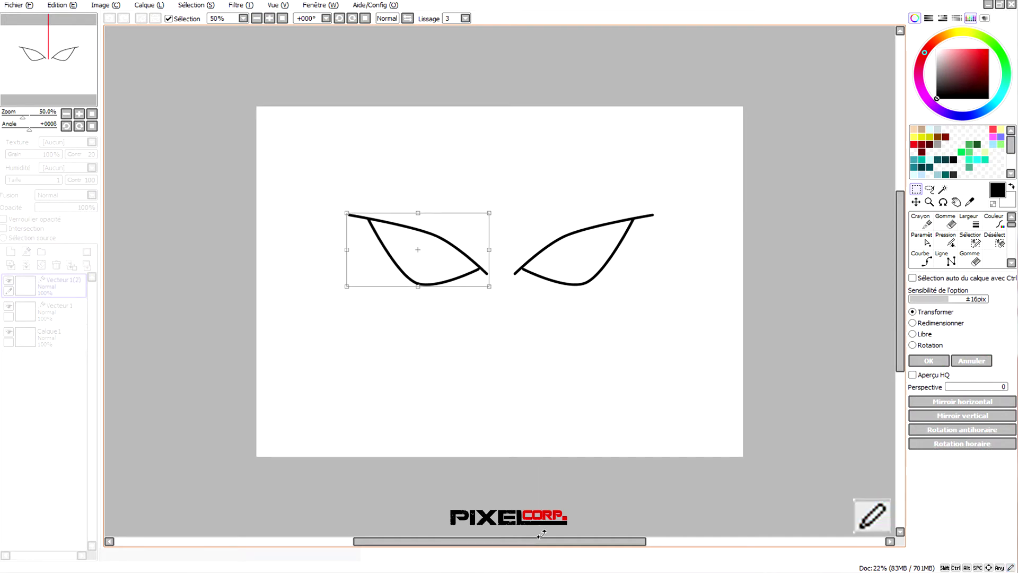
pyautogui.click(928, 361)
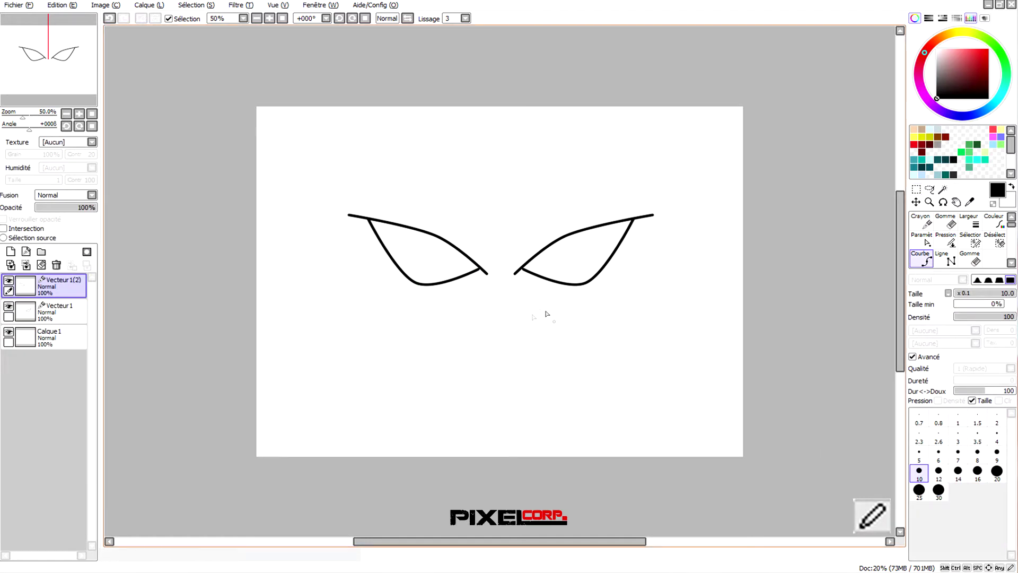
# - Toggle the visibility of layers Vecteur1(2) and Vecteur1 to check which eye each one holds
pyautogui.click(9, 281)
pyautogui.click(9, 280)
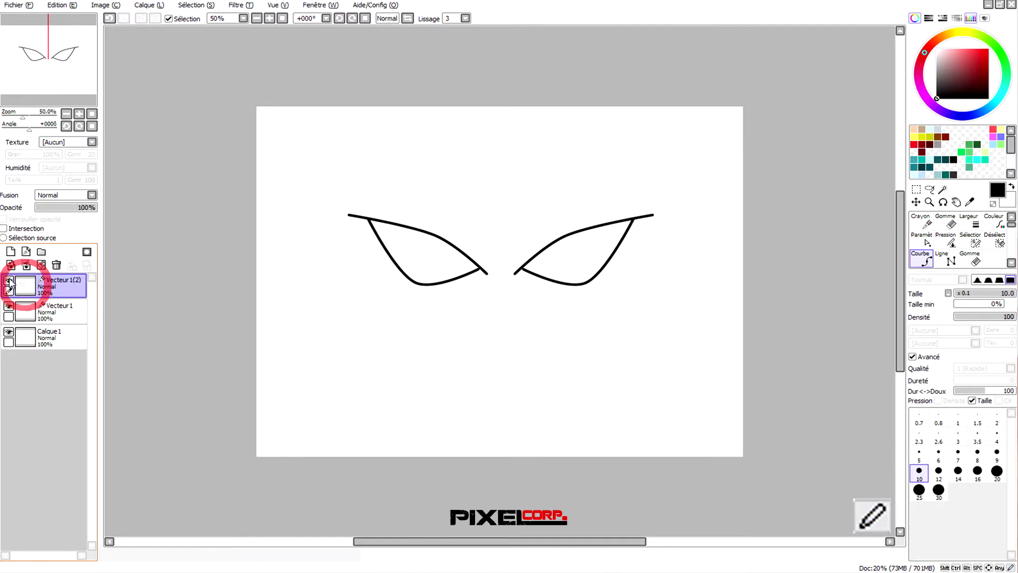
pyautogui.click(11, 311)
pyautogui.click(10, 307)
pyautogui.click(10, 307)
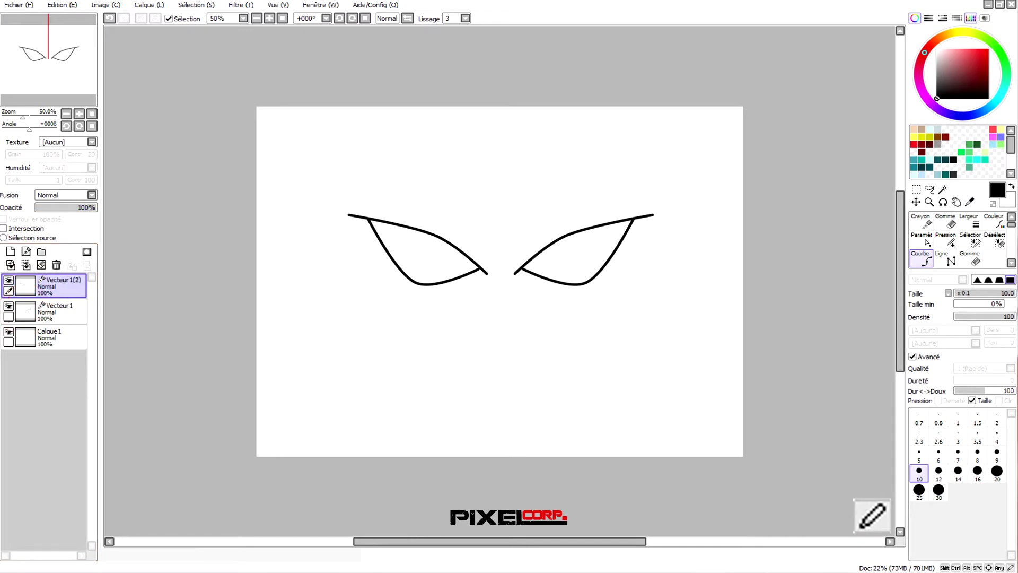
# - Transfer the contents of layer Vecteur1(2) onto layer Vecteur1 below it
pyautogui.click(112, 7)
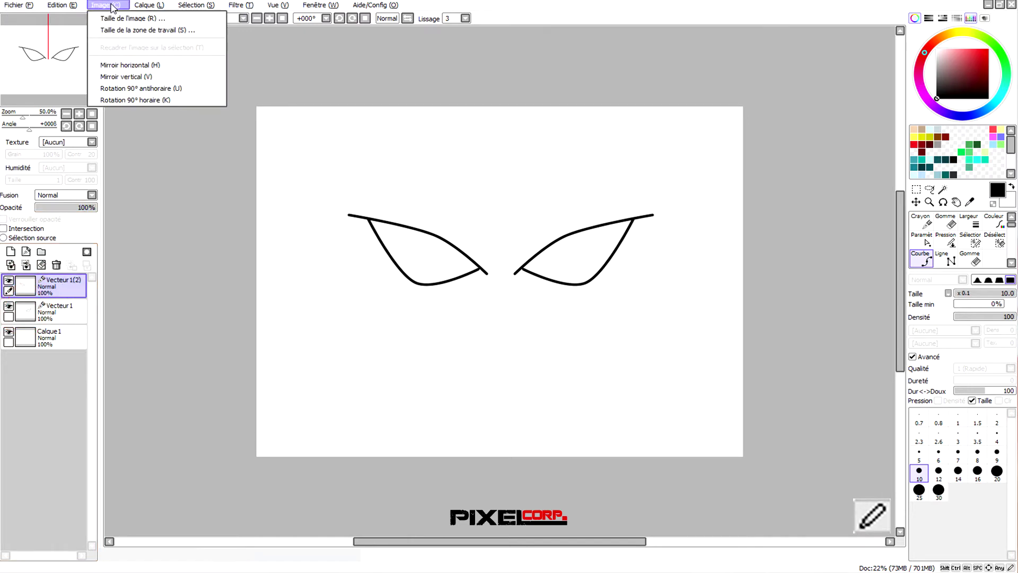
pyautogui.moveTo(149, 5)
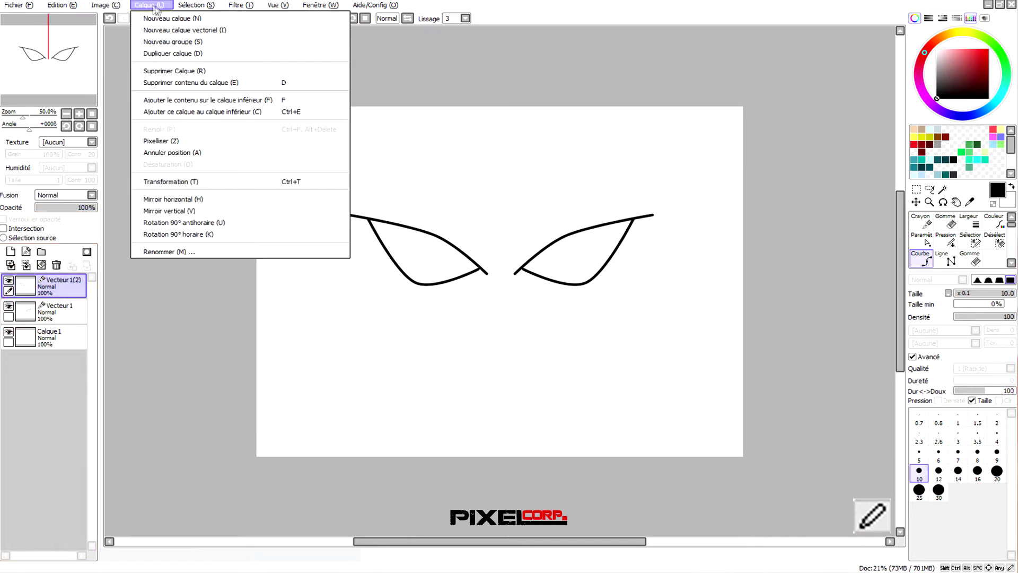
pyautogui.click(185, 103)
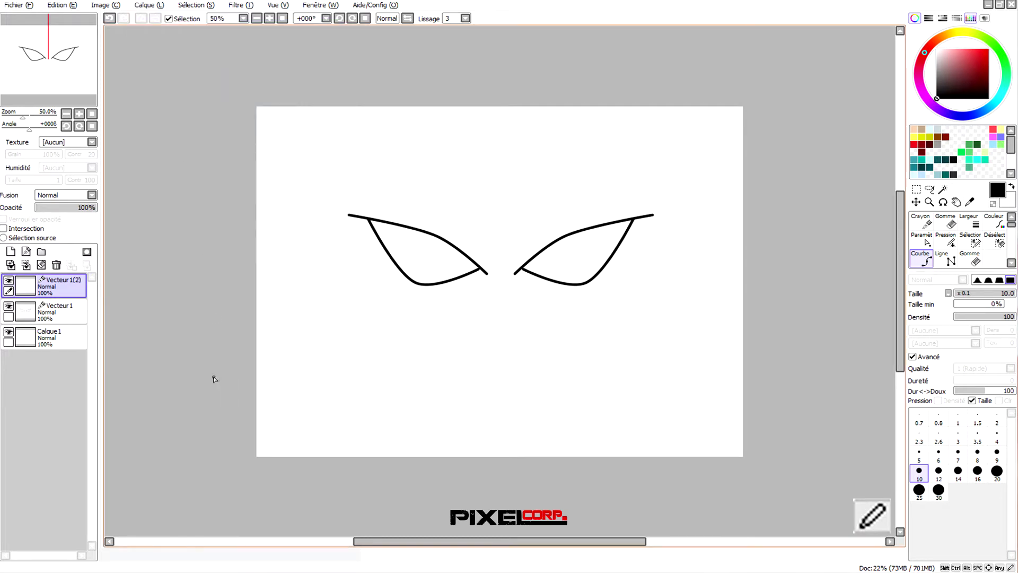
# - Toggle layer Vecteur1's visibility to check its contents, and delete the emptied layer Vecteur1(2)
pyautogui.click(8, 308)
pyautogui.click(8, 308)
pyautogui.click(8, 307)
pyautogui.click(8, 308)
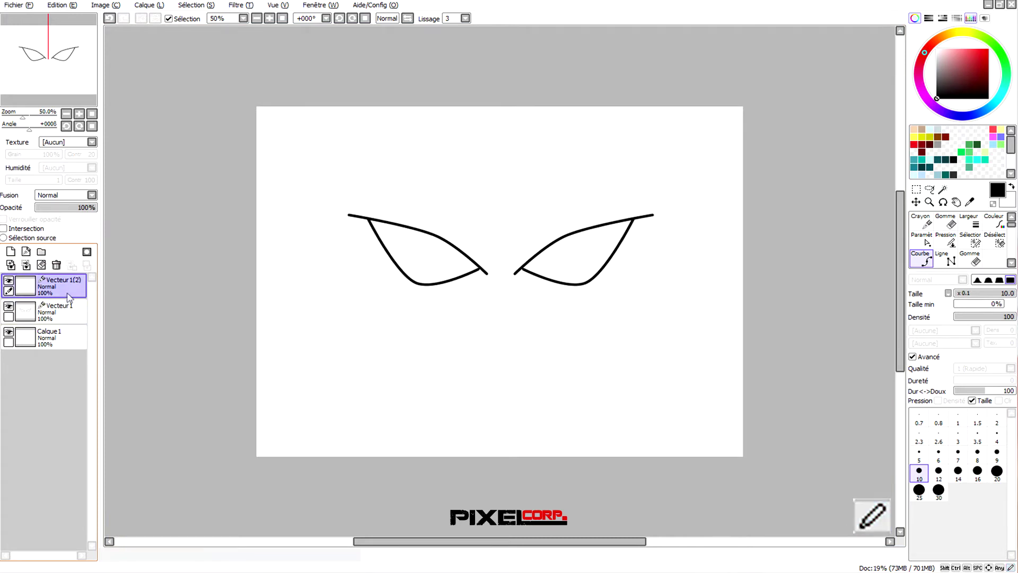
pyautogui.click(57, 266)
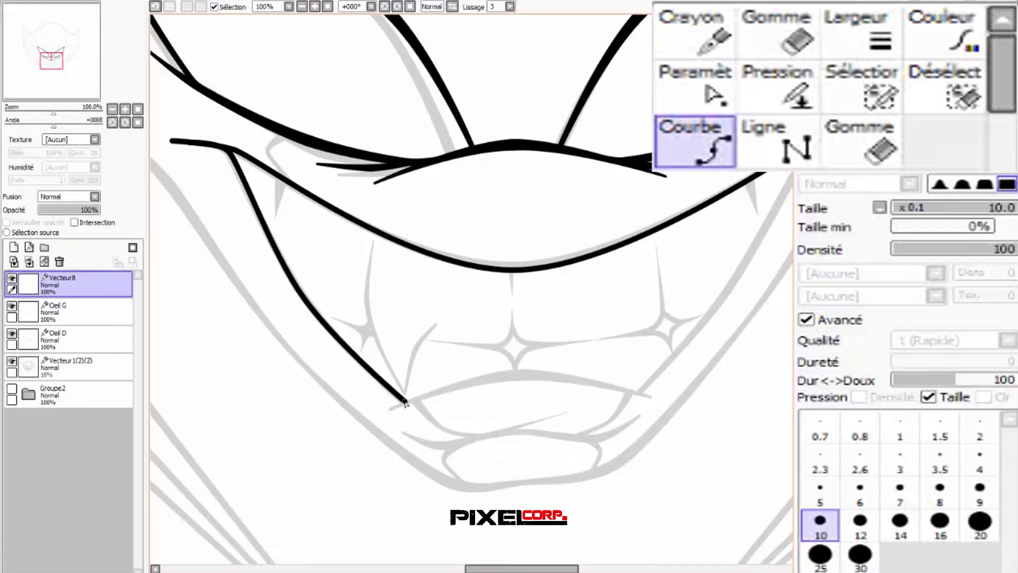
# - On layer Vecteur8, trace the mouth's right edge with a curve from the upper line's right end to the lower right corner
pyautogui.scroll(3, 780, 154)
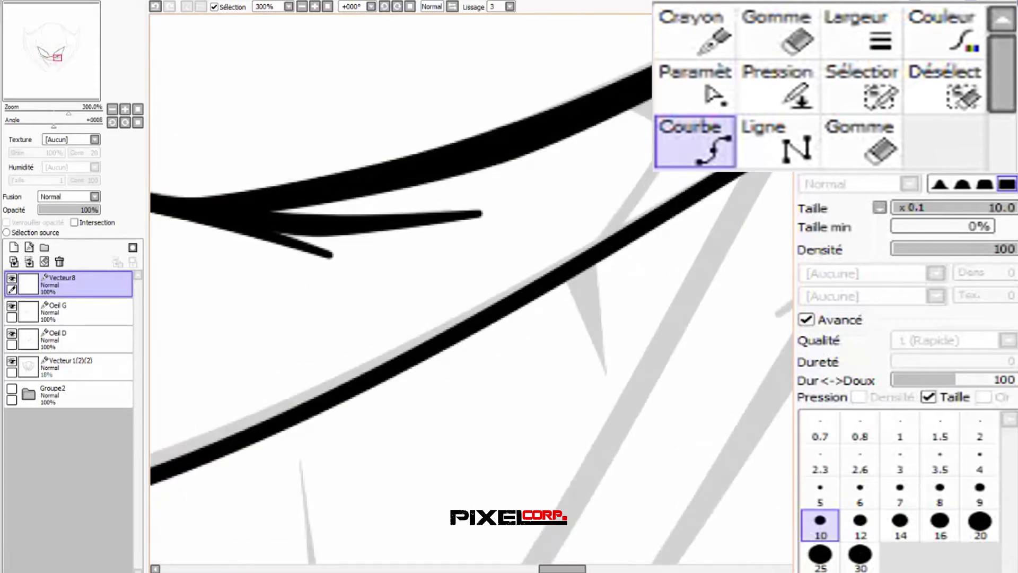
pyautogui.click(757, 168)
pyautogui.scroll(-4, 695, 217)
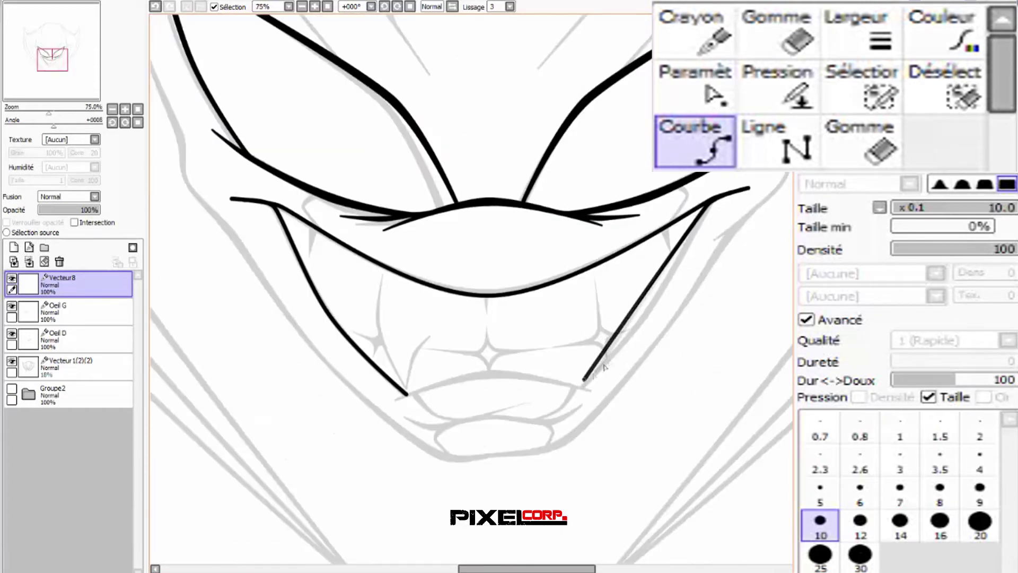
pyautogui.scroll(2, 636, 334)
pyautogui.click(645, 315)
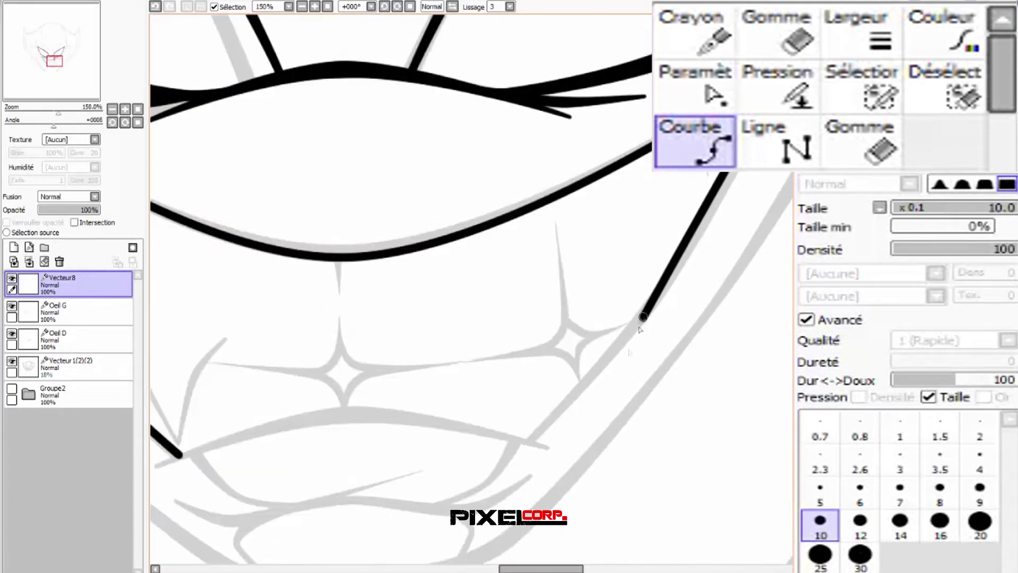
pyautogui.doubleClick(529, 441)
pyautogui.scroll(-4, 530, 441)
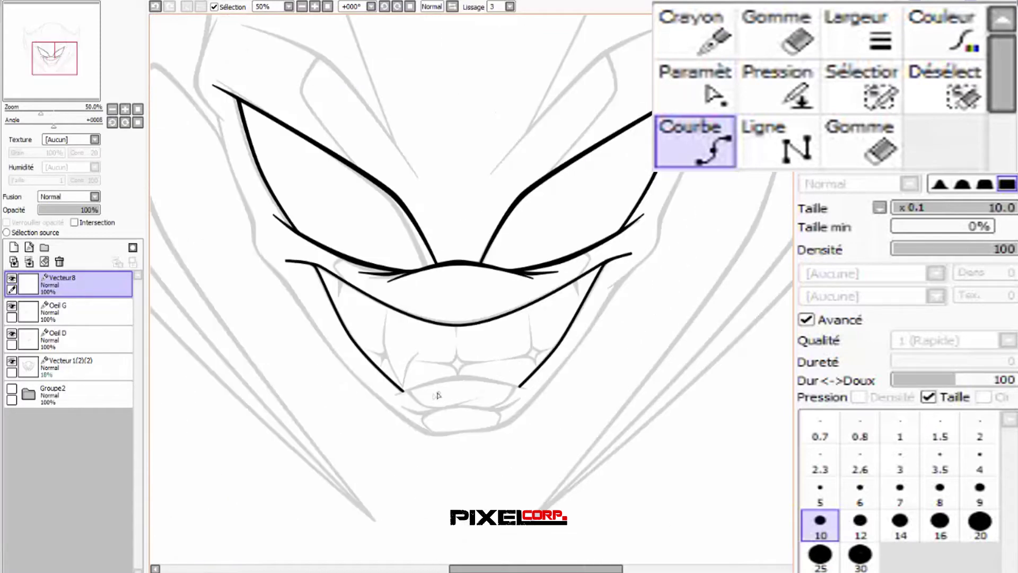
# - Trace the arched lower line of the mouth with a curve running slightly past both lower corners
pyautogui.scroll(5, 439, 395)
pyautogui.click(318, 407)
pyautogui.scroll(-3, 319, 407)
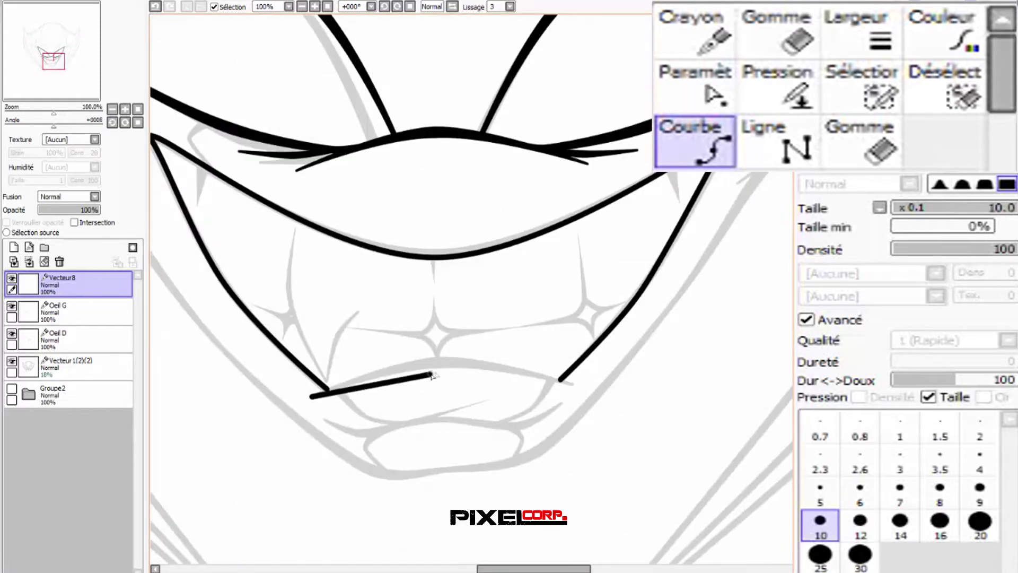
pyautogui.click(439, 359)
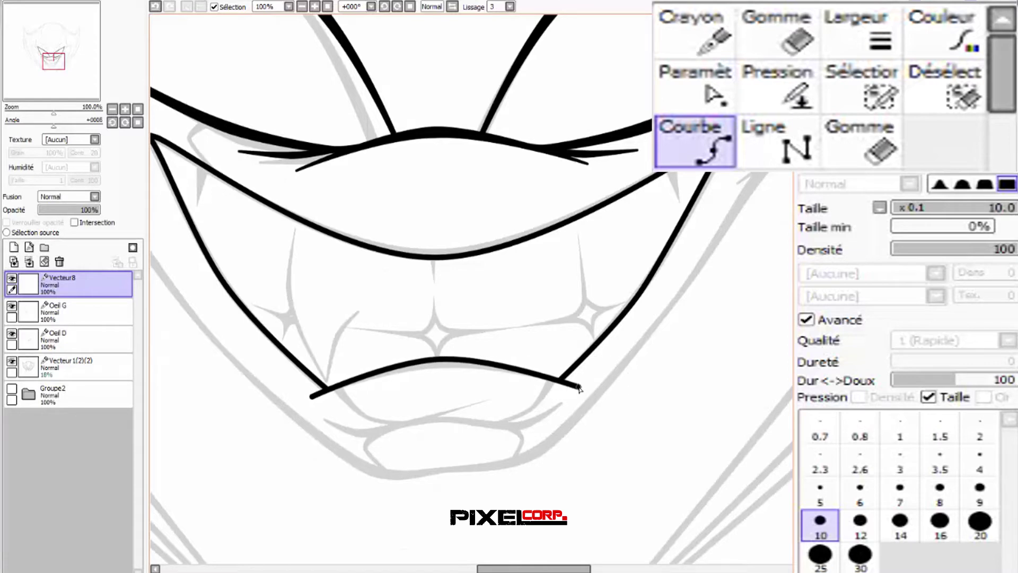
# - Reposition the middle point of the mouth's lower curve to follow the sketch
pyautogui.press('ctrl')
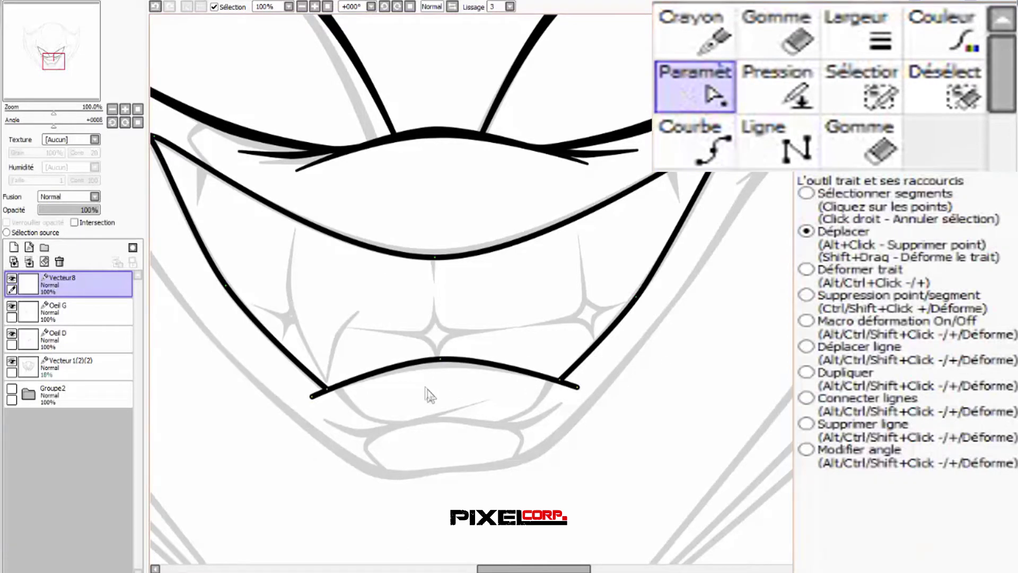
pyautogui.scroll(3, 430, 378)
pyautogui.moveTo(463, 332); pyautogui.dragTo(457, 346)
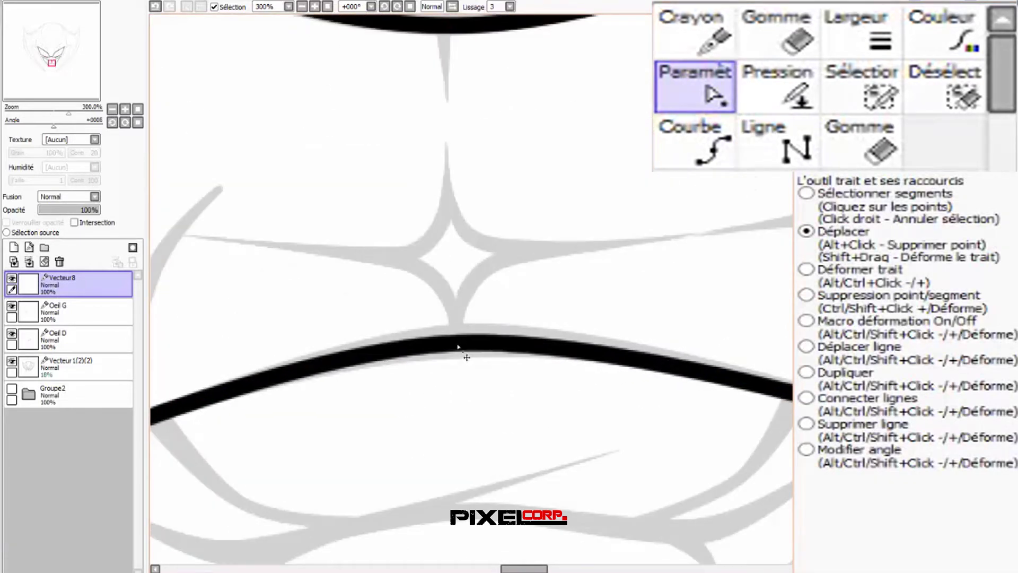
pyautogui.scroll(-3, 463, 352)
# - Move the middle point of the mouth's left edge onto the sketch line and inspect its upper left corner
pyautogui.scroll(2, 291, 229)
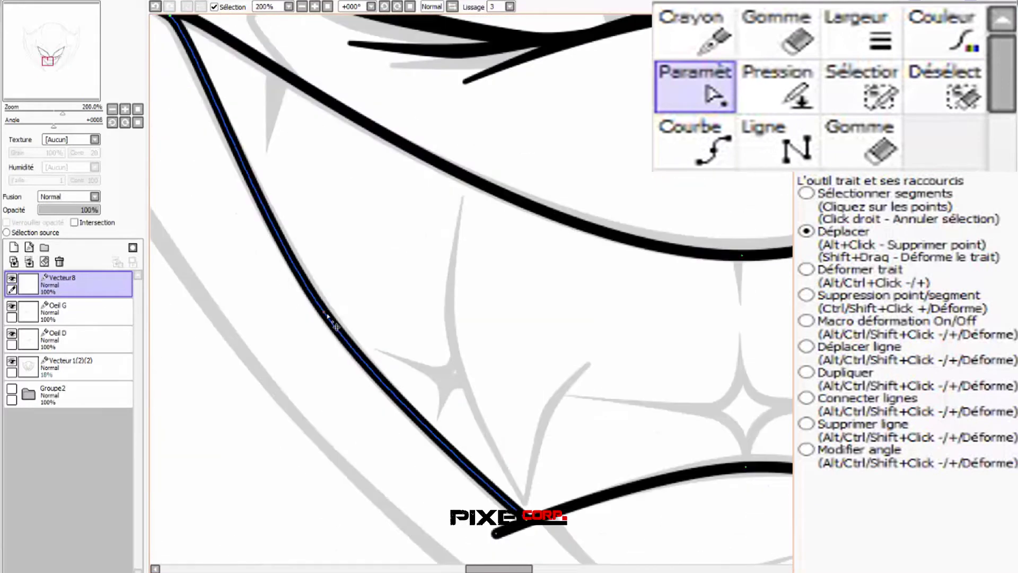
pyautogui.moveTo(335, 303)
pyautogui.mouseDown()
pyautogui.moveTo(320, 306)
pyautogui.moveTo(328, 317)
pyautogui.mouseUp()
pyautogui.scroll(-3, 328, 319)
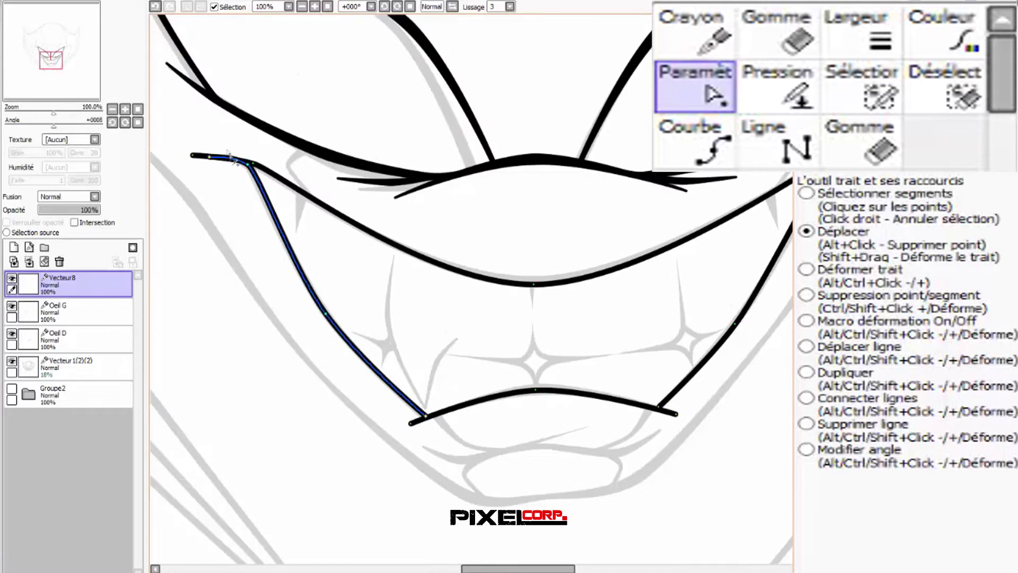
pyautogui.scroll(4, 313, 223)
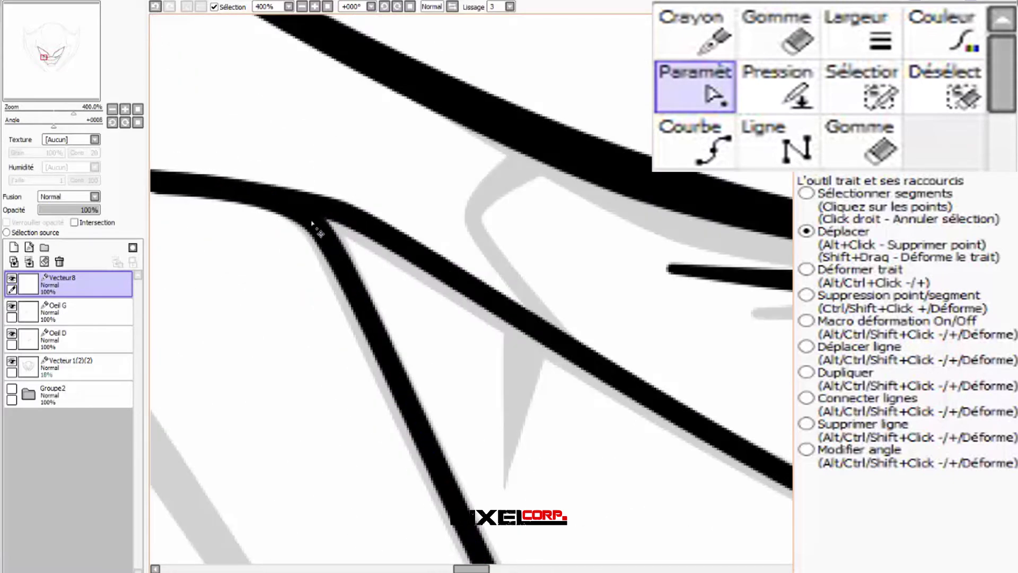
pyautogui.scroll(-5, 312, 223)
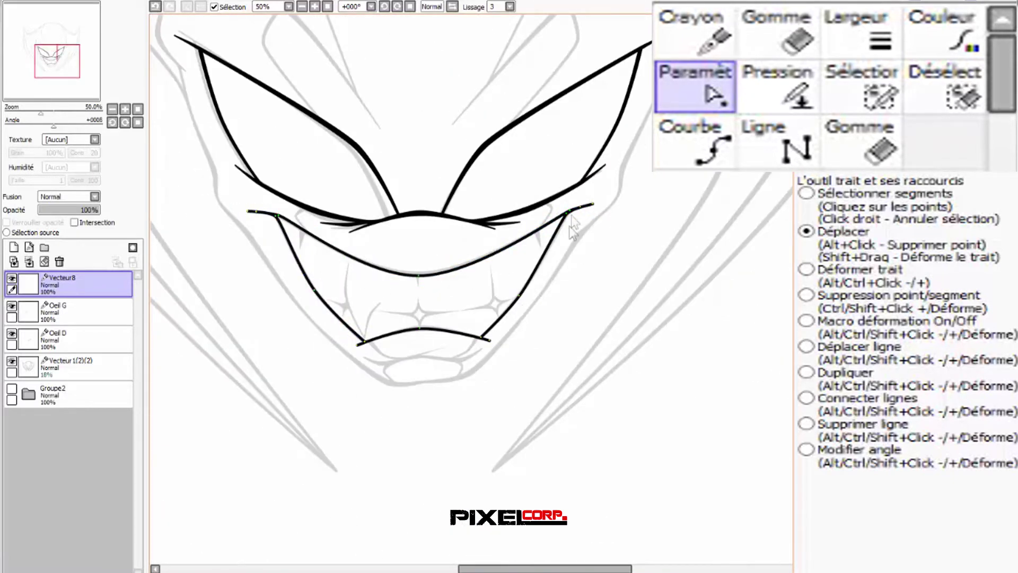
# - Adjust the line points at the mouth's upper right corner and check the right edge against the sketch
pyautogui.scroll(5, 571, 214)
pyautogui.moveTo(538, 269)
pyautogui.mouseDown()
pyautogui.moveTo(541, 253)
pyautogui.moveTo(536, 270)
pyautogui.moveTo(542, 264)
pyautogui.mouseUp()
pyautogui.scroll(-4, 532, 212)
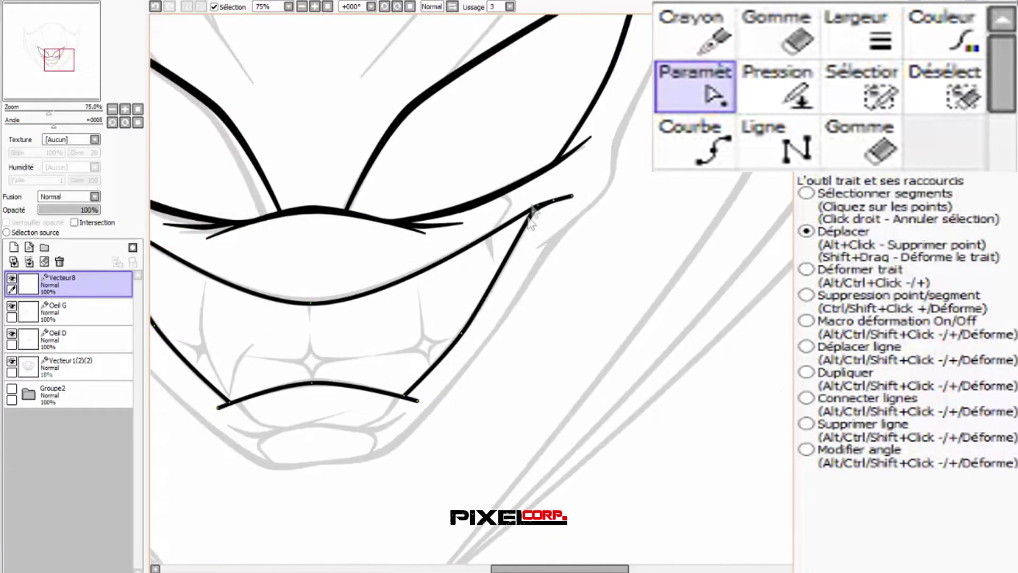
pyautogui.scroll(4, 532, 212)
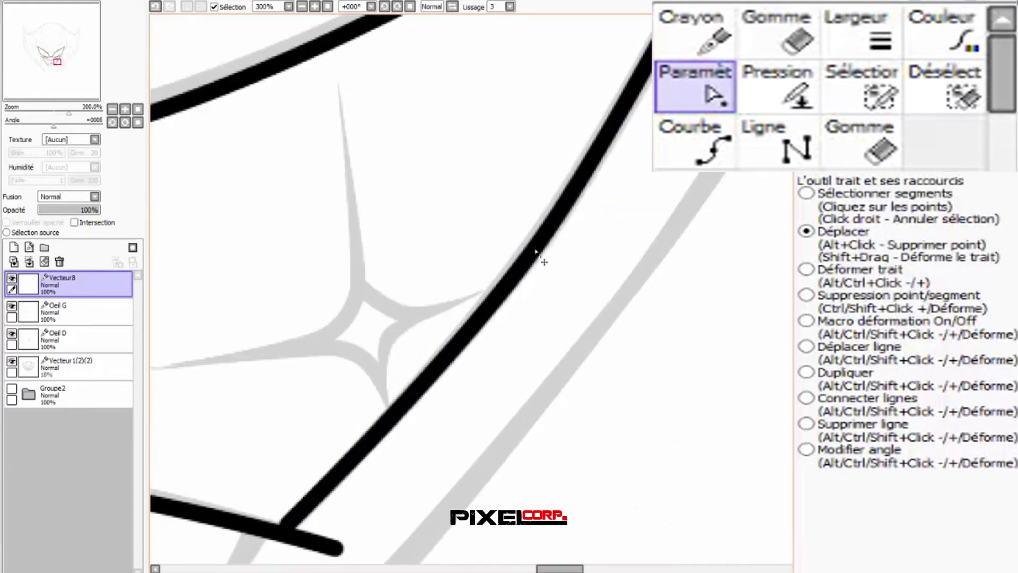
pyautogui.scroll(-3, 568, 257)
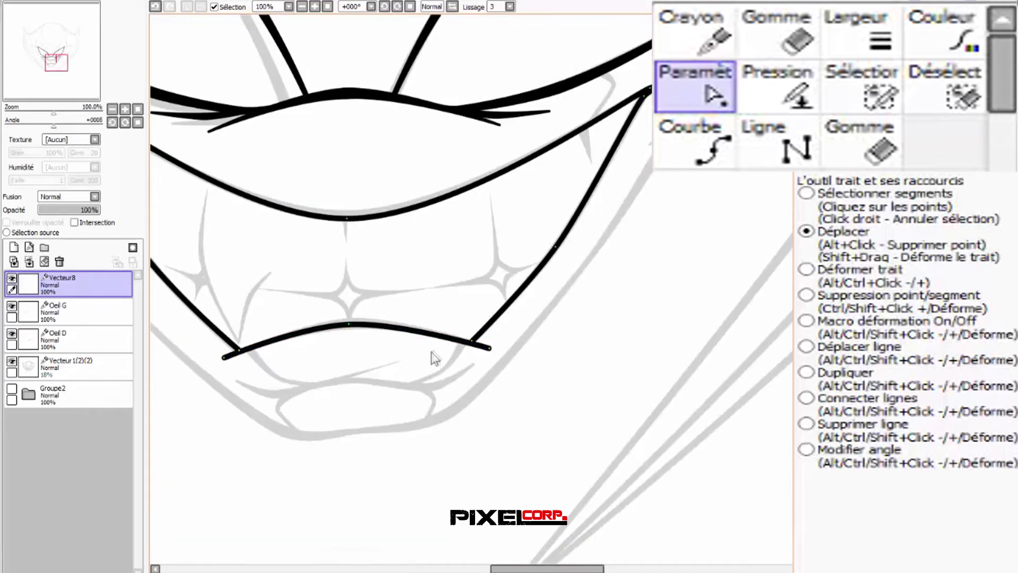
# - Fine-tune the height of the lower mouth curve's middle point so that the line sits within the sketched stroke
pyautogui.scroll(3, 495, 345)
pyautogui.moveTo(408, 348); pyautogui.dragTo(403, 357)
pyautogui.scroll(-5, 474, 282)
pyautogui.scroll(4, 220, 285)
pyautogui.scroll(-4, 250, 330)
pyautogui.scroll(4, 354, 317)
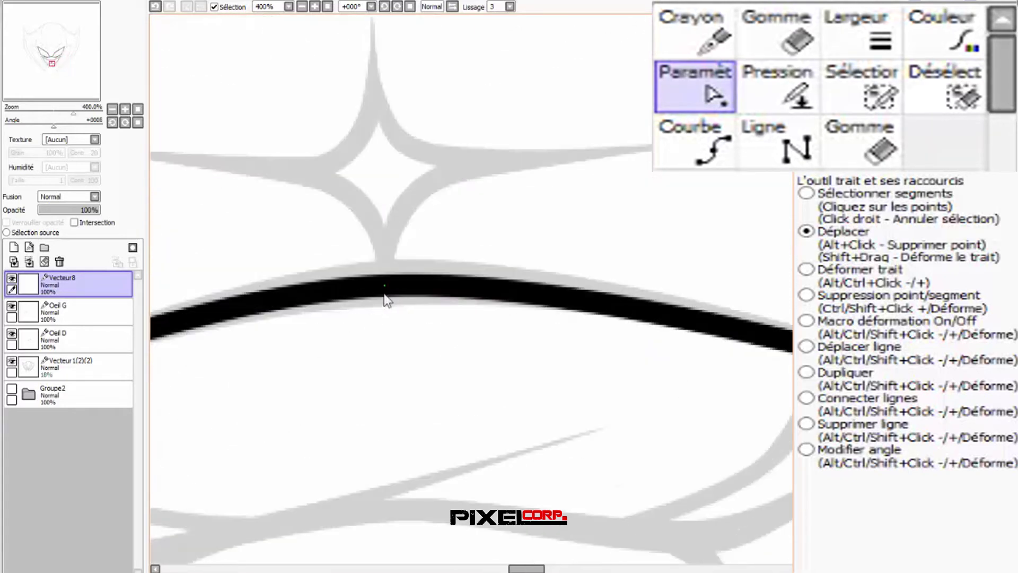
pyautogui.moveTo(387, 291); pyautogui.dragTo(385, 296)
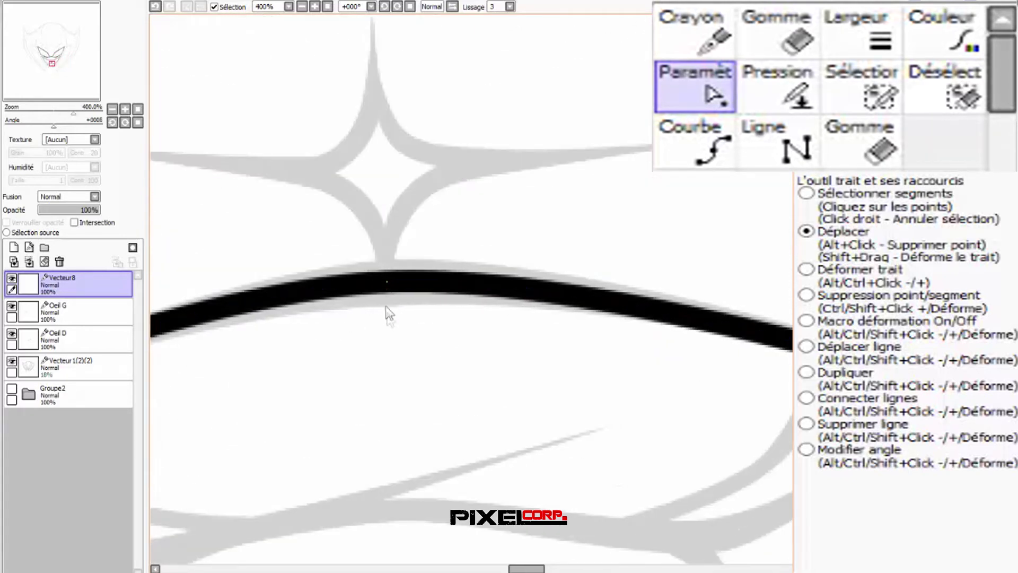
pyautogui.scroll(-5, 385, 297)
pyautogui.scroll(-2, 375, 376)
pyautogui.scroll(1, 358, 317)
# - Thicken the middle of the upper mouth line with the Pression tool
pyautogui.click(778, 85)
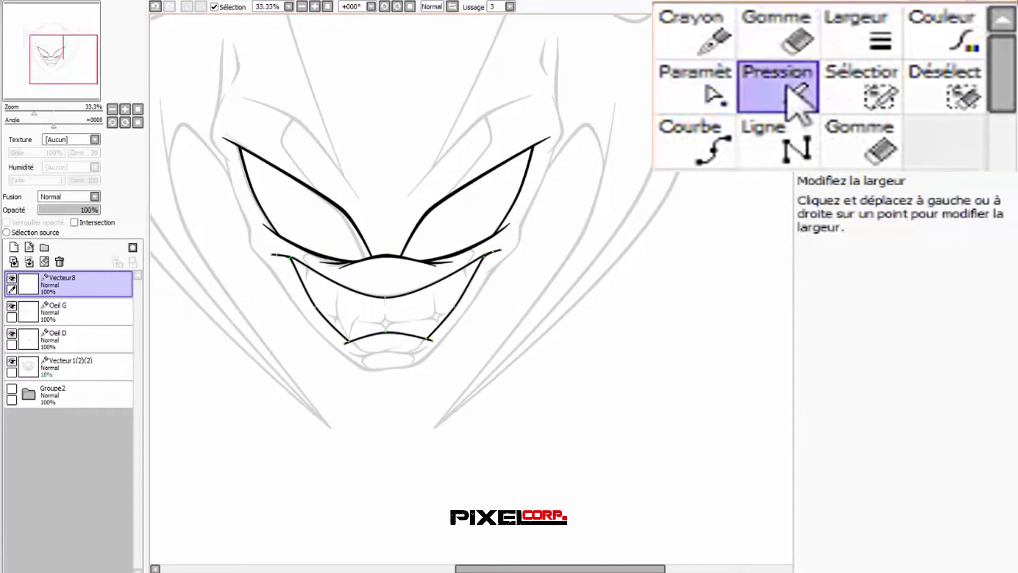
pyautogui.scroll(3, 372, 276)
pyautogui.moveTo(489, 293); pyautogui.dragTo(519, 316)
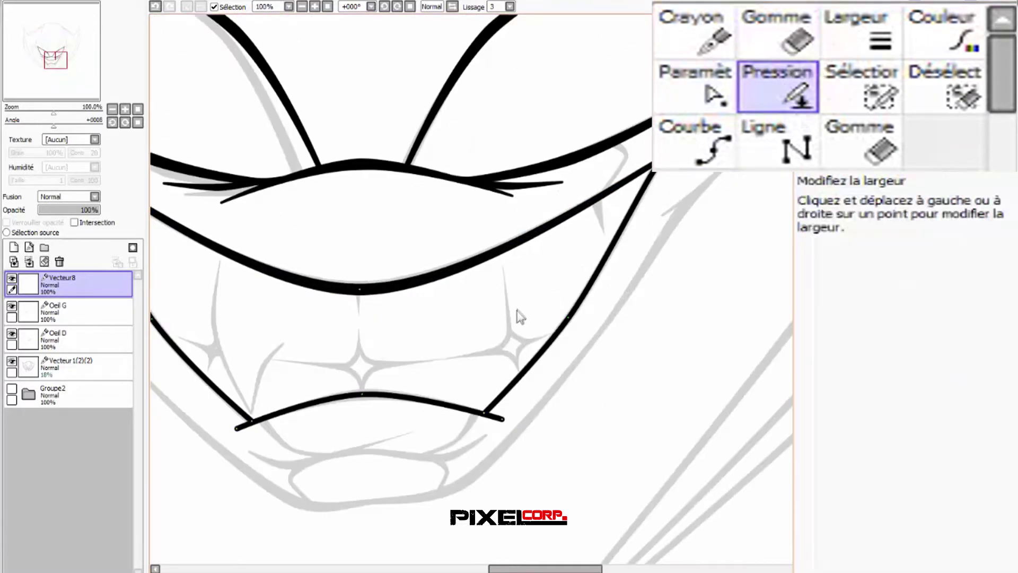
# - Thin the left tip of the upper mouth line with the Pression tool
pyautogui.scroll(-1, 404, 191)
pyautogui.scroll(4, 318, 194)
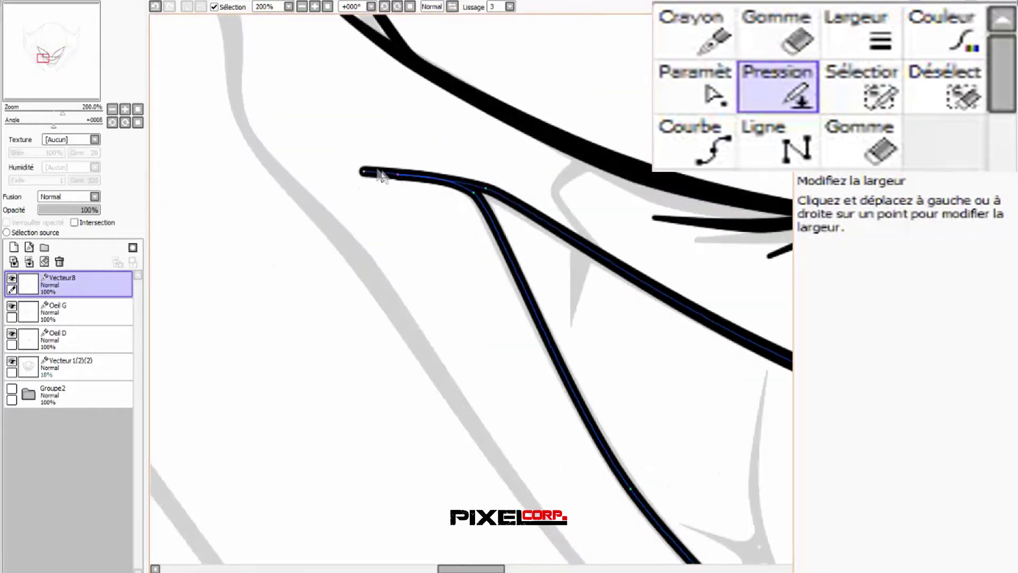
pyautogui.moveTo(355, 177)
pyautogui.mouseDown()
pyautogui.moveTo(207, 218)
pyautogui.moveTo(223, 218)
pyautogui.mouseUp()
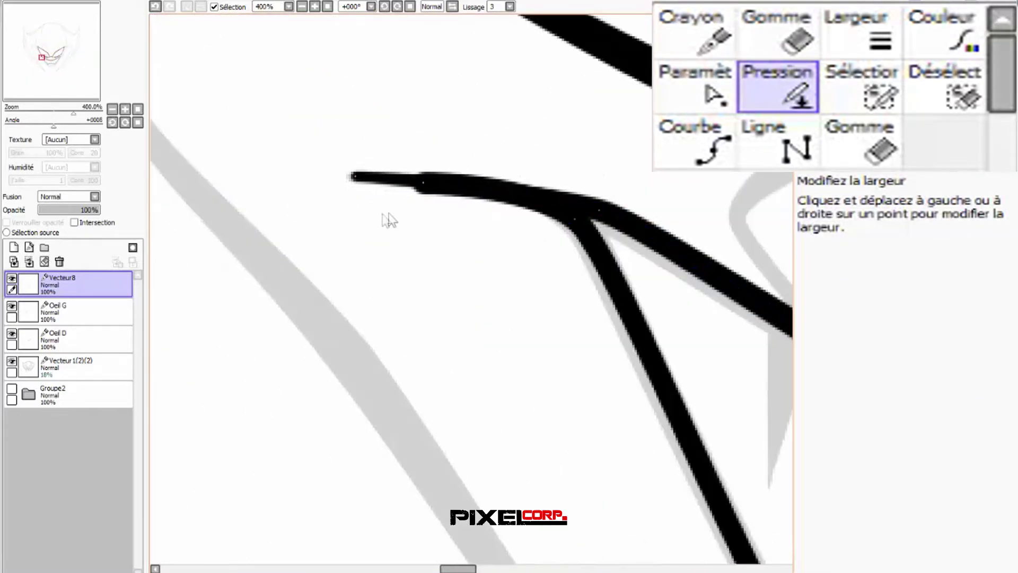
# - Thin the point near the upper mouth line's left tip to 44% and thicken the left corner point to about 152%
pyautogui.moveTo(425, 185); pyautogui.dragTo(254, 192)
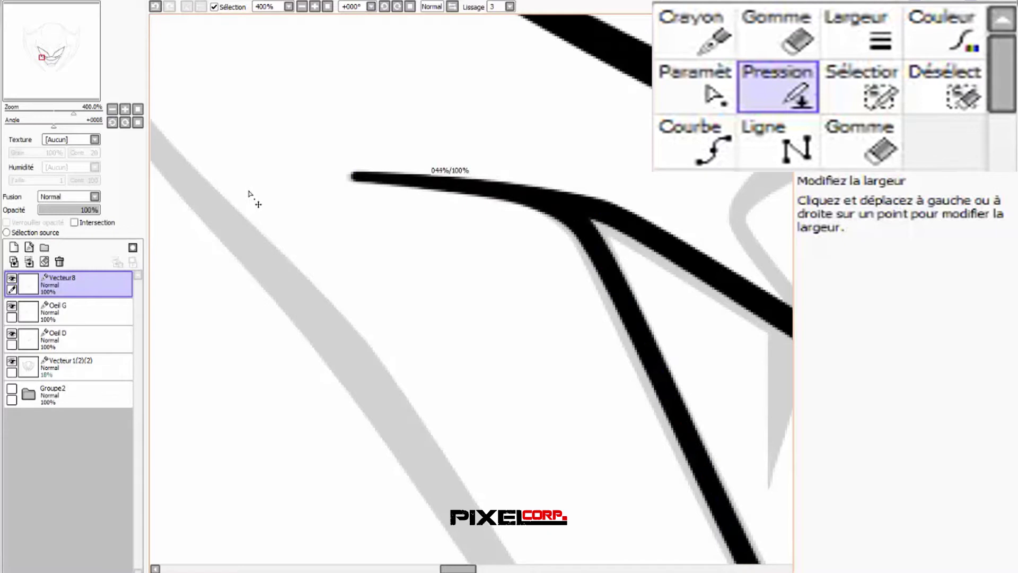
pyautogui.scroll(-3, 281, 217)
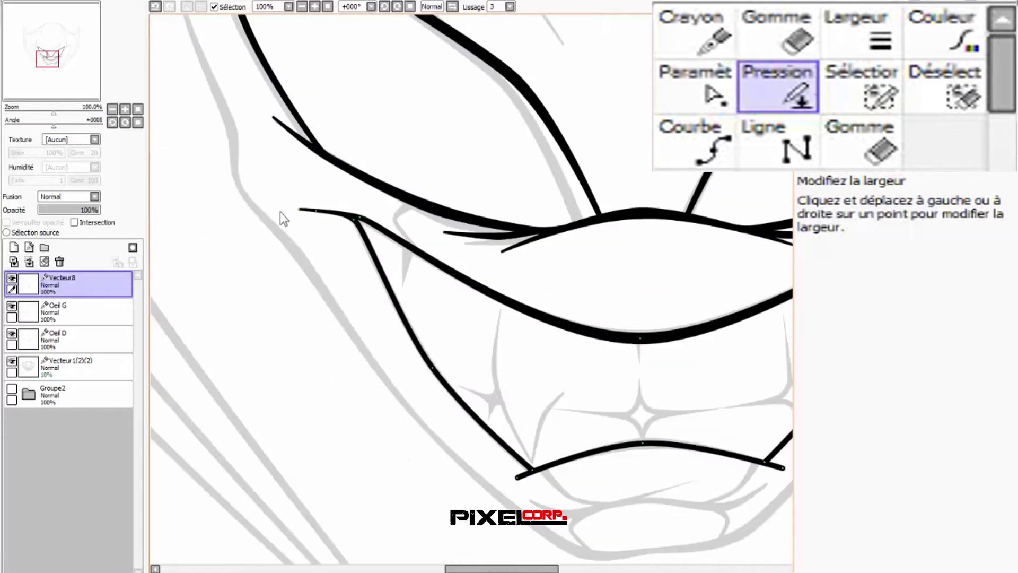
pyautogui.scroll(1, 361, 228)
pyautogui.moveTo(387, 226); pyautogui.dragTo(429, 258)
pyautogui.moveTo(366, 221); pyautogui.dragTo(394, 245)
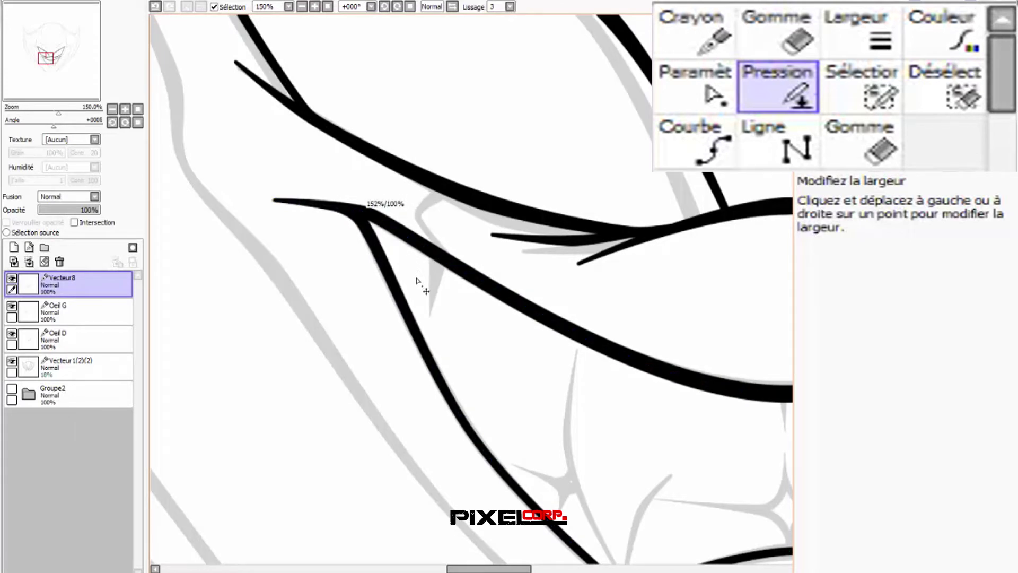
# - Thicken the upper mouth line at its right corner and set the left corner point's width to 150%
pyautogui.scroll(-4, 416, 283)
pyautogui.scroll(2, 453, 369)
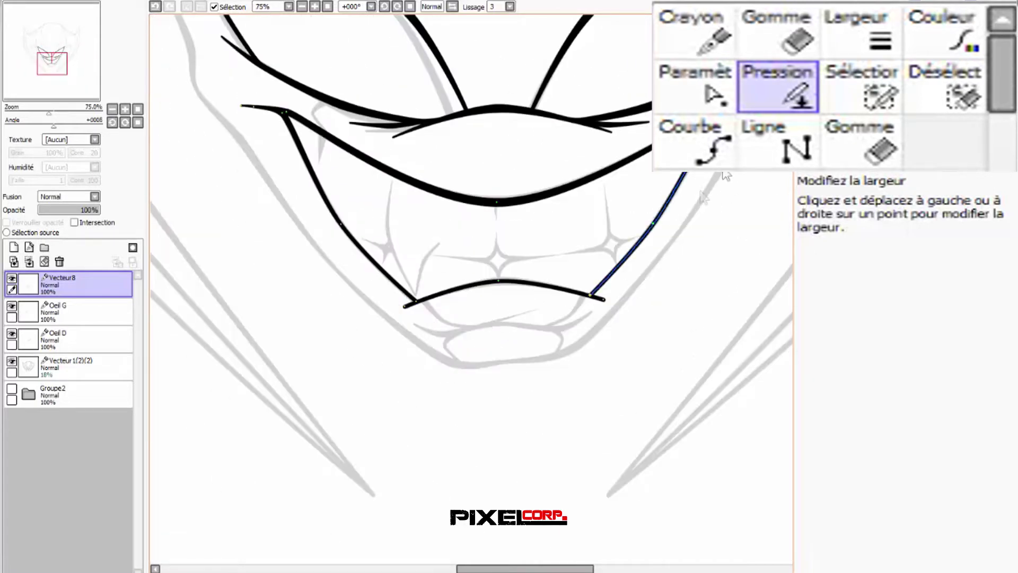
pyautogui.scroll(3, 700, 191)
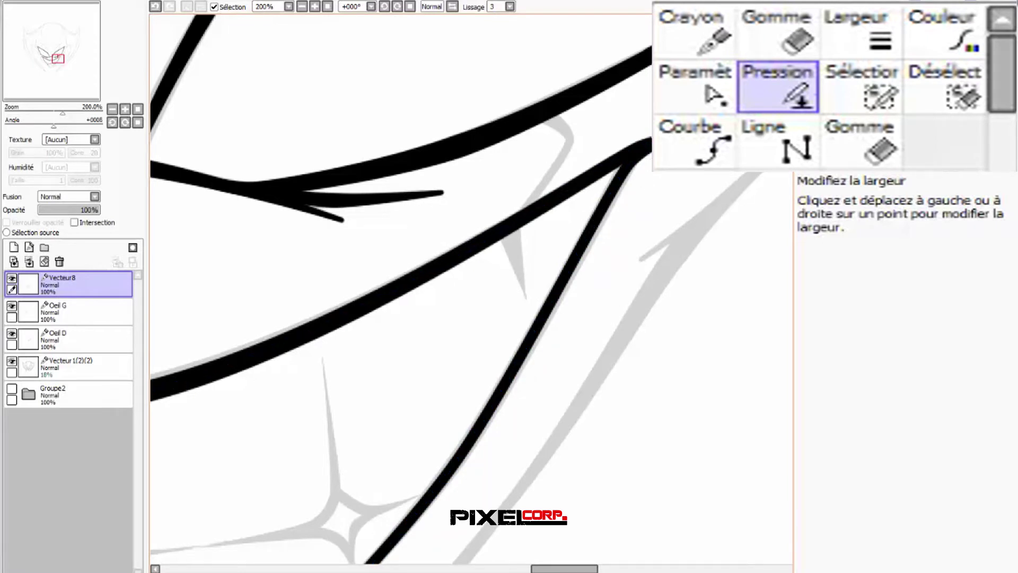
pyautogui.moveTo(630, 163); pyautogui.dragTo(705, 182)
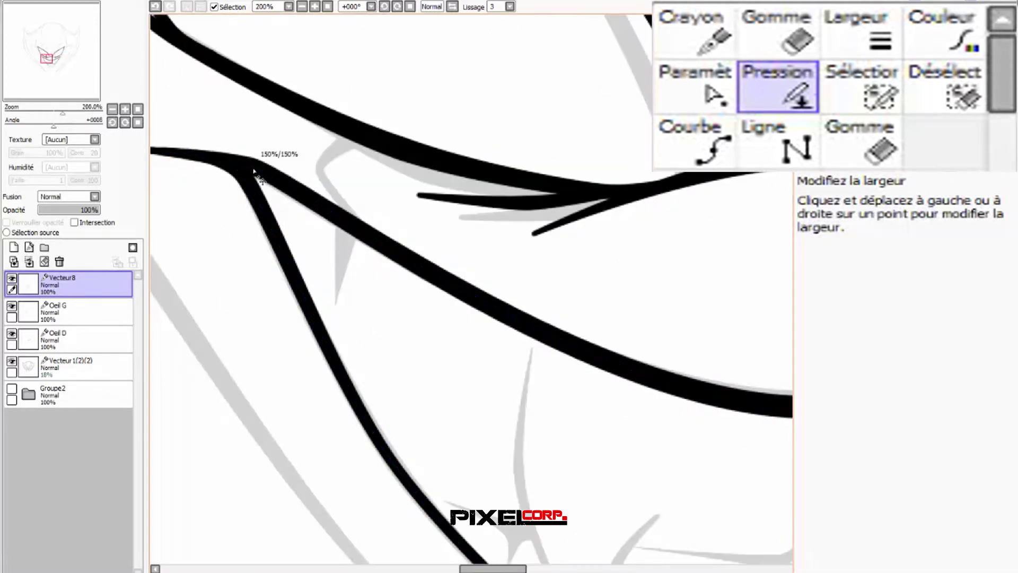
pyautogui.moveTo(255, 172); pyautogui.dragTo(255, 169)
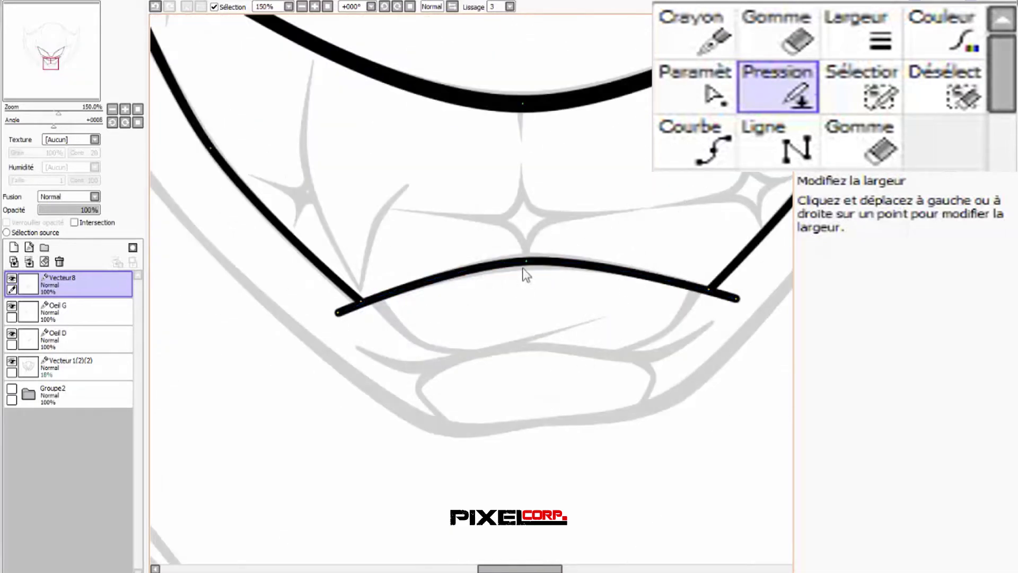
# - Thicken the middle of the lower mouth curve to 200% and thin its two tips, the left one to 53%
pyautogui.moveTo(523, 270); pyautogui.dragTo(785, 263)
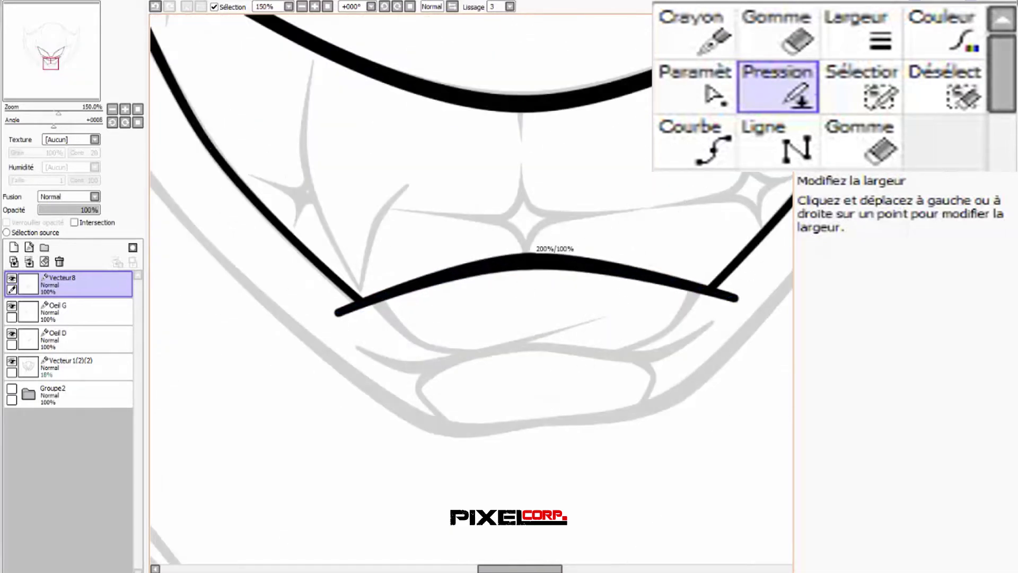
pyautogui.moveTo(342, 321); pyautogui.dragTo(287, 339)
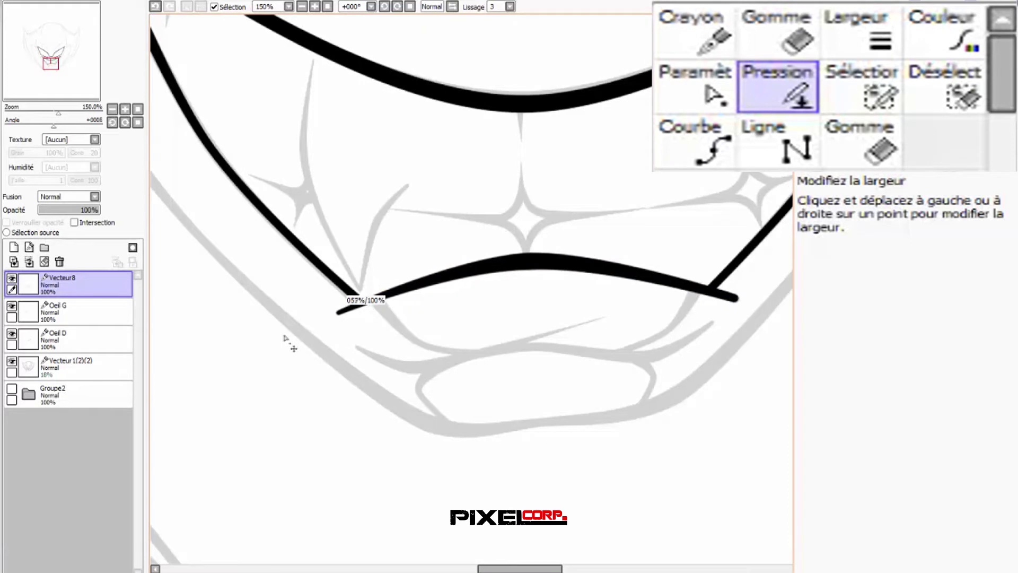
pyautogui.moveTo(743, 313); pyautogui.dragTo(683, 316)
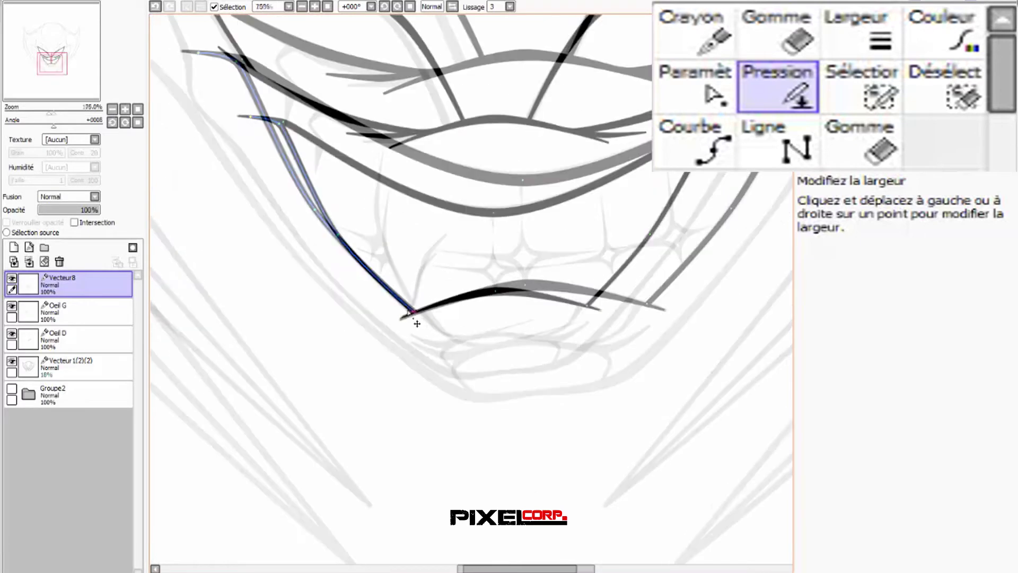
# - Bend both tips of the lower mouth curve slightly upward, then toggle the sketch layer's visibility to check the lines
pyautogui.click(699, 89)
pyautogui.scroll(4, 602, 297)
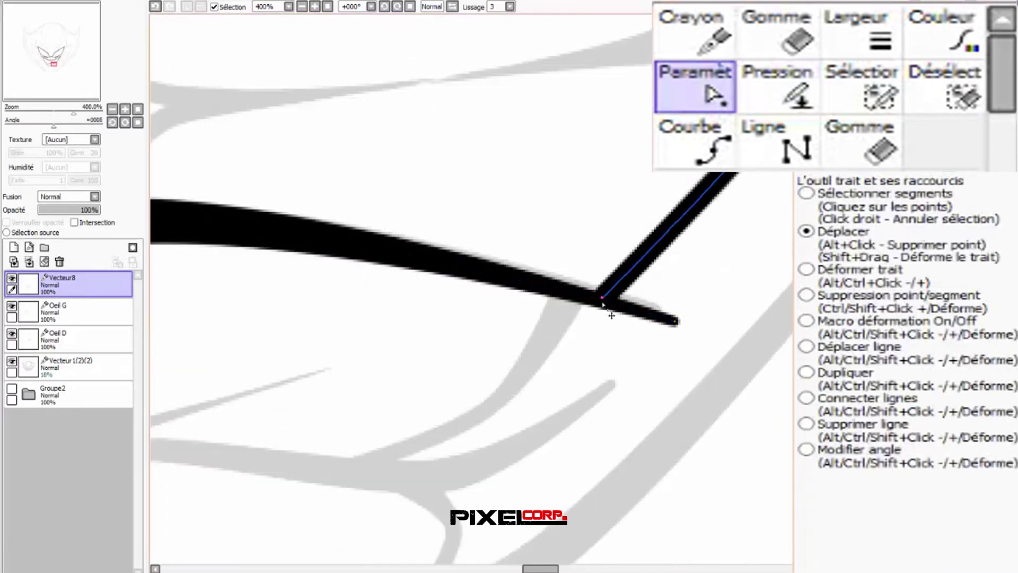
pyautogui.scroll(-4, 575, 306)
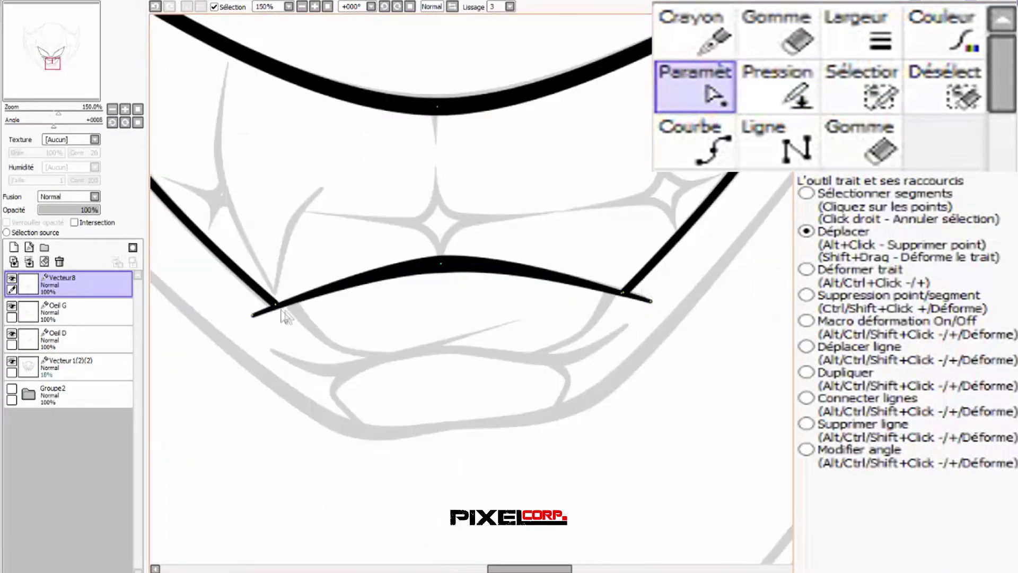
pyautogui.scroll(4, 284, 317)
pyautogui.scroll(-4, 298, 330)
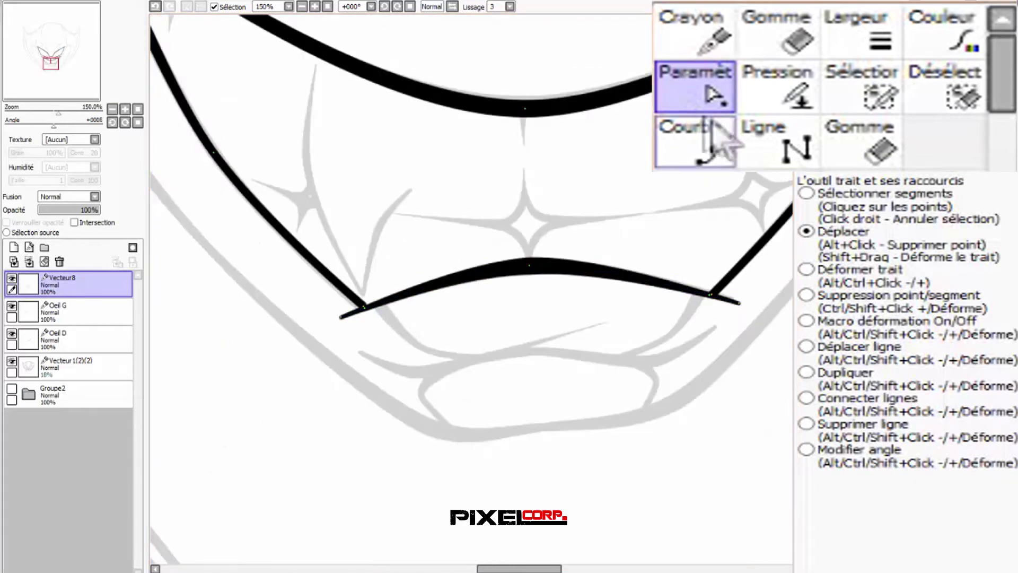
pyautogui.moveTo(326, 308); pyautogui.dragTo(324, 305)
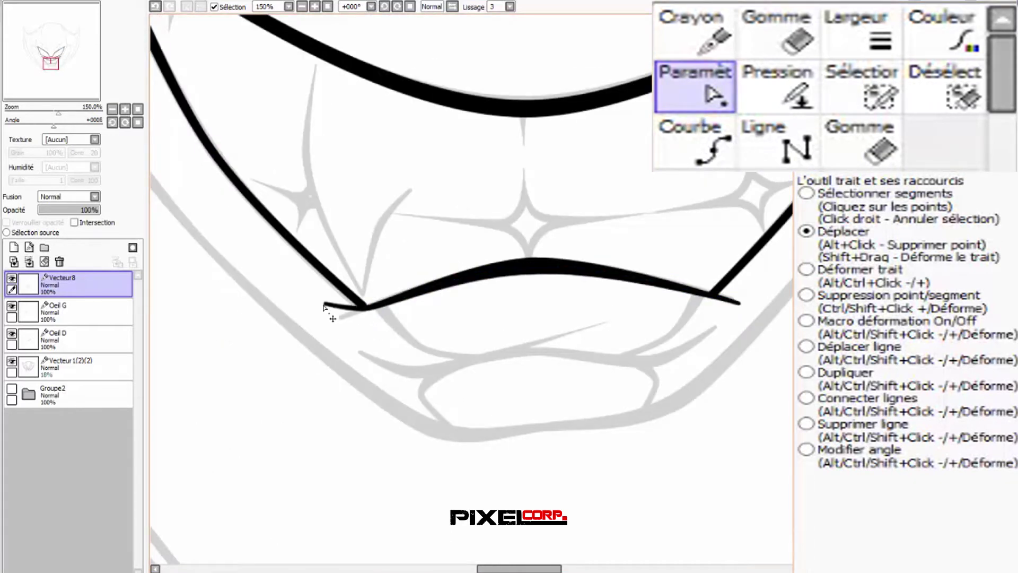
pyautogui.moveTo(740, 304); pyautogui.dragTo(757, 288)
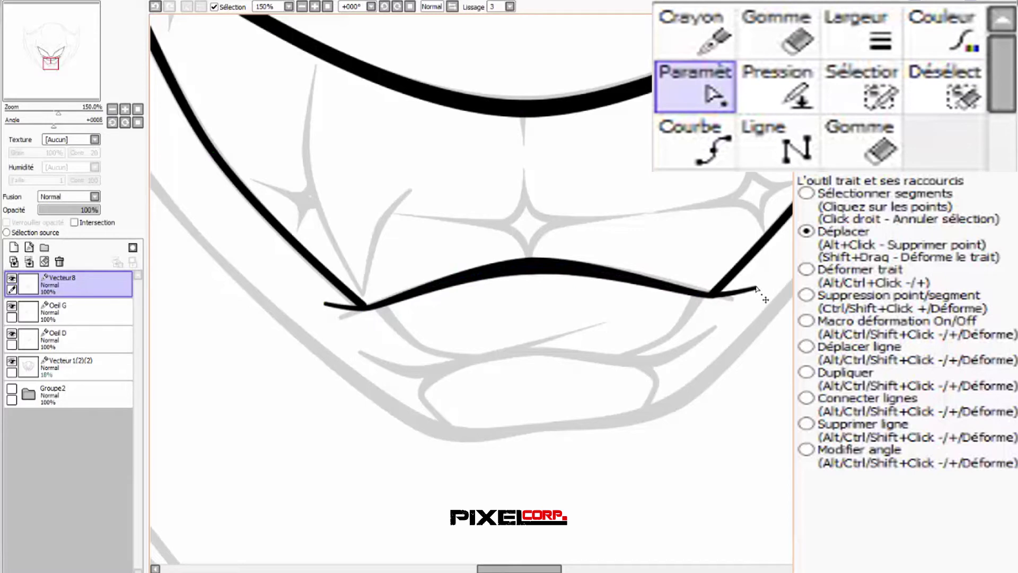
pyautogui.scroll(-3, 595, 321)
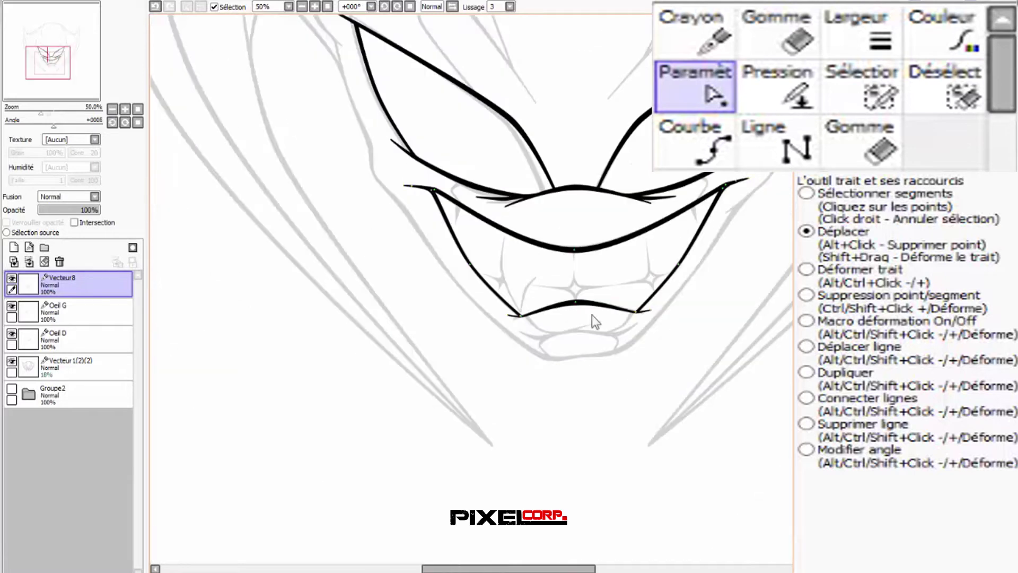
pyautogui.click(11, 362)
pyautogui.click(11, 363)
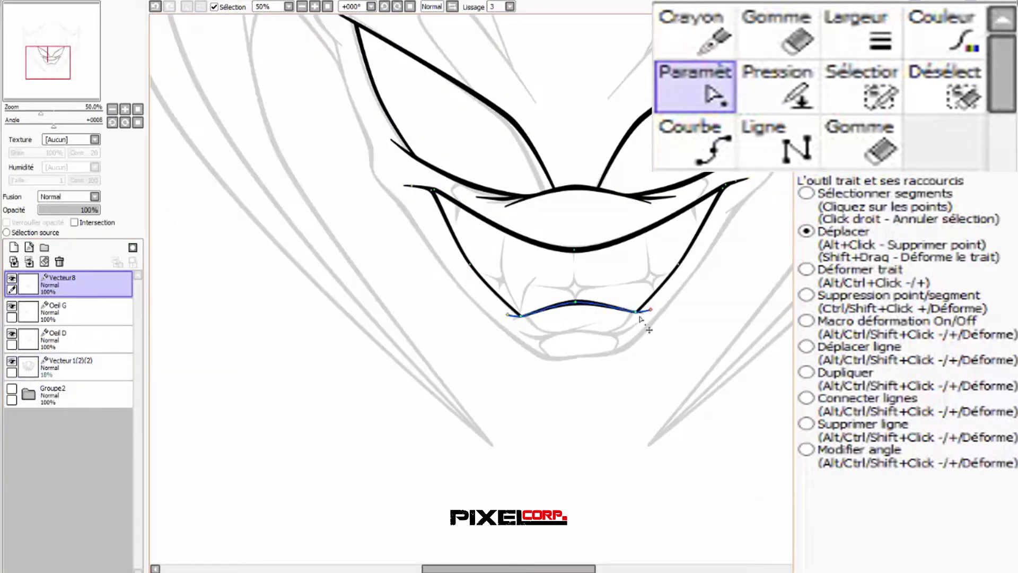
# - Thicken the lower mouth curve at both corners with the Pression tool, bringing the right corner to 99%
pyautogui.scroll(3, 645, 322)
pyautogui.click(777, 85)
pyautogui.scroll(2, 648, 313)
pyautogui.moveTo(647, 310)
pyautogui.mouseDown()
pyautogui.moveTo(722, 316)
pyautogui.moveTo(726, 327)
pyautogui.moveTo(701, 324)
pyautogui.mouseUp()
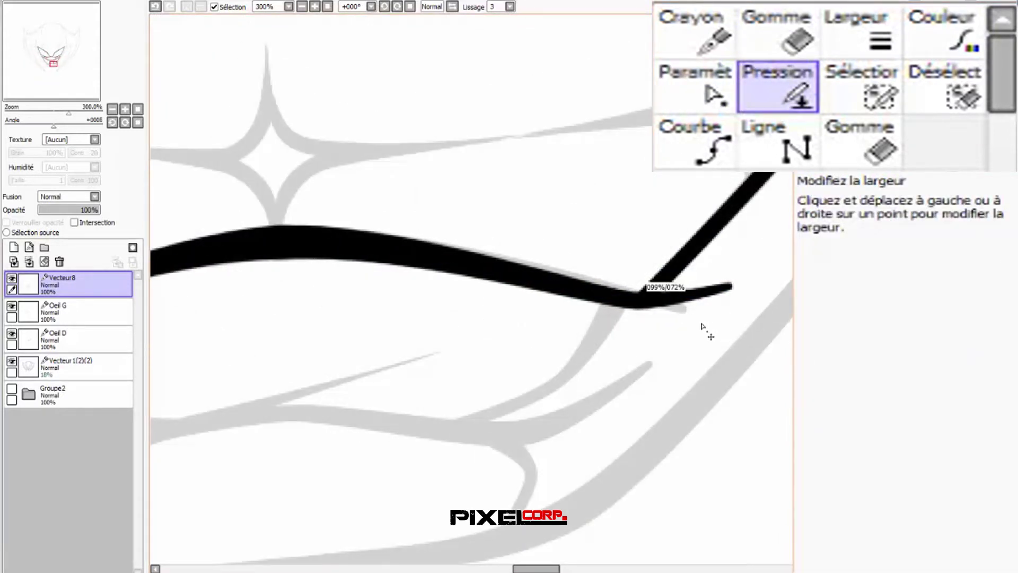
pyautogui.scroll(-3, 710, 308)
pyautogui.scroll(3, 461, 313)
pyautogui.moveTo(425, 325); pyautogui.dragTo(488, 346)
pyautogui.scroll(-6, 492, 353)
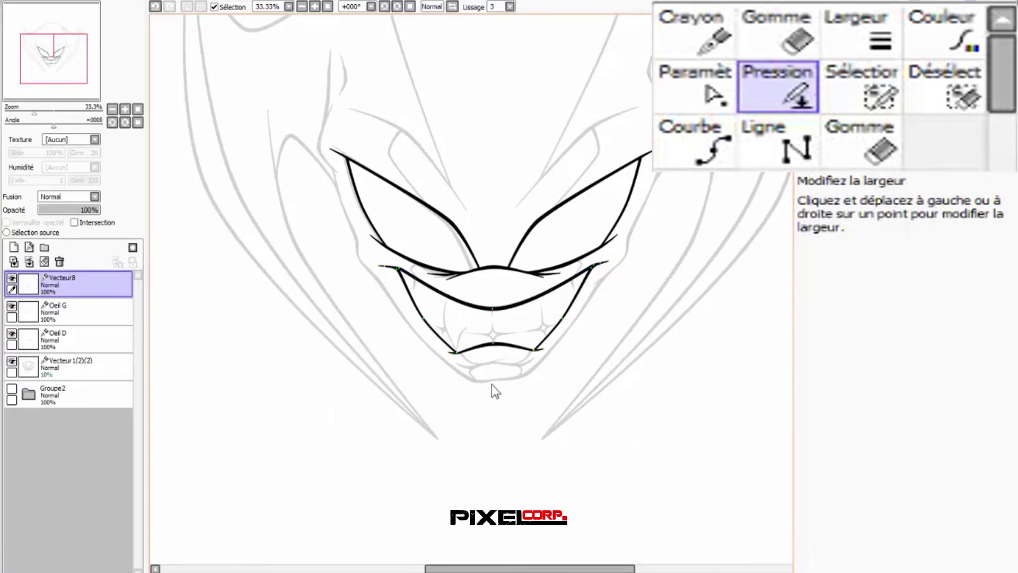
pyautogui.scroll(7, 469, 362)
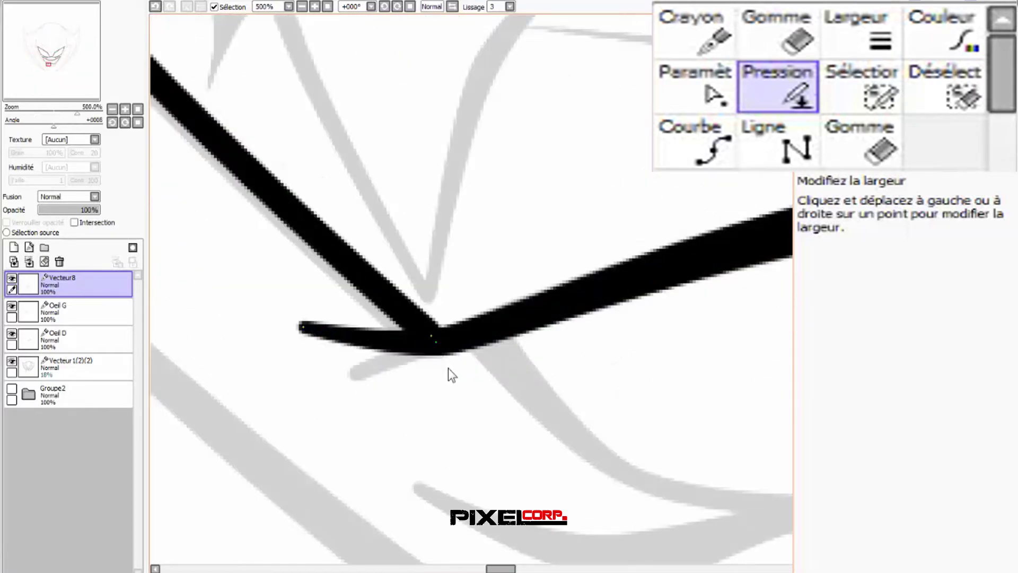
pyautogui.scroll(-6, 448, 368)
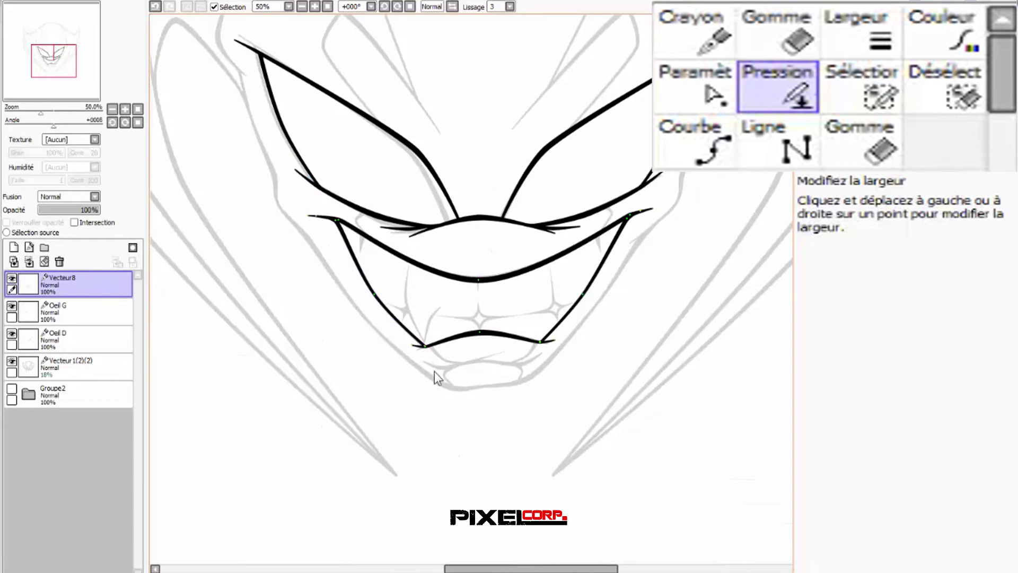
# - Trace the lower lip's rising line with the Curve tool, from the left fold through the dip to its right end
pyautogui.click(700, 151)
pyautogui.scroll(3, 398, 379)
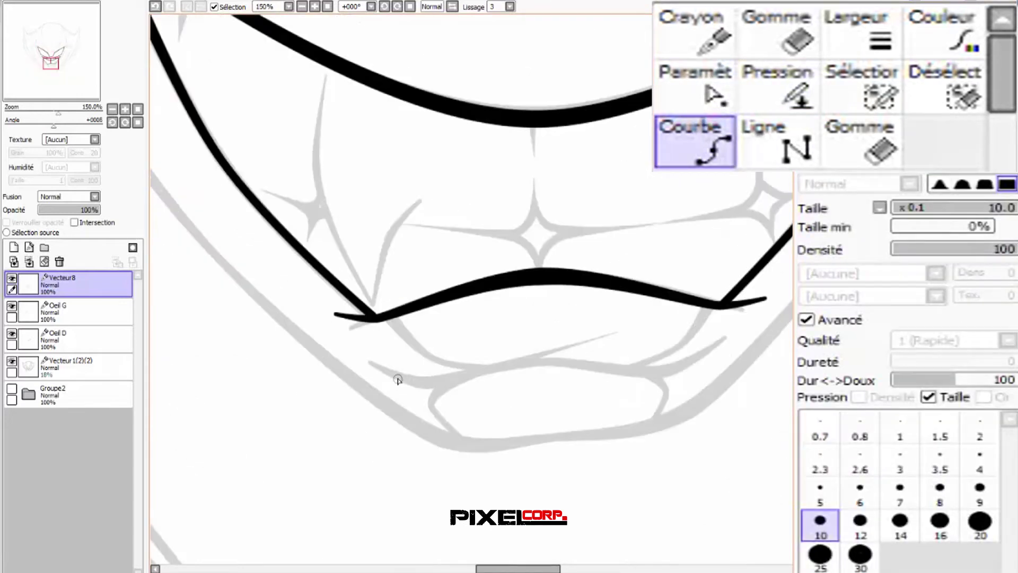
pyautogui.scroll(2, 398, 380)
pyautogui.click(343, 347)
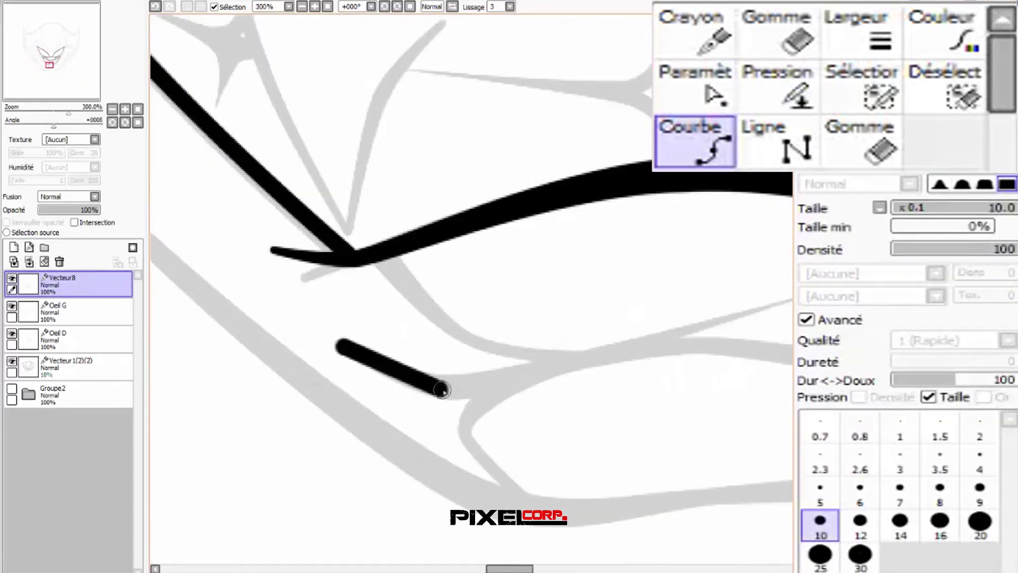
pyautogui.click(448, 388)
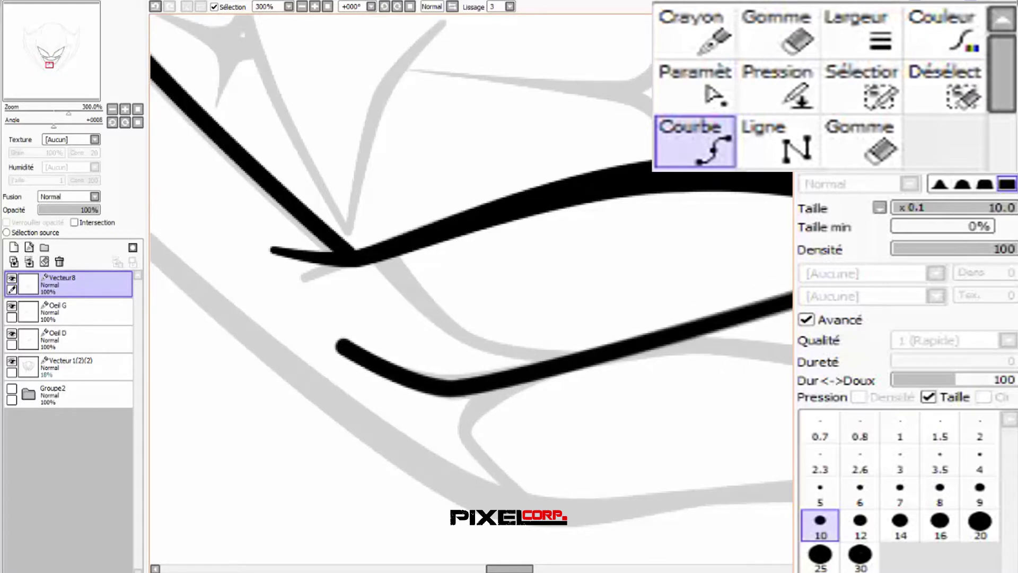
pyautogui.scroll(-2, 524, 330)
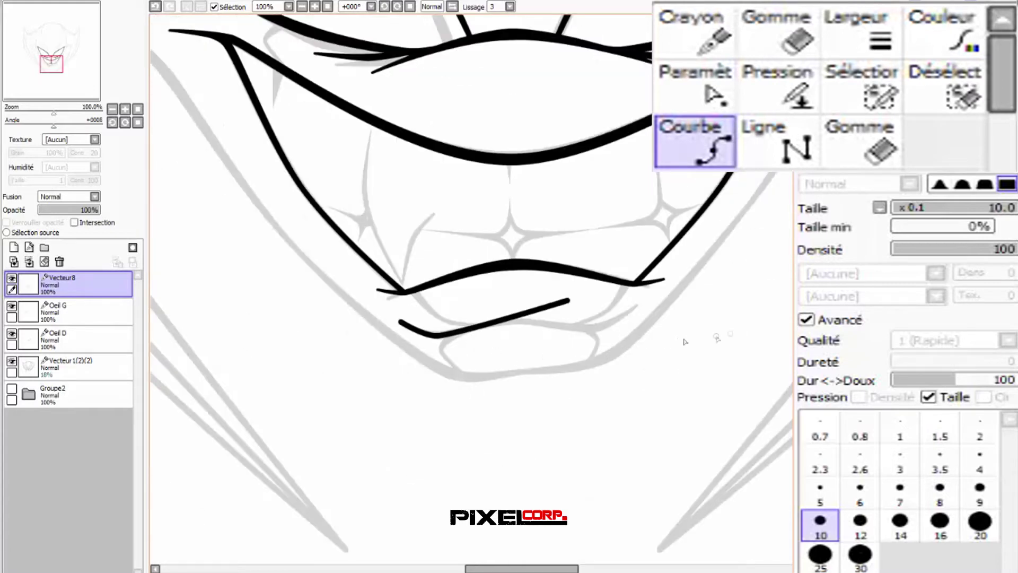
# - Draw a second curve branching from the rising lip line, over the lip's middle and dip, to the right fold's tip
pyautogui.scroll(3, 510, 329)
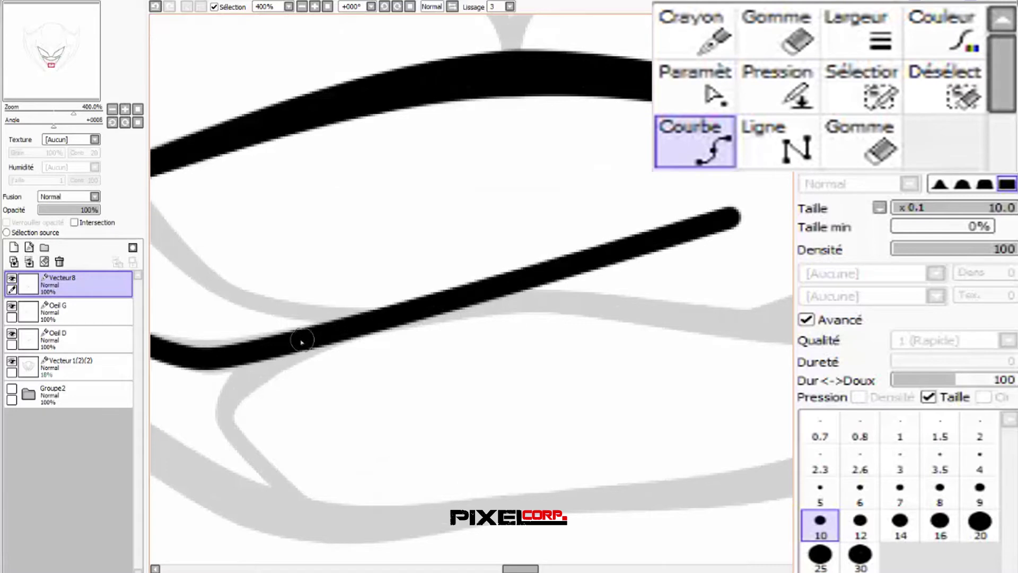
pyautogui.click(524, 296)
pyautogui.scroll(-2, 525, 298)
pyautogui.click(558, 358)
pyautogui.doubleClick(660, 297)
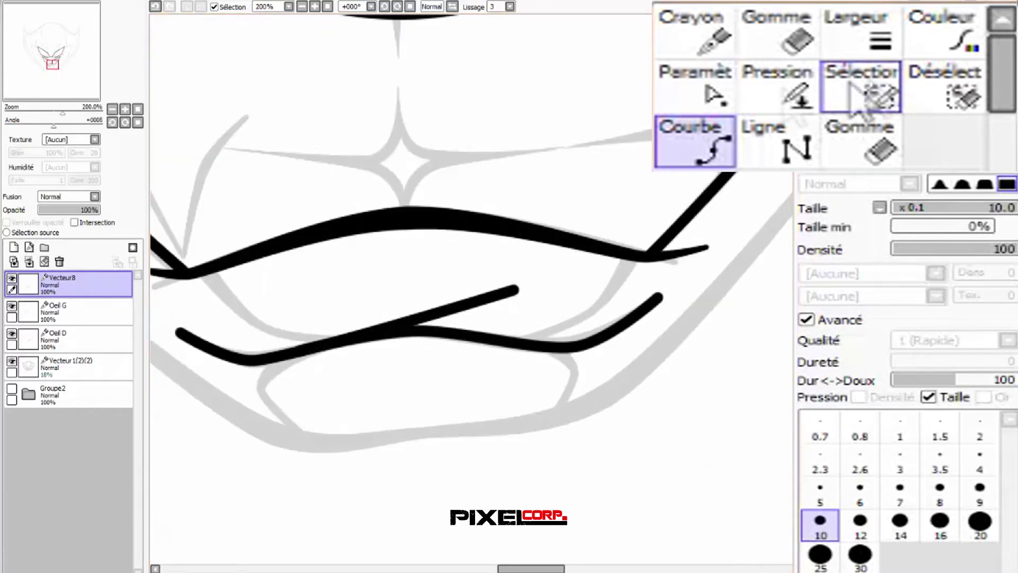
# - Reposition the points of the two lower lip curves so that they follow the sketch more closely
pyautogui.click(694, 85)
pyautogui.scroll(2, 562, 355)
pyautogui.moveTo(564, 359); pyautogui.dragTo(547, 351)
pyautogui.scroll(-4, 607, 321)
pyautogui.scroll(3, 433, 325)
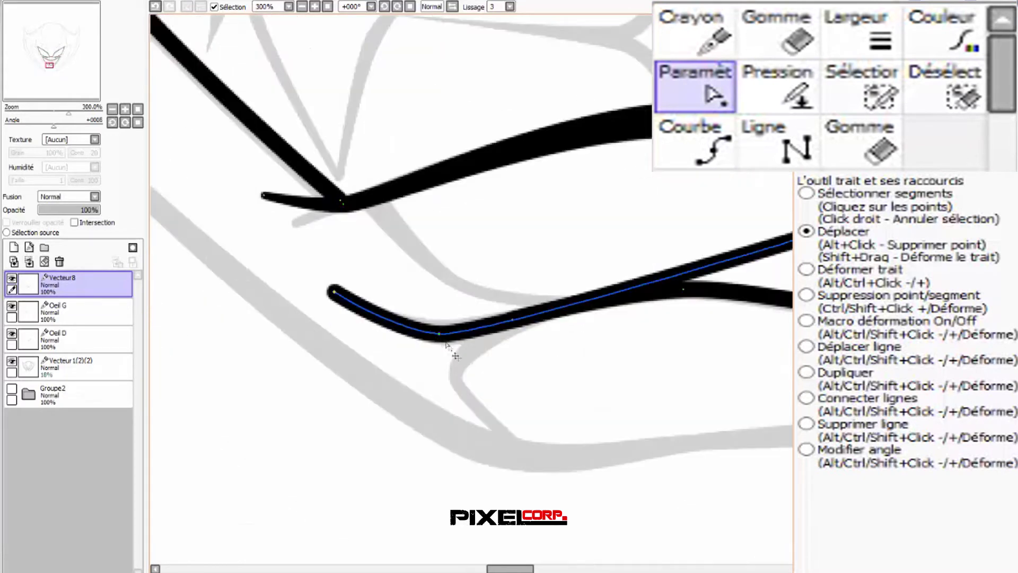
pyautogui.moveTo(439, 334); pyautogui.dragTo(444, 335)
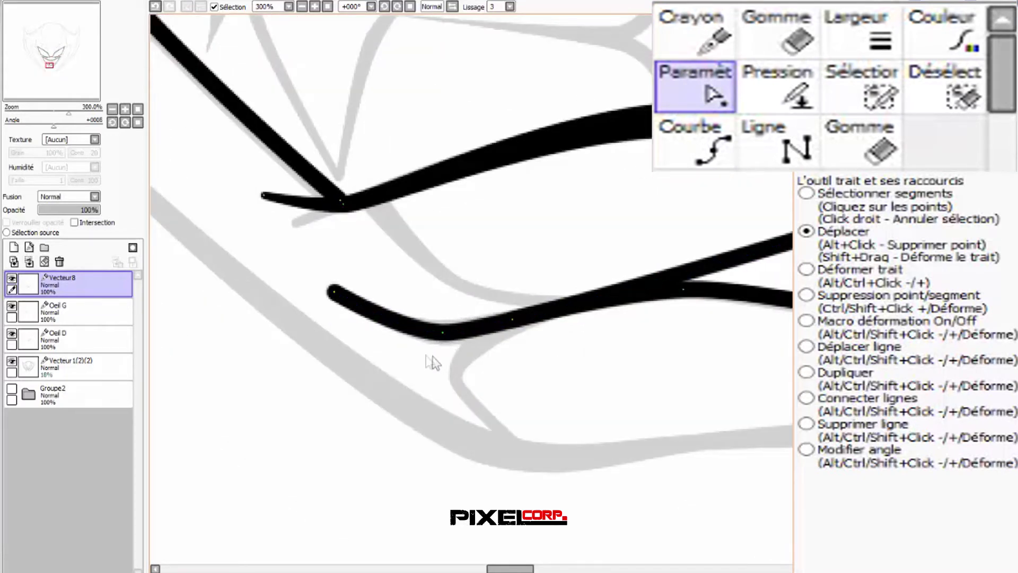
pyautogui.scroll(-4, 436, 363)
# - Thin the outer ends of the two lower lip curves with the Pression tool, bringing the right fold's tip to 51%
pyautogui.click(809, 91)
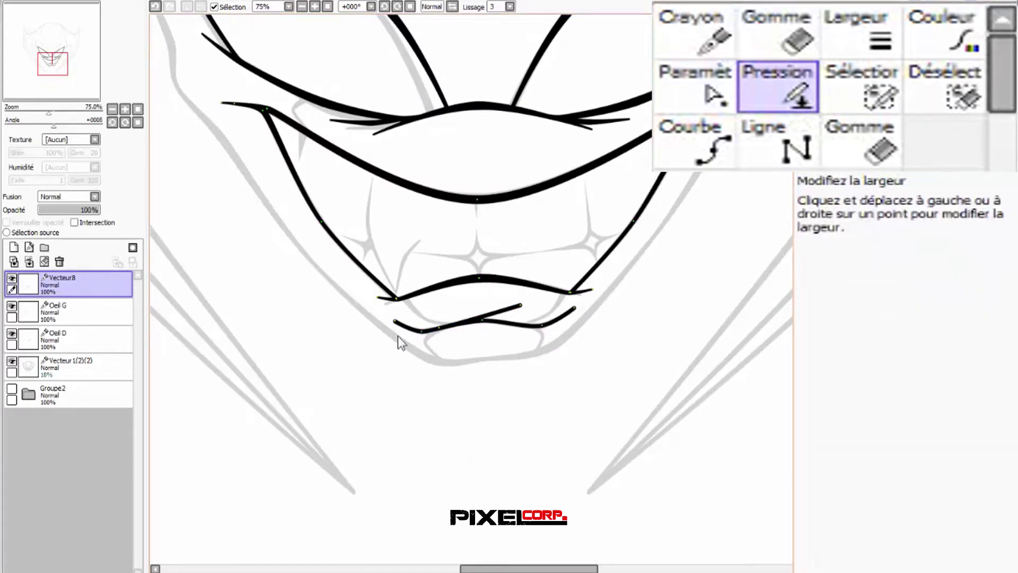
pyautogui.scroll(4, 391, 352)
pyautogui.moveTo(564, 304)
pyautogui.mouseDown()
pyautogui.moveTo(477, 366)
pyautogui.moveTo(446, 406)
pyautogui.moveTo(438, 325)
pyautogui.mouseUp()
pyautogui.moveTo(427, 289)
pyautogui.mouseDown()
pyautogui.moveTo(438, 284)
pyautogui.moveTo(311, 312)
pyautogui.moveTo(505, 296)
pyautogui.mouseUp()
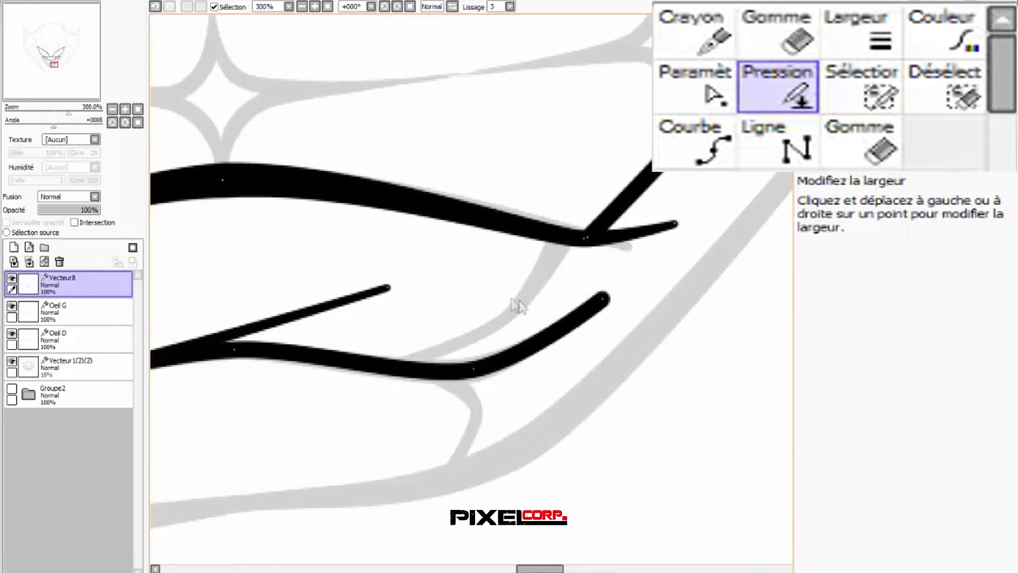
pyautogui.moveTo(605, 301); pyautogui.dragTo(491, 379)
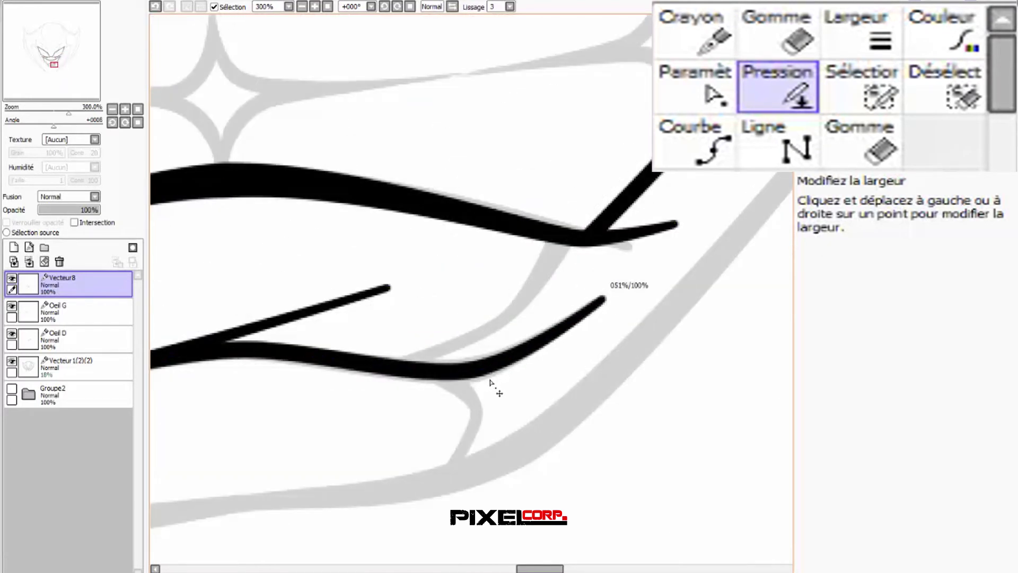
# - Thin the start of the second lower lip curve to about 52% where it branches off the first line
pyautogui.scroll(-2, 578, 327)
pyautogui.scroll(3, 436, 339)
pyautogui.scroll(-3, 452, 325)
pyautogui.scroll(3, 352, 337)
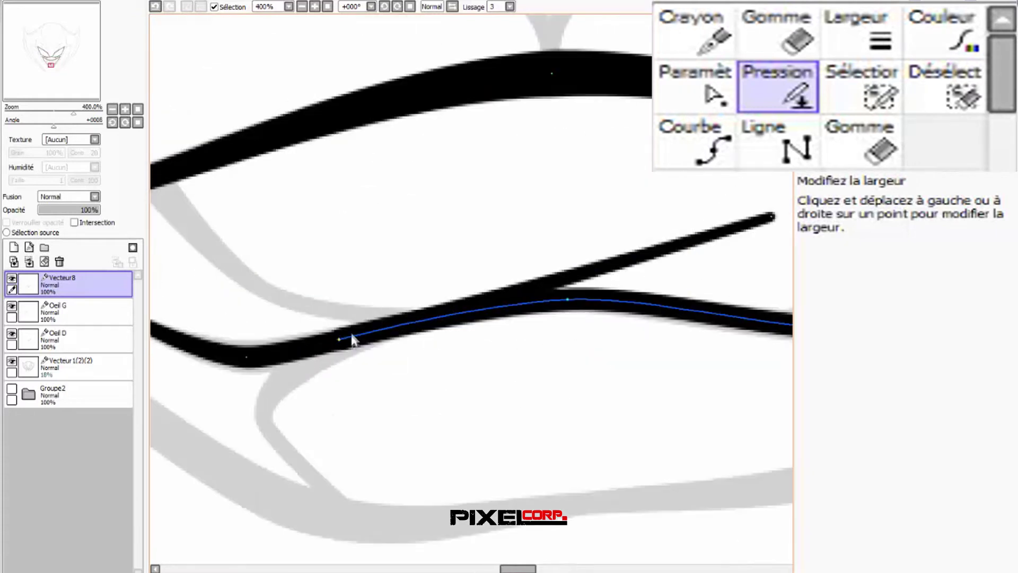
pyautogui.moveTo(344, 346); pyautogui.dragTo(216, 366)
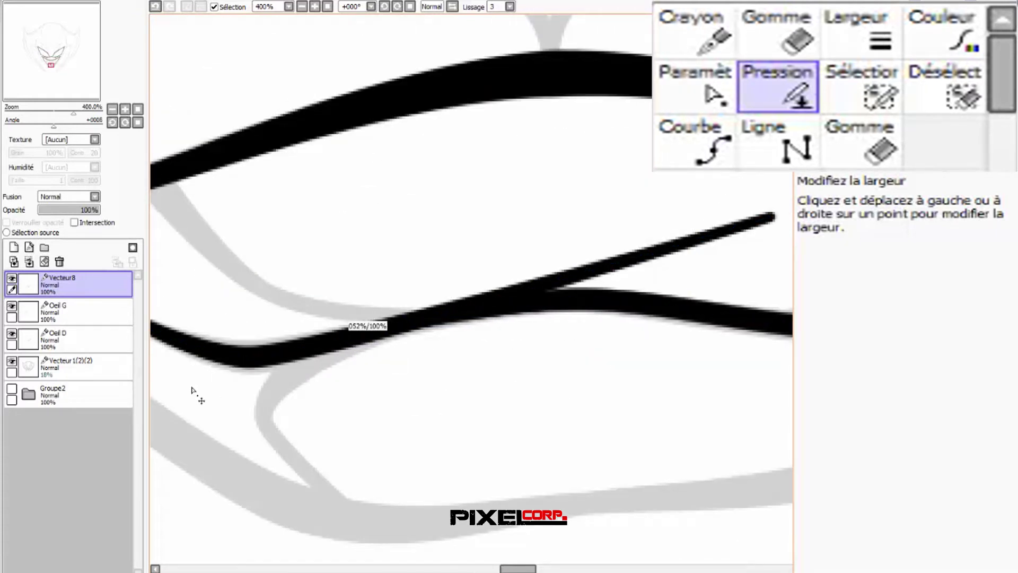
# - Thicken the dips on both sides of the lower lip curves with the Pression tool
pyautogui.scroll(-3, 439, 339)
pyautogui.moveTo(371, 350); pyautogui.dragTo(477, 340)
pyautogui.moveTo(612, 338); pyautogui.dragTo(654, 337)
pyautogui.scroll(-3, 493, 362)
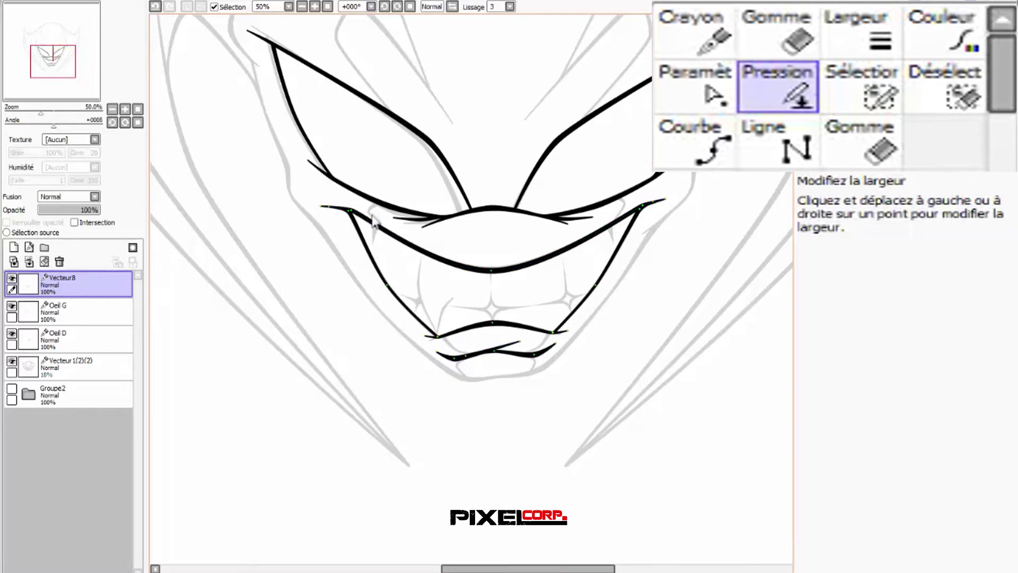
# - Trace the upper brow lines above both eyes with the Courbe tool at size 10, following the sketch
pyautogui.scroll(-2, 461, 369)
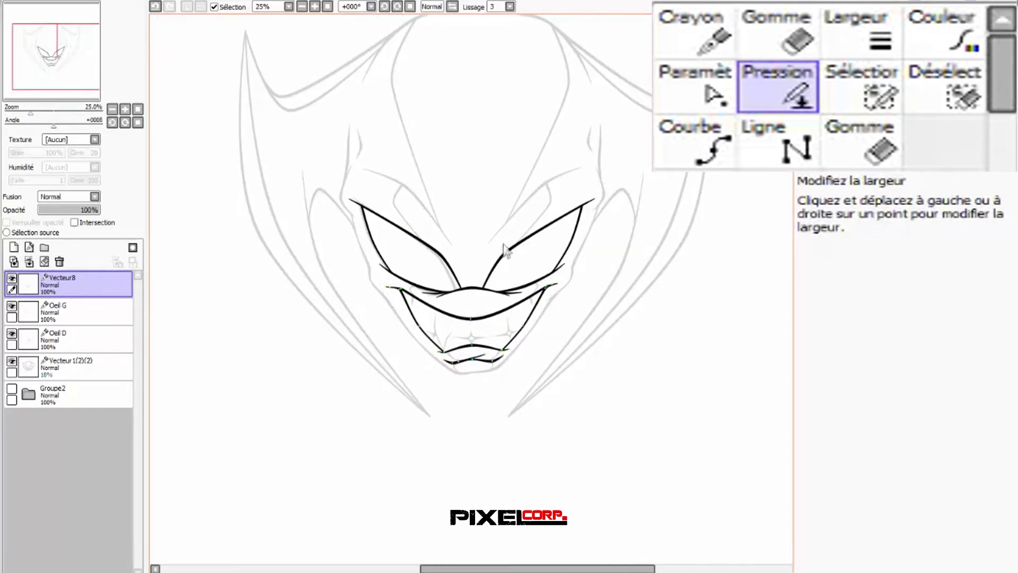
pyautogui.scroll(1, 470, 176)
pyautogui.click(695, 141)
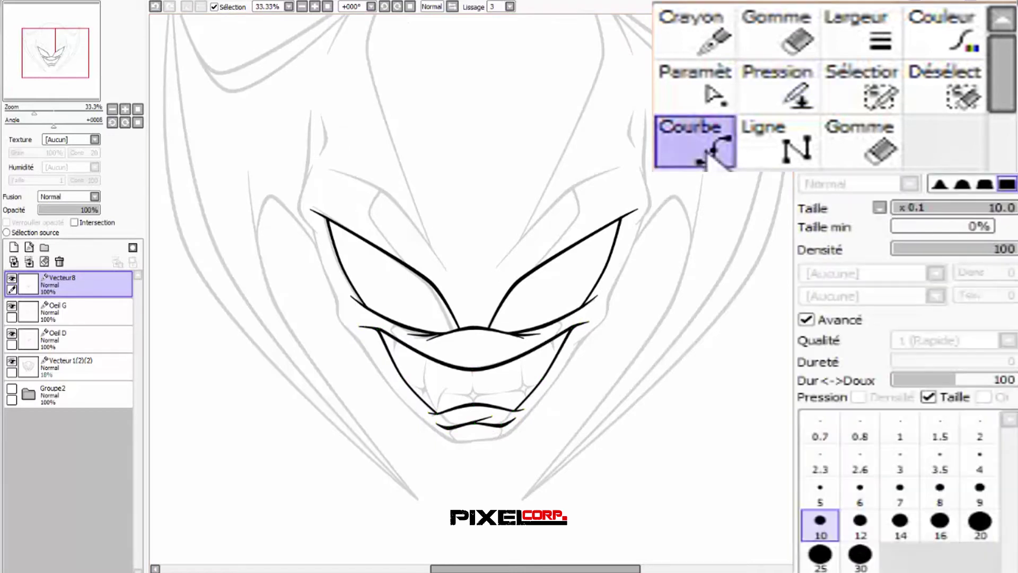
pyautogui.scroll(3, 361, 180)
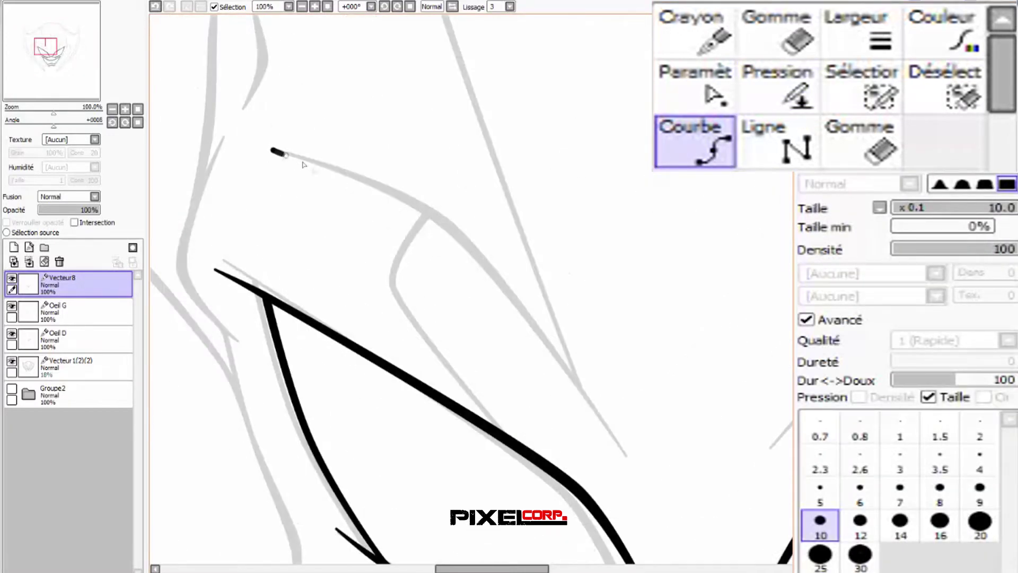
pyautogui.click(443, 222)
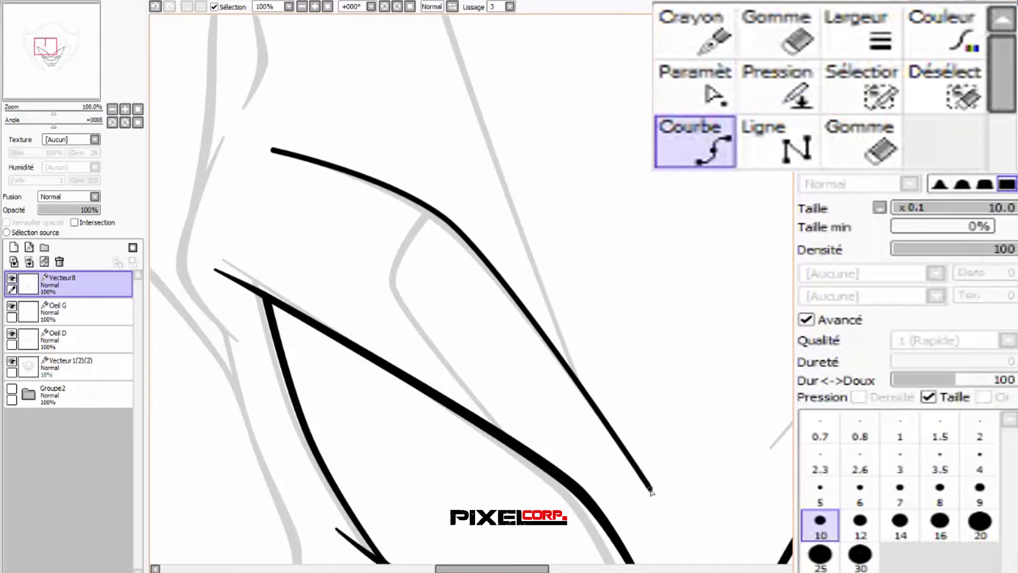
pyautogui.scroll(-3, 499, 398)
pyautogui.scroll(2, 464, 394)
pyautogui.click(635, 207)
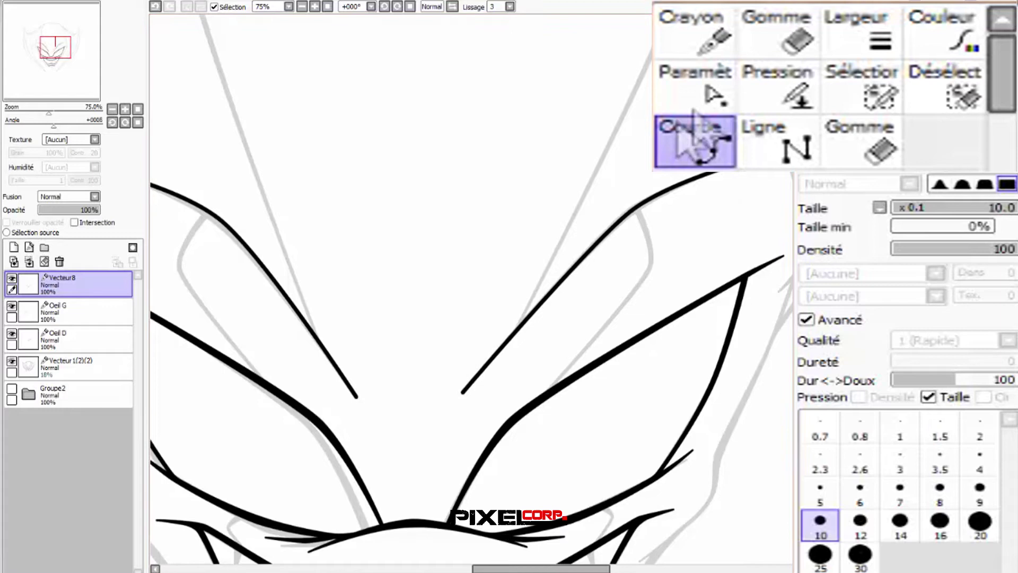
# - Shift the bend point of the left brow curve slightly with the Paramèt tool so that it follows the sketch
pyautogui.click(695, 88)
pyautogui.scroll(-3, 549, 263)
pyautogui.scroll(5, 455, 273)
pyautogui.moveTo(403, 225); pyautogui.dragTo(406, 231)
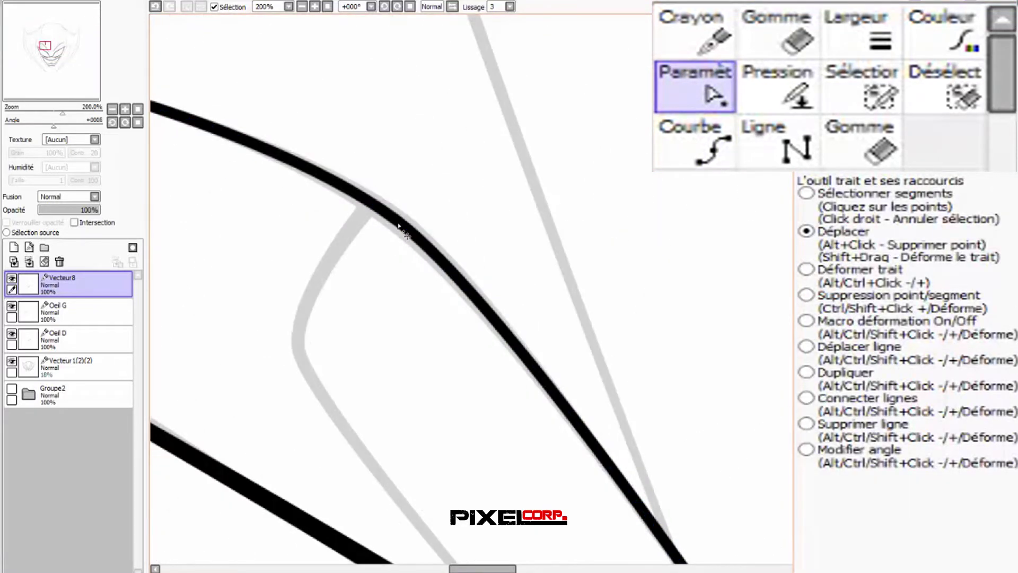
pyautogui.scroll(-3, 408, 202)
pyautogui.scroll(-3, 434, 276)
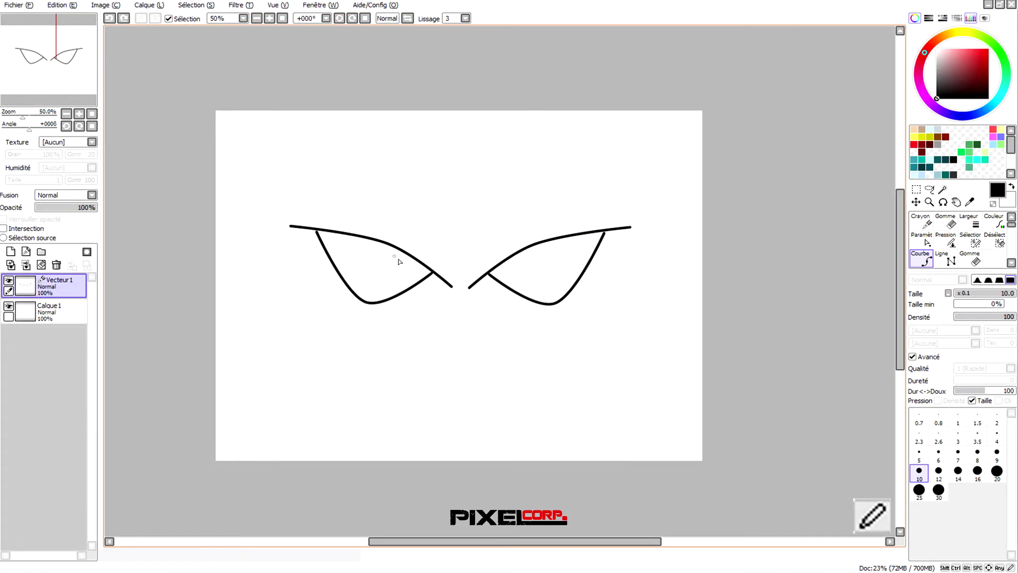
# - Add several points along the left eye's upper curve with the Paramèt tool in Déplacer mode
pyautogui.click(923, 243)
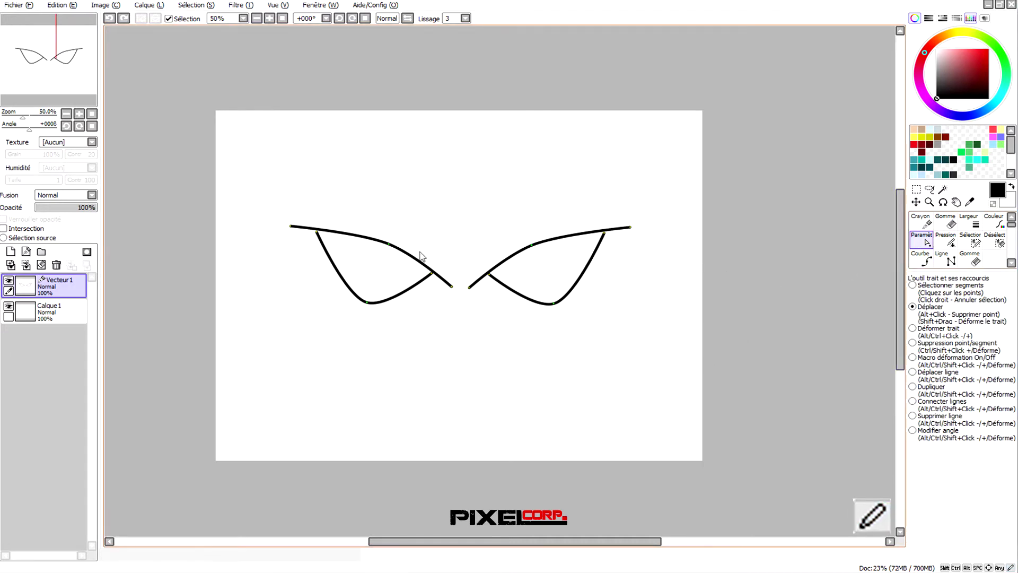
pyautogui.scroll(3, 402, 246)
pyautogui.scroll(-1, 374, 267)
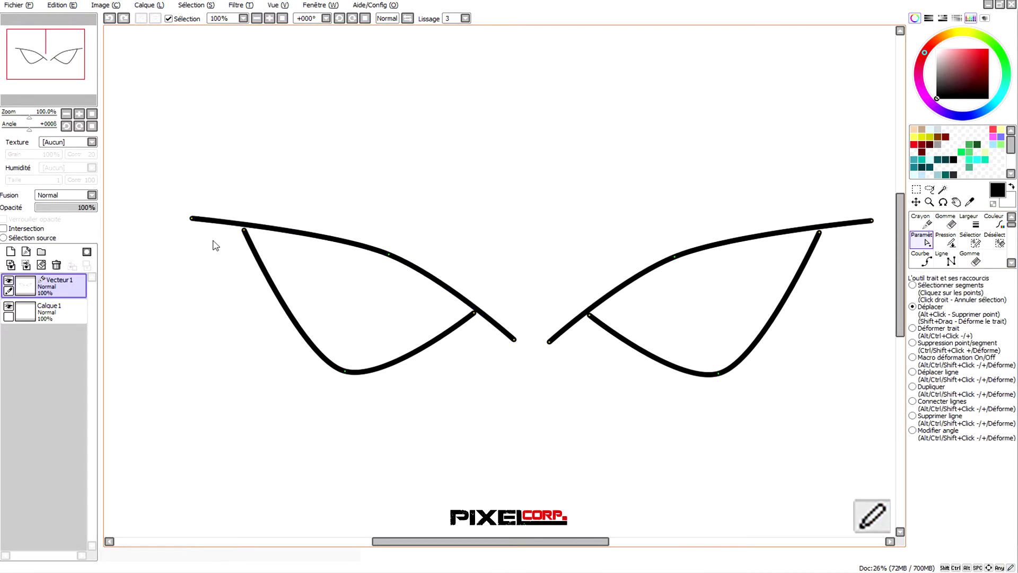
pyautogui.scroll(2, 190, 227)
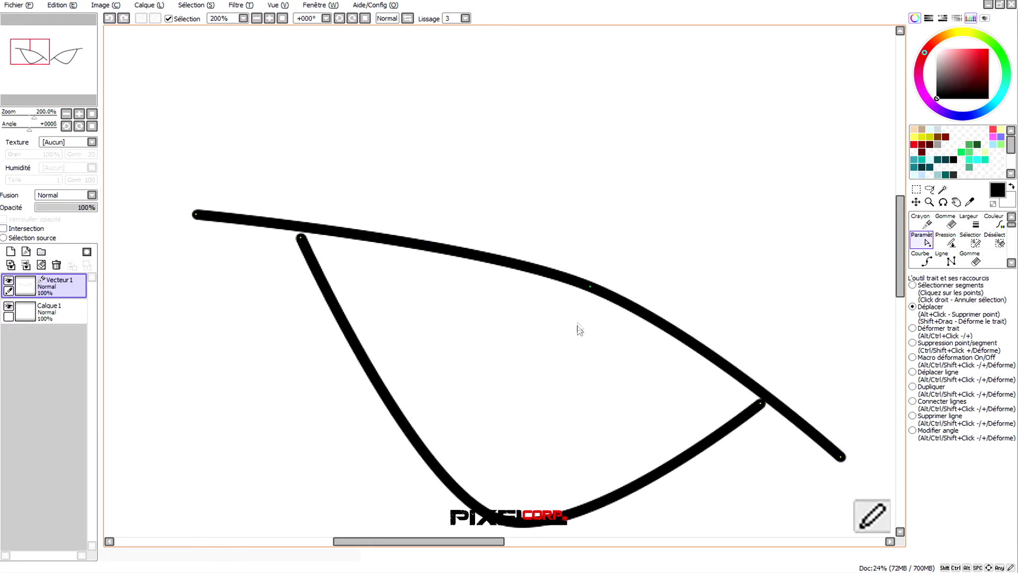
pyautogui.scroll(-1, 277, 265)
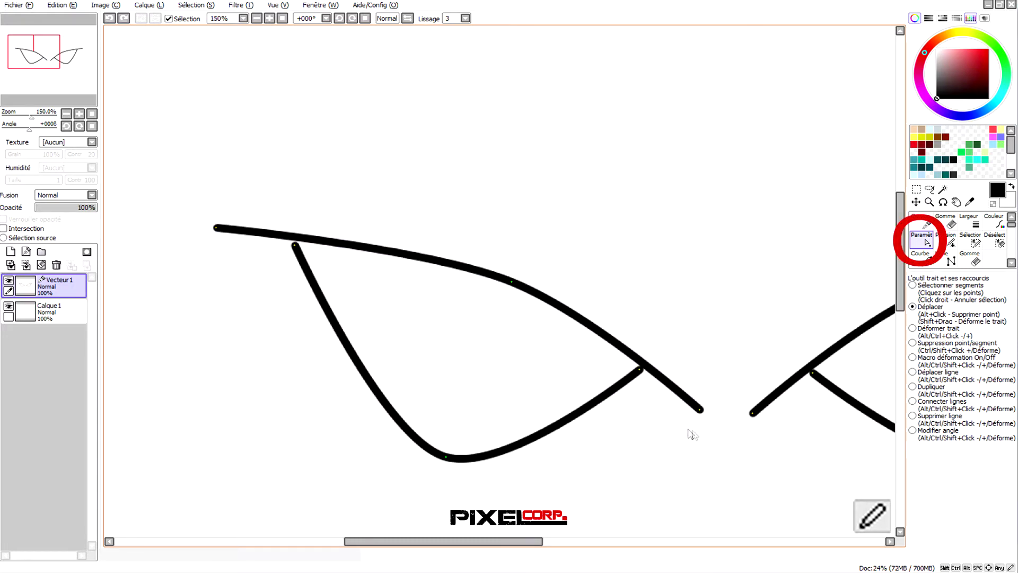
pyautogui.scroll(2, 703, 419)
pyautogui.scroll(-2, 697, 421)
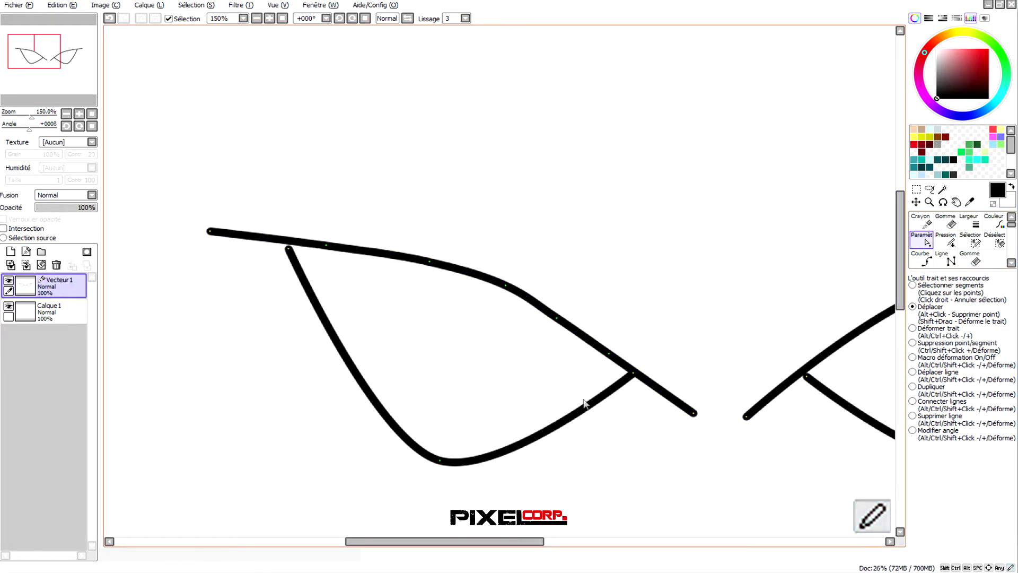
# - Delete the extra points from the left eye's upper curve using the Suppression point/segment mode
pyautogui.click(913, 343)
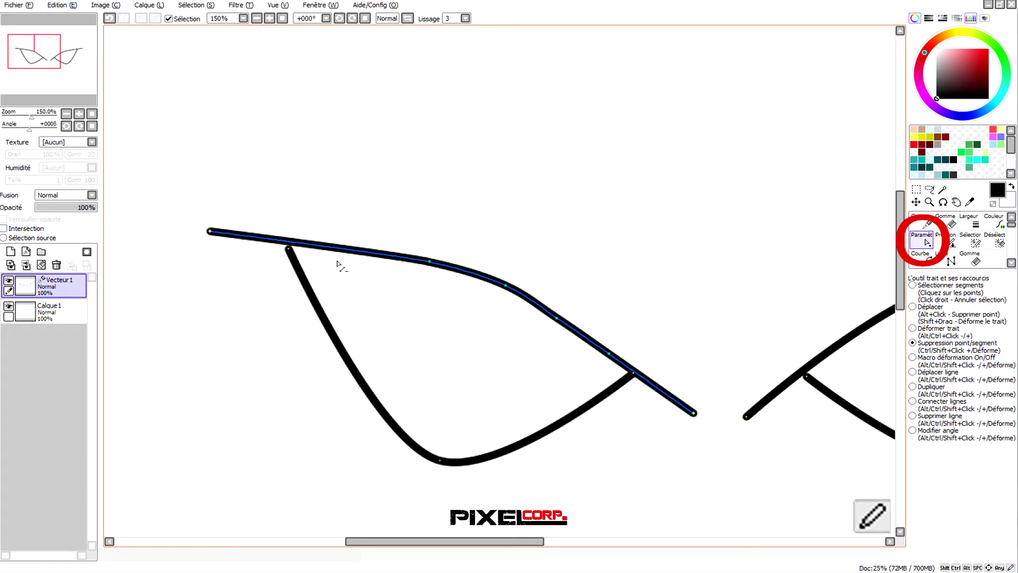
pyautogui.click(429, 262)
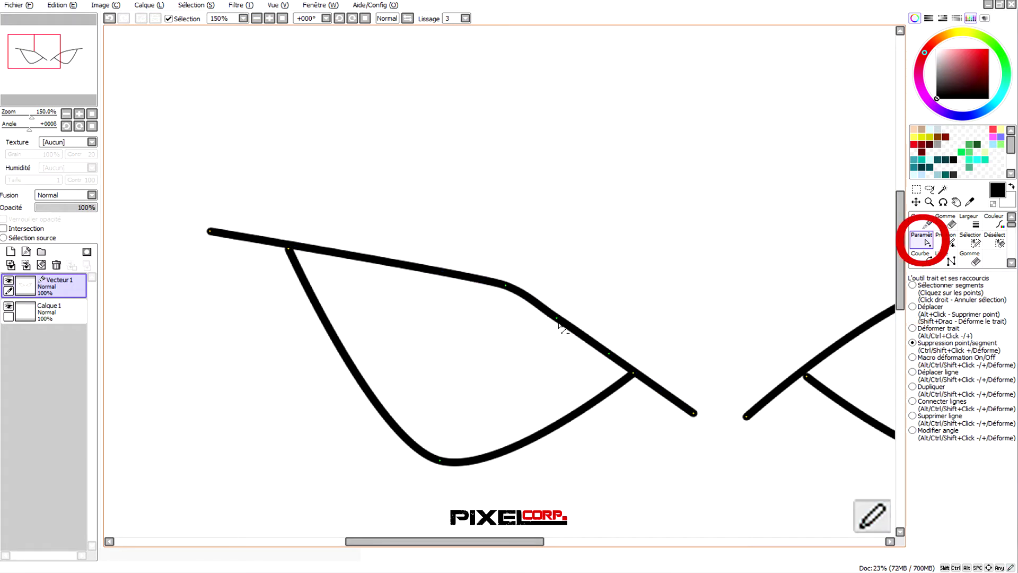
pyautogui.click(610, 355)
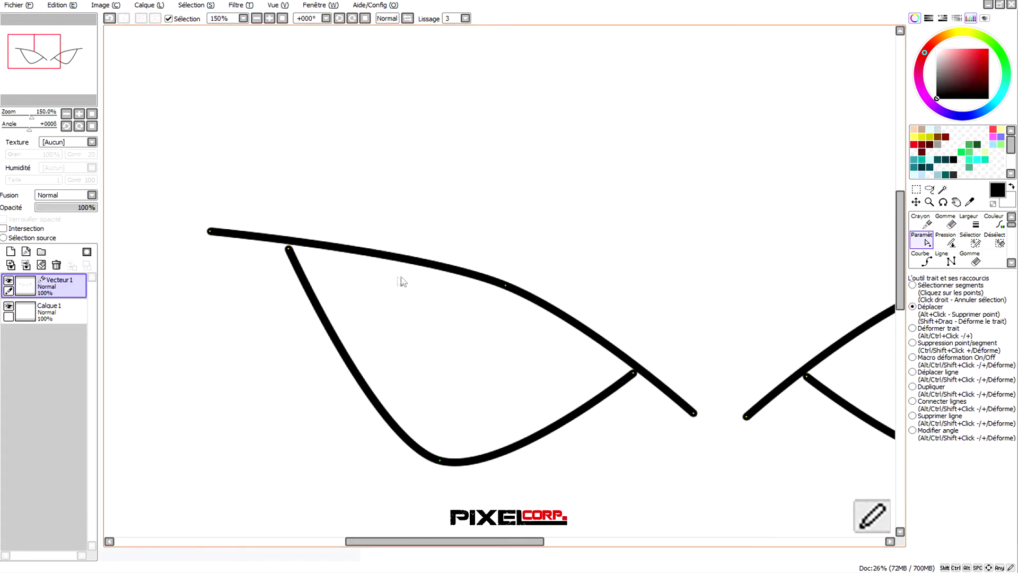
# - Move the middle point of each eye's upper curve to the outer corner, where the lower curve starts
pyautogui.moveTo(505, 286)
pyautogui.mouseDown()
pyautogui.moveTo(424, 284)
pyautogui.moveTo(300, 249)
pyautogui.mouseUp()
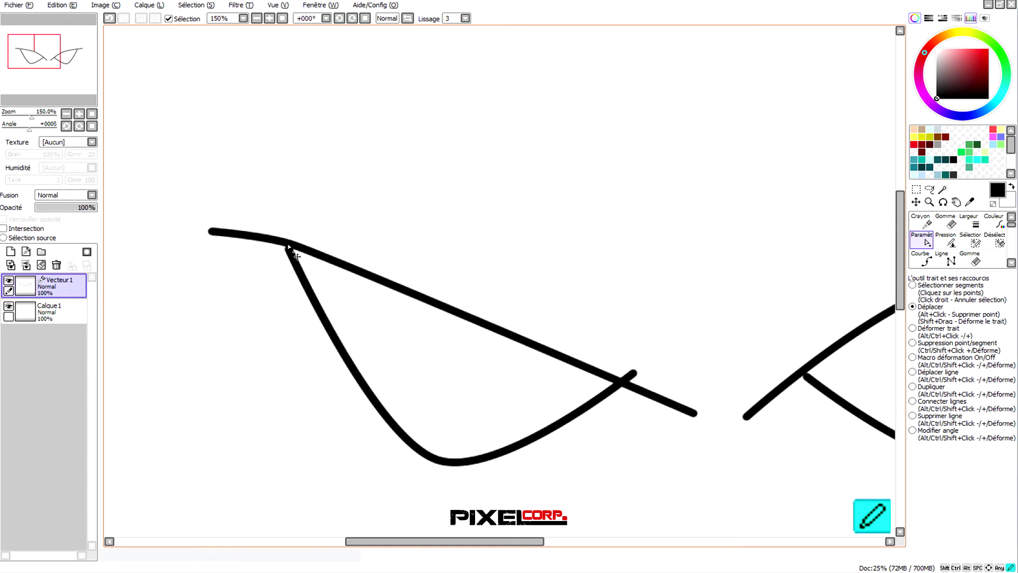
pyautogui.scroll(-2, 272, 260)
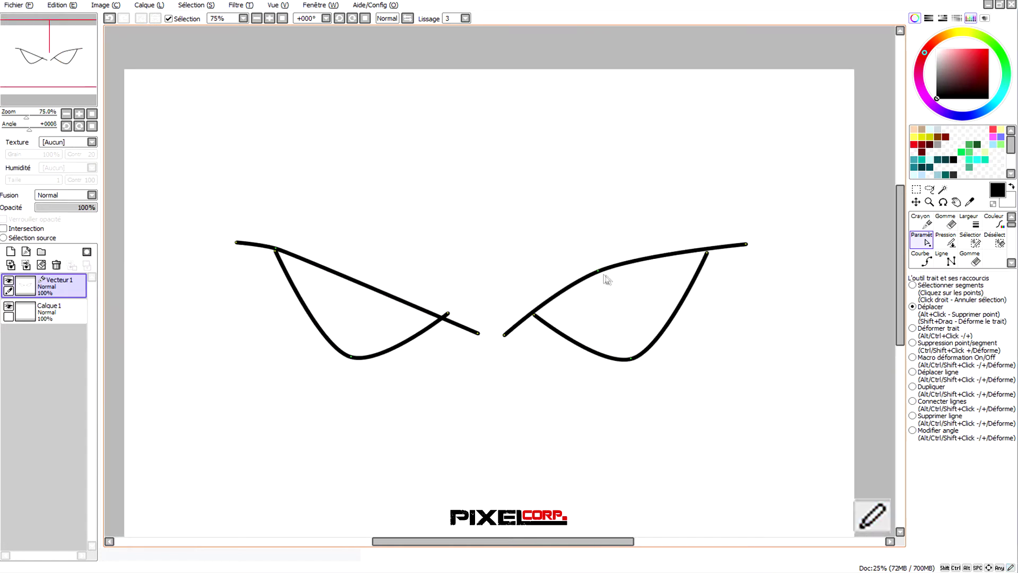
pyautogui.moveTo(599, 271); pyautogui.dragTo(707, 252)
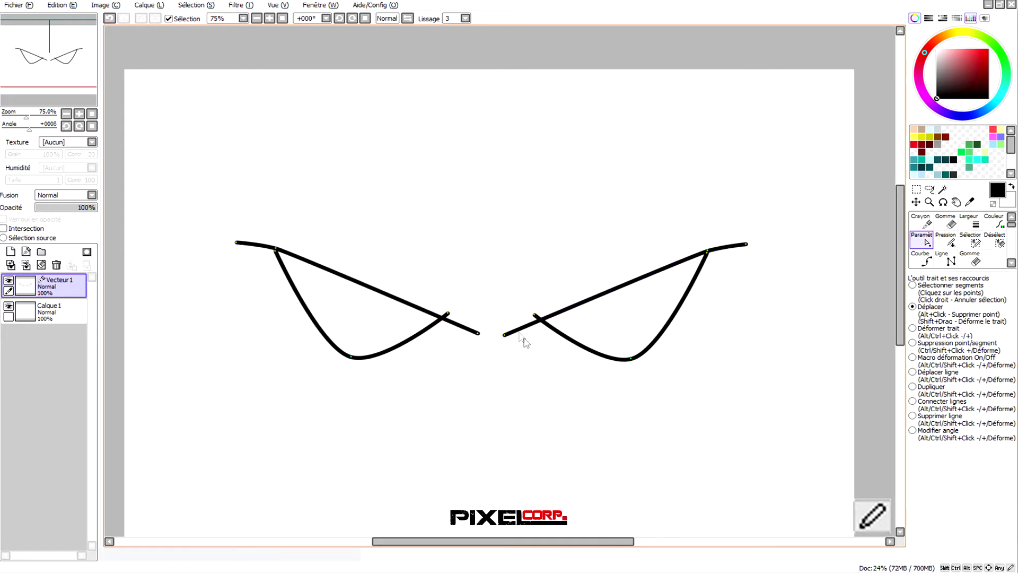
# - Join the inner ends of both eyes' lower curves to the upper lines by repositioning their points
pyautogui.scroll(3, 539, 361)
pyautogui.moveTo(522, 253); pyautogui.dragTo(533, 270)
pyautogui.moveTo(302, 257); pyautogui.dragTo(278, 266)
pyautogui.scroll(-3, 365, 257)
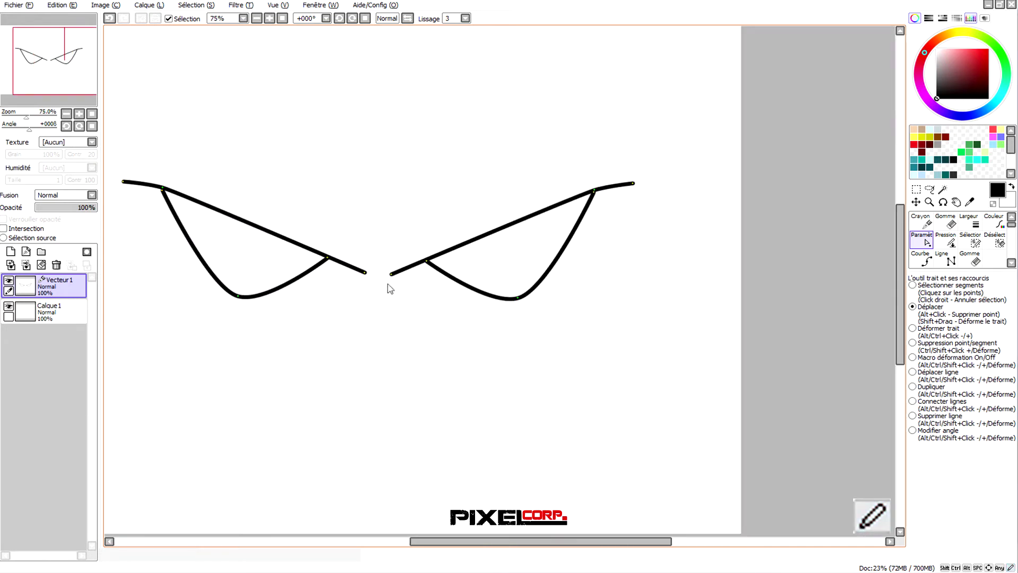
# - Bend the inner ends of both eyes' upper lines downward by moving their end points toward the eyes
pyautogui.scroll(4, 331, 265)
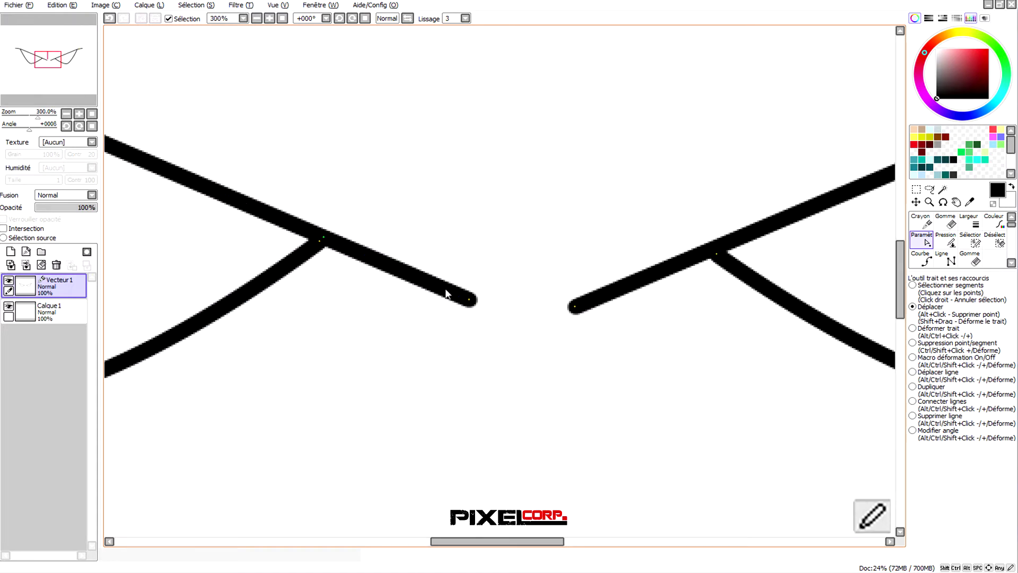
pyautogui.moveTo(465, 303); pyautogui.dragTo(409, 338)
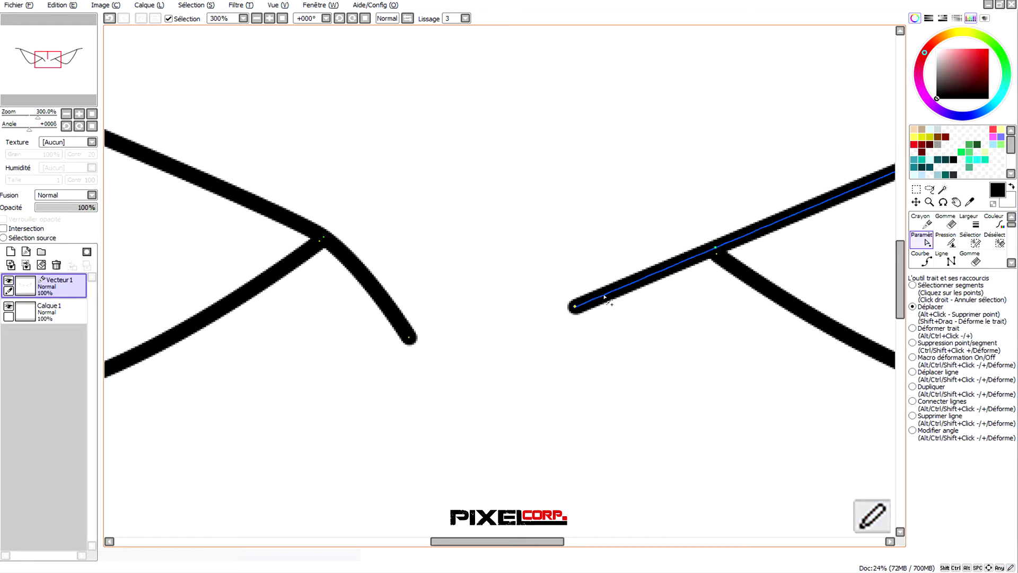
pyautogui.moveTo(568, 310); pyautogui.dragTo(635, 349)
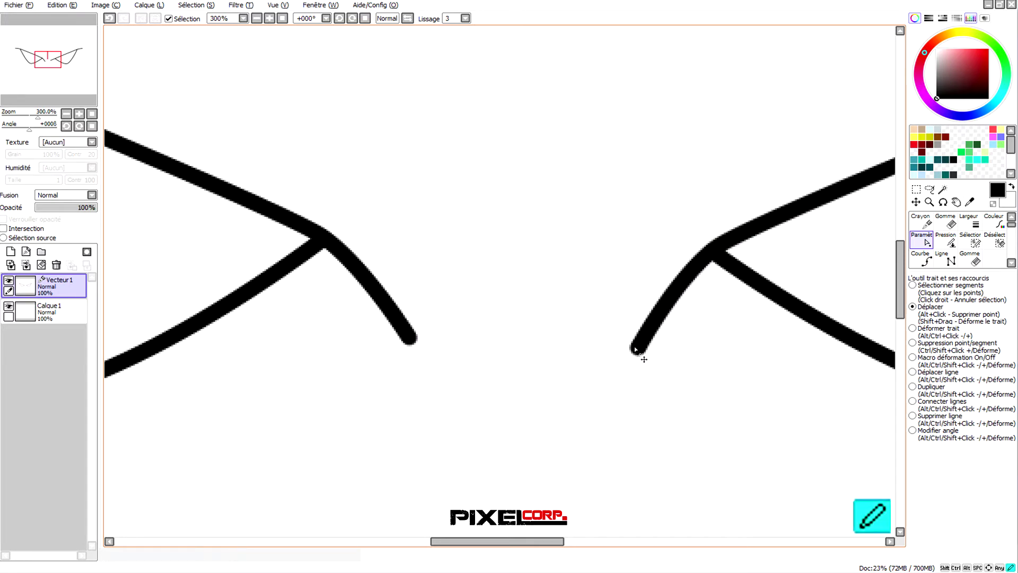
pyautogui.scroll(-5, 371, 243)
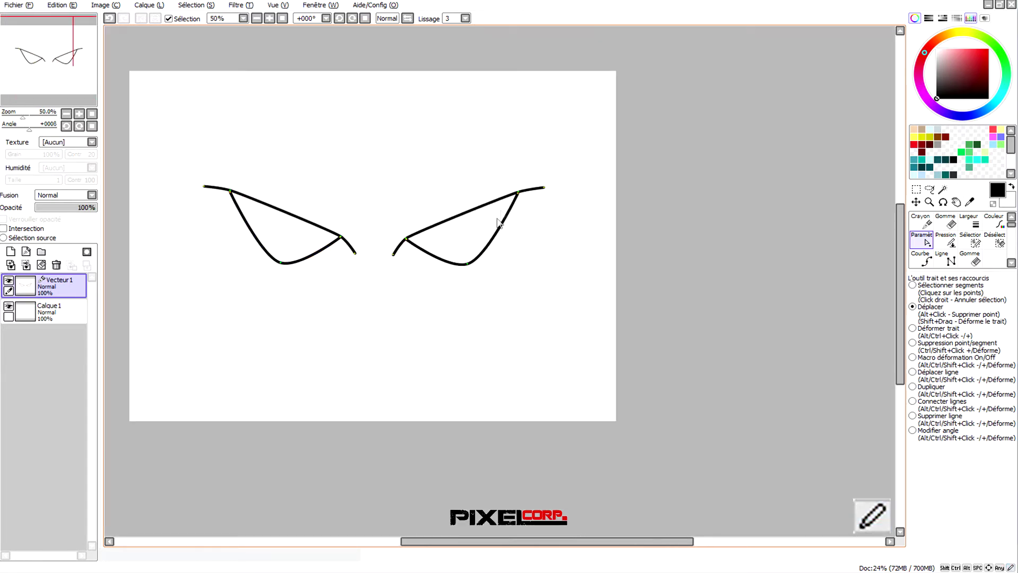
# - Shorten the outer ends of both eyes' upper lines and curve them downward by moving their end points
pyautogui.scroll(3, 520, 199)
pyautogui.scroll(2, 520, 201)
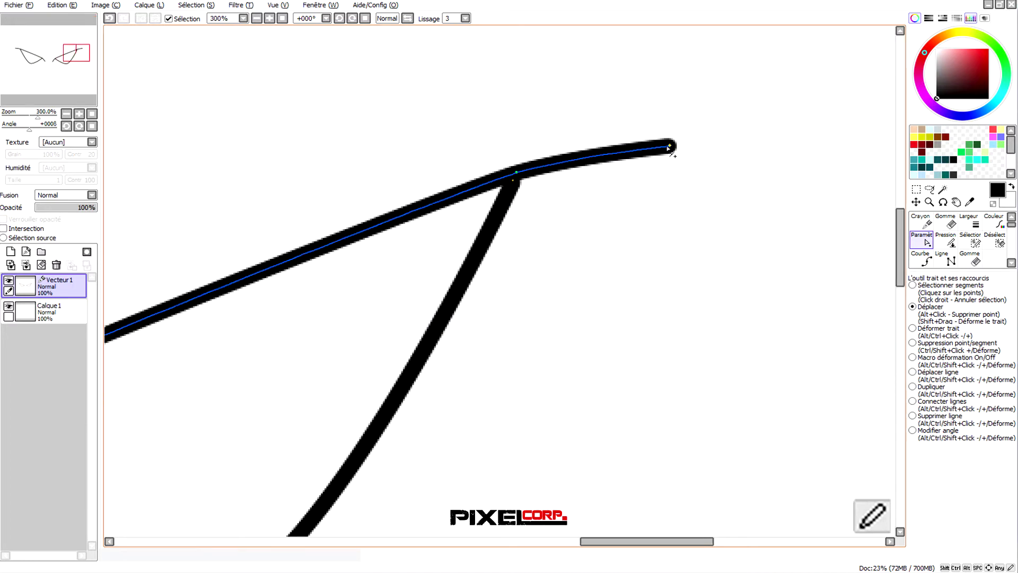
pyautogui.moveTo(671, 147)
pyautogui.mouseDown()
pyautogui.moveTo(580, 175)
pyautogui.moveTo(739, 132)
pyautogui.moveTo(573, 159)
pyautogui.moveTo(590, 206)
pyautogui.mouseUp()
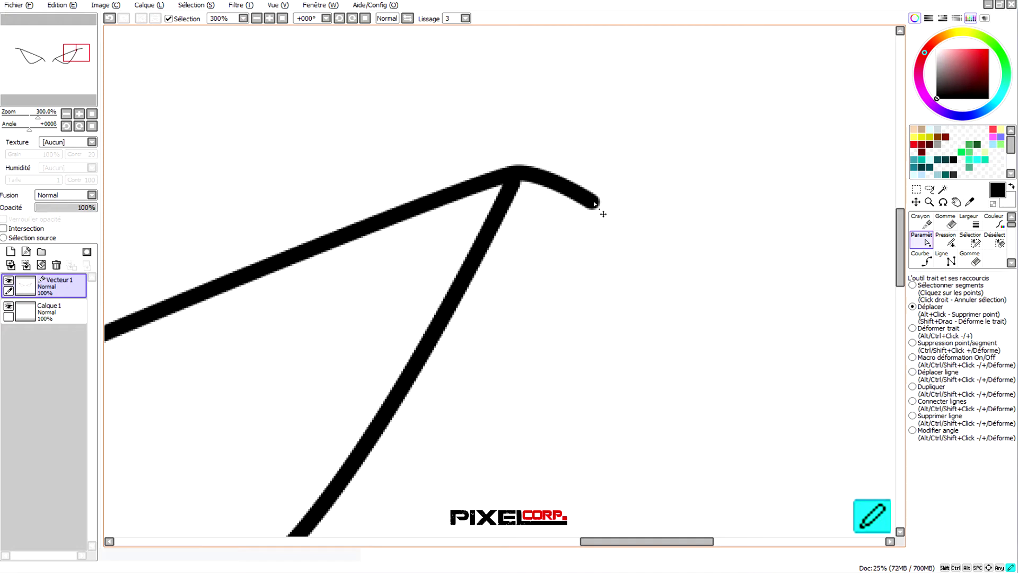
pyautogui.scroll(-4, 570, 146)
pyautogui.scroll(-1, 337, 185)
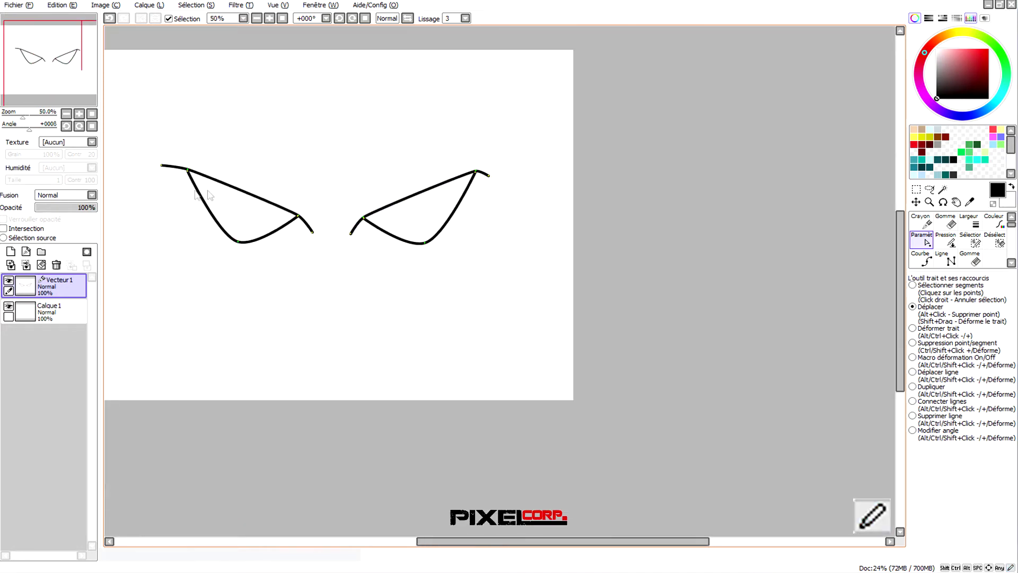
pyautogui.scroll(3, 151, 175)
pyautogui.moveTo(192, 160); pyautogui.dragTo(232, 185)
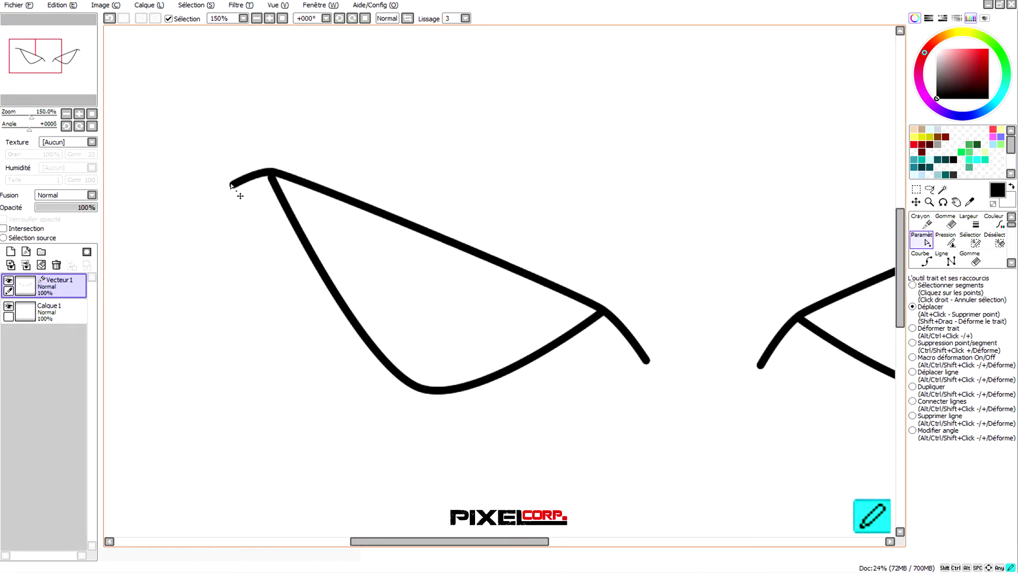
pyautogui.scroll(-4, 234, 189)
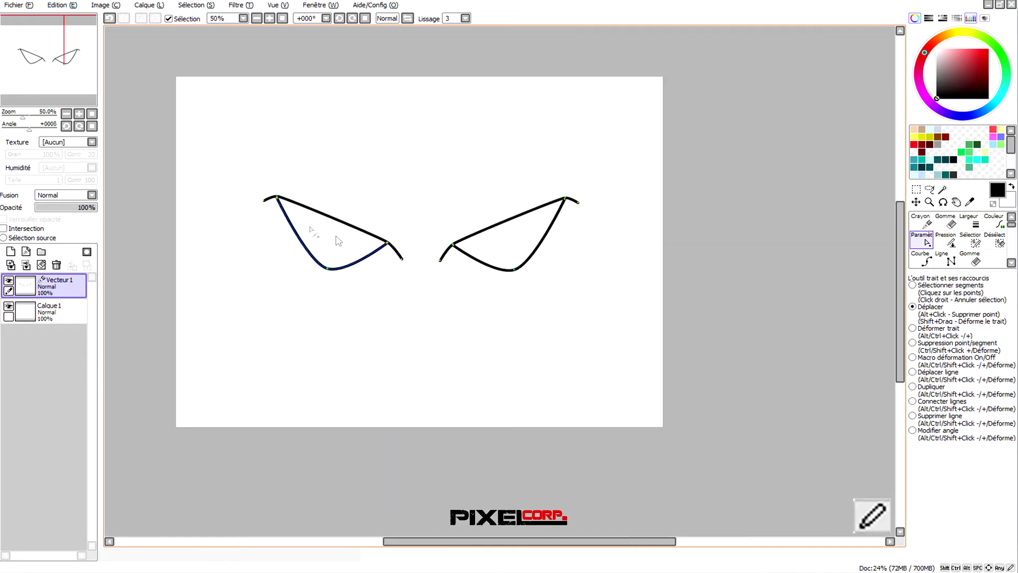
pyautogui.scroll(1, 450, 264)
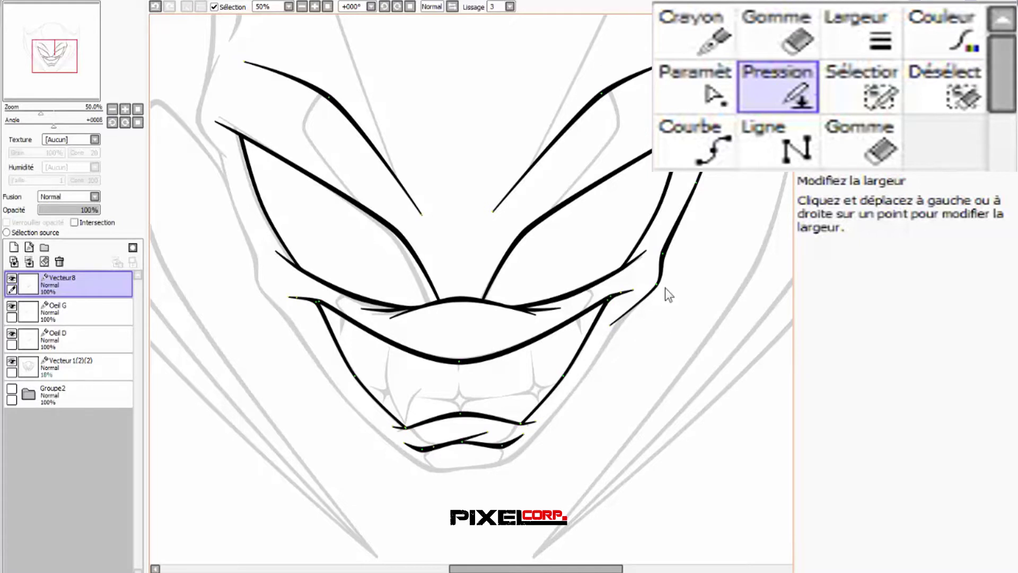
# - Duplicate the right cheek line onto the left side of the mask using the Paramèt tool's Dupliquer mode
pyautogui.click(694, 84)
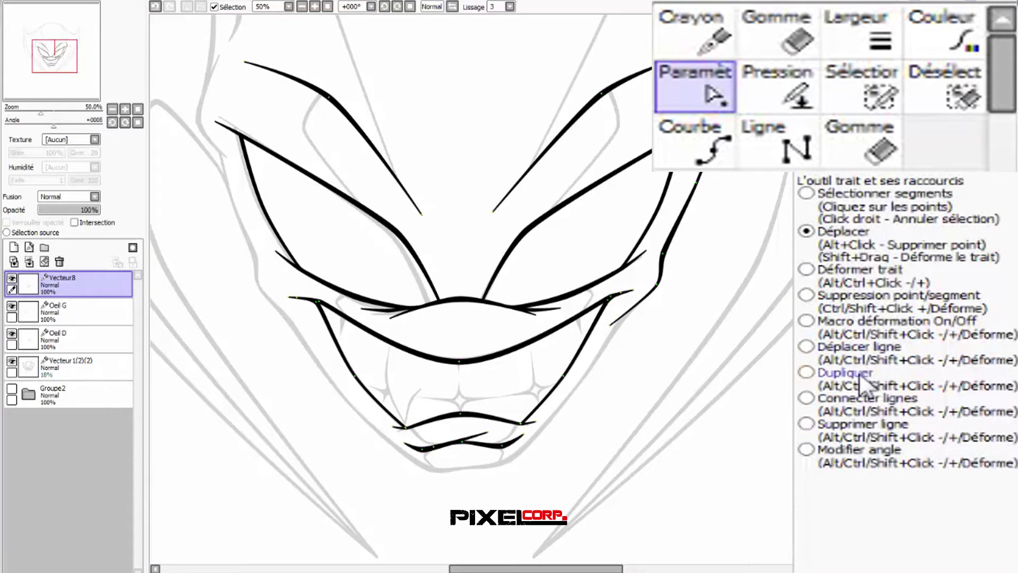
pyautogui.moveTo(670, 252)
pyautogui.mouseDown()
pyautogui.moveTo(256, 298)
pyautogui.moveTo(269, 303)
pyautogui.mouseUp()
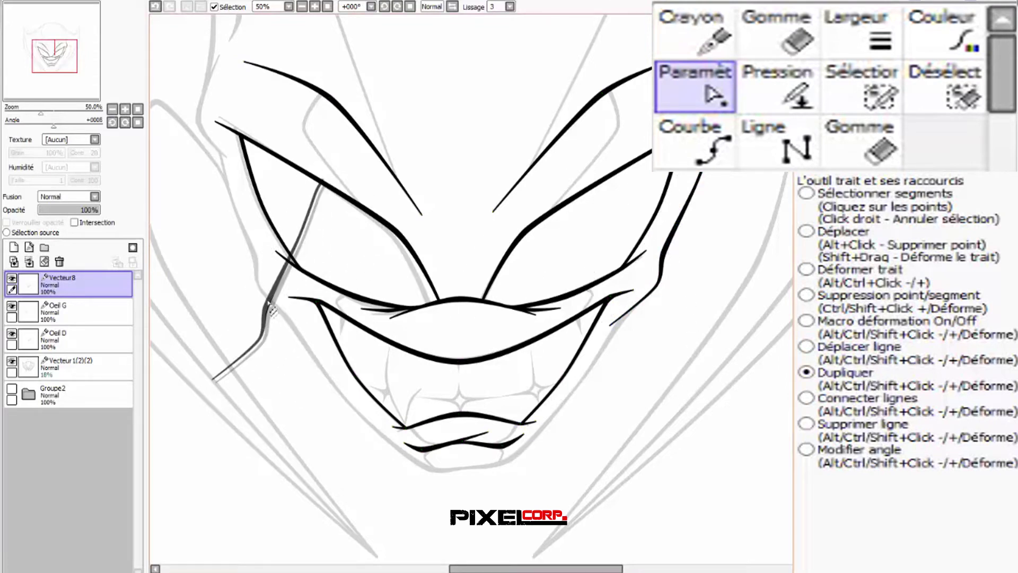
pyautogui.scroll(-3, 345, 403)
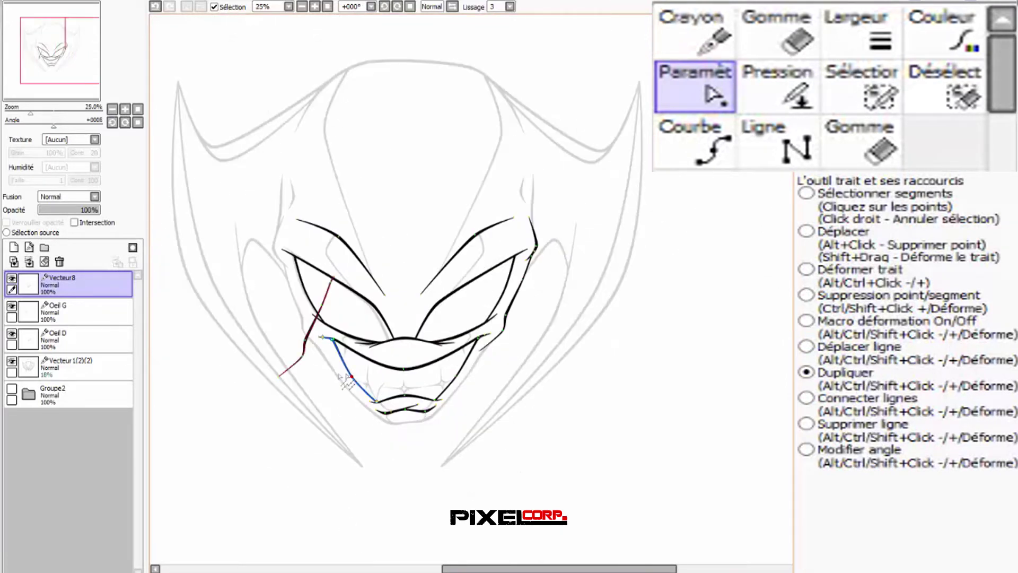
# - Mirror the duplicated cheek line horizontally, place it along the left side of the face, and apply the transformation
pyautogui.click(149, 2)
pyautogui.click(186, 183)
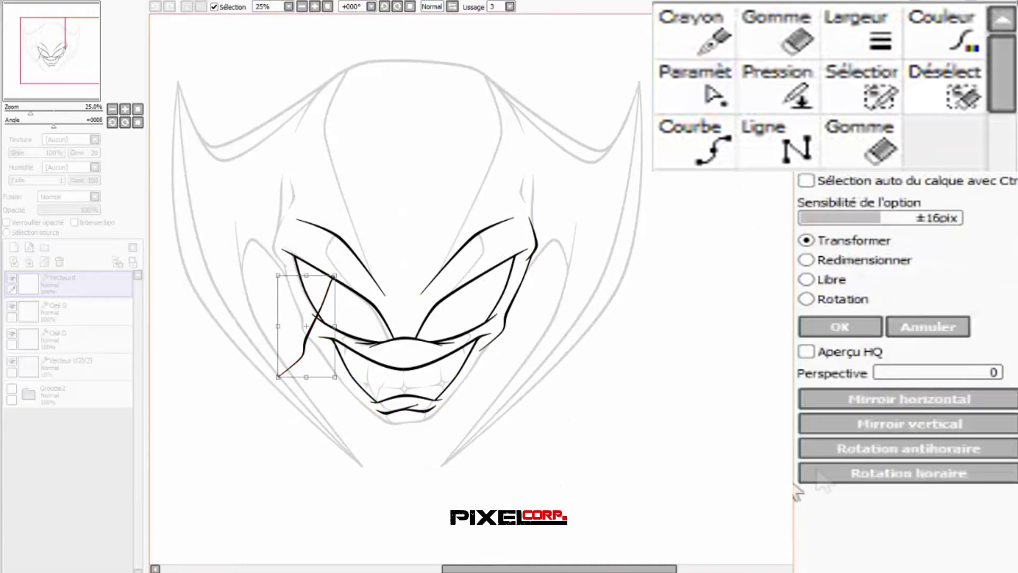
pyautogui.click(908, 400)
pyautogui.scroll(3, 318, 366)
pyautogui.moveTo(352, 334); pyautogui.dragTo(330, 286)
pyautogui.scroll(-3, 330, 292)
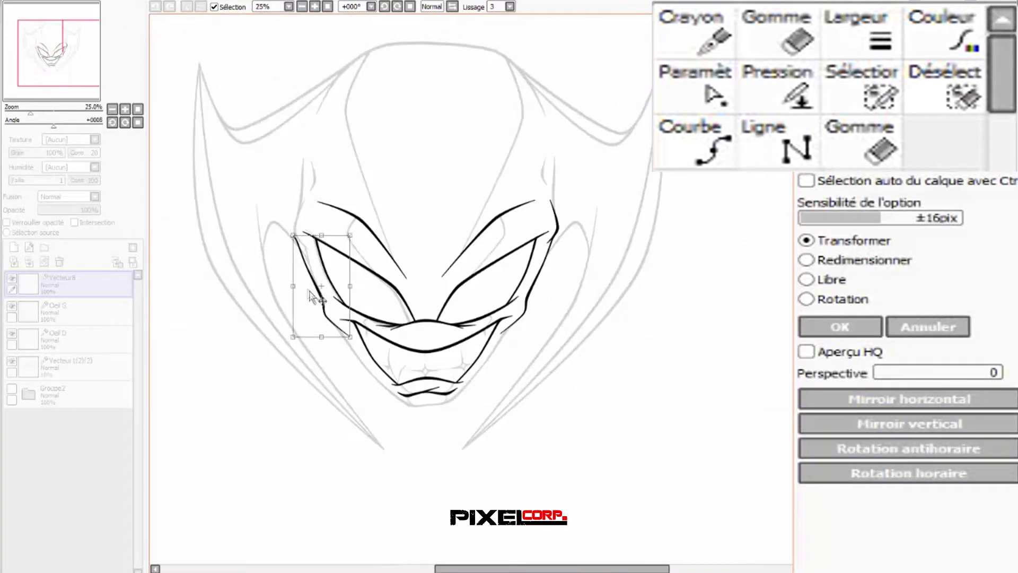
pyautogui.scroll(2, 340, 274)
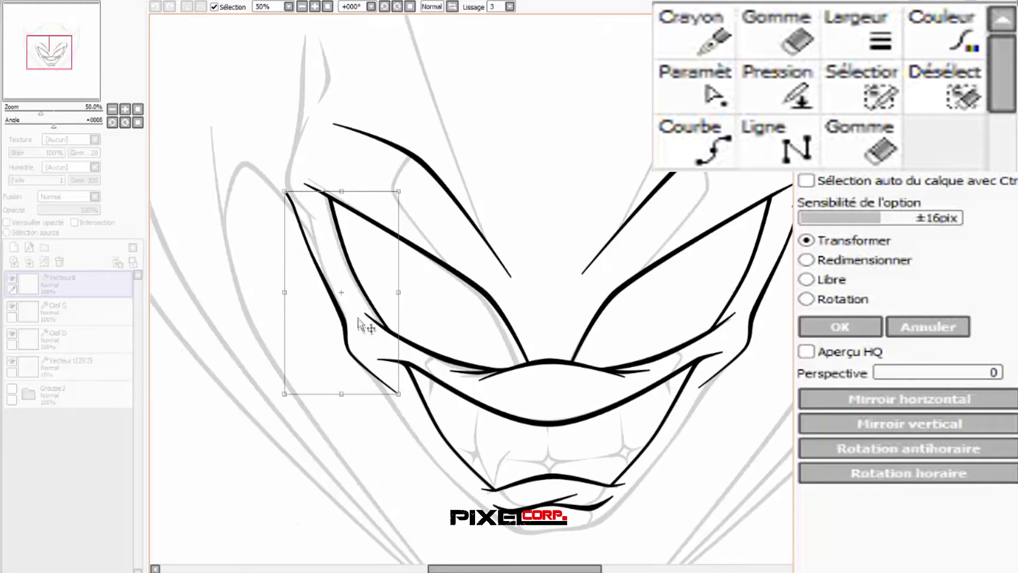
pyautogui.scroll(-2, 379, 282)
pyautogui.scroll(2, 378, 320)
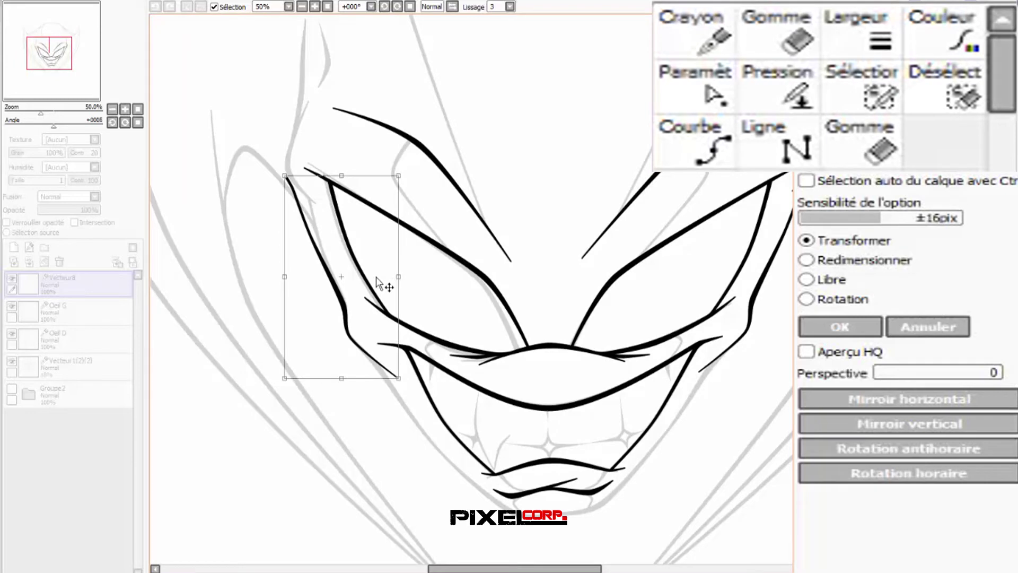
pyautogui.scroll(-2, 313, 245)
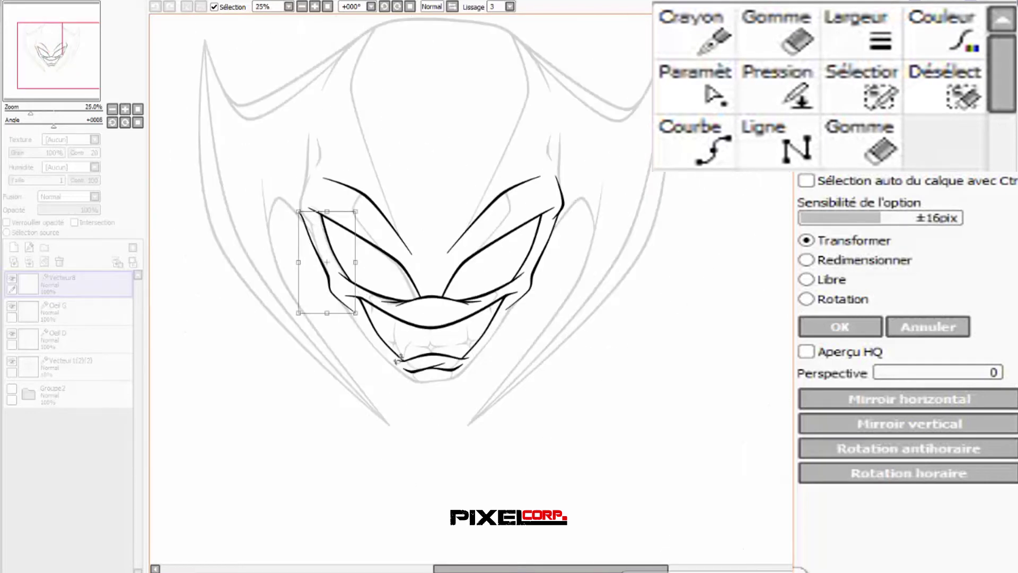
pyautogui.click(843, 330)
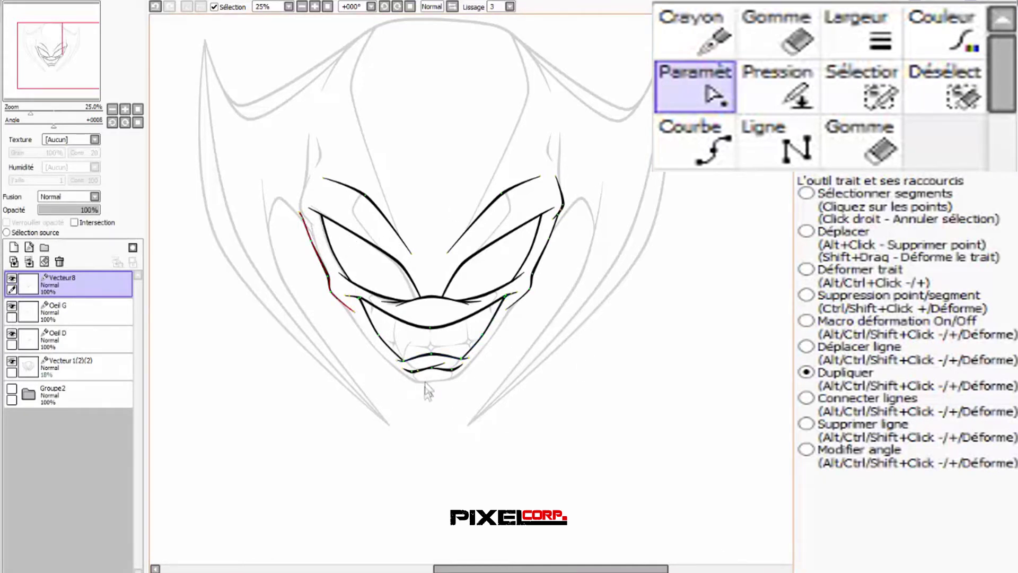
# - Check the Vecteur8 layer by toggling its visibility, and duplicate the left cheek line and delete the extra copy with Supprimer ligne
pyautogui.scroll(1, 416, 392)
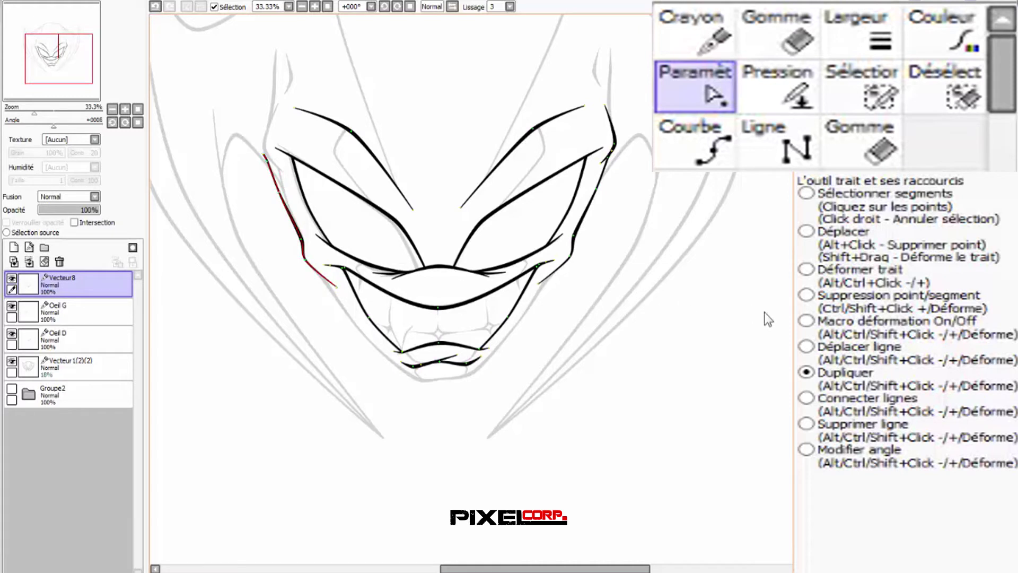
pyautogui.click(12, 280)
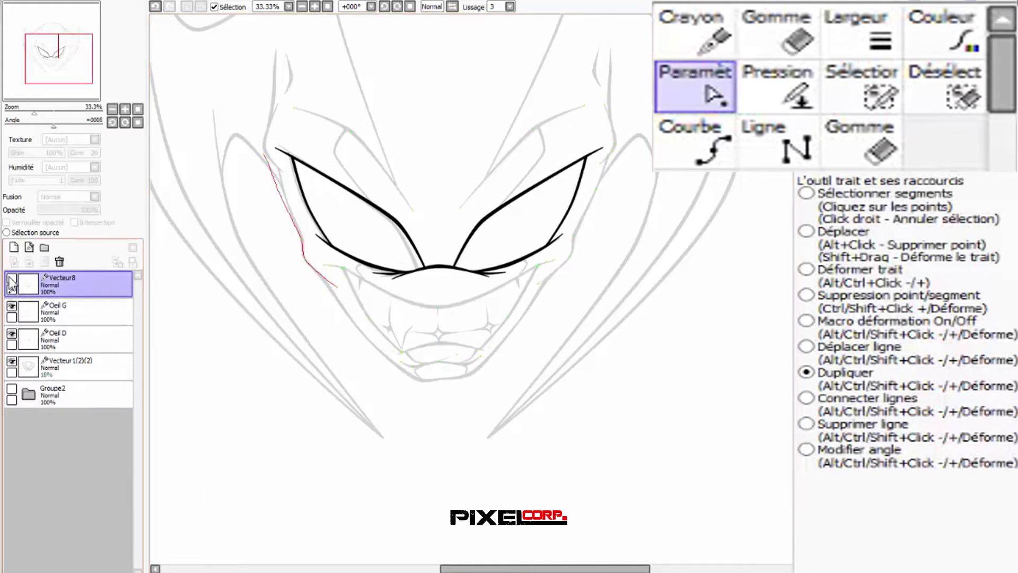
pyautogui.click(12, 279)
pyautogui.moveTo(317, 277); pyautogui.dragTo(281, 366)
pyautogui.click(807, 423)
pyautogui.click(269, 337)
pyautogui.click(844, 231)
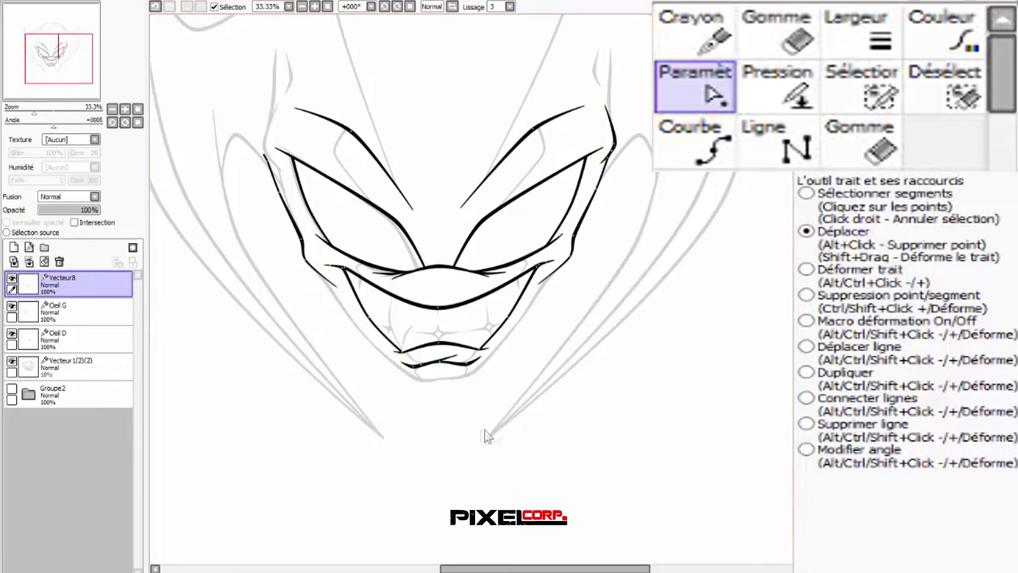
# - Trace the jaw and chin contour from the left cheek line to the right one with the Courbe tool at size 10
pyautogui.click(695, 142)
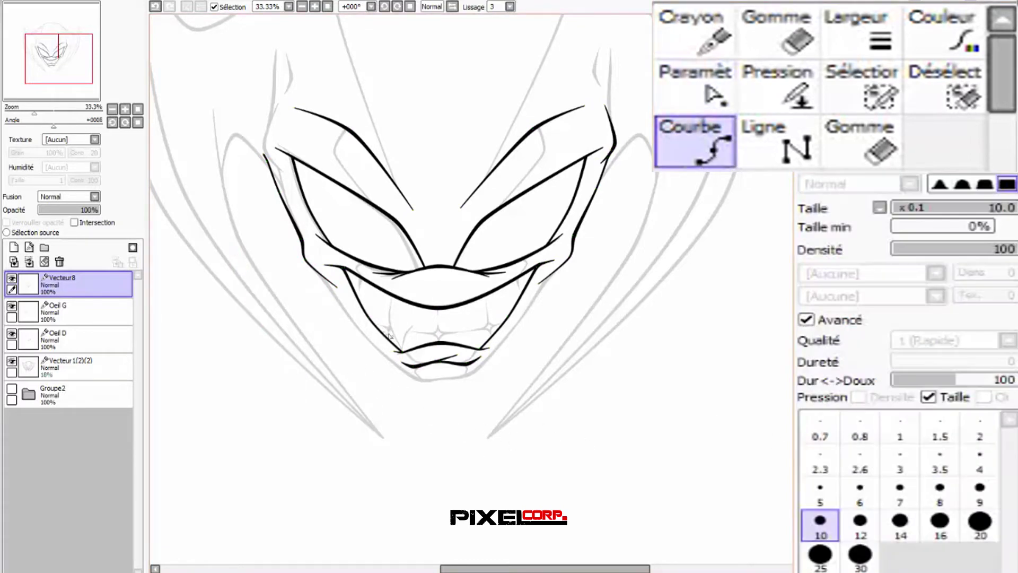
pyautogui.scroll(5, 332, 319)
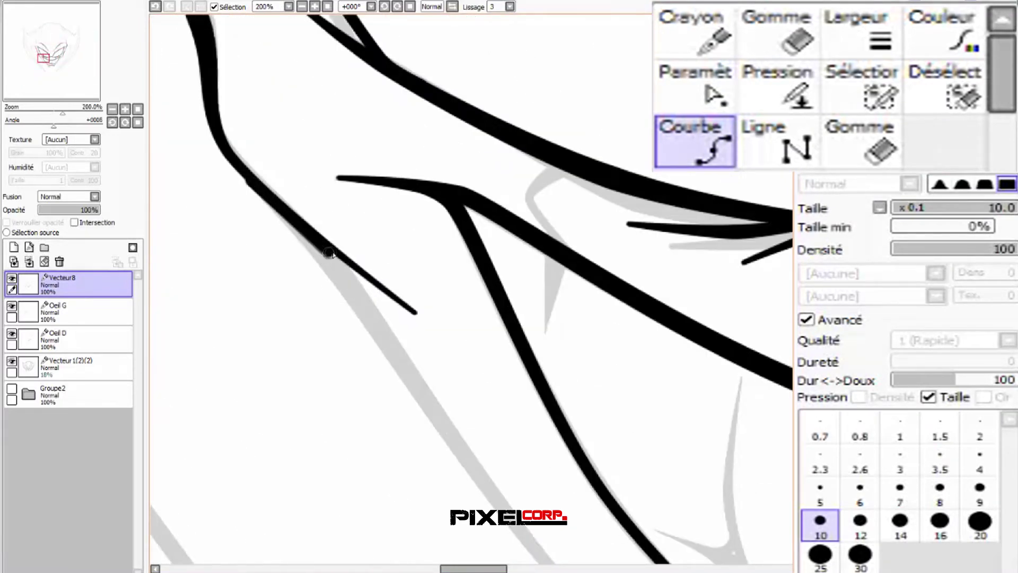
pyautogui.scroll(-4, 332, 255)
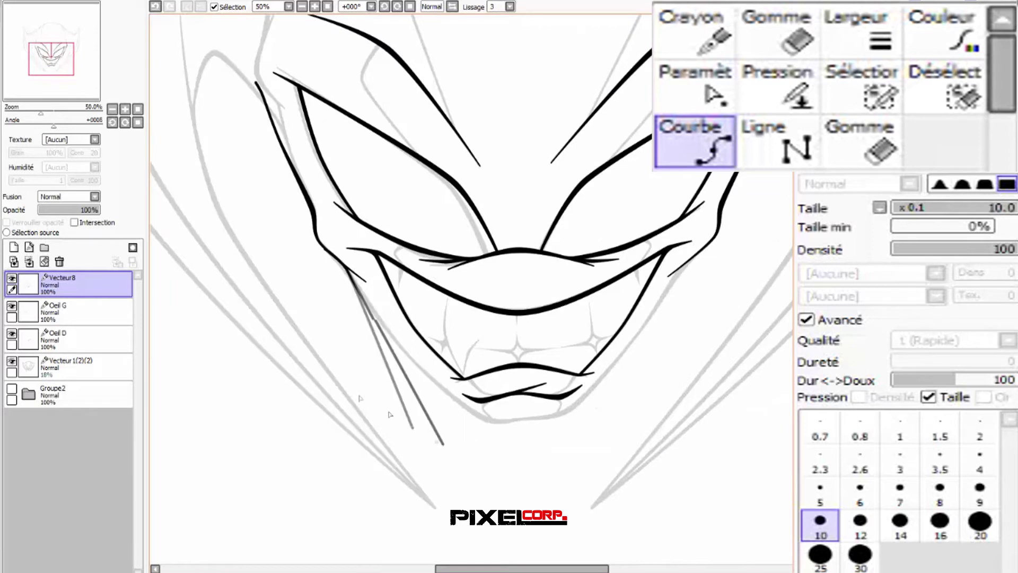
pyautogui.click(493, 424)
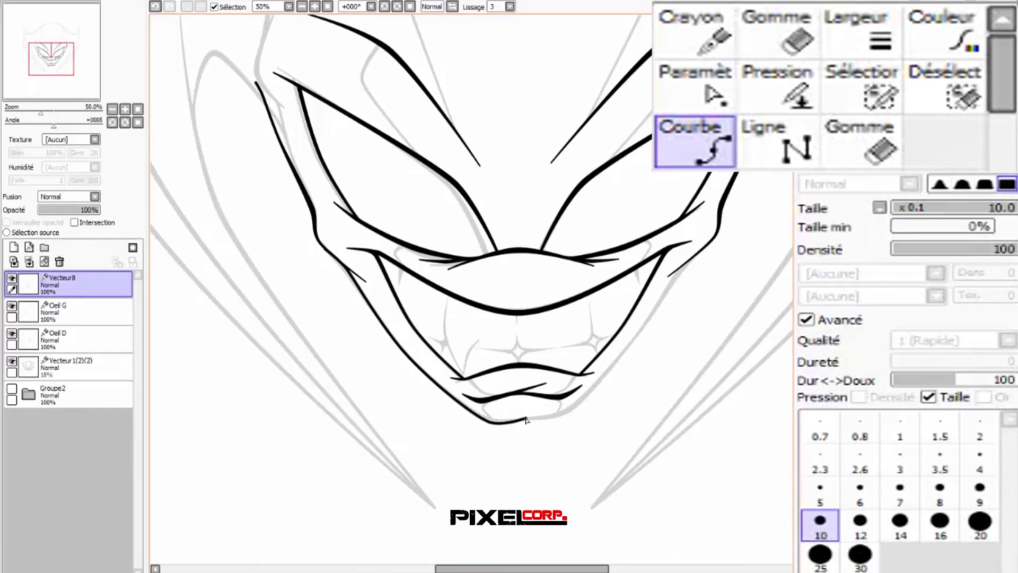
pyautogui.click(559, 419)
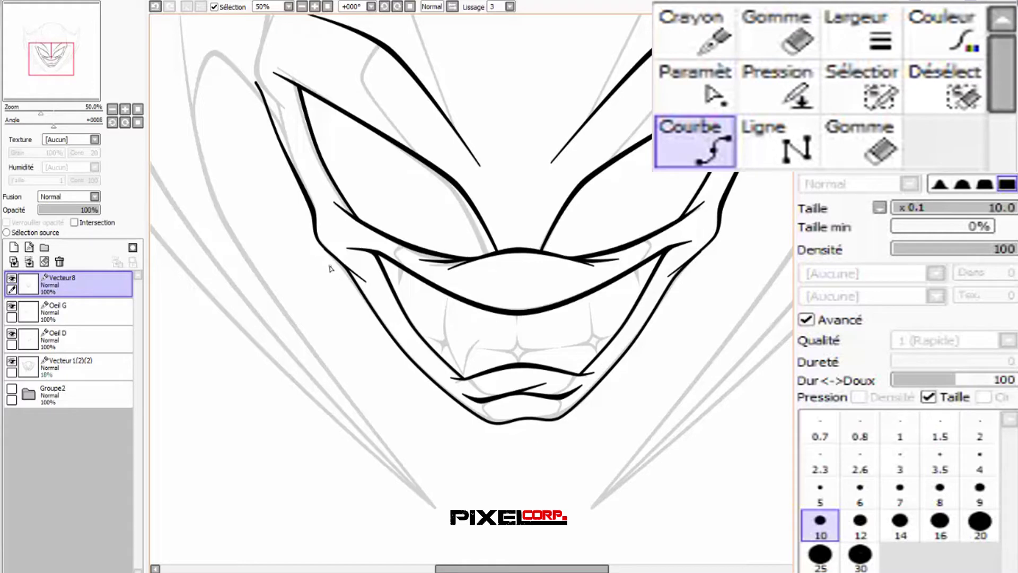
# - Reshape the upper end of the left cheek line to follow the sketch by moving its points with the Déplacer mode
pyautogui.scroll(-1, 346, 303)
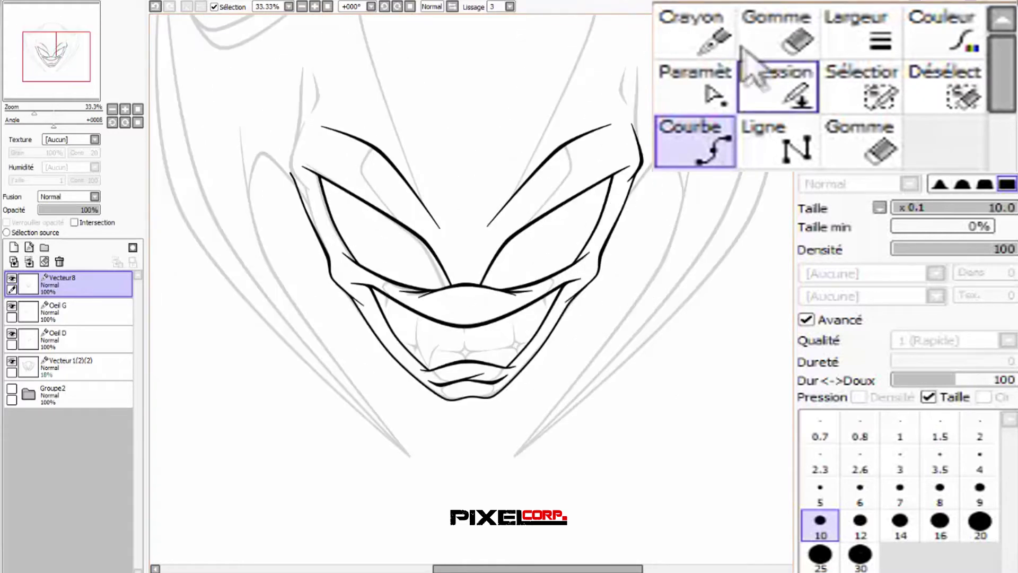
pyautogui.click(668, 84)
pyautogui.scroll(3, 350, 199)
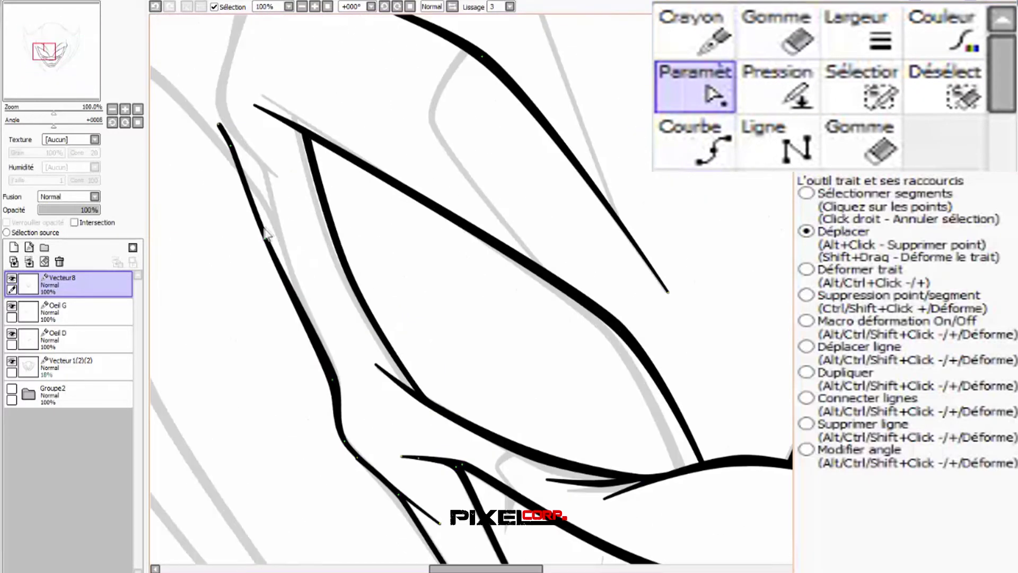
pyautogui.moveTo(280, 243); pyautogui.dragTo(266, 177)
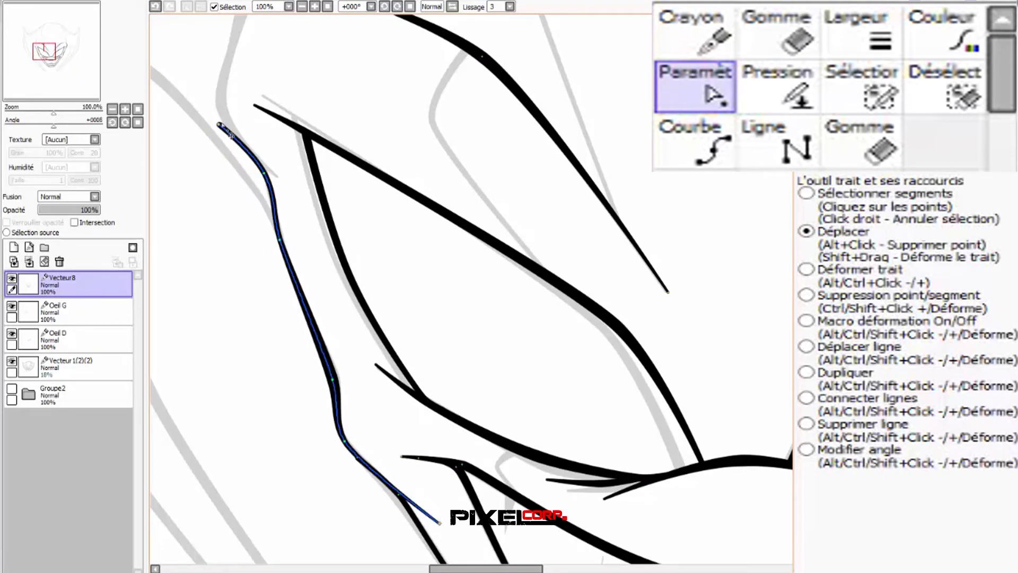
pyautogui.moveTo(218, 125); pyautogui.dragTo(243, 142)
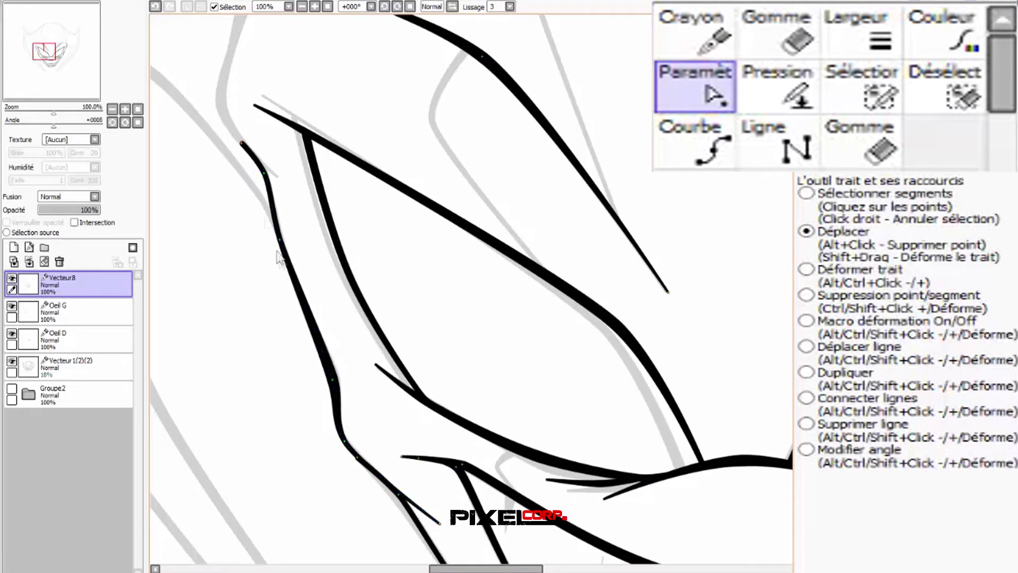
pyautogui.scroll(-2, 280, 221)
pyautogui.scroll(2, 285, 247)
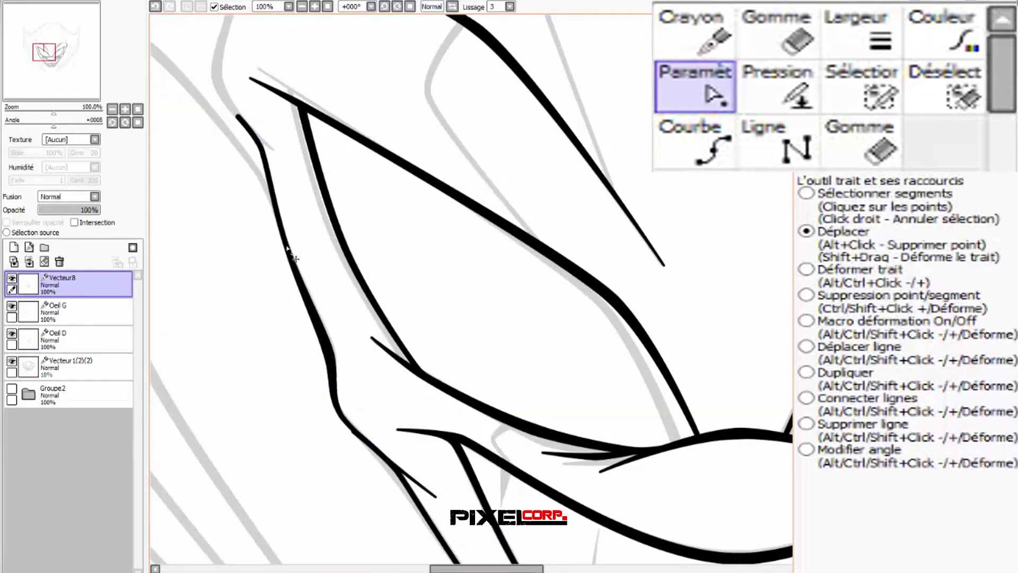
pyautogui.scroll(-4, 290, 255)
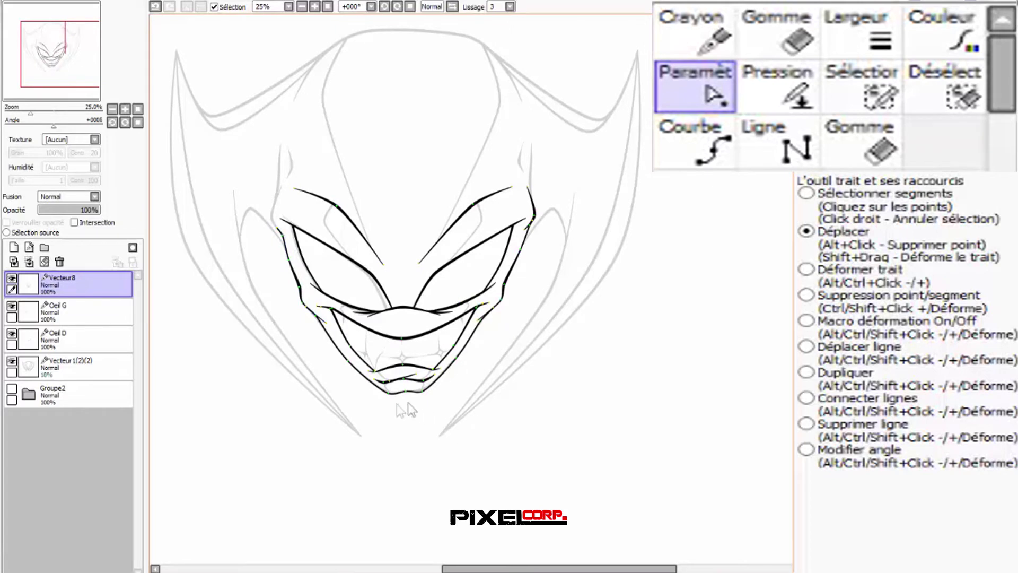
# - Thicken the jaw and chin contour by widening its points with the Pression tool
pyautogui.scroll(3, 333, 371)
pyautogui.scroll(1, 258, 219)
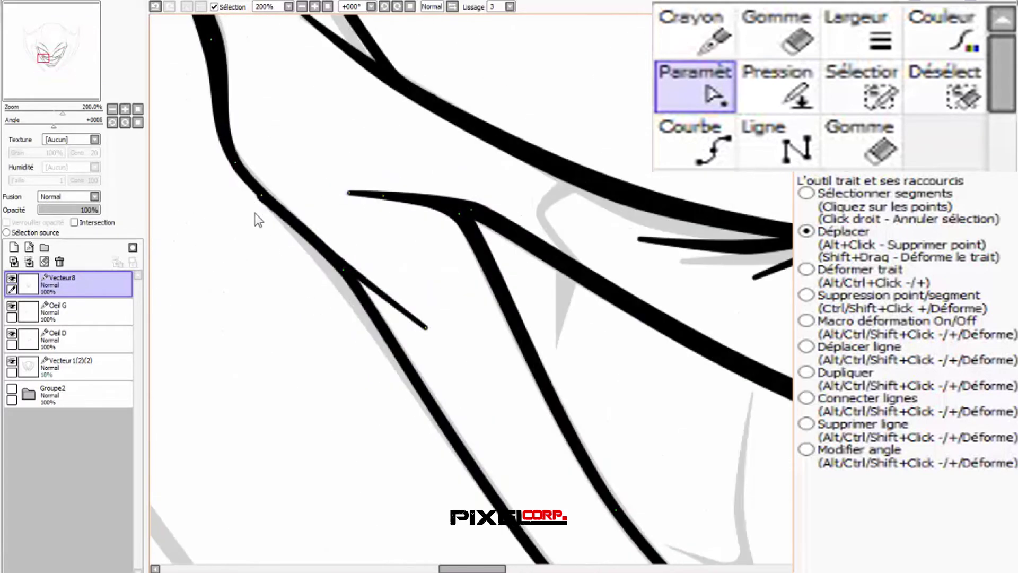
pyautogui.scroll(1, 258, 219)
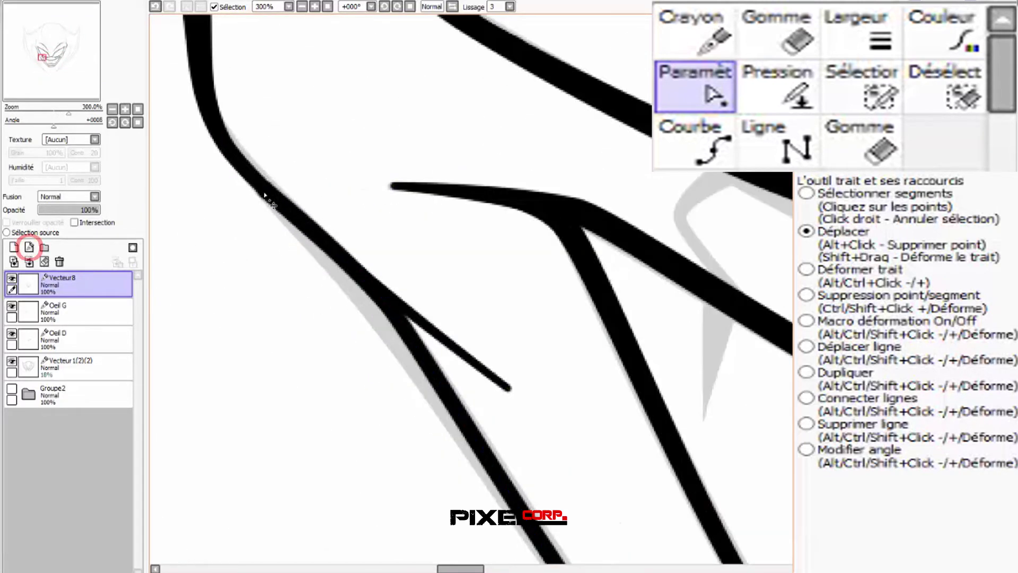
pyautogui.scroll(-2, 277, 230)
pyautogui.click(862, 88)
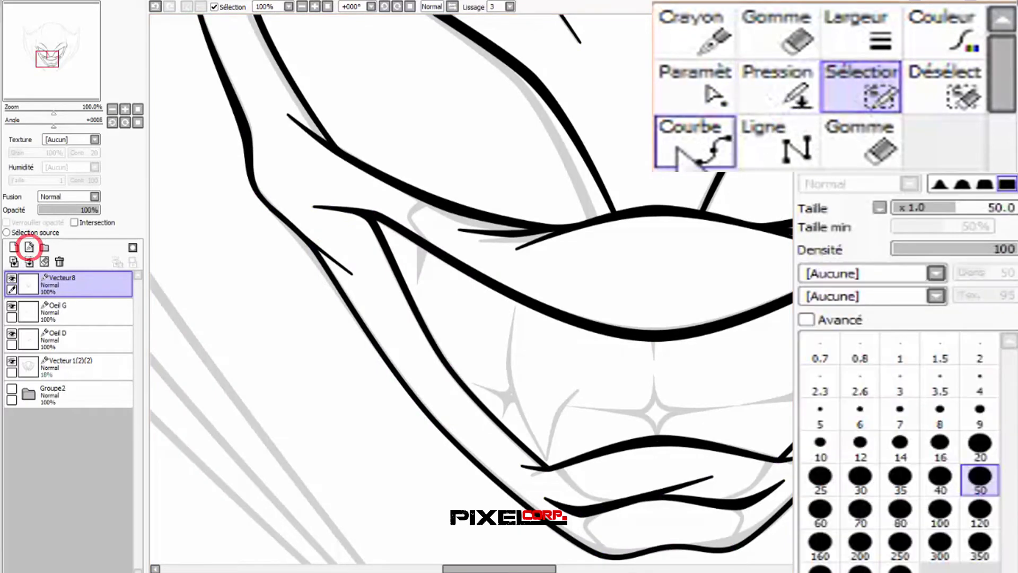
pyautogui.click(777, 85)
pyautogui.press('c')
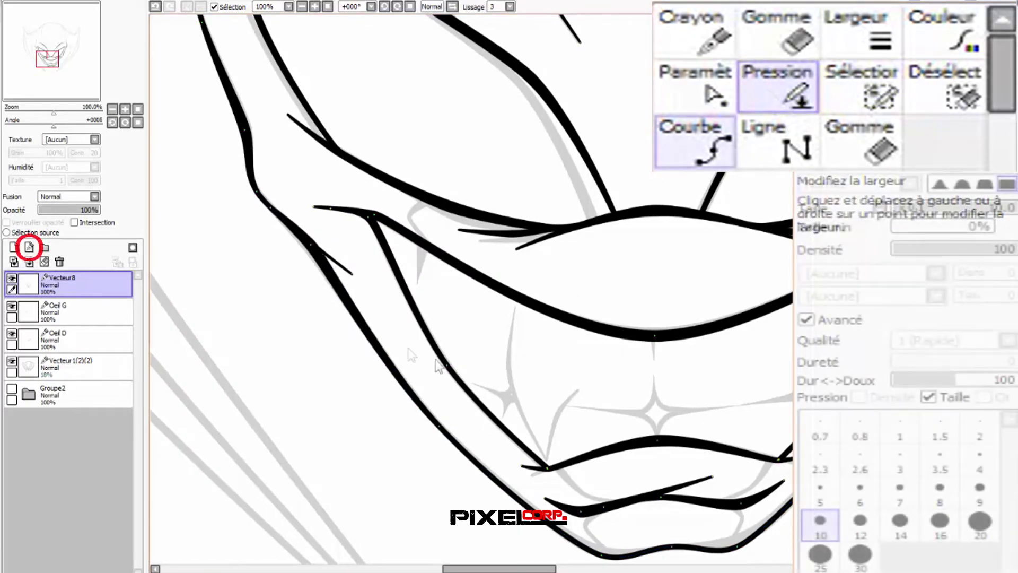
pyautogui.scroll(-2, 510, 307)
pyautogui.doubleClick(518, 243)
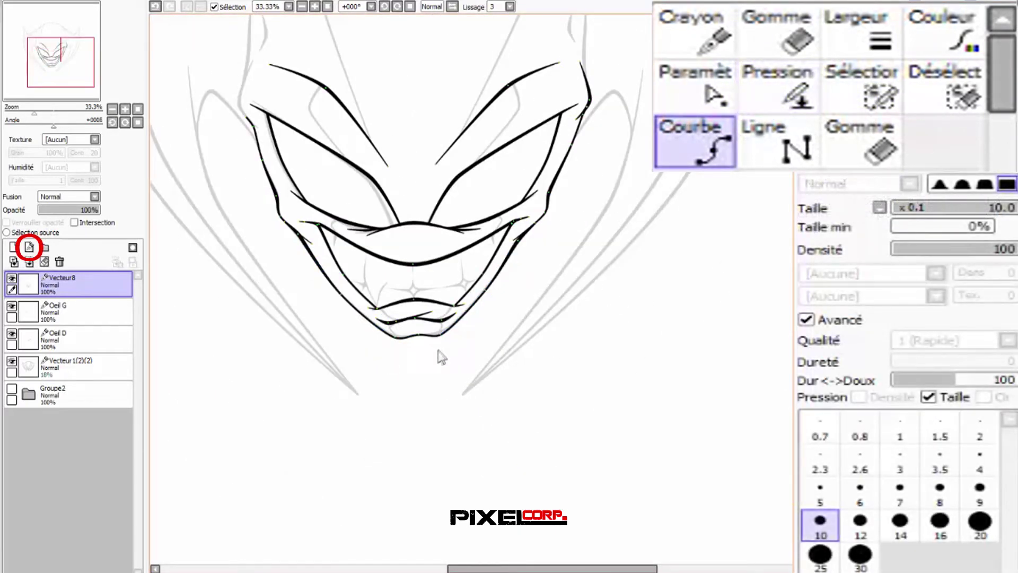
# - Undo the last change and readjust the jaw contour's width near the left cheek with the Pression tool
pyautogui.scroll(2, 435, 352)
pyautogui.scroll(-3, 434, 340)
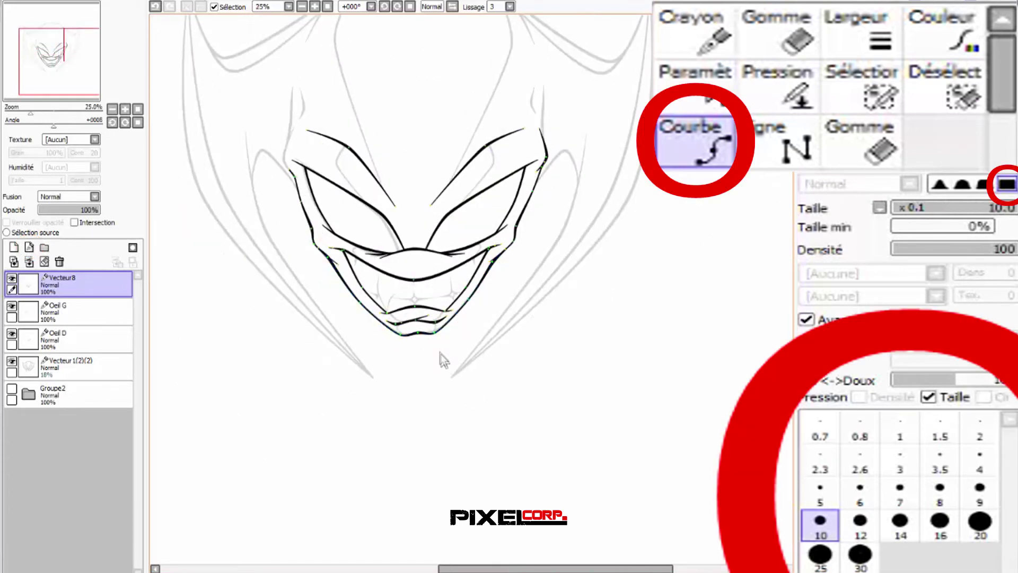
pyautogui.scroll(3, 443, 357)
pyautogui.scroll(-2, 332, 319)
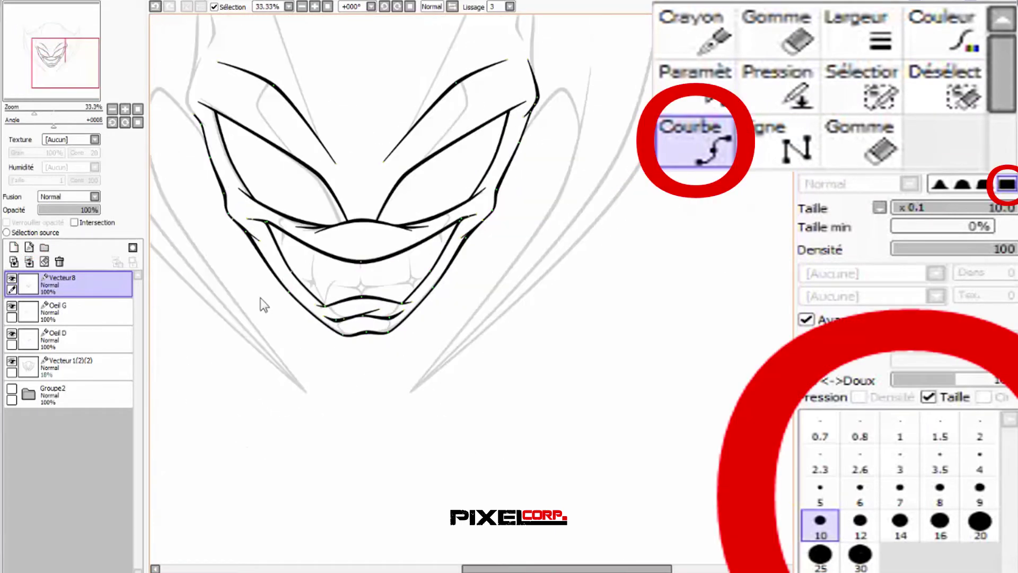
pyautogui.click(155, 7)
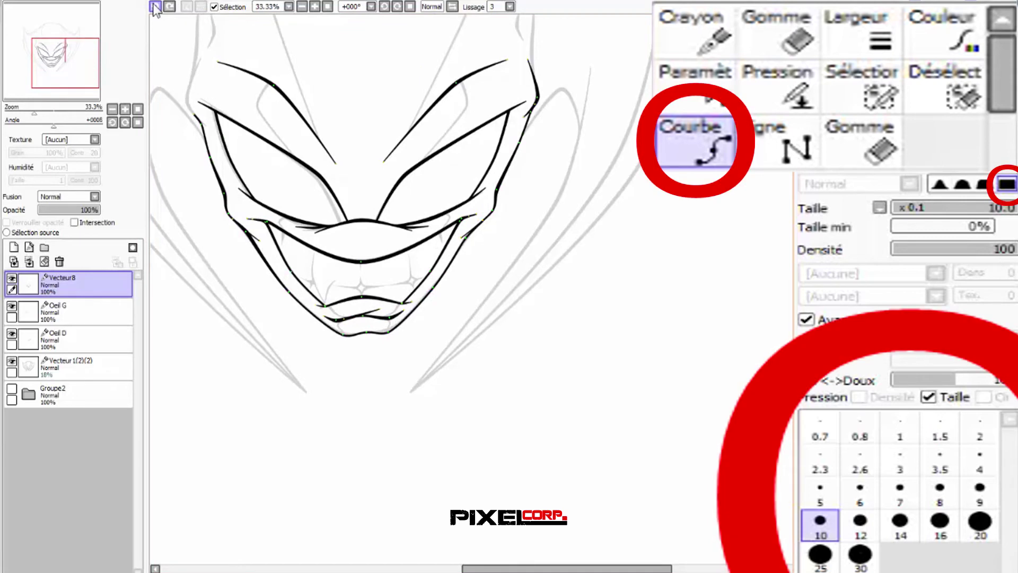
pyautogui.press('Return')
pyautogui.moveTo(246, 232); pyautogui.dragTo(271, 226)
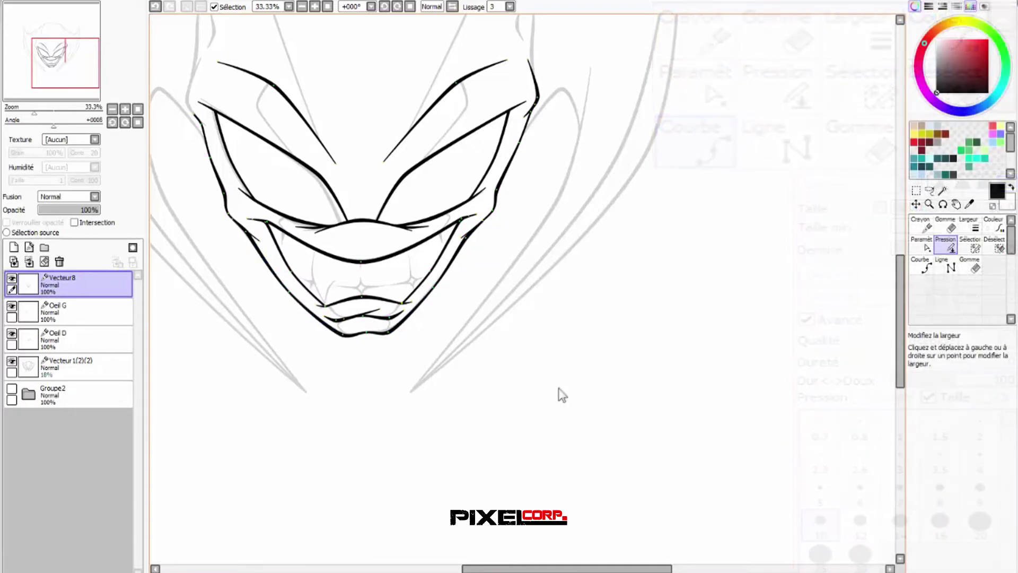
# - Thin the line where the right cheek meets the jaw contour and adjust the contour's points there with the Déplacer mode
pyautogui.scroll(4, 472, 247)
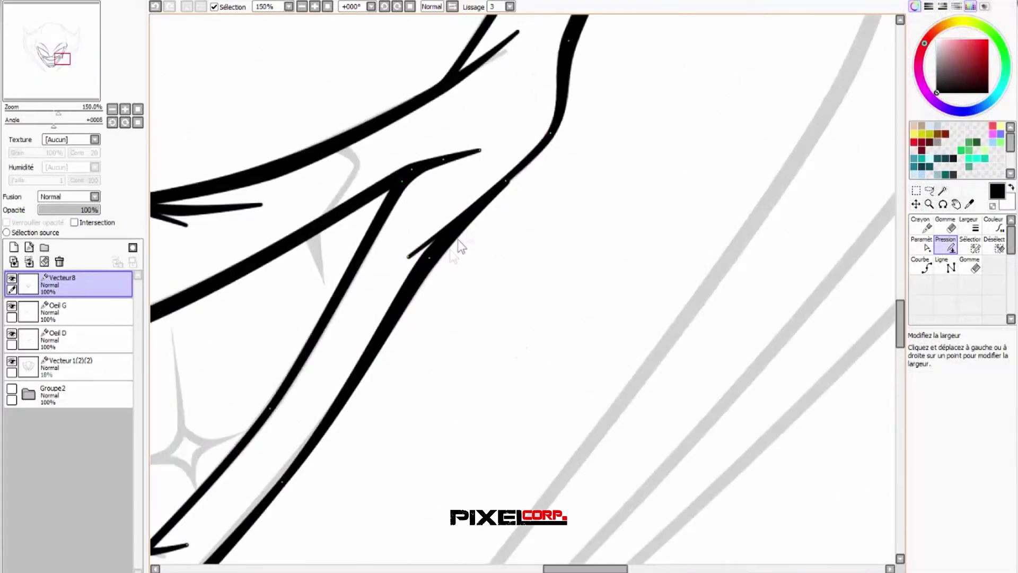
pyautogui.moveTo(517, 167); pyautogui.dragTo(449, 216)
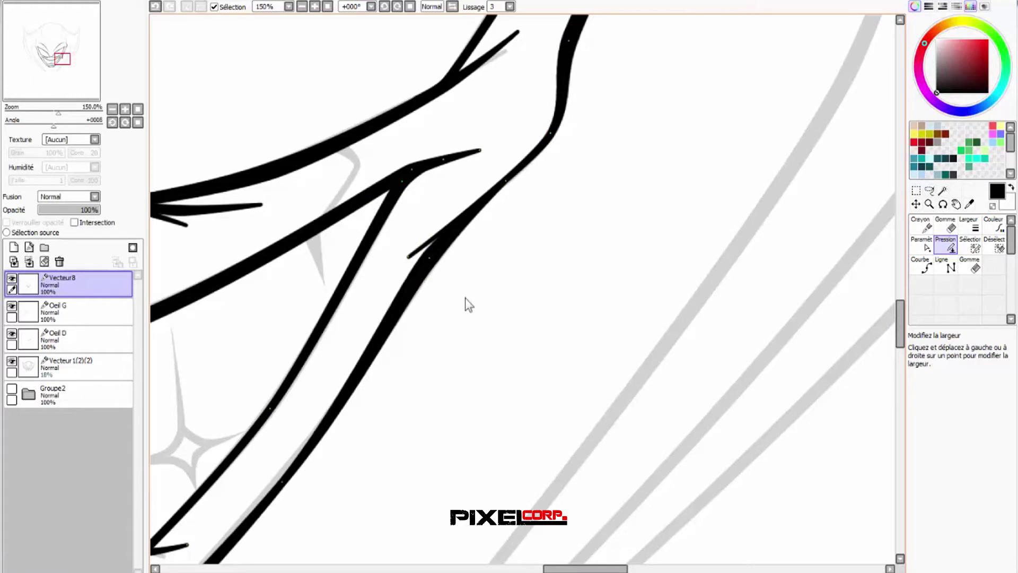
pyautogui.click(925, 246)
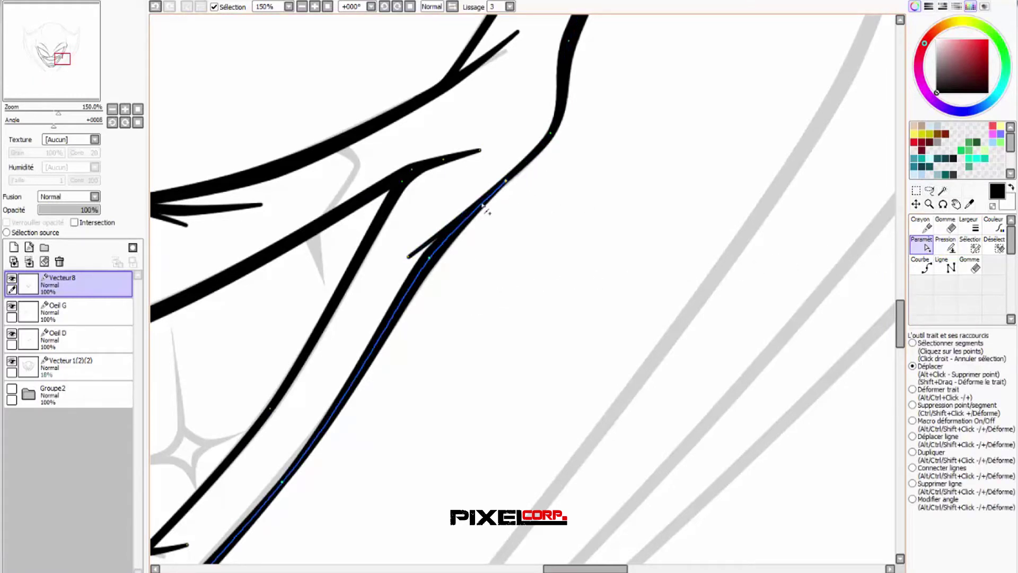
pyautogui.scroll(-2, 467, 227)
pyautogui.scroll(-3, 465, 223)
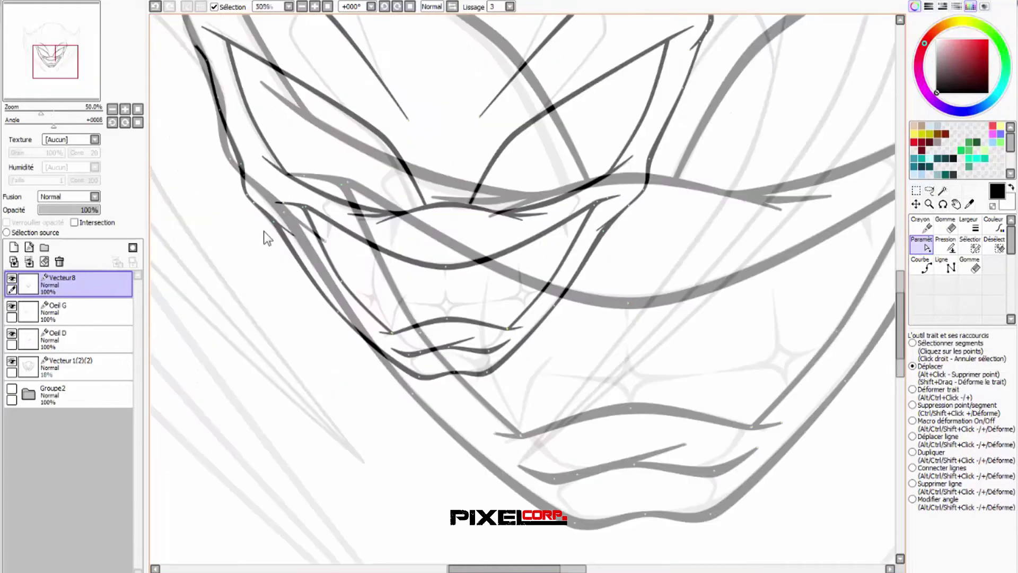
# - Reposition the point where the left cheek meets the jaw contour and reduce the width at the contour's upper end to 50%
pyautogui.scroll(4, 263, 230)
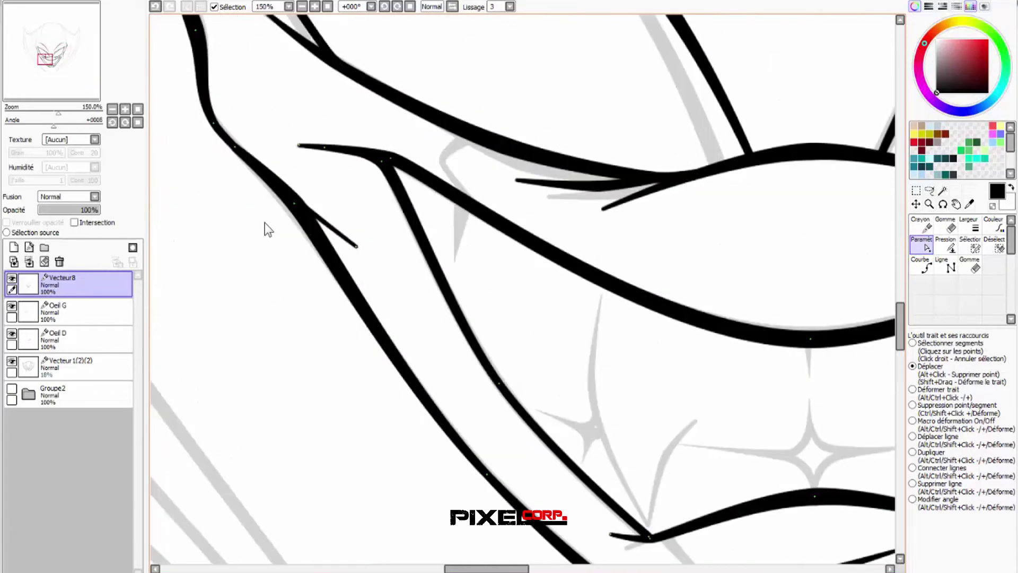
pyautogui.moveTo(295, 218); pyautogui.dragTo(297, 212)
pyautogui.click(945, 244)
pyautogui.moveTo(236, 150); pyautogui.dragTo(176, 174)
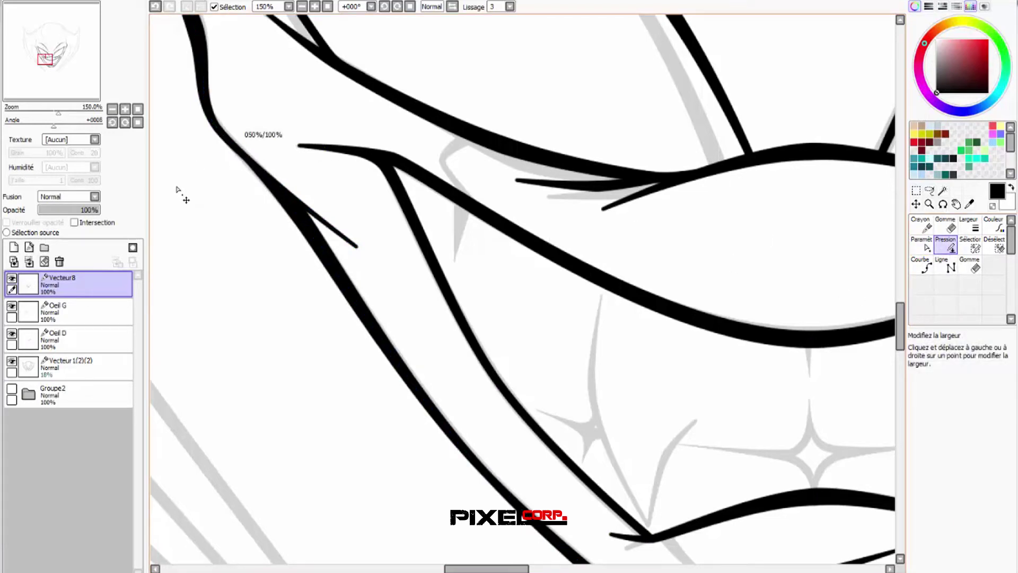
# - Hide the Vecteur 1(2)(2) sketch layer to check the line art on its own, and show the layer again
pyautogui.scroll(-4, 176, 188)
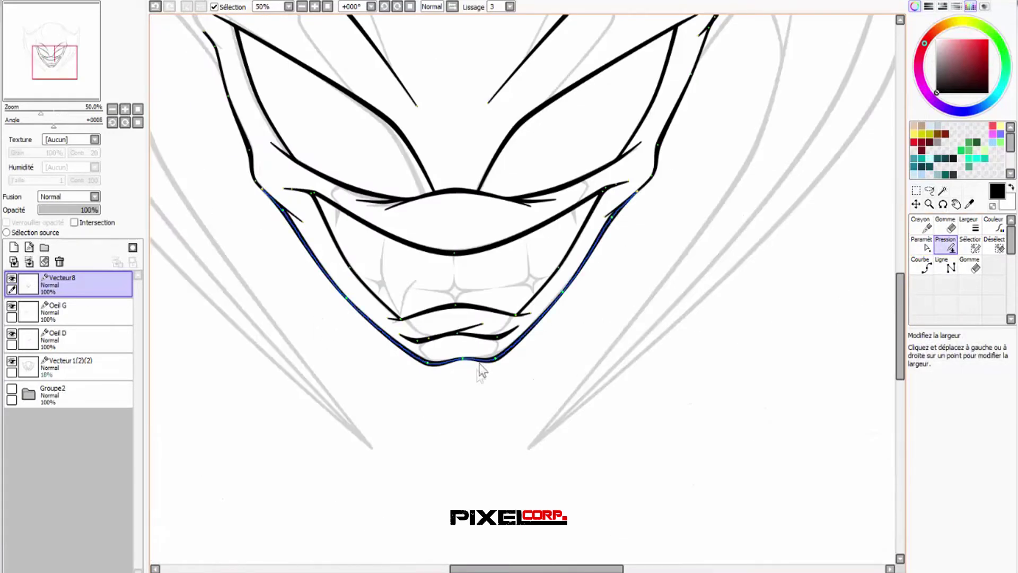
pyautogui.scroll(-1, 457, 409)
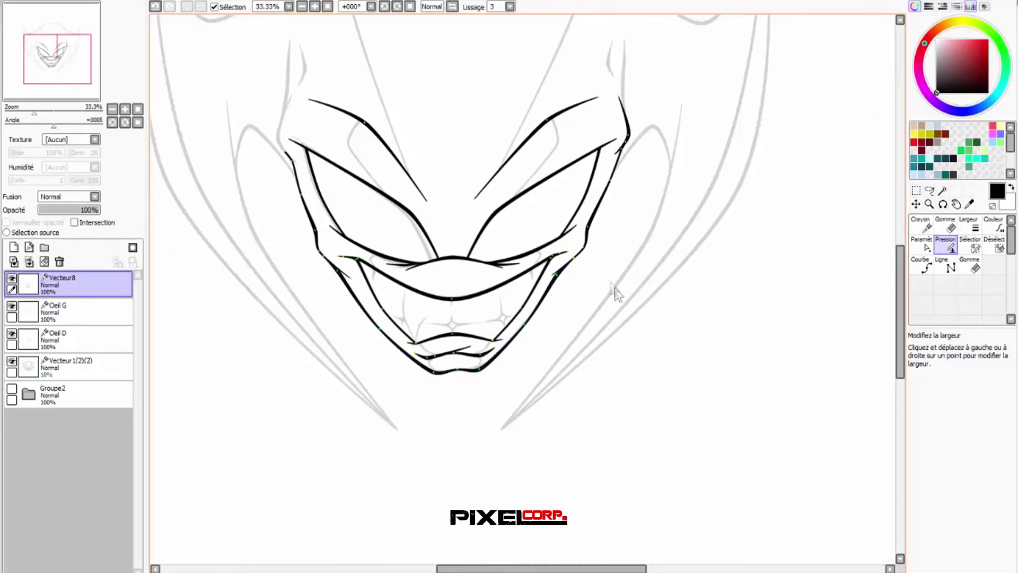
pyautogui.click(12, 363)
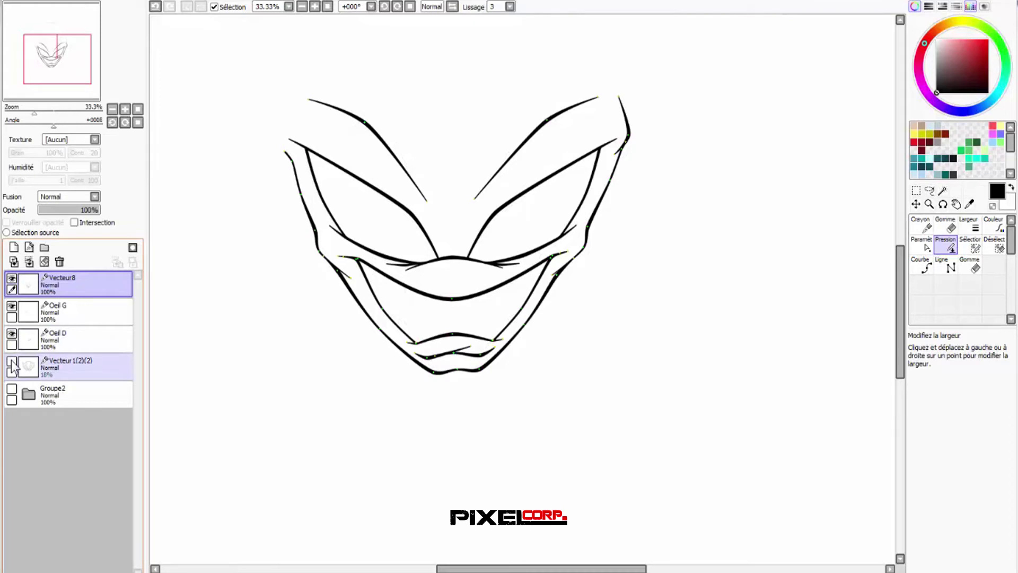
pyautogui.click(12, 363)
pyautogui.scroll(-1, 321, 444)
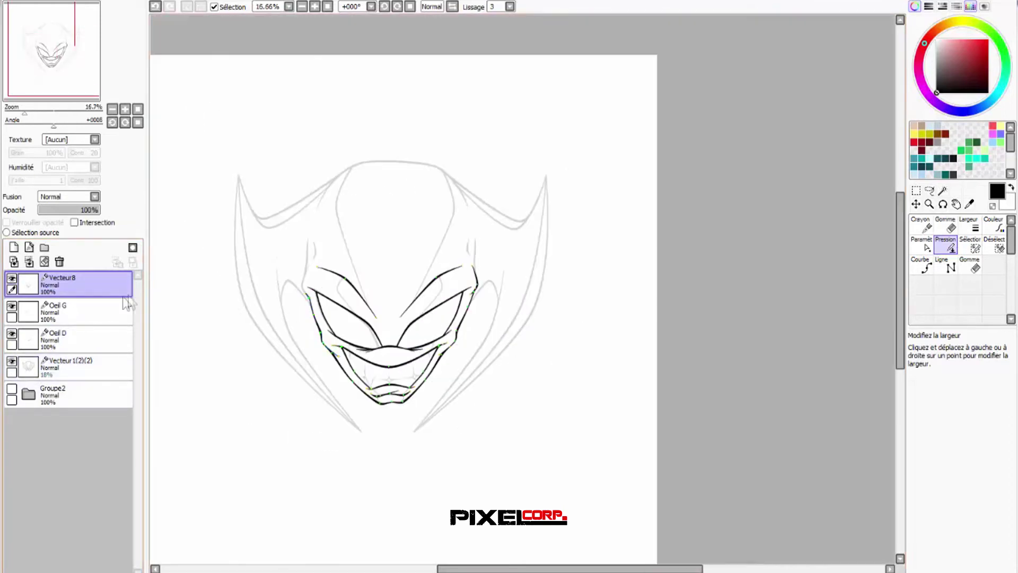
# - Trace the left brow's outer contour with a size 10 Courbe line from the temple down to the upper end of the cheek line
pyautogui.click(921, 265)
pyautogui.scroll(2, 322, 279)
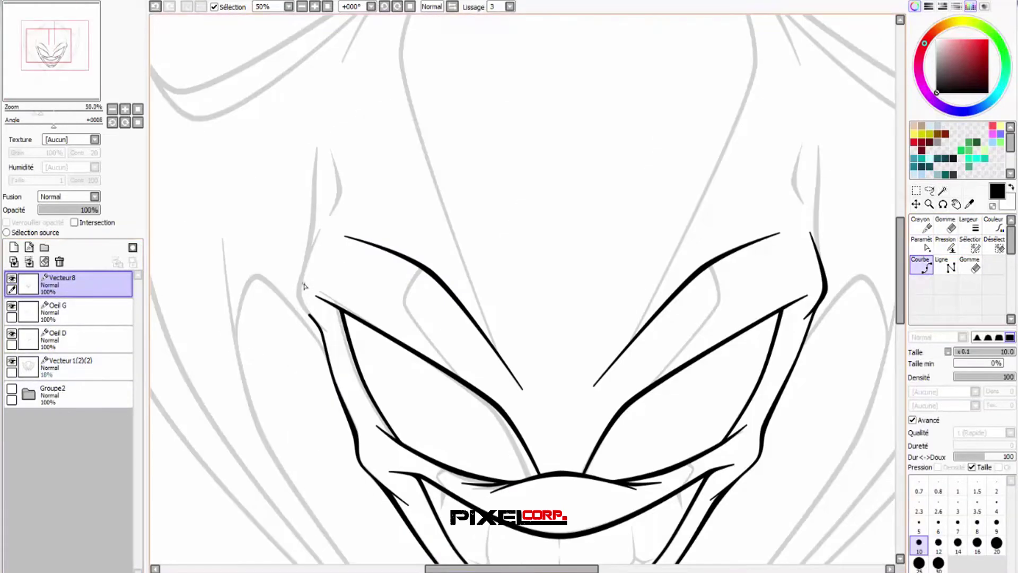
pyautogui.click(299, 285)
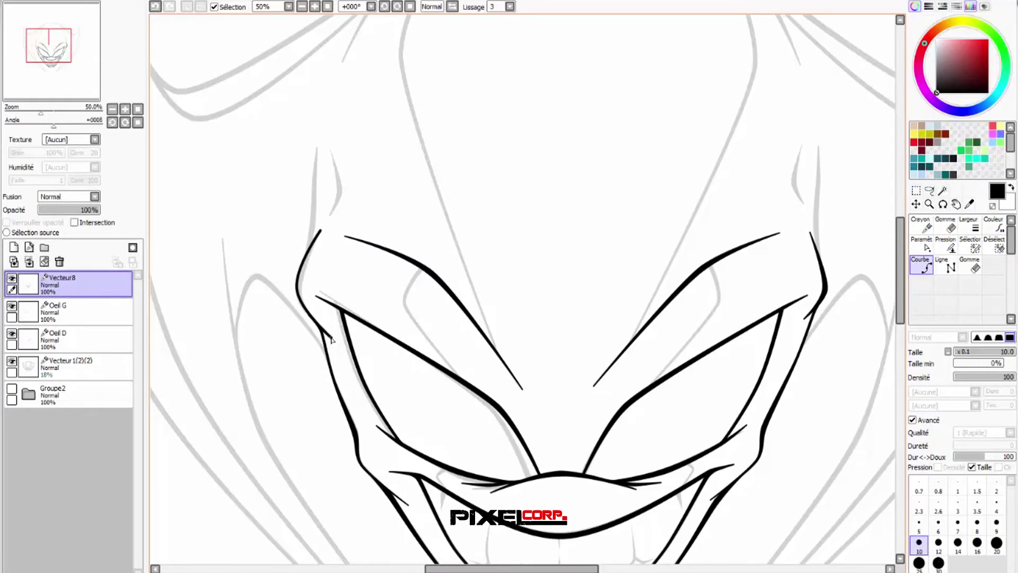
pyautogui.scroll(-2, 314, 291)
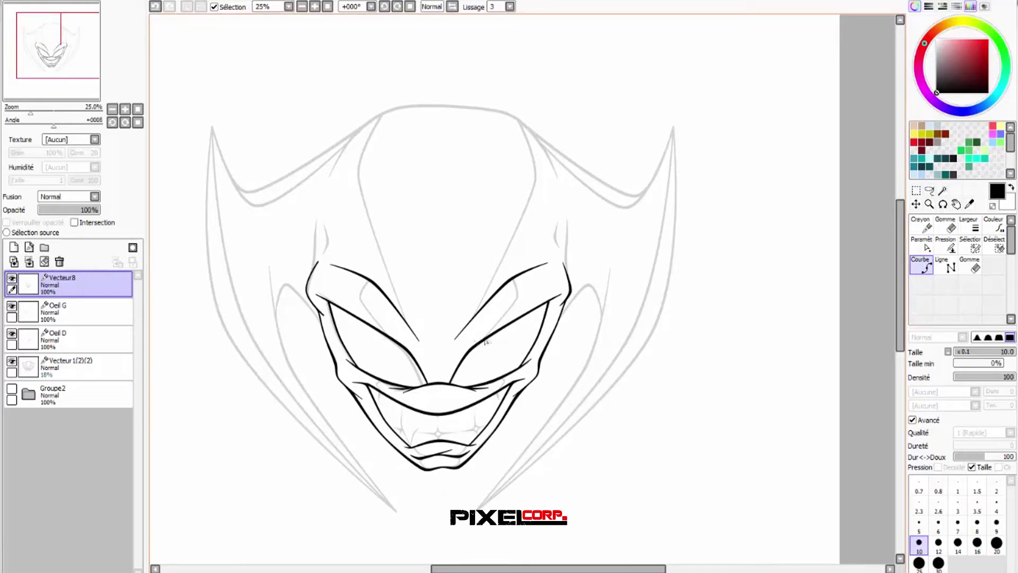
# - Adjust the left cheek line's upper end with the Déplacer mode so it lies on the new brow contour
pyautogui.click(926, 248)
pyautogui.scroll(4, 319, 319)
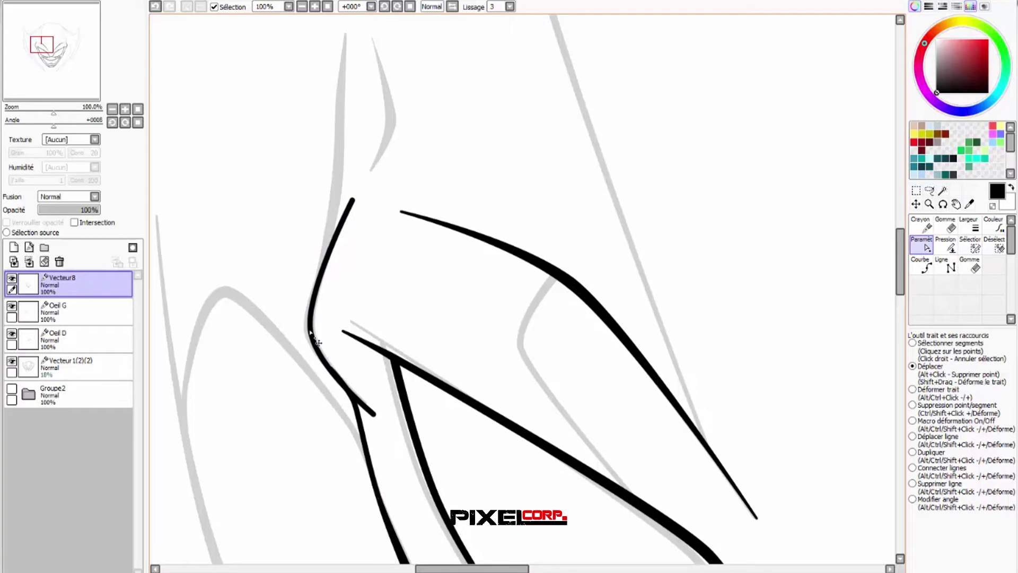
pyautogui.scroll(-3, 354, 384)
pyautogui.scroll(5, 355, 385)
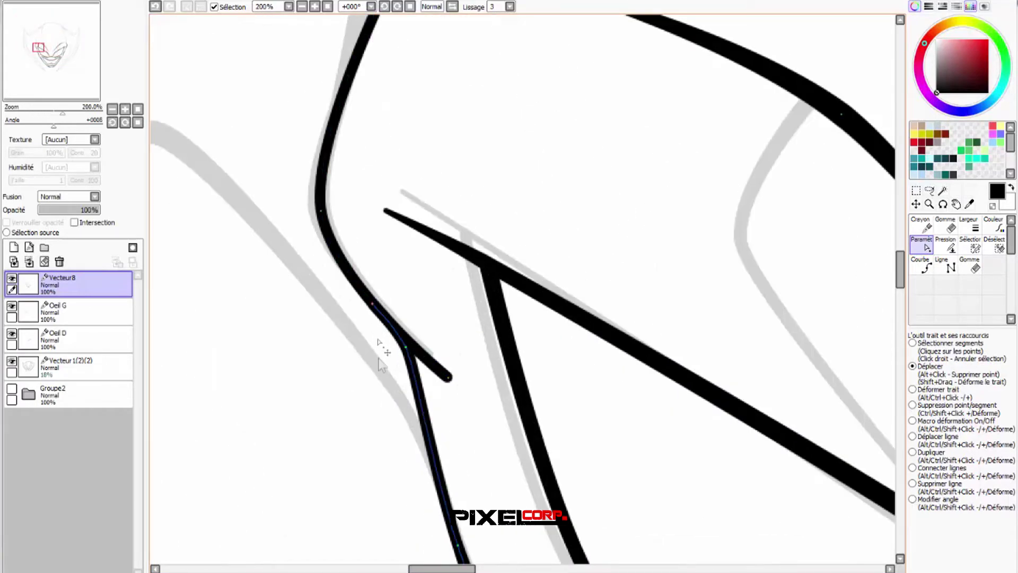
# - Try to thin the lower end of the left brow contour with the Pression tool, and undo the change
pyautogui.click(950, 246)
pyautogui.moveTo(448, 381)
pyautogui.mouseDown()
pyautogui.moveTo(364, 424)
pyautogui.moveTo(380, 425)
pyautogui.mouseUp()
pyautogui.click(155, 6)
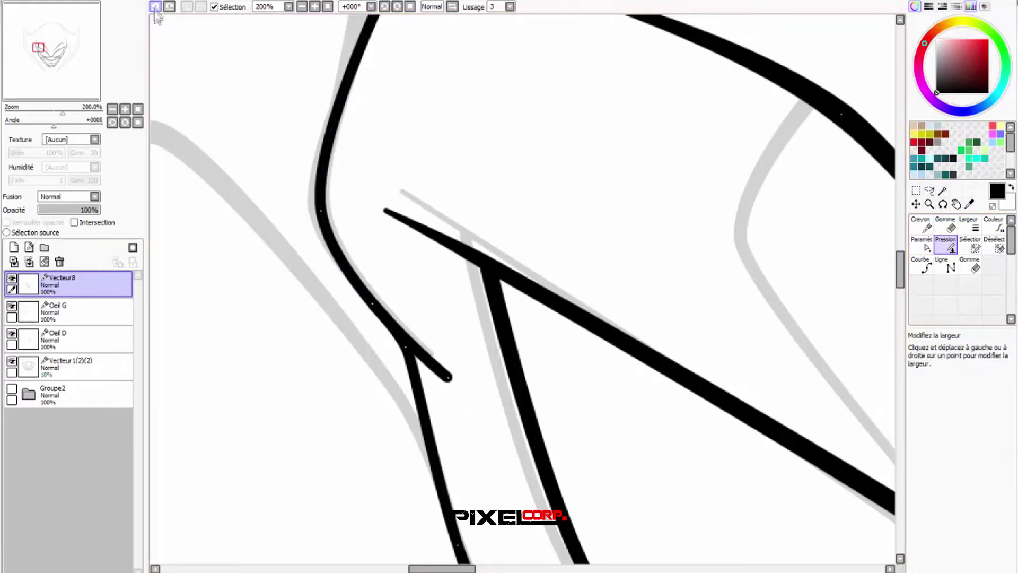
pyautogui.click(155, 7)
# - Edit the points at the left brow contour's lower end with the Déplacer mode
pyautogui.click(922, 245)
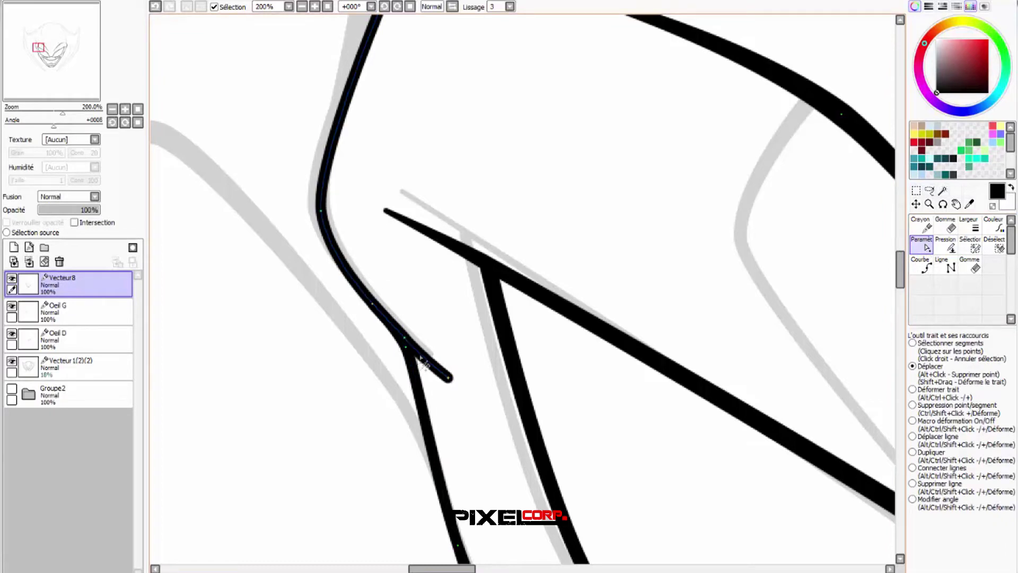
pyautogui.scroll(-3, 422, 361)
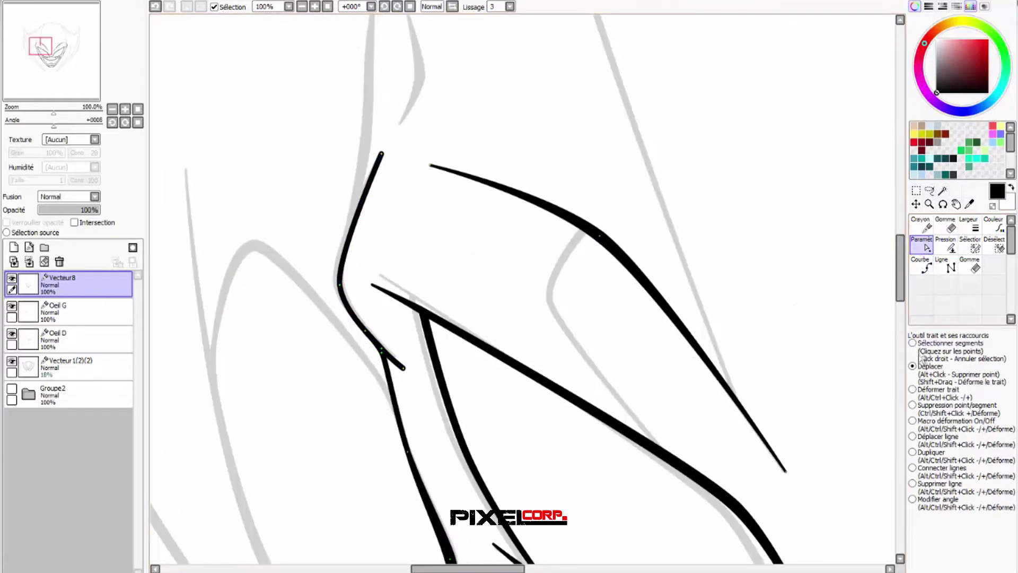
# - Adjust the left temple line's stroke width, thickening it at the bend and thinning its lower end
pyautogui.scroll(3, 360, 288)
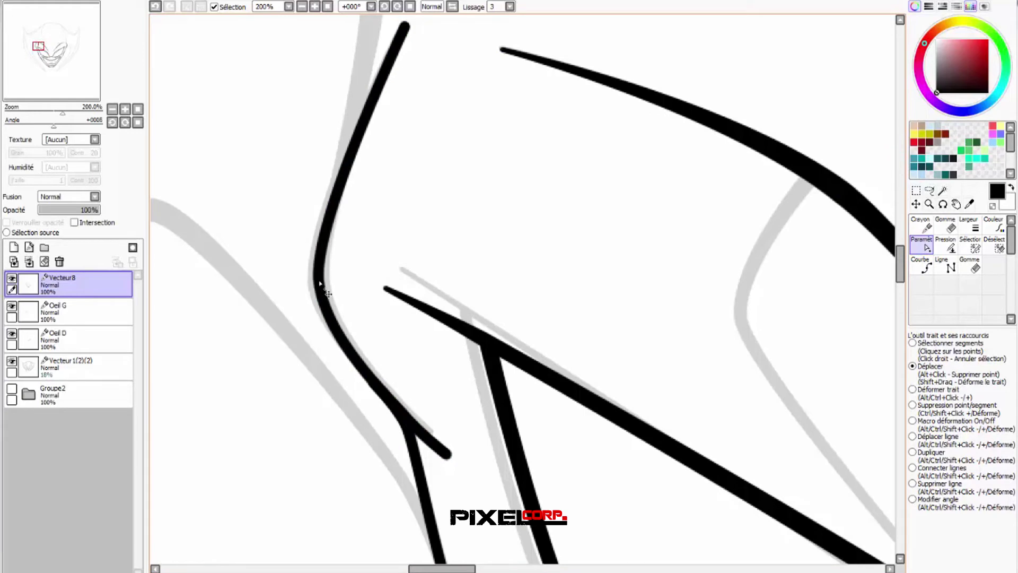
pyautogui.click(945, 246)
pyautogui.moveTo(318, 280)
pyautogui.mouseDown()
pyautogui.moveTo(693, 314)
pyautogui.moveTo(398, 393)
pyautogui.moveTo(331, 434)
pyautogui.mouseUp()
pyautogui.scroll(2, 460, 374)
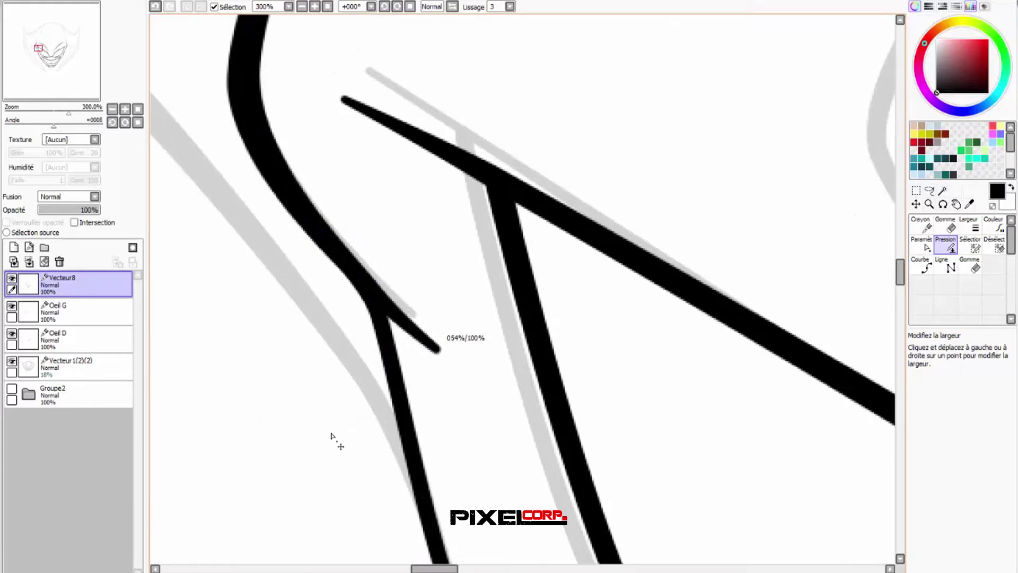
pyautogui.moveTo(323, 449); pyautogui.dragTo(323, 449)
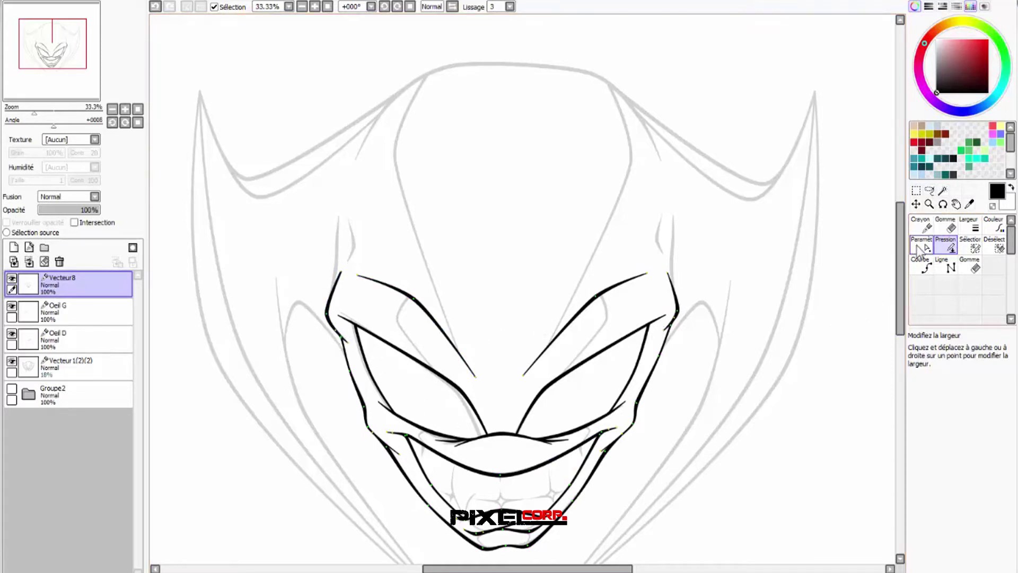
# - Taper the upper end of the left temple line to a fine point with the Pression tool
pyautogui.click(923, 265)
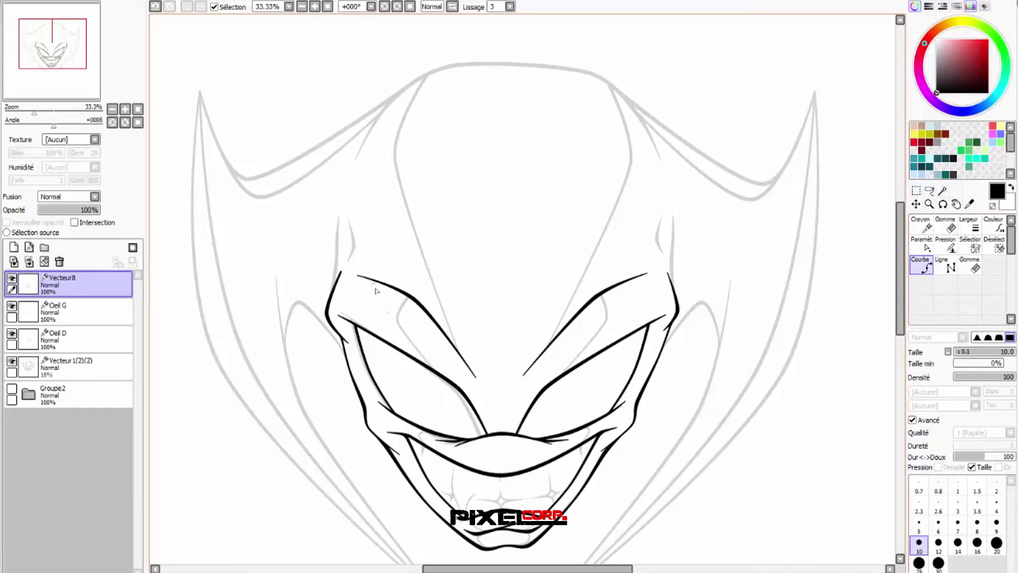
pyautogui.scroll(4, 334, 260)
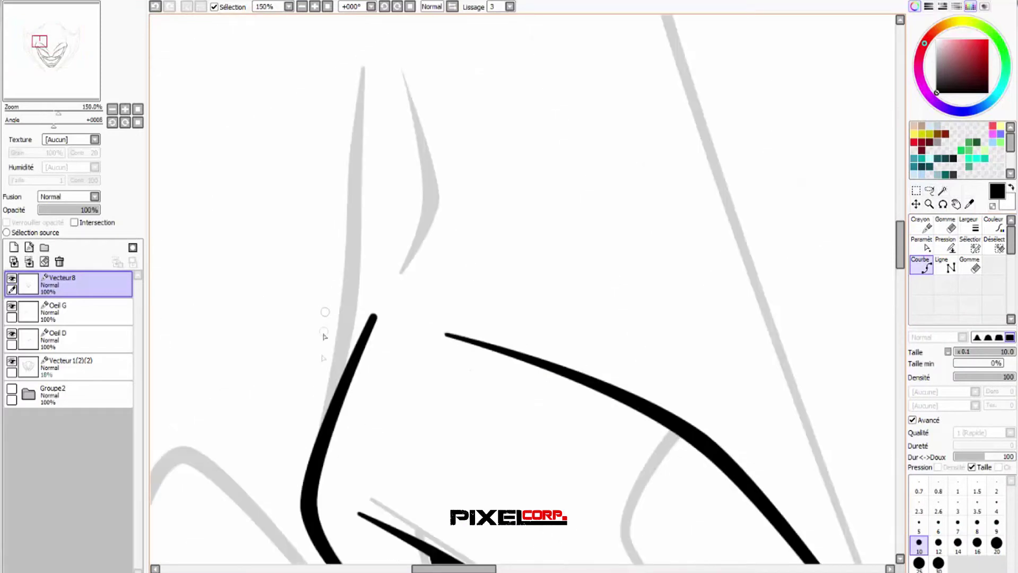
pyautogui.click(946, 247)
pyautogui.moveTo(375, 319)
pyautogui.mouseDown()
pyautogui.moveTo(297, 368)
pyautogui.moveTo(316, 393)
pyautogui.mouseUp()
pyautogui.scroll(-3, 310, 341)
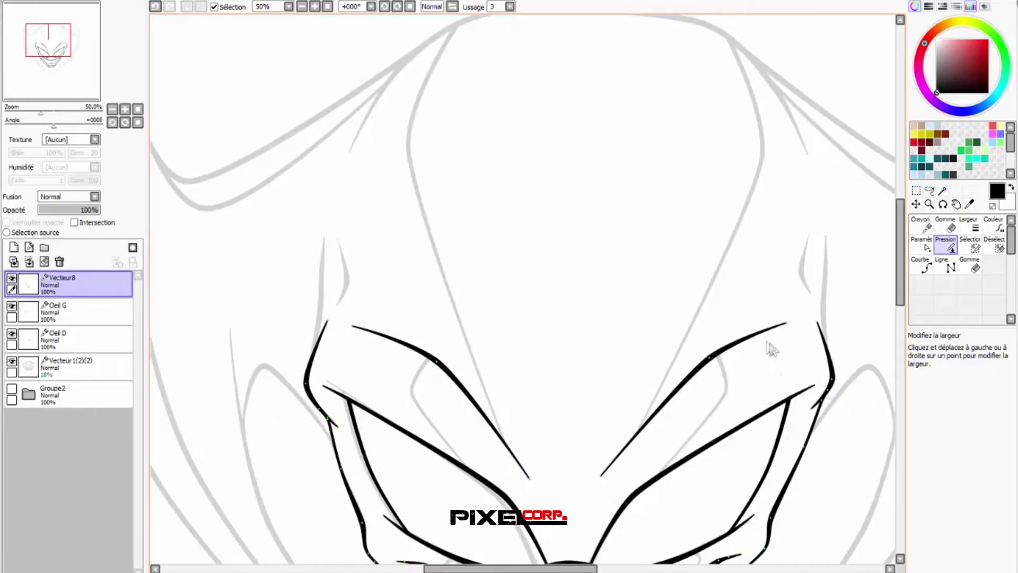
# - Draw a size 10 curve from the left temple line up the left side of the skull
pyautogui.click(921, 265)
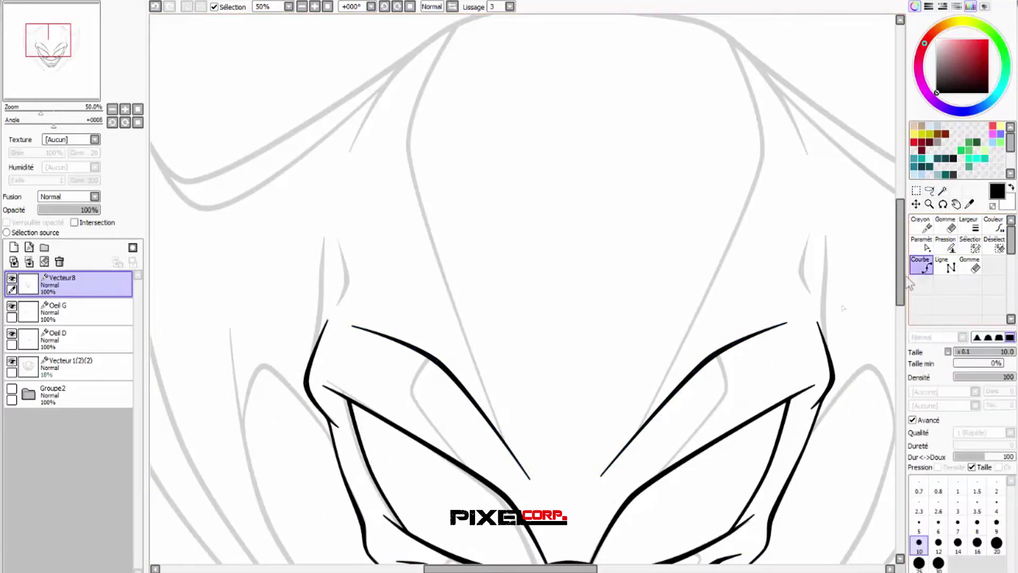
pyautogui.scroll(3, 295, 393)
pyautogui.click(295, 411)
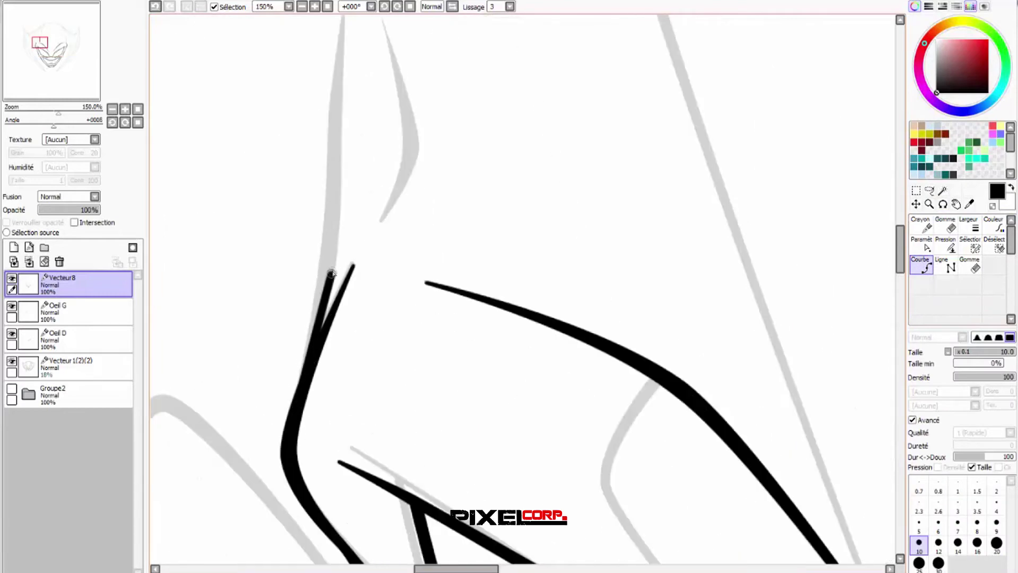
pyautogui.scroll(-3, 330, 256)
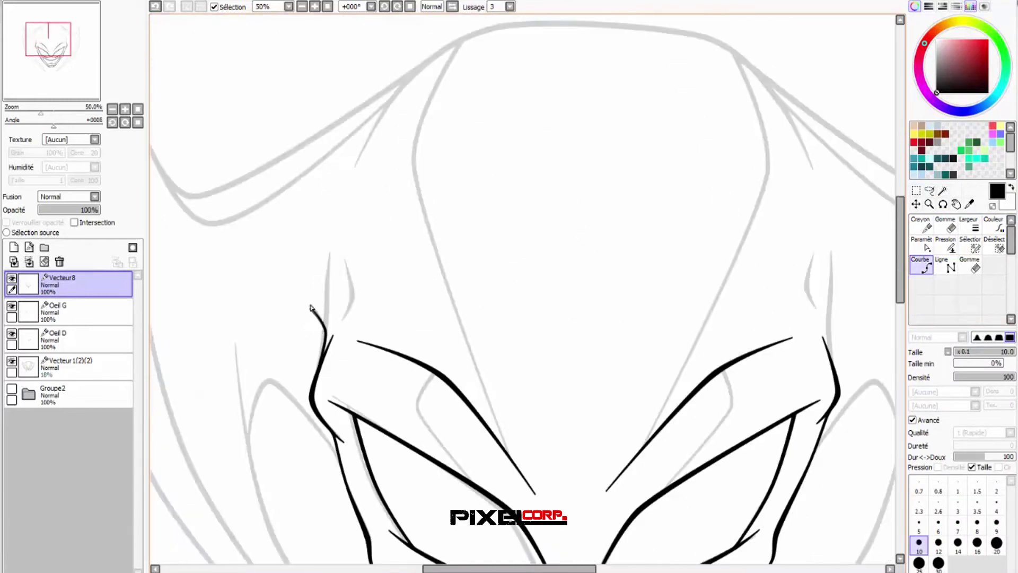
pyautogui.scroll(2, 331, 256)
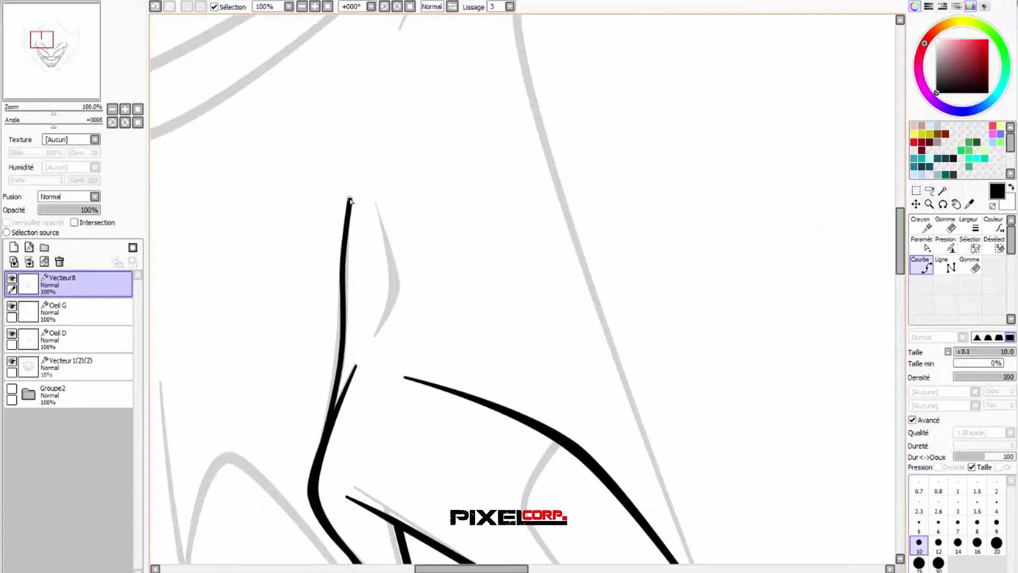
pyautogui.scroll(-3, 349, 200)
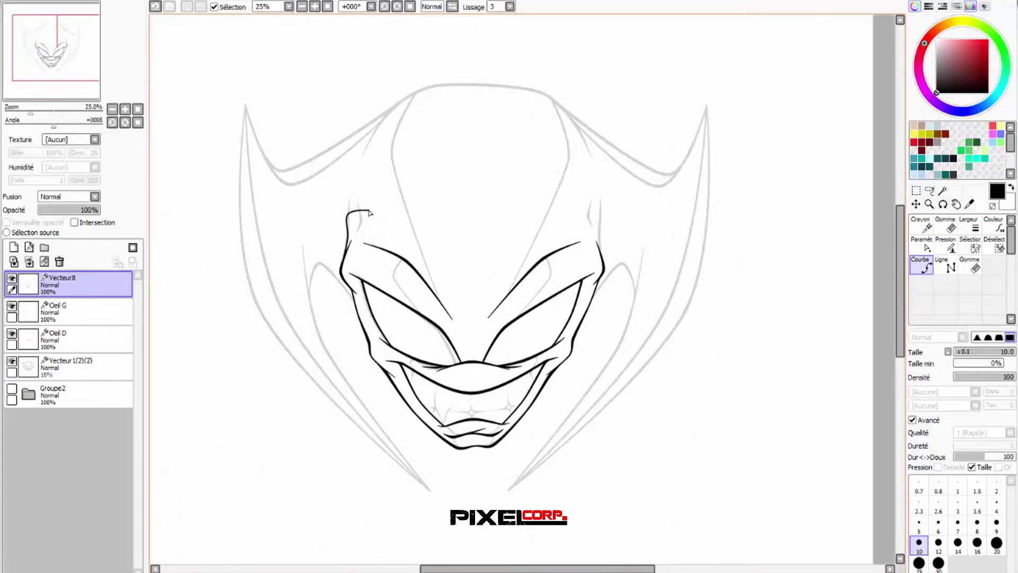
pyautogui.scroll(1, 352, 80)
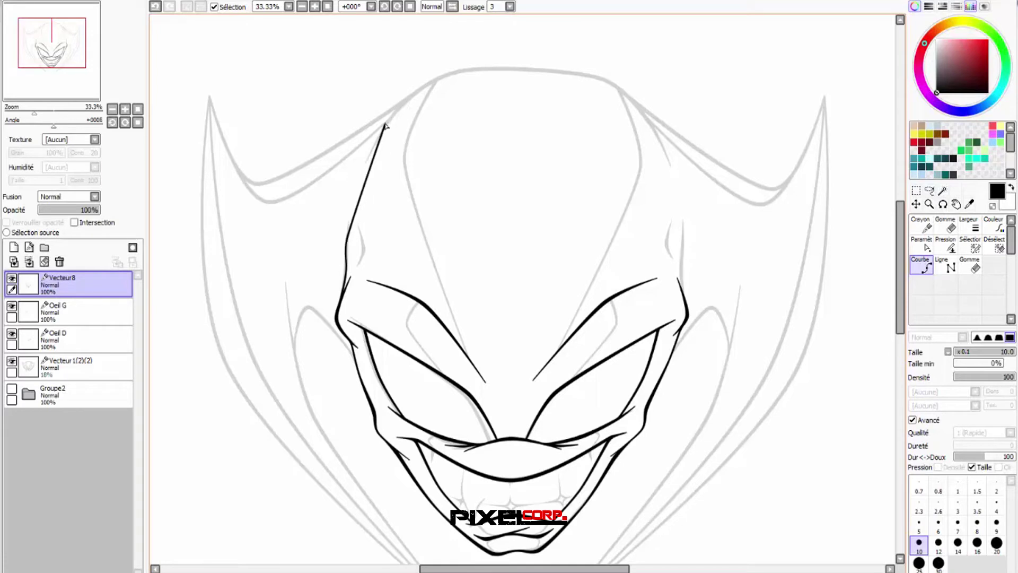
pyautogui.click(385, 126)
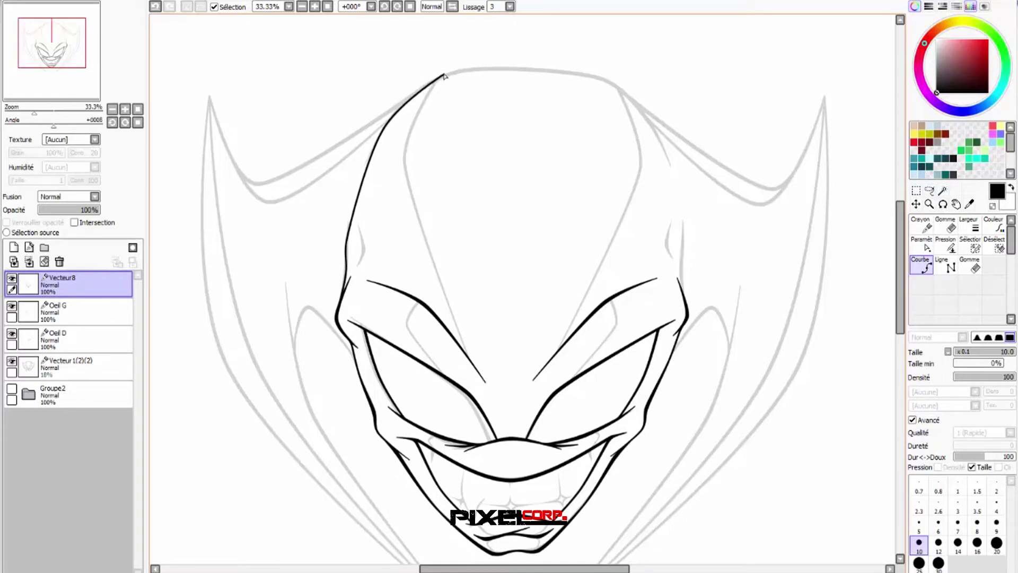
# - Continue the skull curve over the crown and down the right side, ending it on the right temple line
pyautogui.click(462, 68)
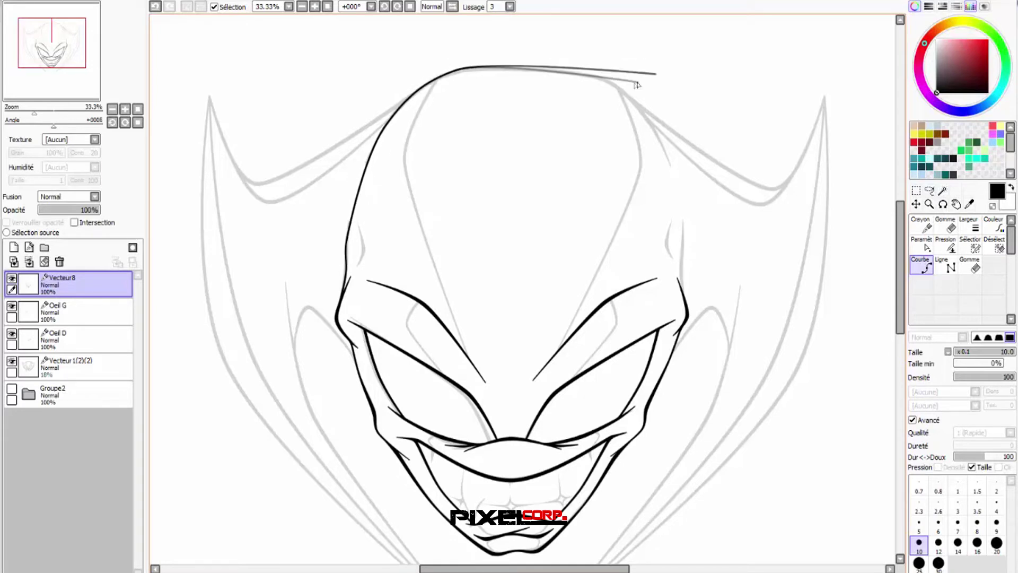
pyautogui.click(608, 71)
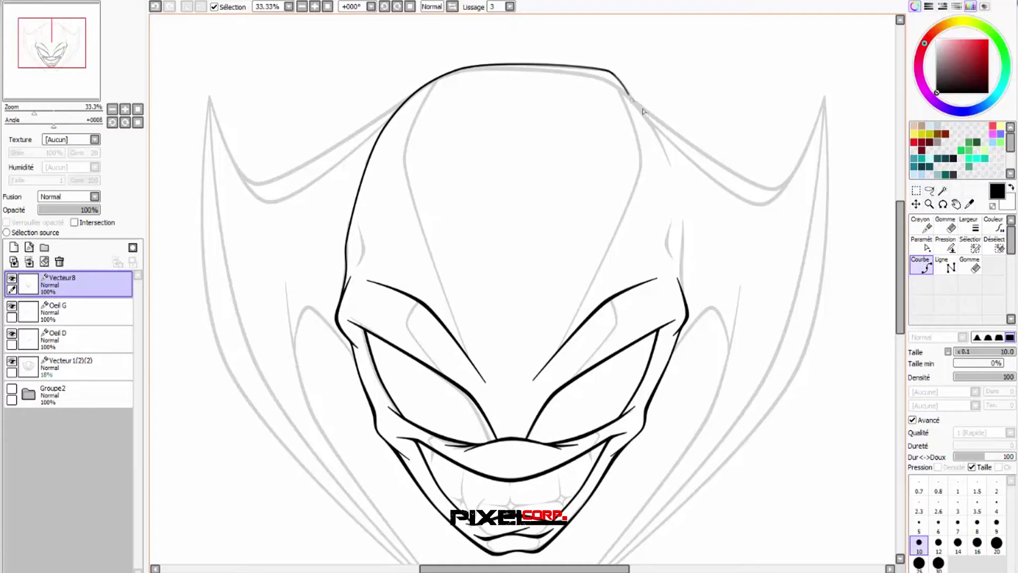
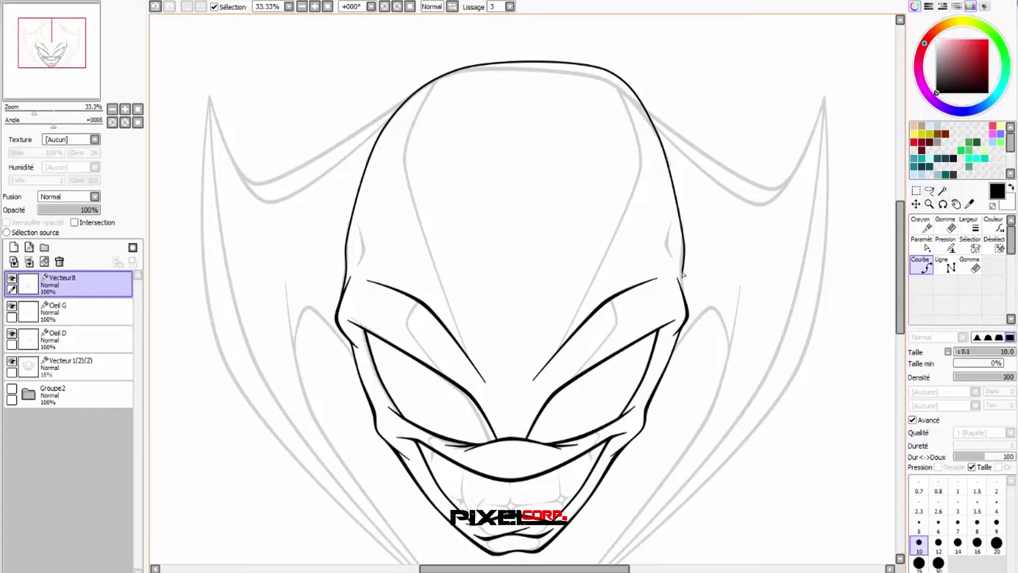
pyautogui.scroll(-1, 684, 284)
pyautogui.scroll(3, 684, 291)
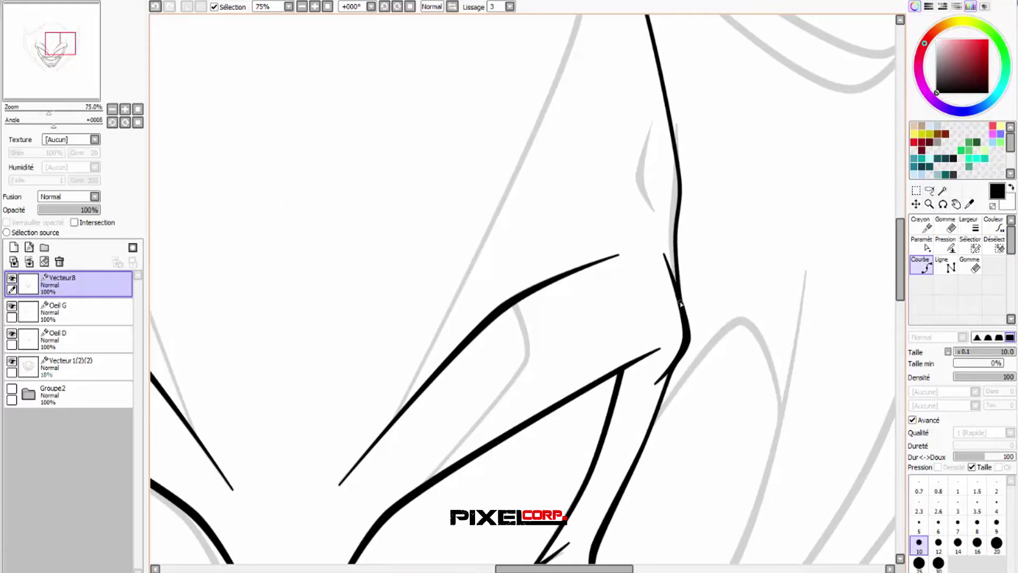
pyautogui.scroll(1, 682, 303)
pyautogui.doubleClick(681, 302)
# - Move the skull outline's control points at the right temple and crown to smooth and balance its shape
pyautogui.click(923, 247)
pyautogui.scroll(-3, 600, 295)
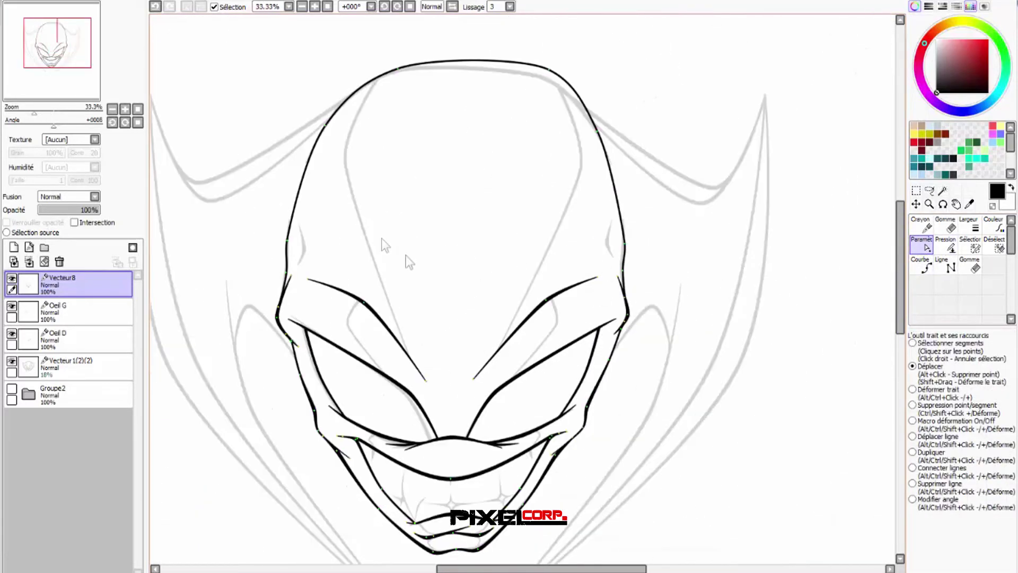
pyautogui.scroll(1, 624, 250)
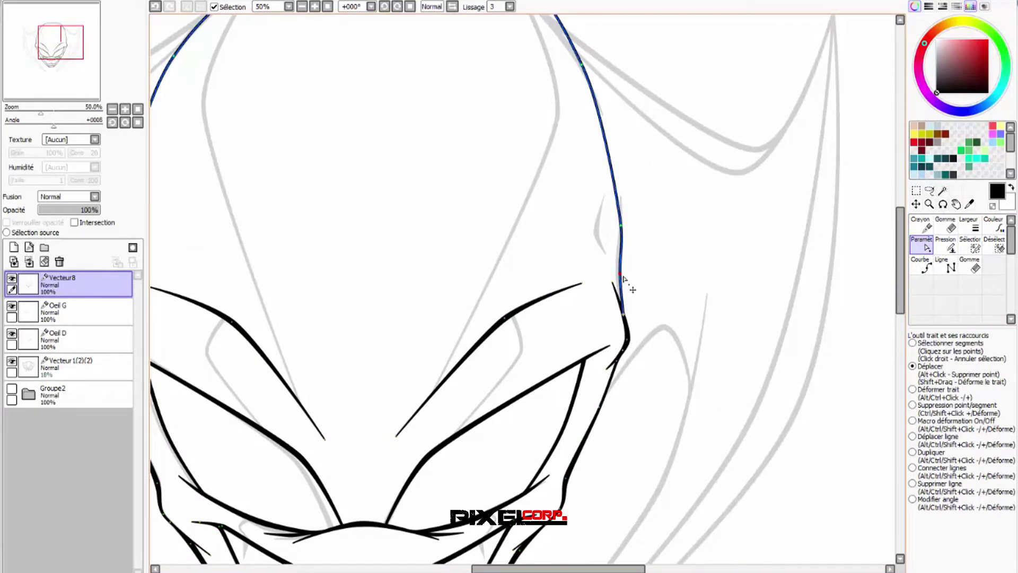
pyautogui.scroll(-1, 630, 316)
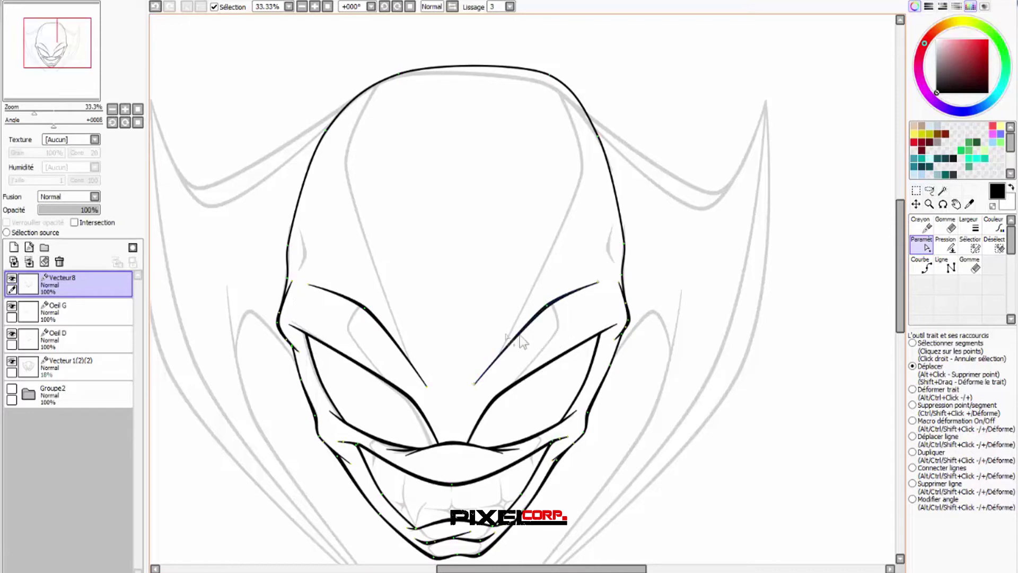
pyautogui.scroll(-1, 539, 162)
pyautogui.scroll(1, 556, 93)
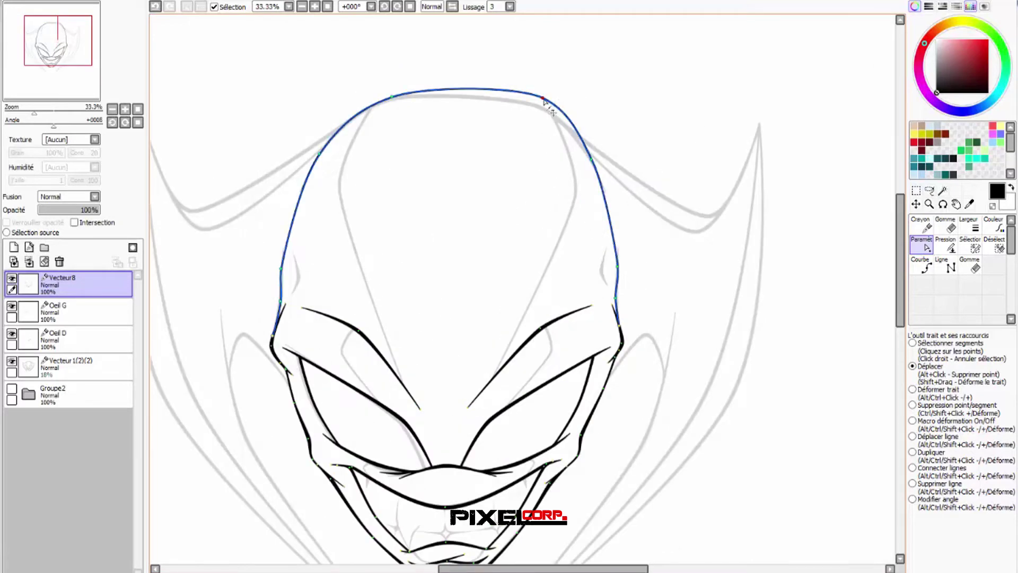
pyautogui.scroll(1, 555, 100)
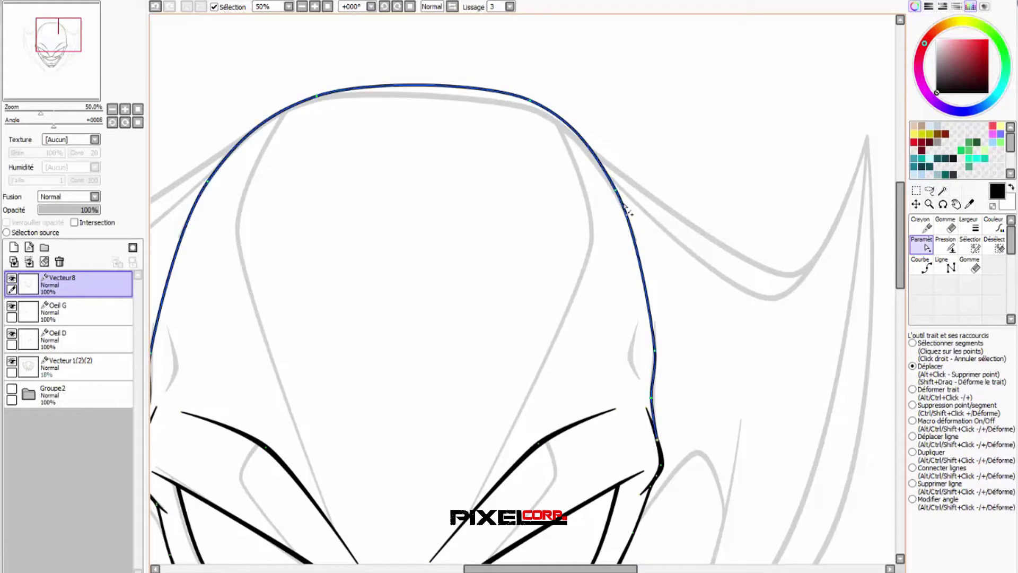
pyautogui.scroll(-2, 626, 195)
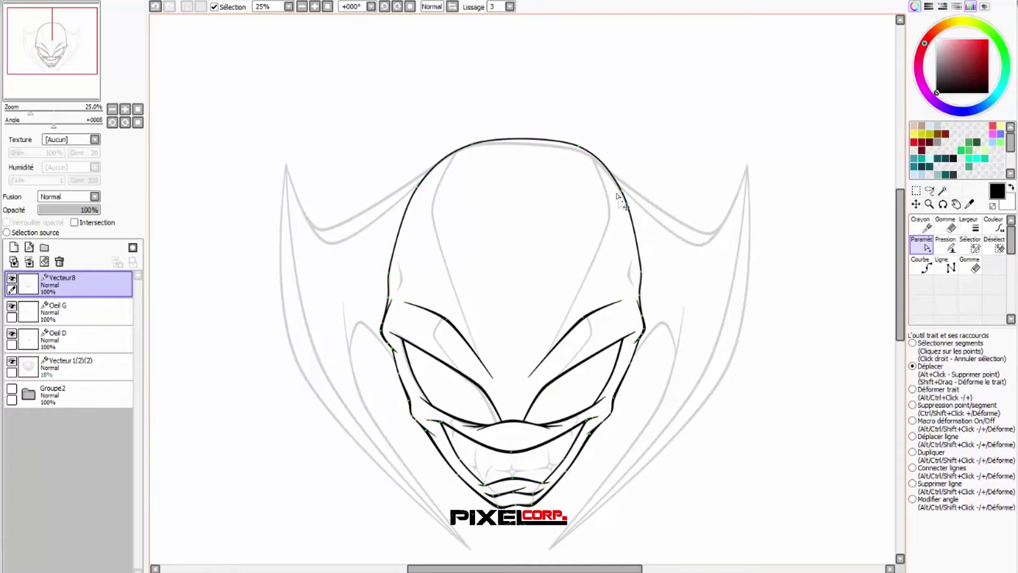
# - Hide the sketch layer Vecteur 1(2)(2) and shift the skull outline's upper-right point slightly inward for better symmetry
pyautogui.click(12, 362)
pyautogui.scroll(1, 599, 155)
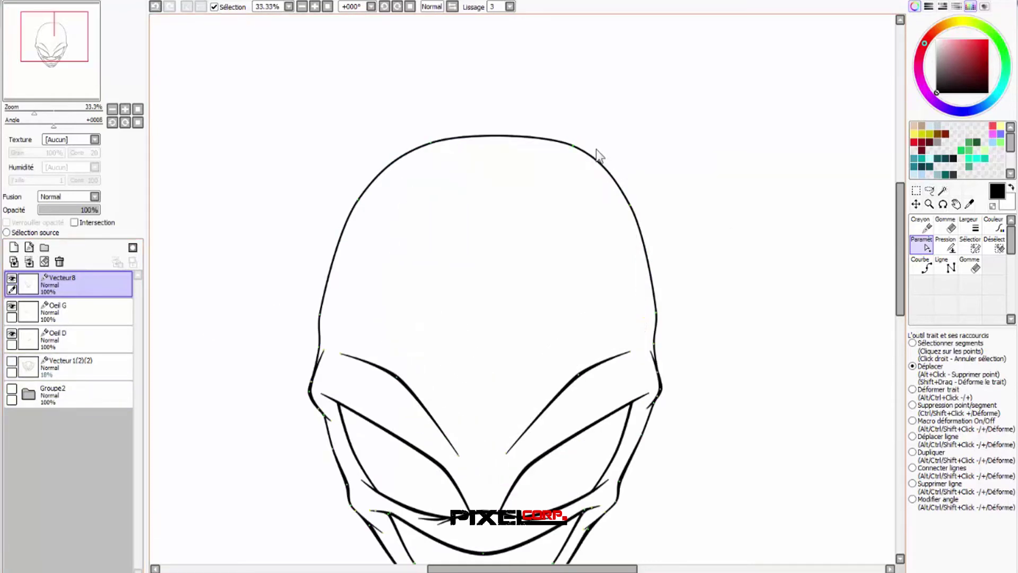
pyautogui.scroll(1, 592, 196)
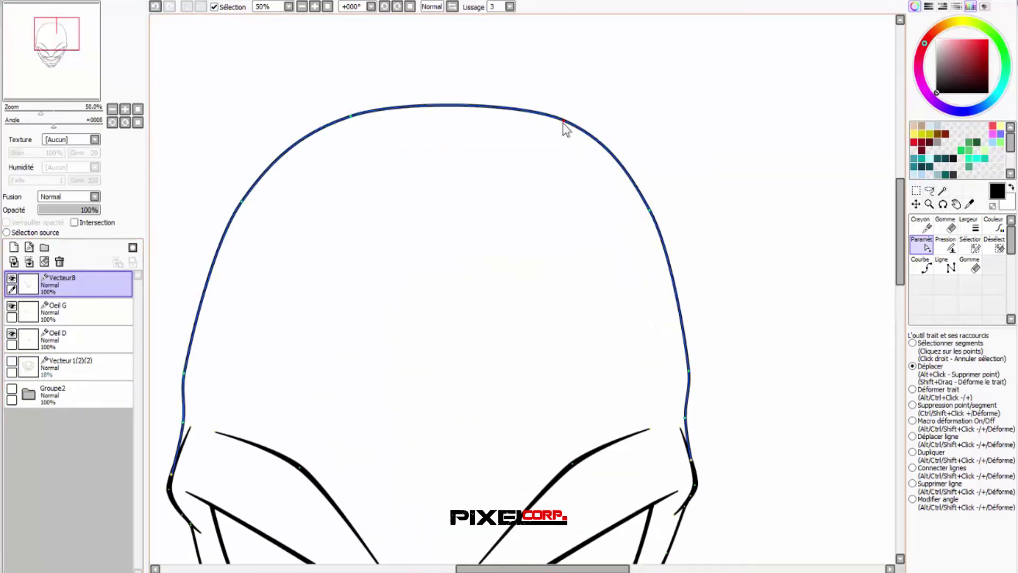
pyautogui.moveTo(563, 122); pyautogui.dragTo(551, 119)
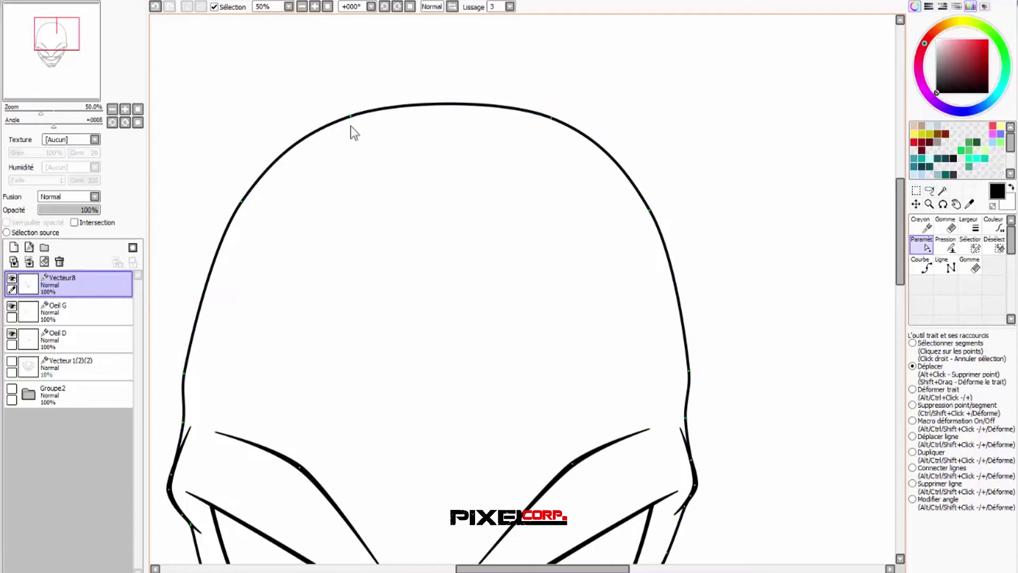
pyautogui.scroll(-2, 451, 194)
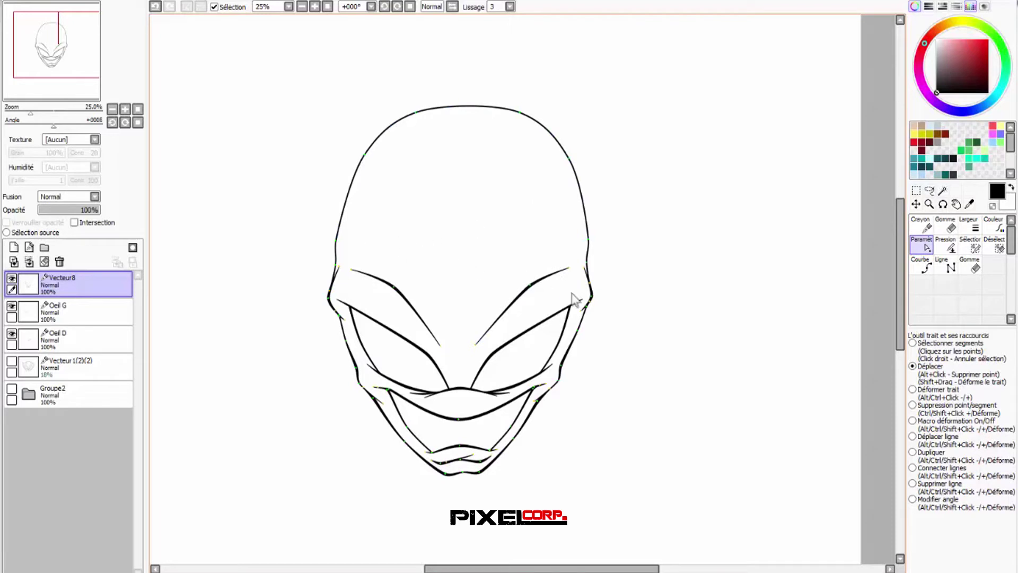
# - Vary the skull outline's stroke width, thickening it at the temple points and across the crown
pyautogui.click(951, 247)
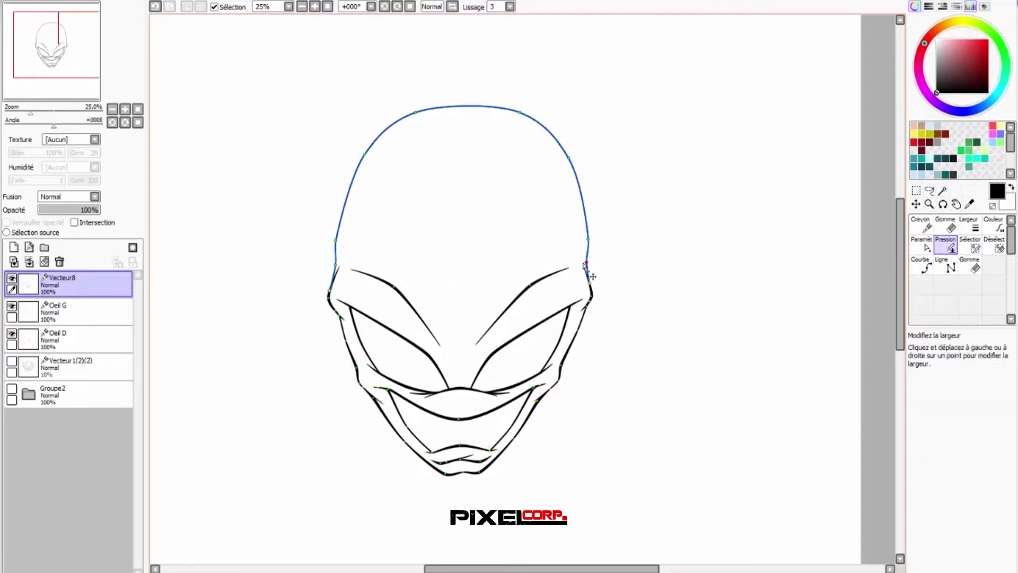
pyautogui.moveTo(335, 264); pyautogui.dragTo(387, 259)
pyautogui.moveTo(415, 113); pyautogui.dragTo(665, 135)
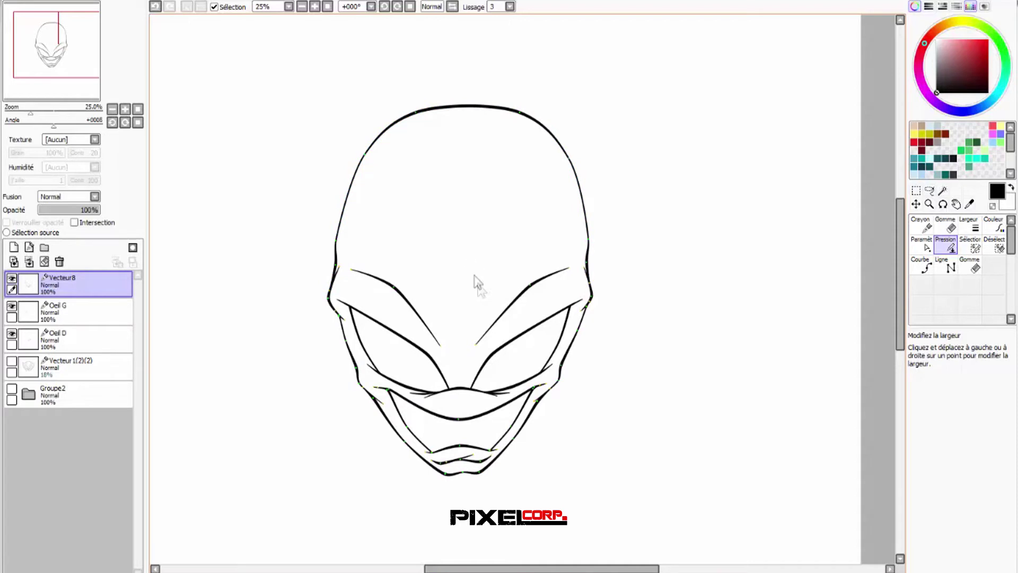
pyautogui.scroll(-2, 382, 382)
pyautogui.scroll(1, 403, 455)
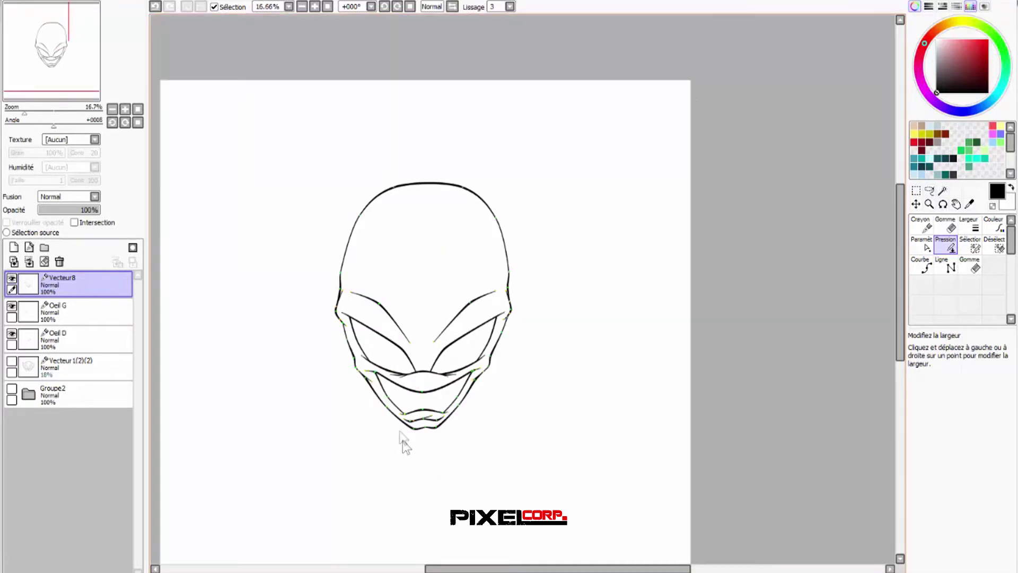
# - Show the sketch layer Vecteur 1(2)(2) again and trace the small crease at the left temple with a three-point curve
pyautogui.click(12, 361)
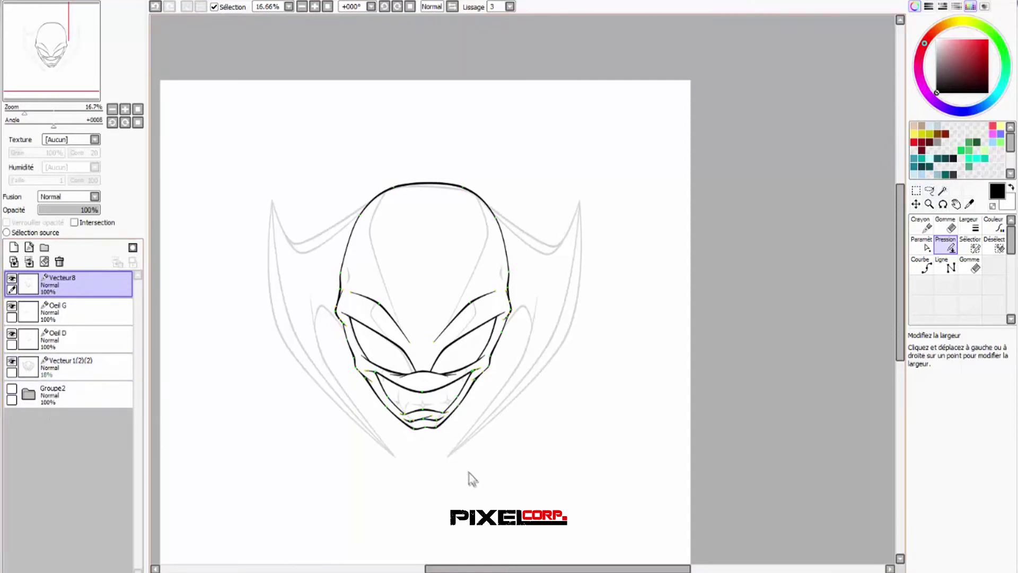
pyautogui.click(921, 265)
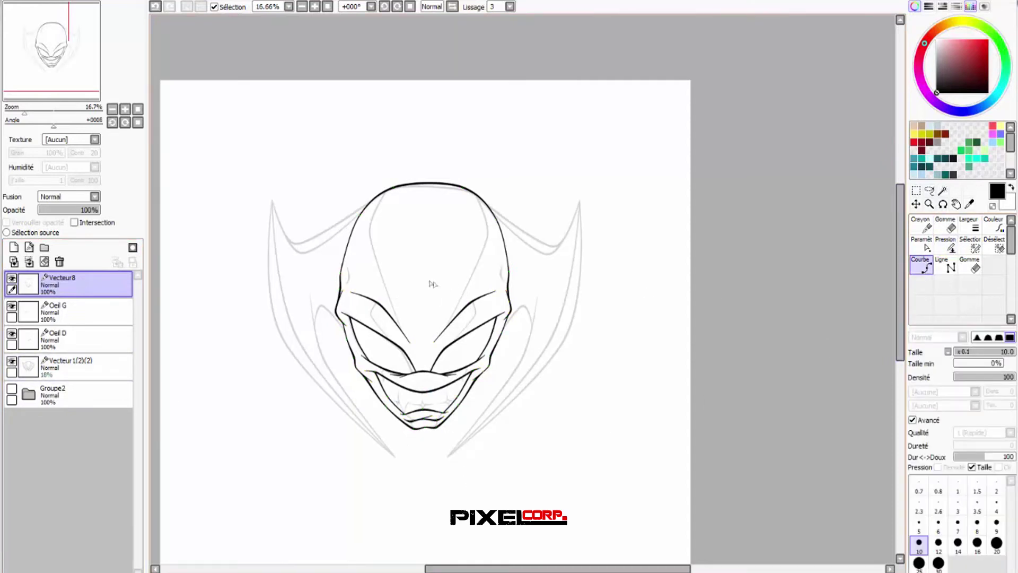
pyautogui.scroll(2, 445, 208)
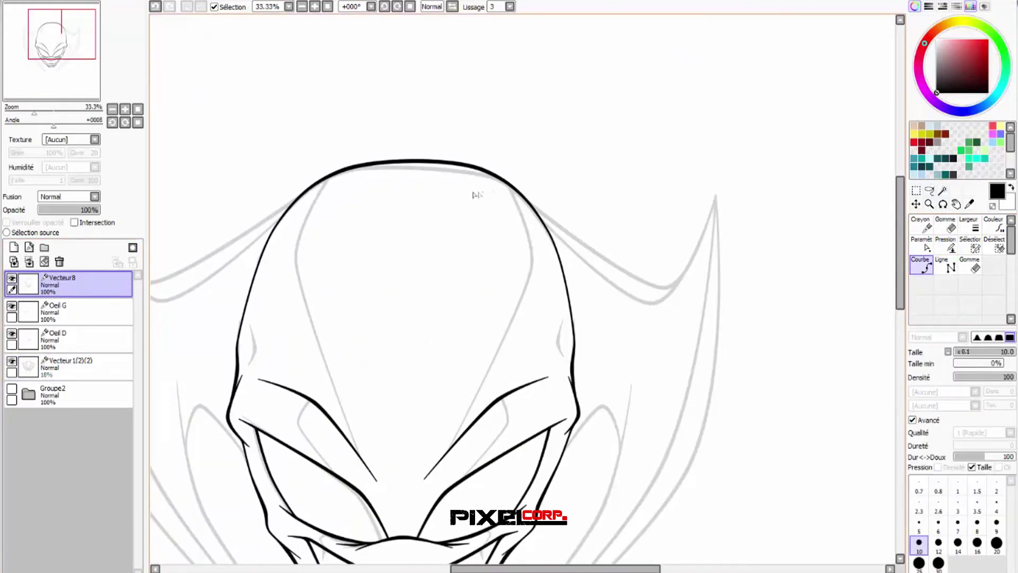
pyautogui.scroll(-1, 339, 243)
pyautogui.scroll(3, 325, 281)
pyautogui.click(318, 280)
pyautogui.click(334, 243)
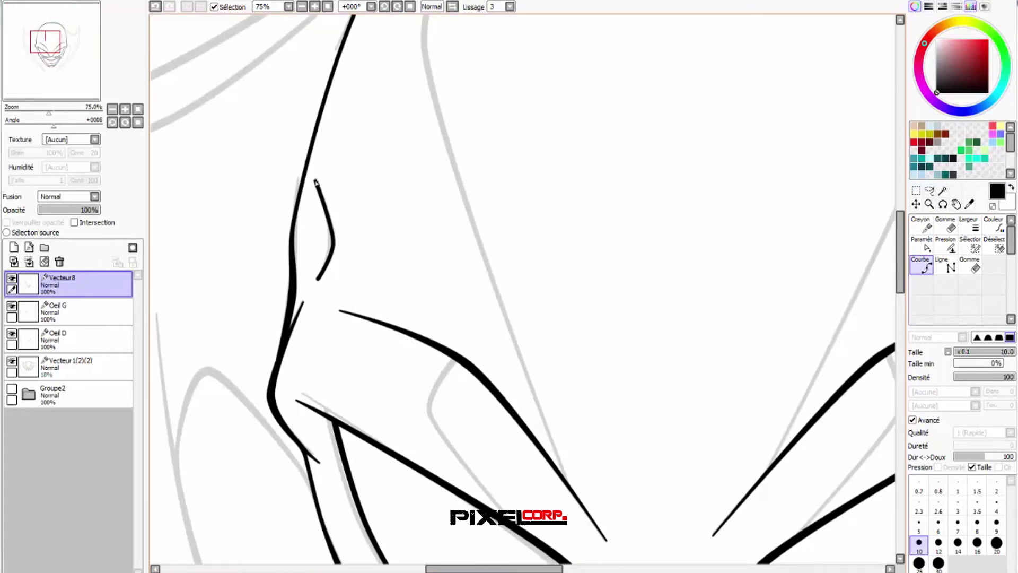
pyautogui.doubleClick(316, 181)
pyautogui.scroll(-1, 306, 239)
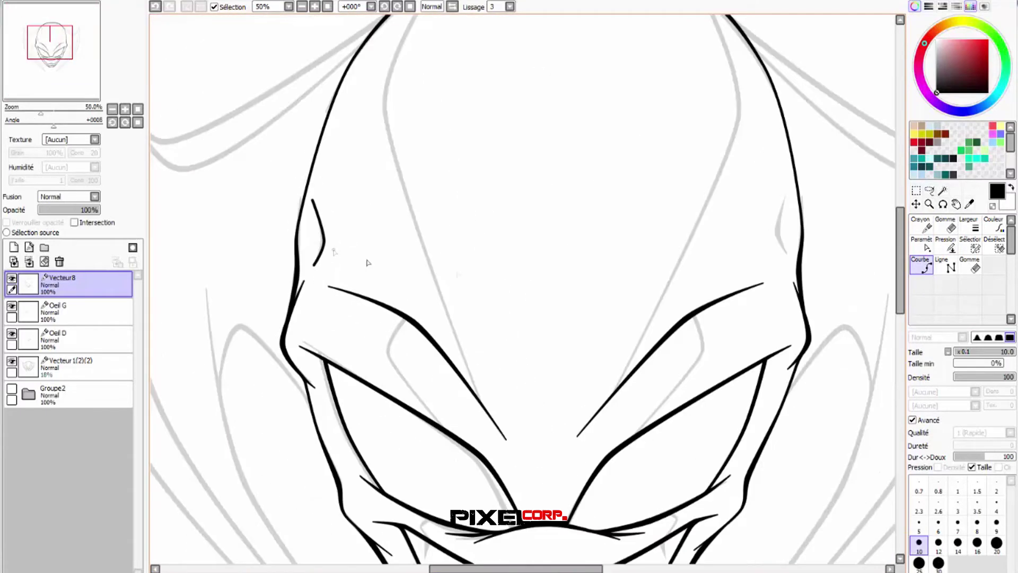
# - Trace the right temple crease with a three-point curve, and thicken both temple creases at their middle points
pyautogui.click(775, 233)
pyautogui.doubleClick(789, 194)
pyautogui.click(946, 245)
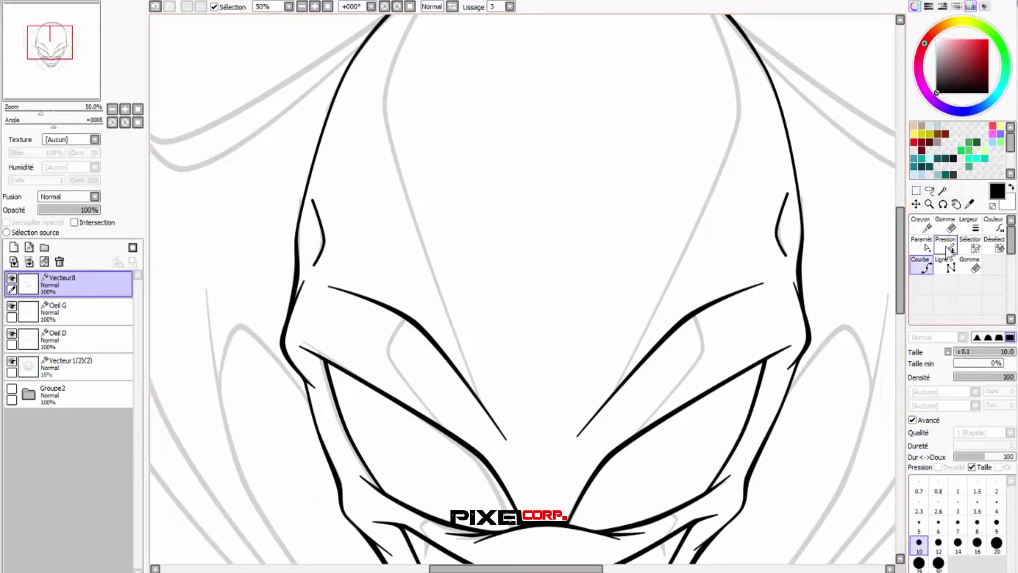
pyautogui.moveTo(776, 234); pyautogui.dragTo(870, 234)
pyautogui.moveTo(323, 242); pyautogui.dragTo(436, 242)
# - Fine-tune the stroke width of the skull outline and creases around the temples
pyautogui.moveTo(297, 226); pyautogui.dragTo(295, 224)
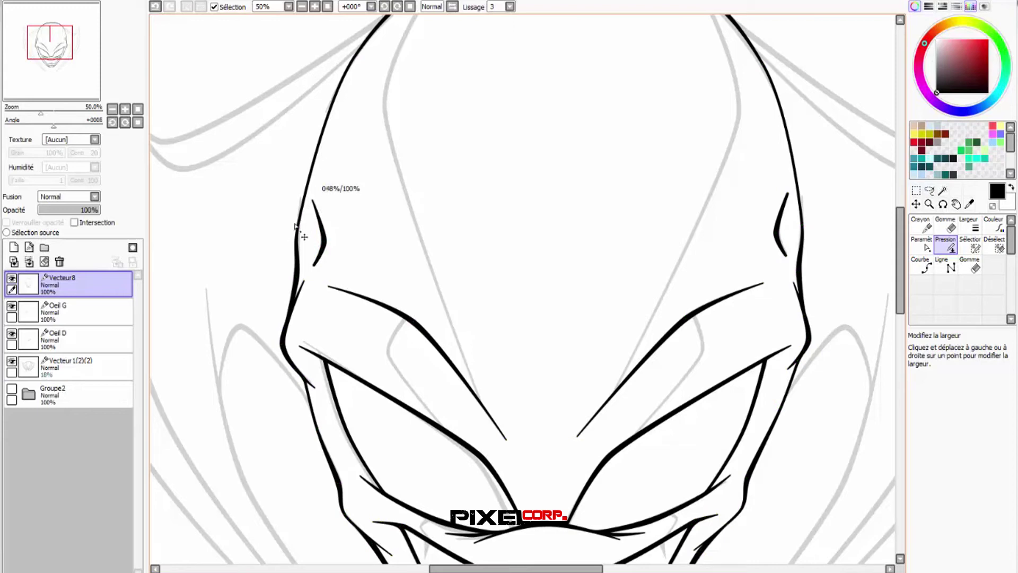
pyautogui.moveTo(314, 265); pyautogui.dragTo(301, 283)
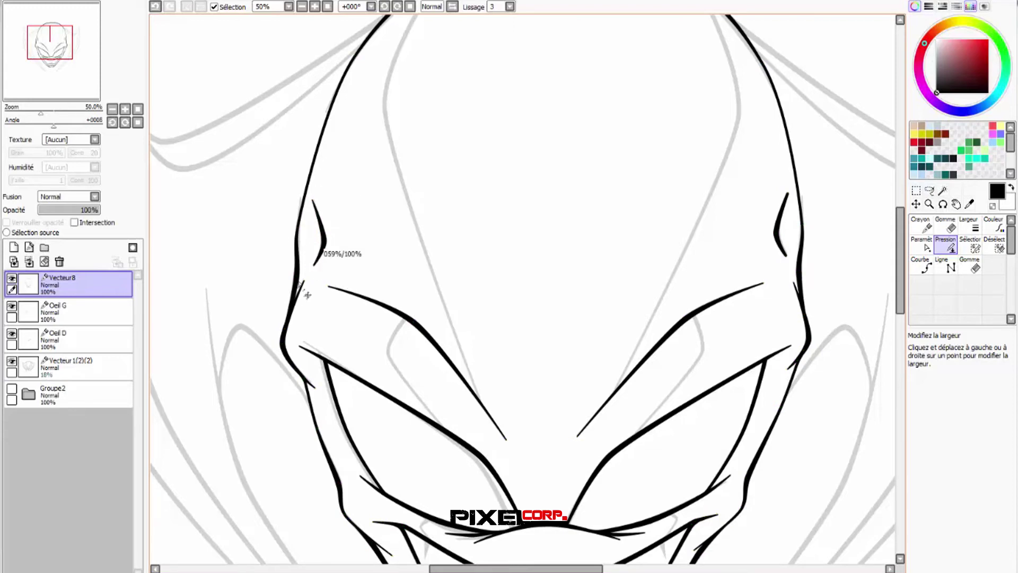
pyautogui.scroll(-2, 344, 251)
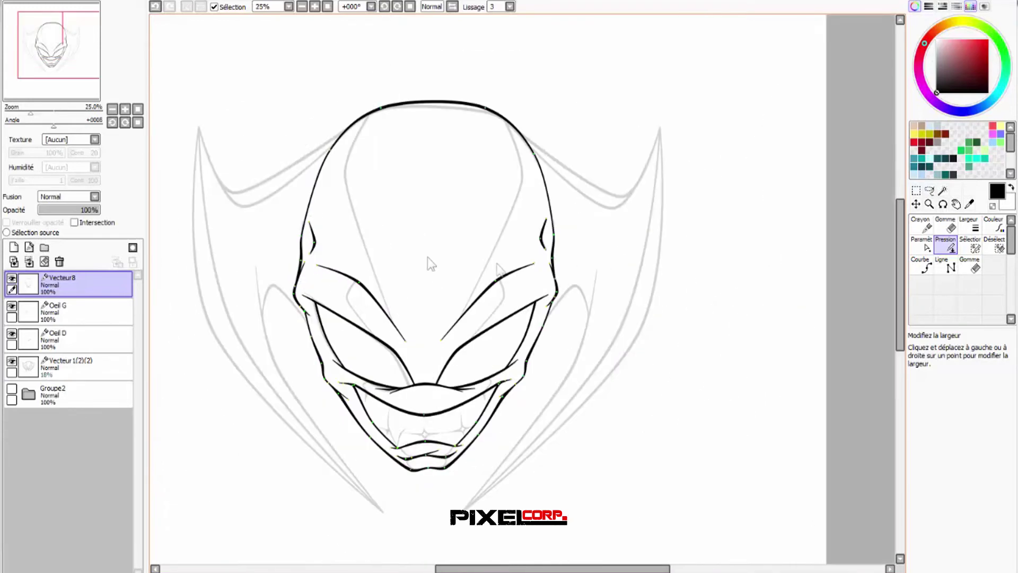
pyautogui.scroll(1, 547, 245)
pyautogui.moveTo(544, 247); pyautogui.dragTo(536, 256)
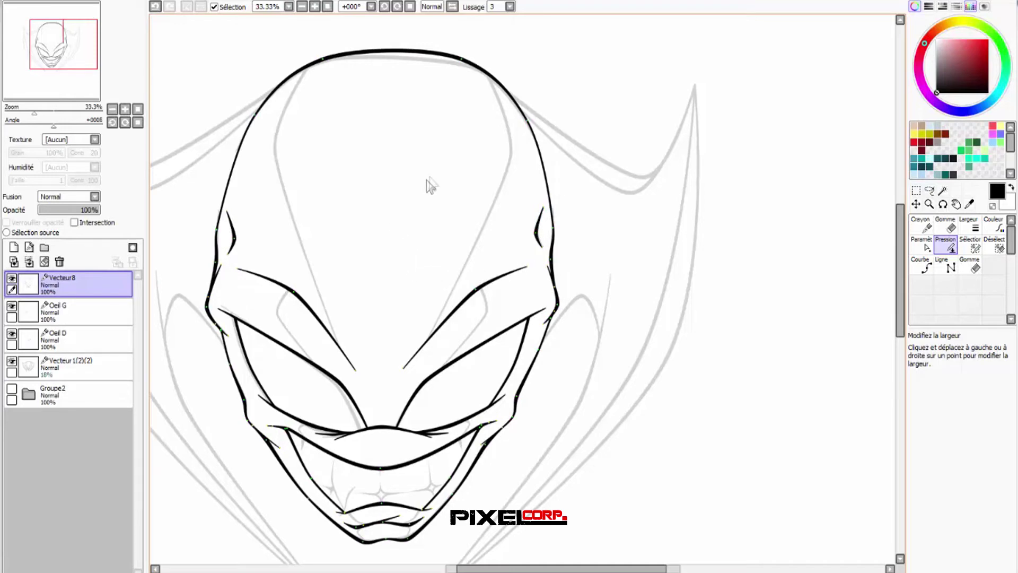
pyautogui.scroll(-1, 428, 180)
pyautogui.scroll(-1, 523, 366)
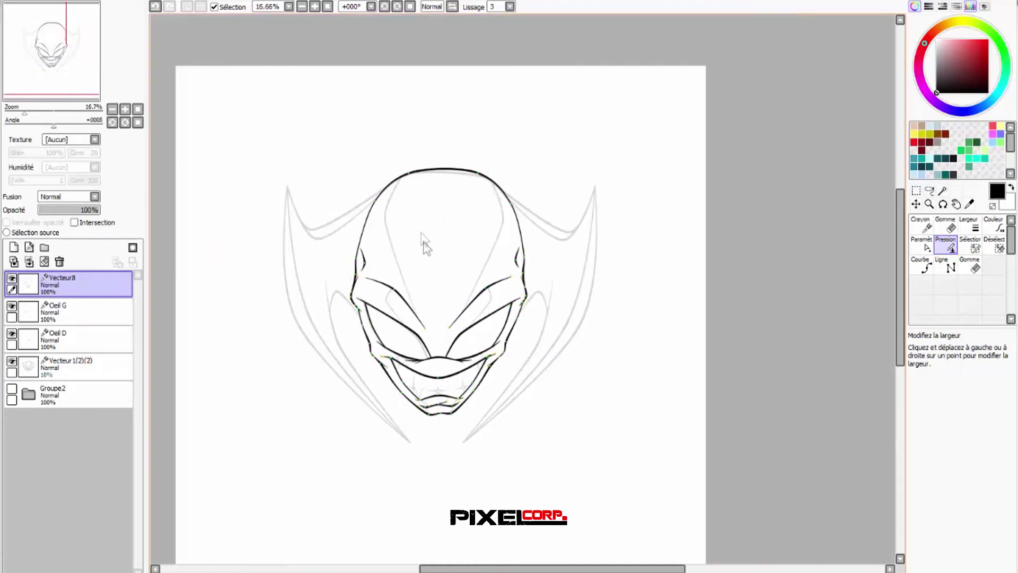
# - Trace the left forehead line with a curve from the crown through its outer bend to the inner end of the left brow
pyautogui.click(928, 269)
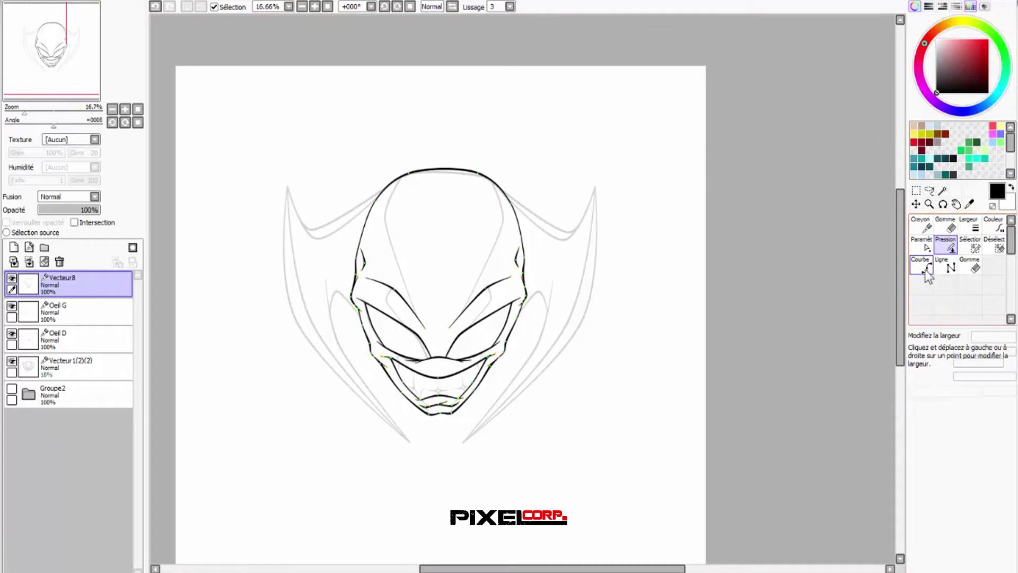
pyautogui.scroll(4, 400, 213)
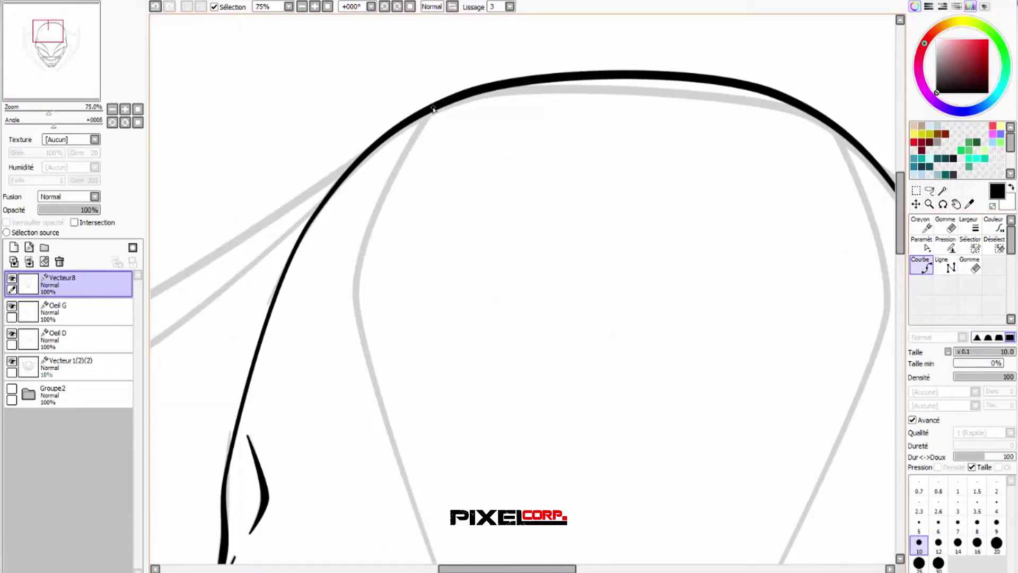
pyautogui.click(353, 292)
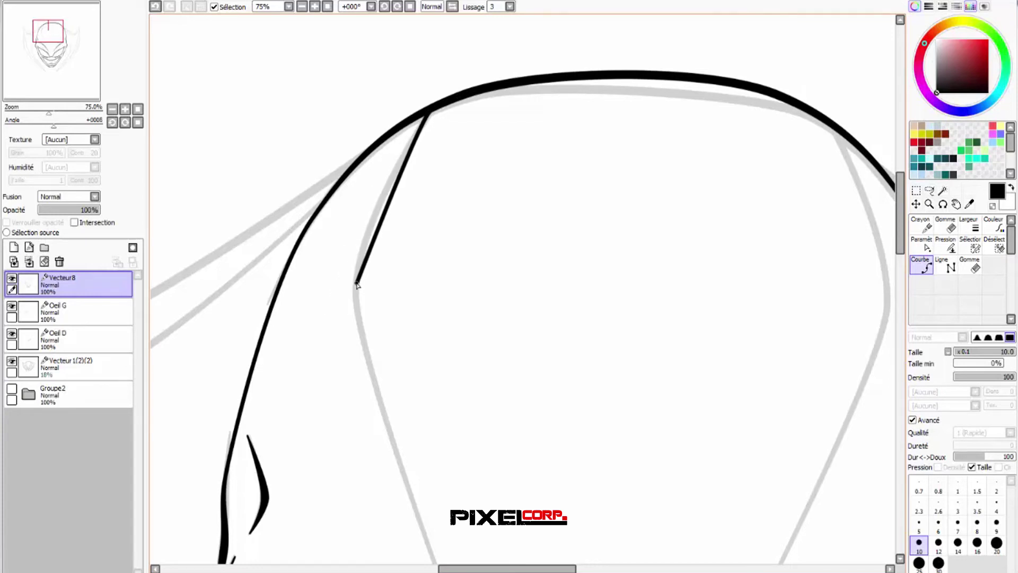
pyautogui.scroll(-4, 352, 291)
pyautogui.click(417, 412)
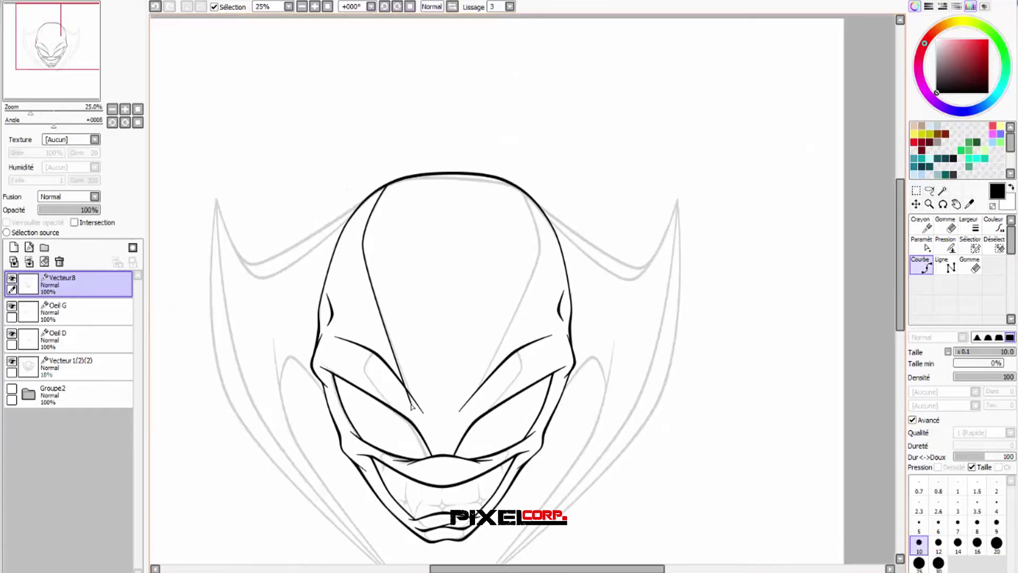
pyautogui.scroll(4, 412, 406)
pyautogui.scroll(3, 411, 398)
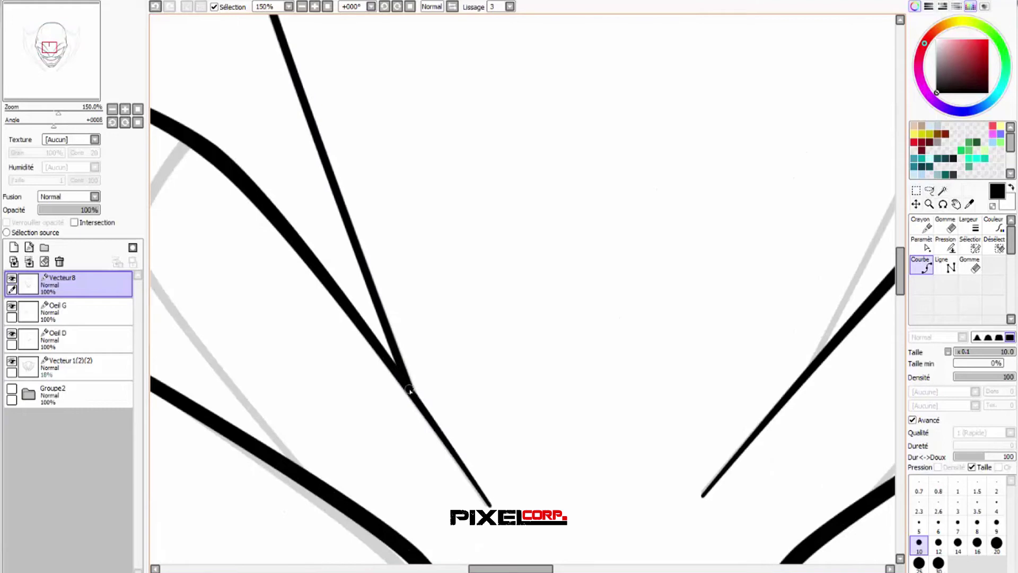
pyautogui.scroll(-3, 411, 398)
pyautogui.scroll(-1, 411, 455)
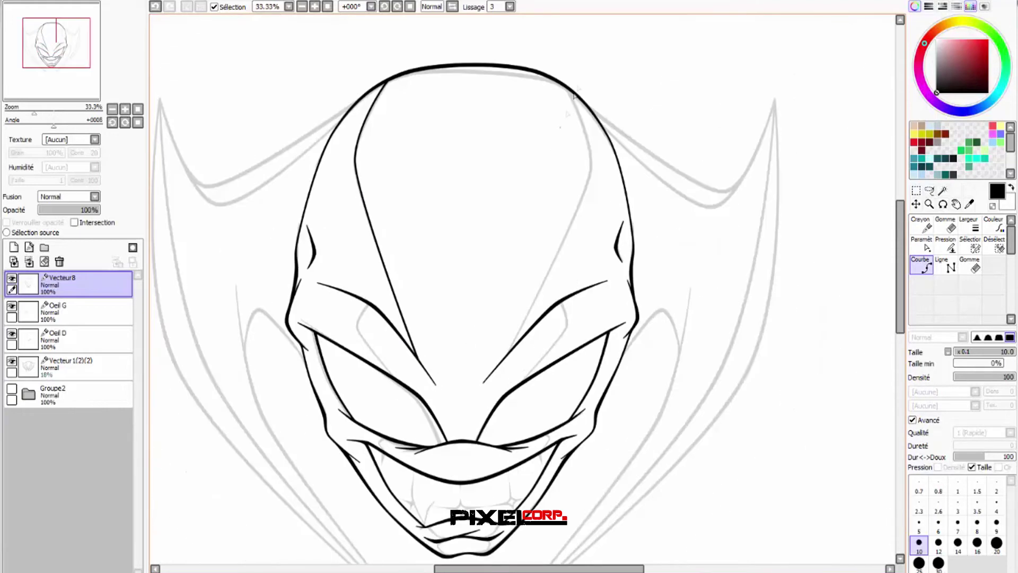
# - Trace the right forehead line with a curve from the crown through its outer bend to the inner end of the right brow
pyautogui.scroll(2, 545, 77)
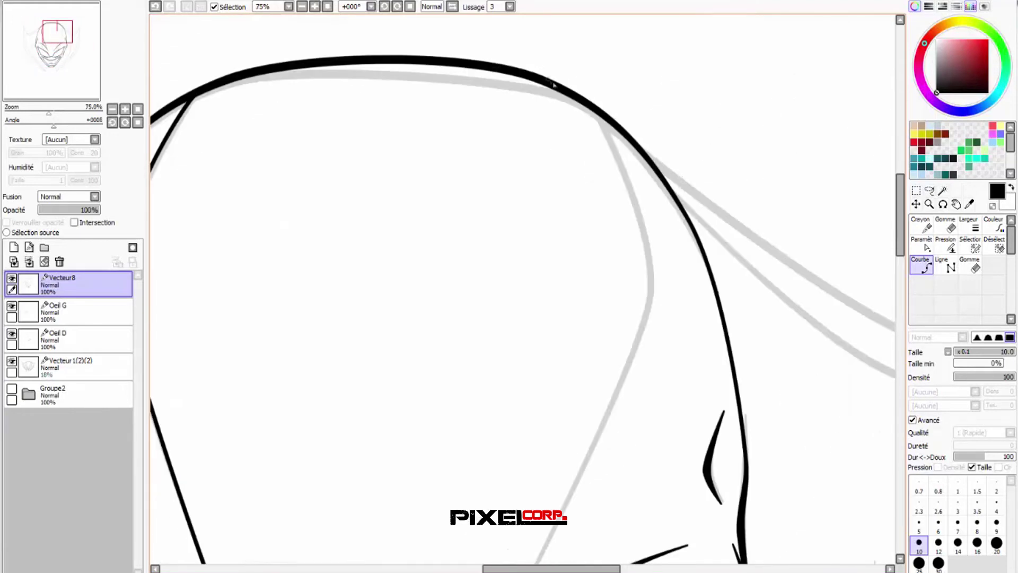
pyautogui.click(598, 112)
pyautogui.click(654, 287)
pyautogui.scroll(-3, 609, 193)
pyautogui.scroll(1, 561, 373)
pyautogui.scroll(3, 560, 374)
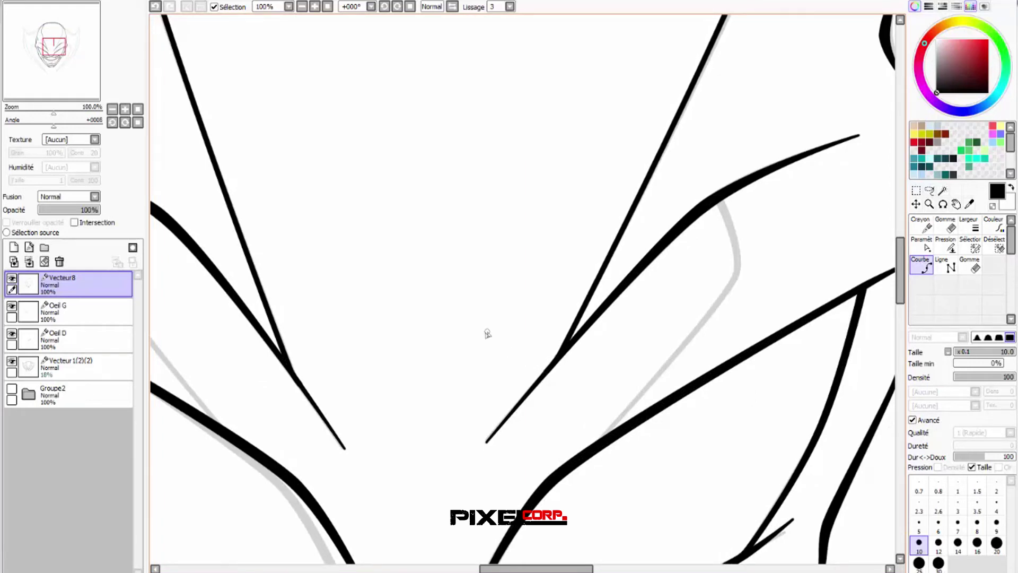
pyautogui.scroll(-3, 488, 333)
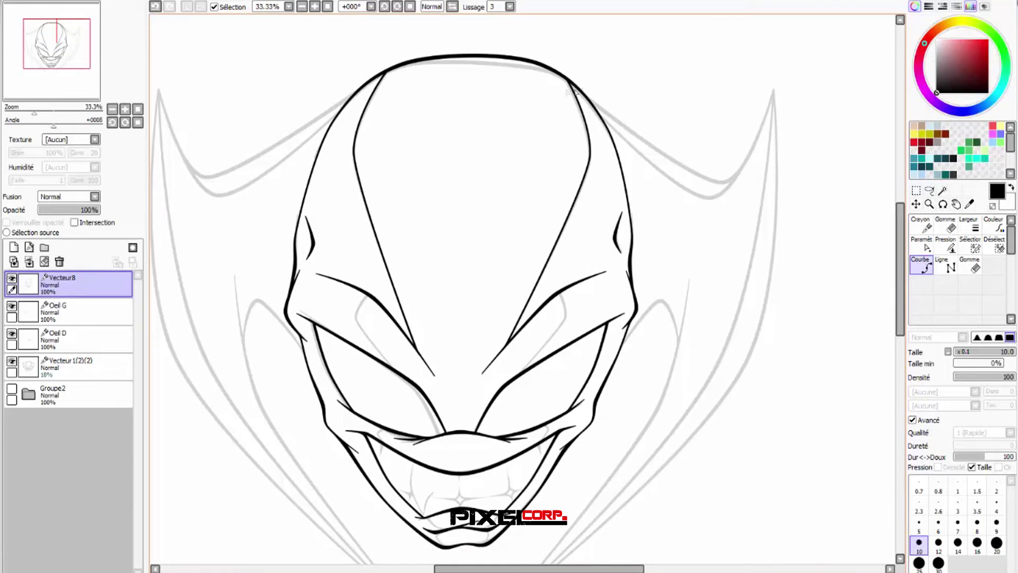
pyautogui.scroll(3, 568, 91)
pyautogui.scroll(-3, 557, 102)
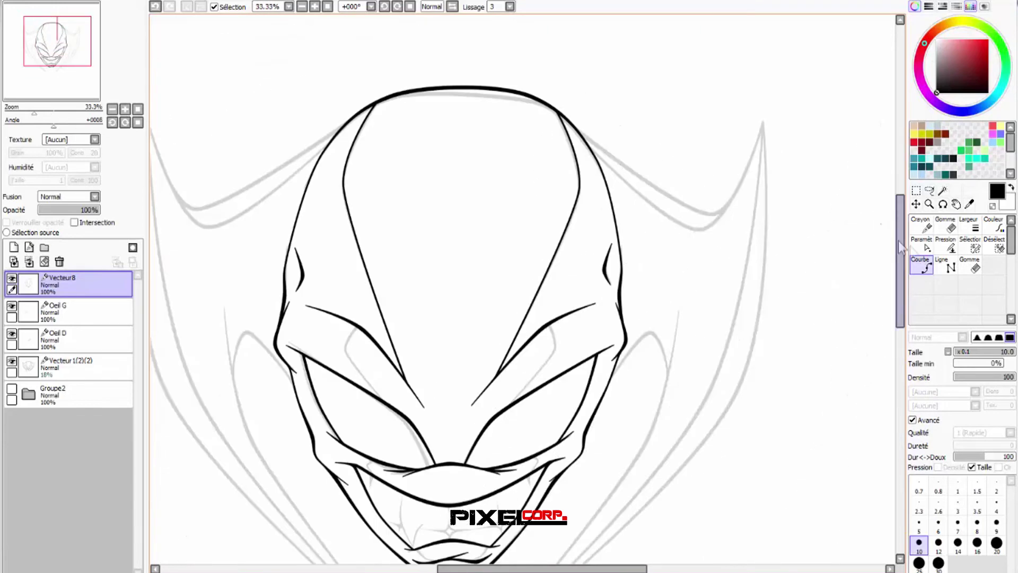
# - Move the right forehead line's bend point slightly down and shift its upper point along the skull outline to smooth the curve
pyautogui.click(927, 247)
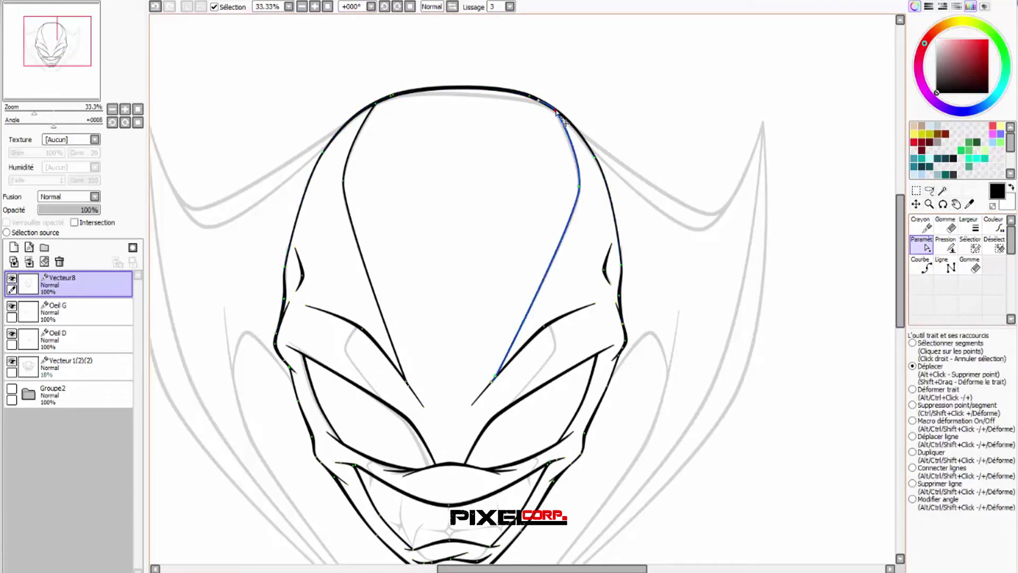
pyautogui.scroll(3, 591, 185)
pyautogui.moveTo(557, 192); pyautogui.dragTo(556, 207)
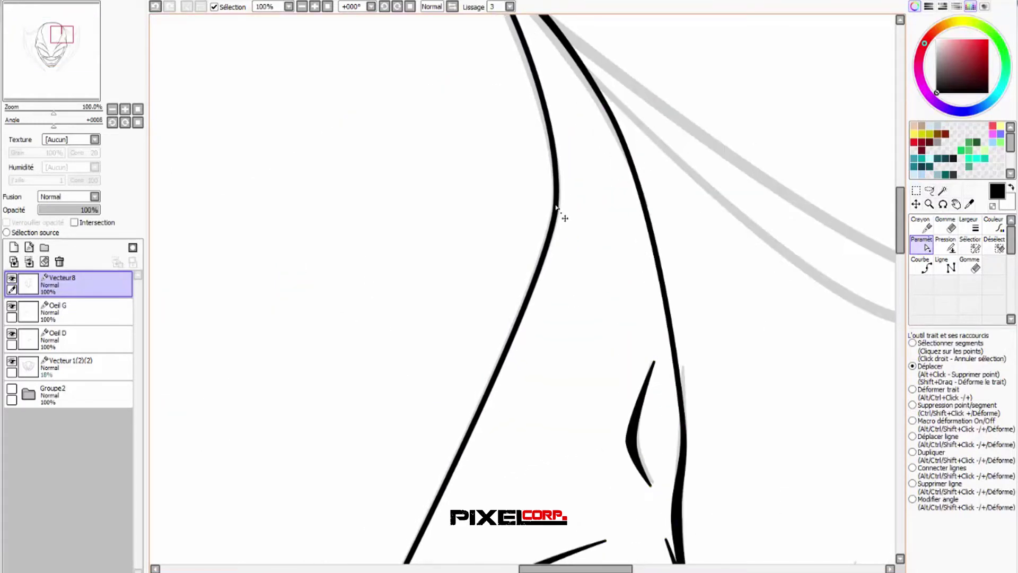
pyautogui.scroll(-3, 565, 217)
pyautogui.scroll(3, 513, 95)
pyautogui.moveTo(522, 95); pyautogui.dragTo(514, 95)
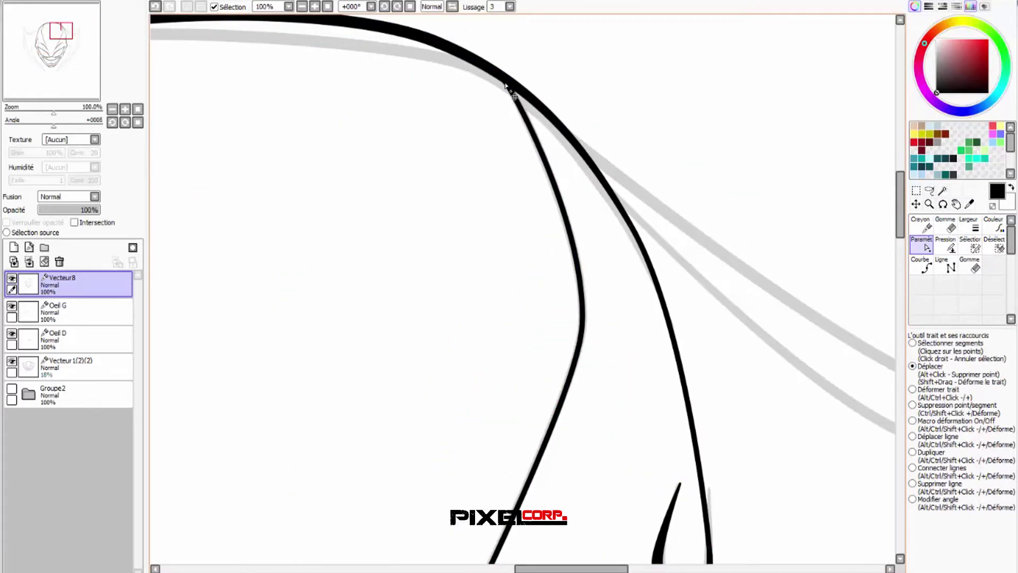
pyautogui.scroll(-3, 513, 95)
# - Shift the left forehead line's upper point and bend point to match the sketch and balance the opposite line
pyautogui.scroll(3, 284, 130)
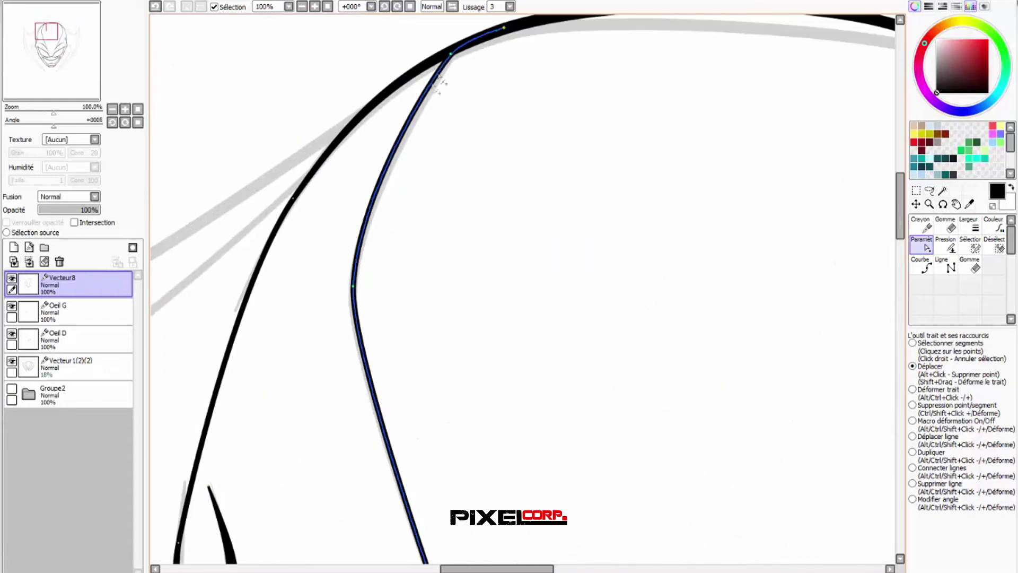
pyautogui.moveTo(454, 55); pyautogui.dragTo(458, 53)
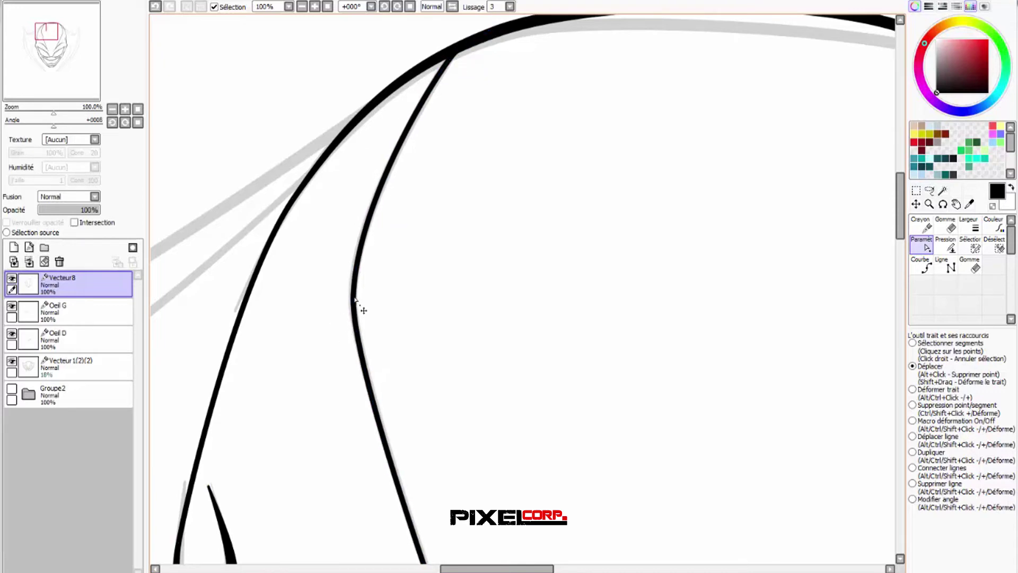
pyautogui.scroll(-2, 364, 310)
pyautogui.scroll(-2, 395, 337)
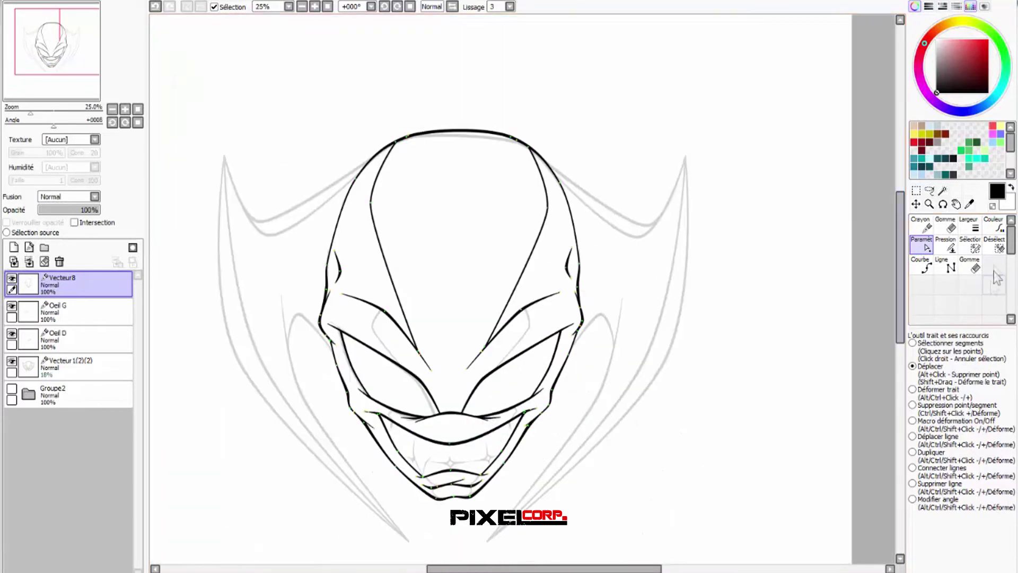
# - Thicken both forehead lines at their bends and where they meet the skull outline
pyautogui.click(946, 245)
pyautogui.scroll(1, 415, 221)
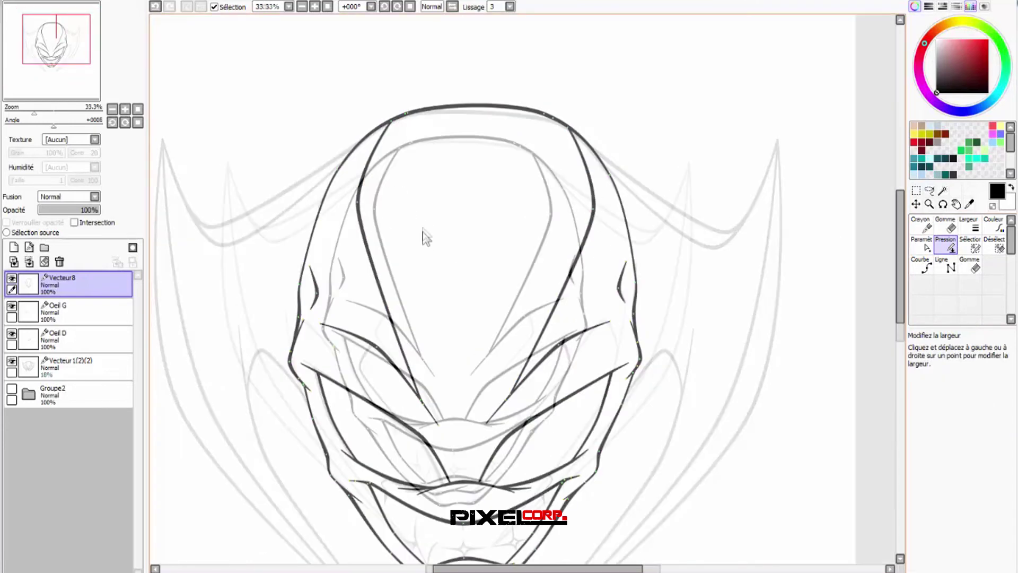
pyautogui.scroll(-1, 421, 244)
pyautogui.scroll(1, 433, 314)
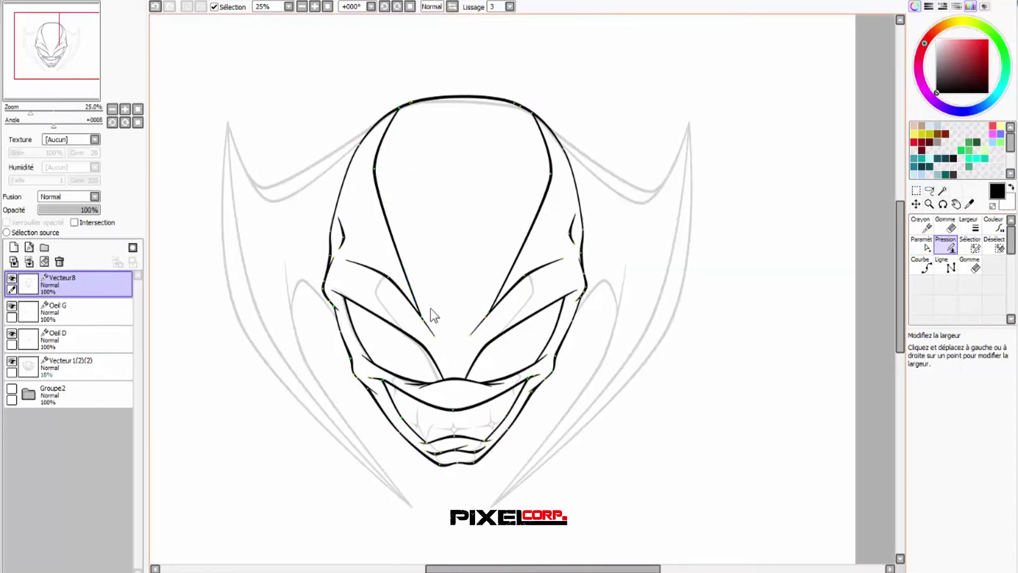
pyautogui.scroll(5, 388, 106)
pyautogui.moveTo(409, 131)
pyautogui.mouseDown()
pyautogui.moveTo(466, 150)
pyautogui.moveTo(455, 157)
pyautogui.moveTo(460, 172)
pyautogui.mouseUp()
pyautogui.scroll(-3, 427, 142)
pyautogui.scroll(2, 739, 120)
pyautogui.moveTo(628, 175)
pyautogui.mouseDown()
pyautogui.moveTo(690, 192)
pyautogui.moveTo(663, 225)
pyautogui.mouseUp()
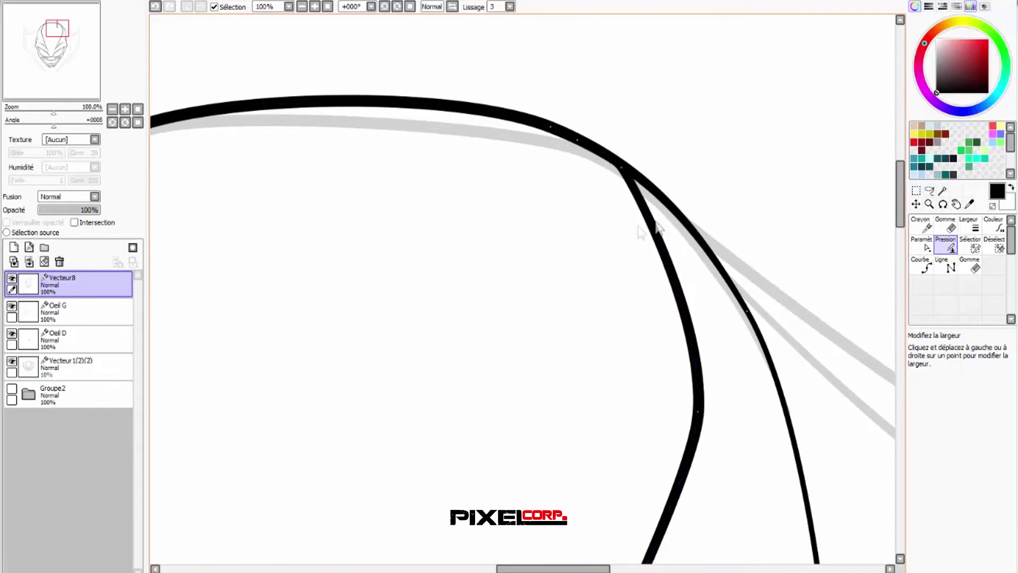
pyautogui.scroll(-3, 466, 353)
# - Adjust the stroke width at the forehead lines' upper end points, where they overlap the crown
pyautogui.scroll(3, 425, 156)
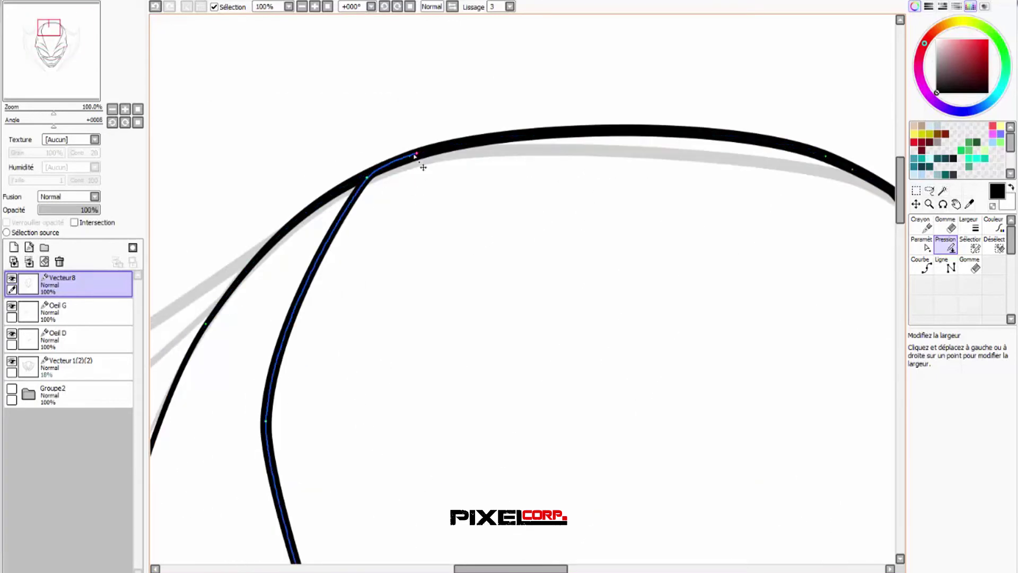
pyautogui.moveTo(416, 159)
pyautogui.mouseDown()
pyautogui.moveTo(370, 180)
pyautogui.moveTo(380, 196)
pyautogui.mouseUp()
pyautogui.moveTo(855, 171); pyautogui.dragTo(817, 180)
pyautogui.scroll(-4, 466, 284)
pyautogui.scroll(3, 425, 382)
pyautogui.scroll(-2, 445, 366)
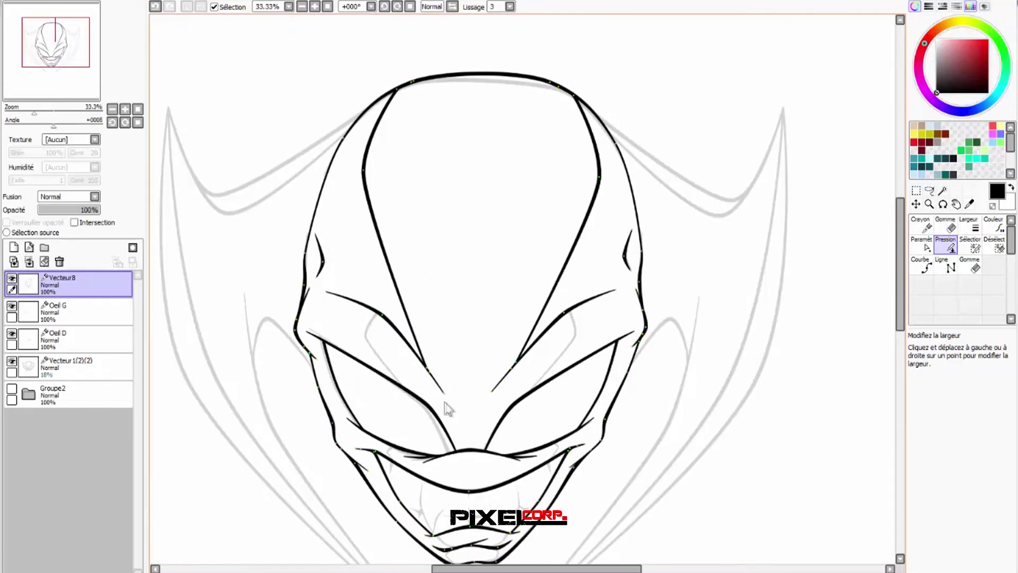
pyautogui.scroll(-1, 444, 402)
# - Trace the crease between the left brow and the upper eye line with a three-point curve
pyautogui.click(921, 265)
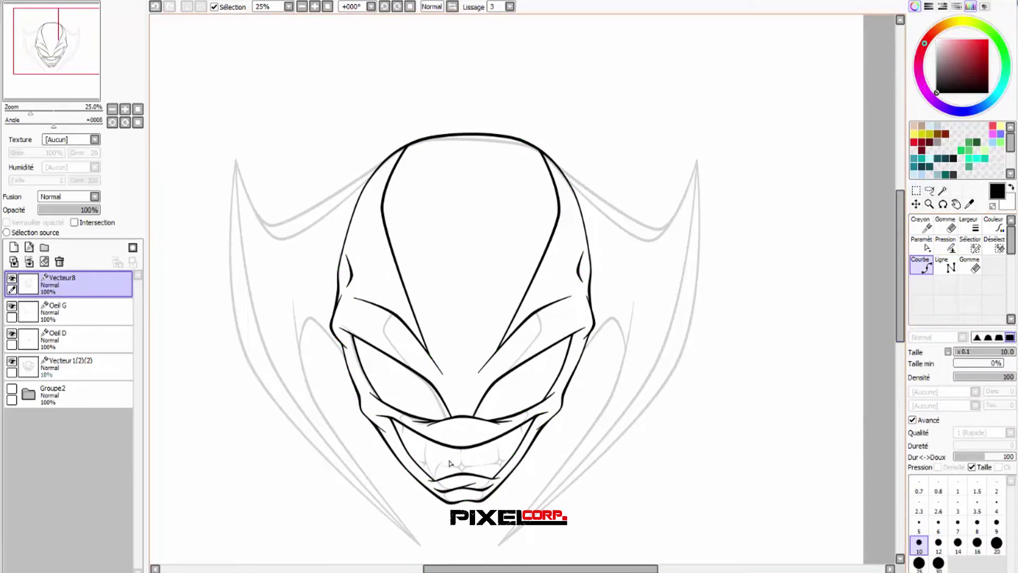
pyautogui.scroll(5, 401, 347)
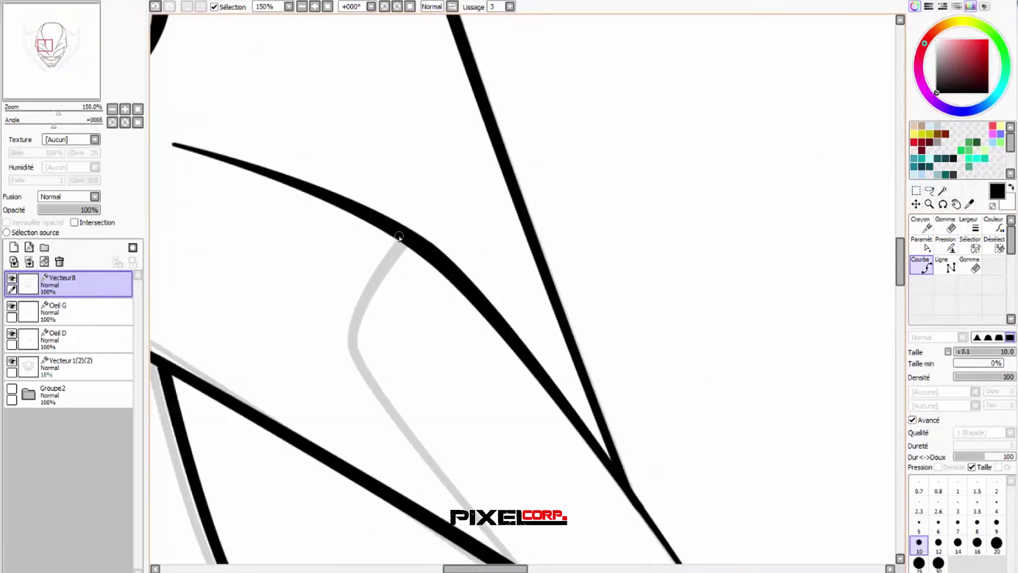
pyautogui.scroll(-4, 399, 239)
pyautogui.scroll(2, 418, 234)
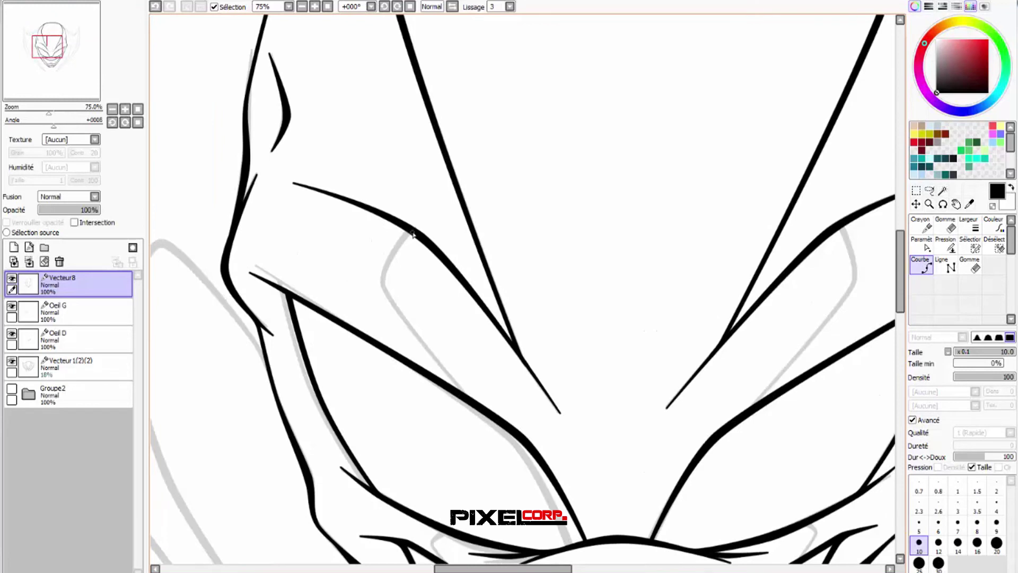
pyautogui.click(408, 232)
pyautogui.click(380, 282)
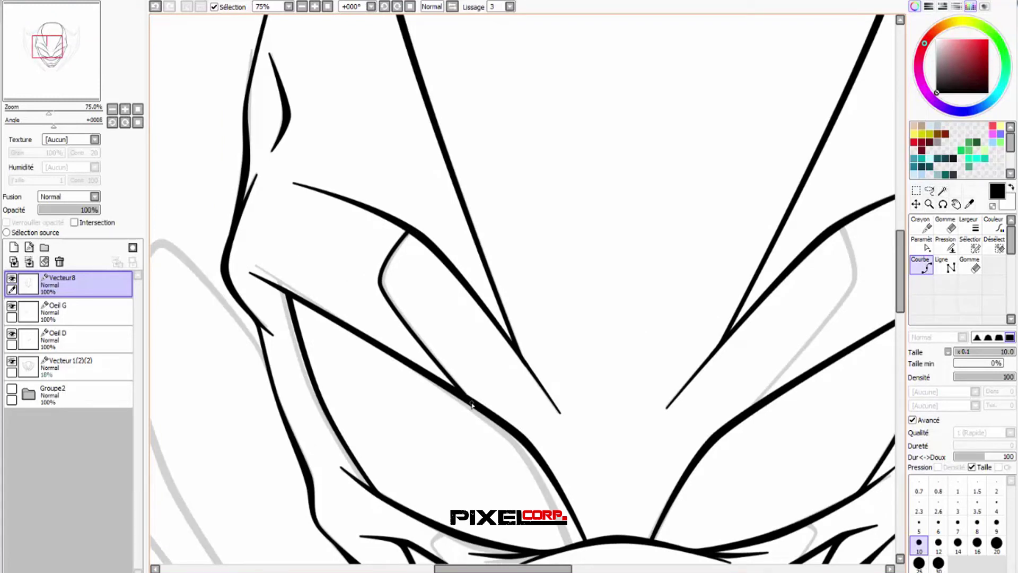
pyautogui.scroll(-3, 472, 404)
# - Trace the matching crease between the right brow and the upper eye line with a three-point curve
pyautogui.scroll(3, 536, 295)
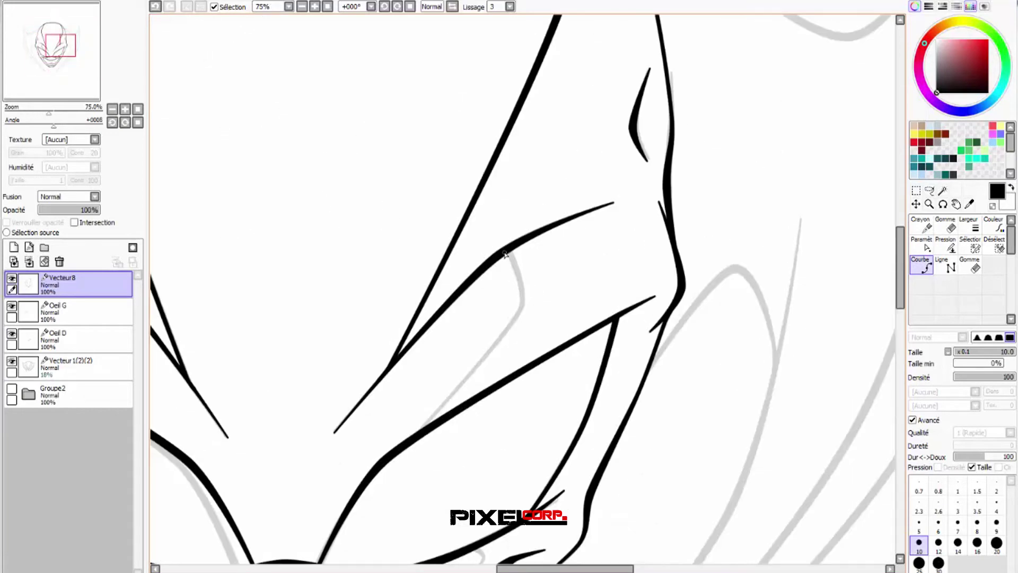
pyautogui.click(524, 306)
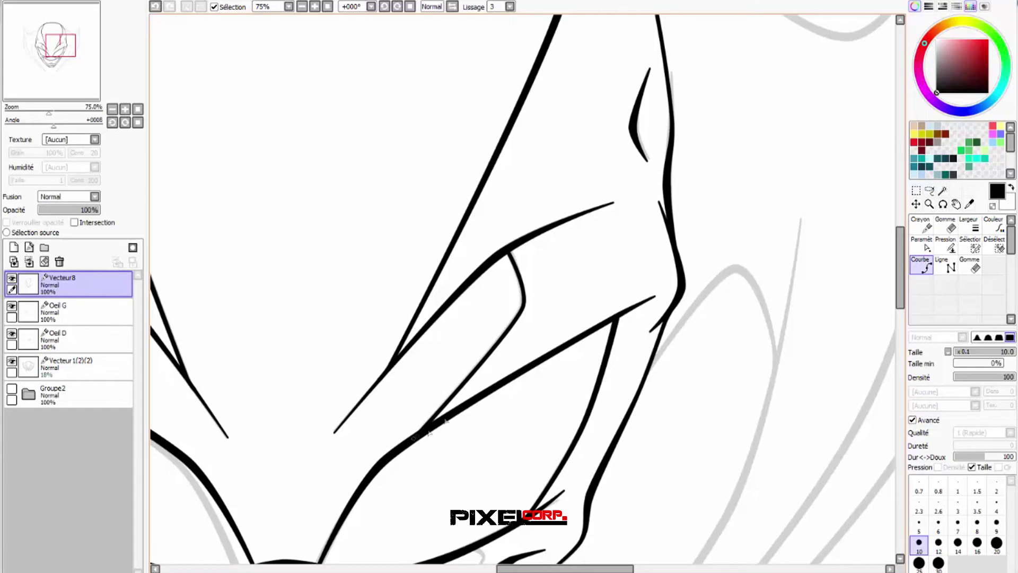
pyautogui.scroll(-1, 496, 357)
# - Move the left brow crease's bend point slightly inward and fine-tune the crease between brow and upper eye line
pyautogui.click(927, 246)
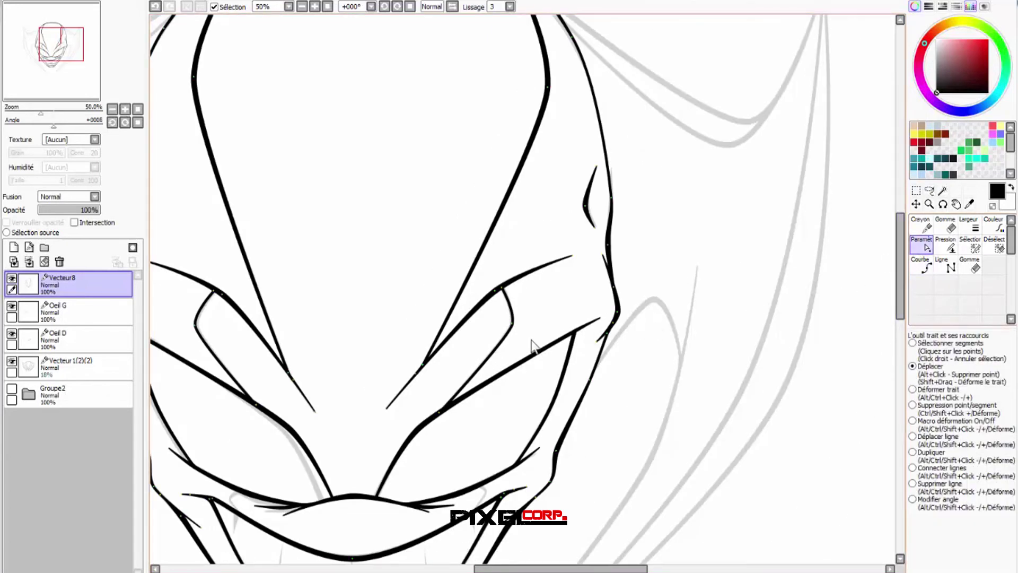
pyautogui.scroll(3, 524, 338)
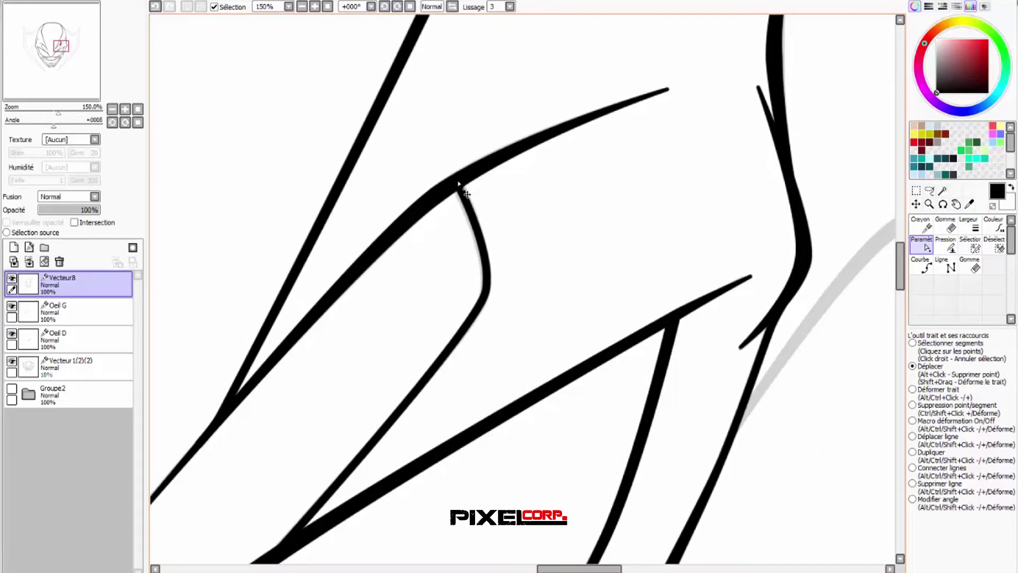
pyautogui.scroll(-2, 460, 186)
pyautogui.scroll(2, 518, 234)
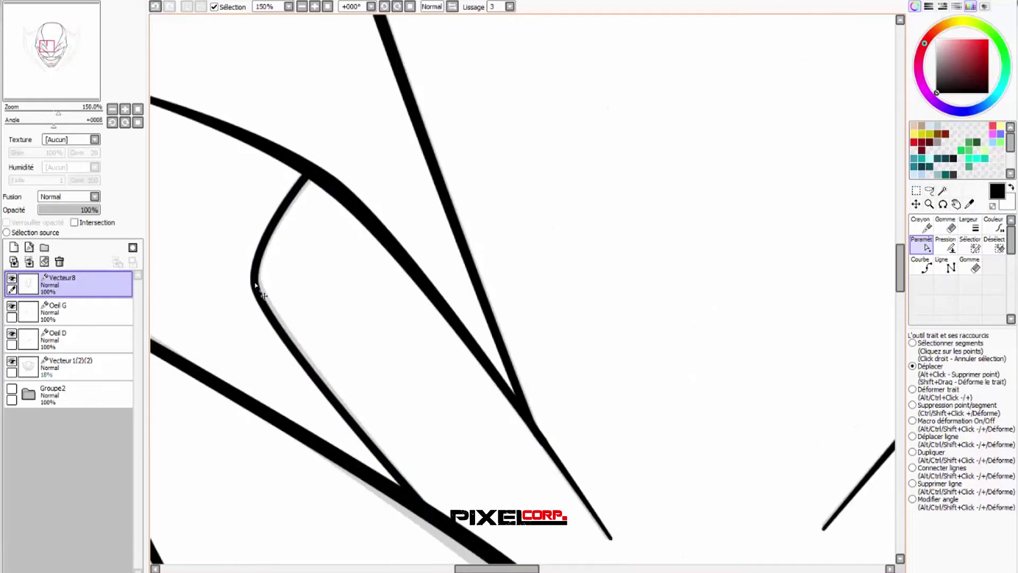
pyautogui.moveTo(255, 285); pyautogui.dragTo(260, 282)
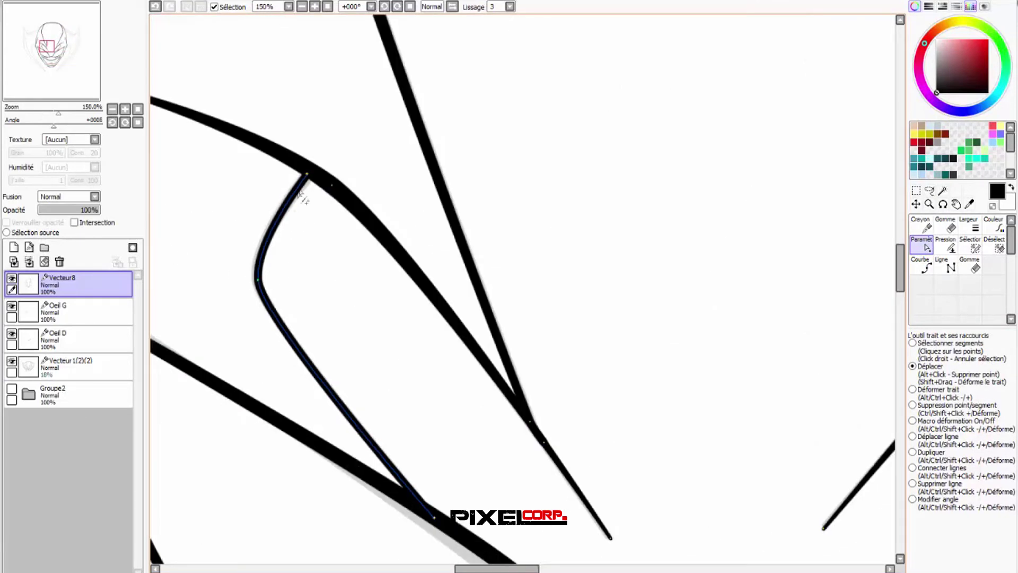
pyautogui.scroll(-2, 307, 220)
pyautogui.click(950, 247)
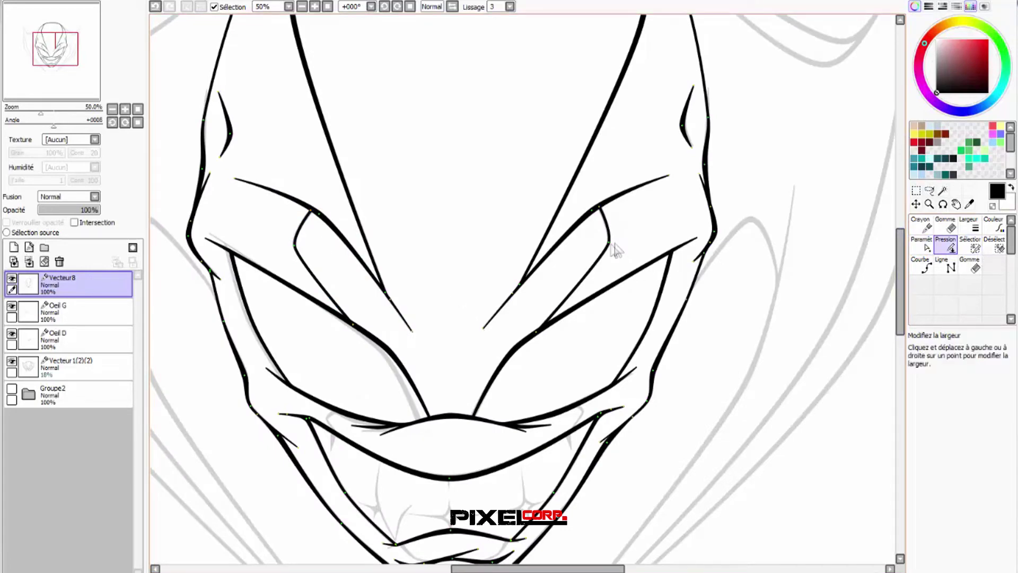
pyautogui.scroll(-1, 496, 359)
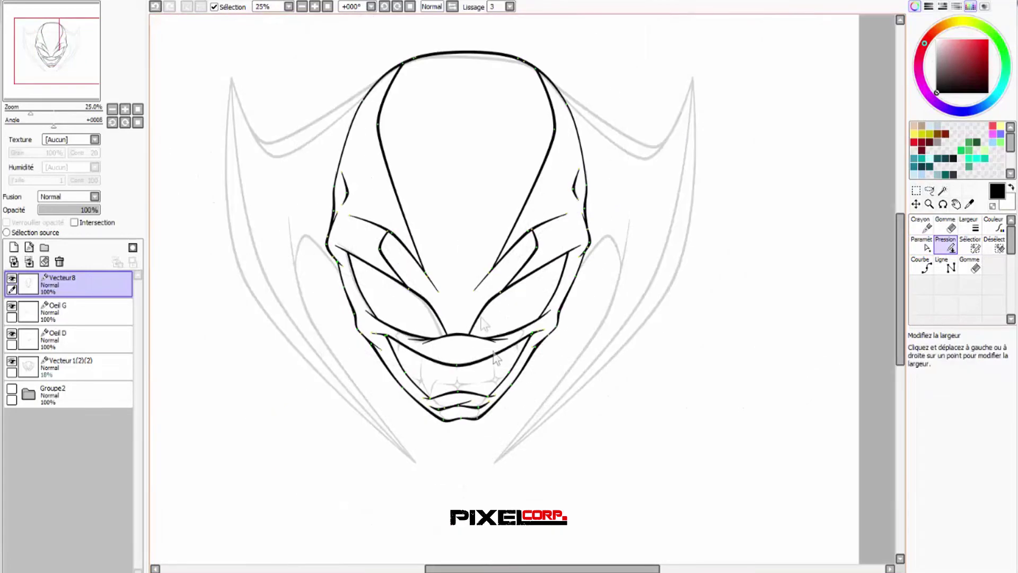
# - Trace the small crease between the left lower eye line and the upper lip line with a three-point curve
pyautogui.click(922, 266)
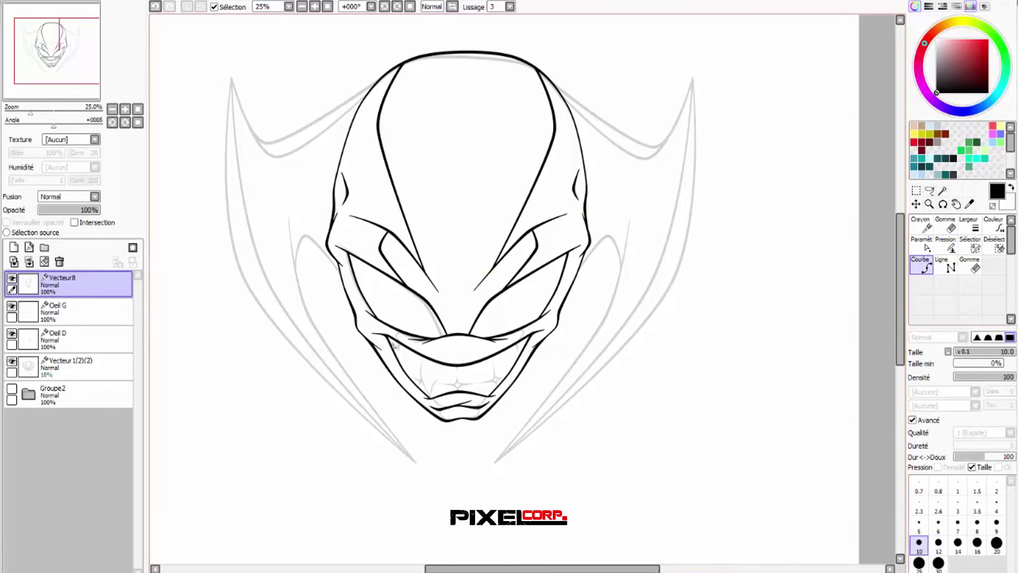
pyautogui.scroll(4, 395, 341)
pyautogui.click(449, 366)
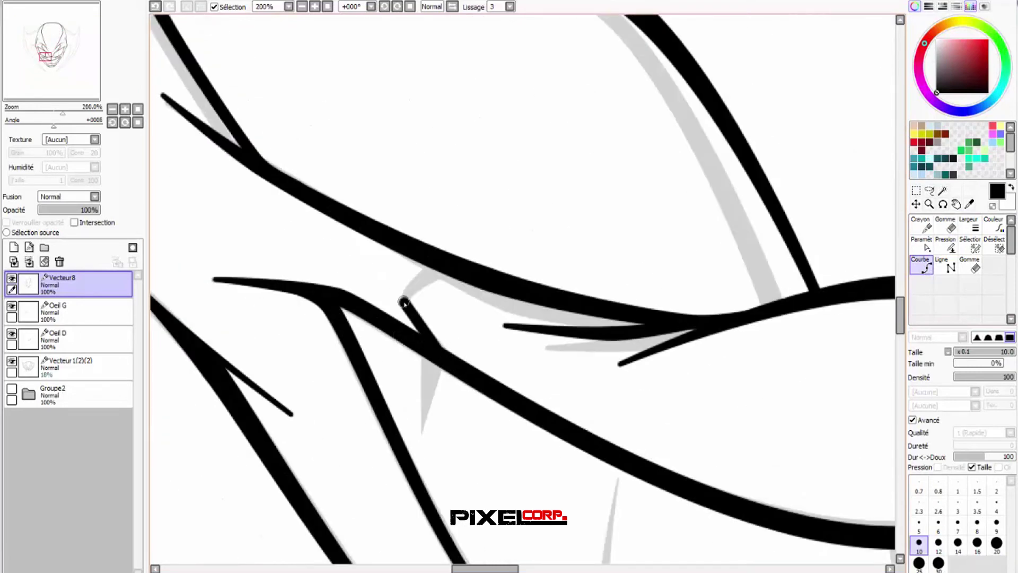
pyautogui.click(404, 301)
pyautogui.doubleClick(450, 267)
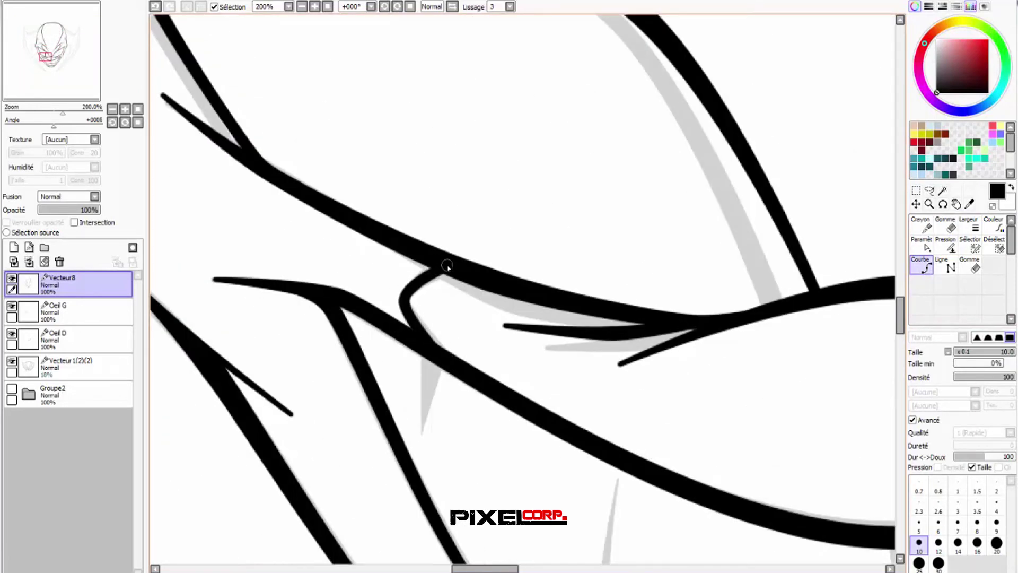
# - Trace the matching small crease between the right lower eye line and the upper lip line with a three-point curve
pyautogui.scroll(-5, 447, 267)
pyautogui.scroll(4, 598, 265)
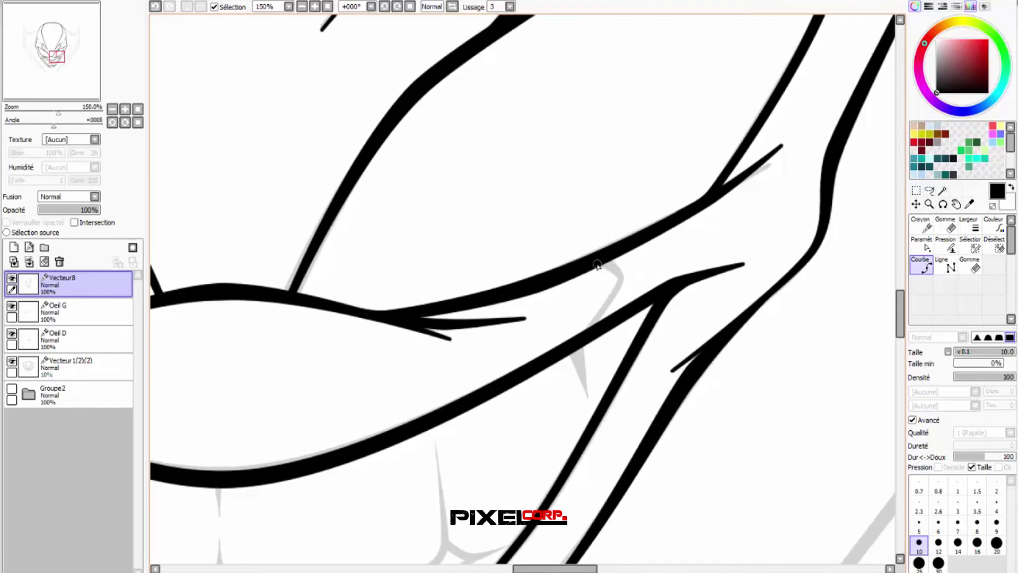
pyautogui.click(623, 279)
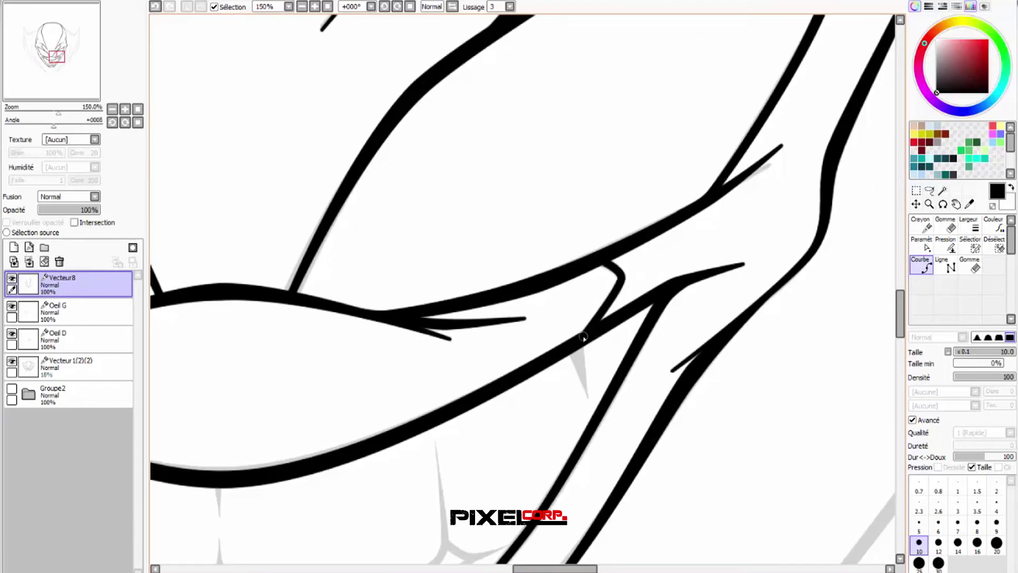
pyautogui.scroll(-4, 598, 304)
pyautogui.scroll(-1, 604, 348)
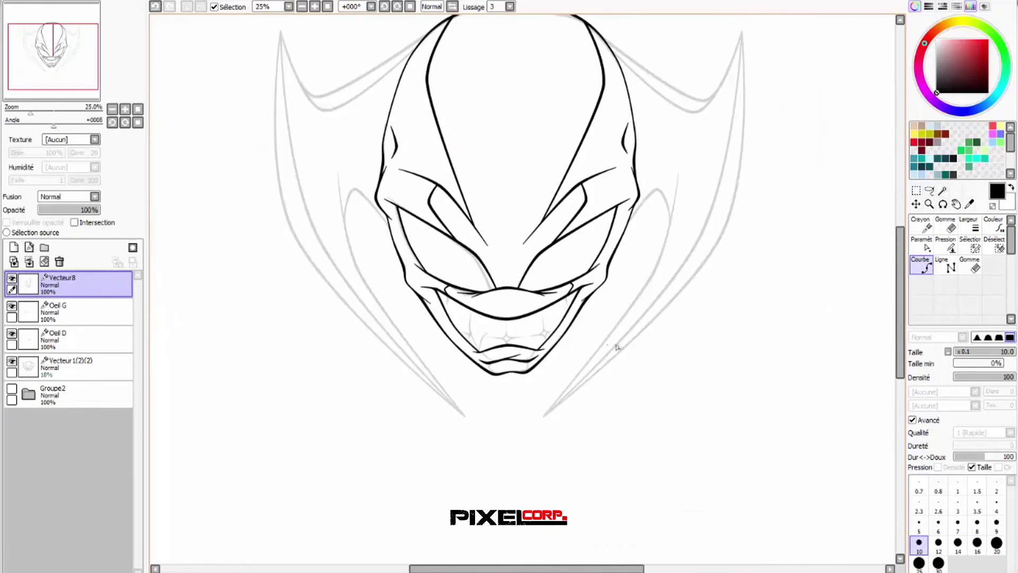
# - Thicken both small cheek creases at the points where they meet the lower eye lines and the upper lip line
pyautogui.click(946, 246)
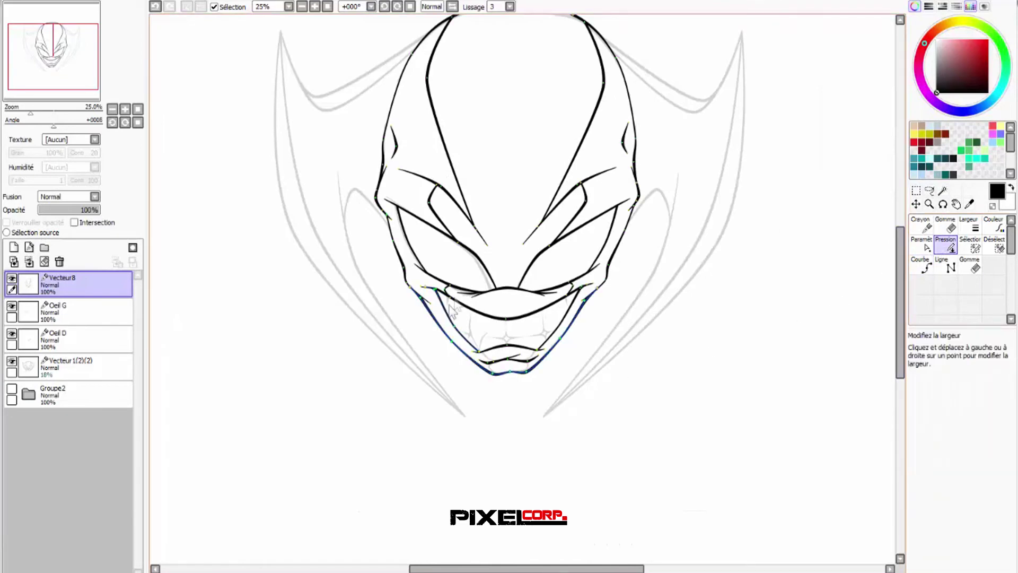
pyautogui.scroll(3, 456, 290)
pyautogui.moveTo(495, 312); pyautogui.dragTo(519, 320)
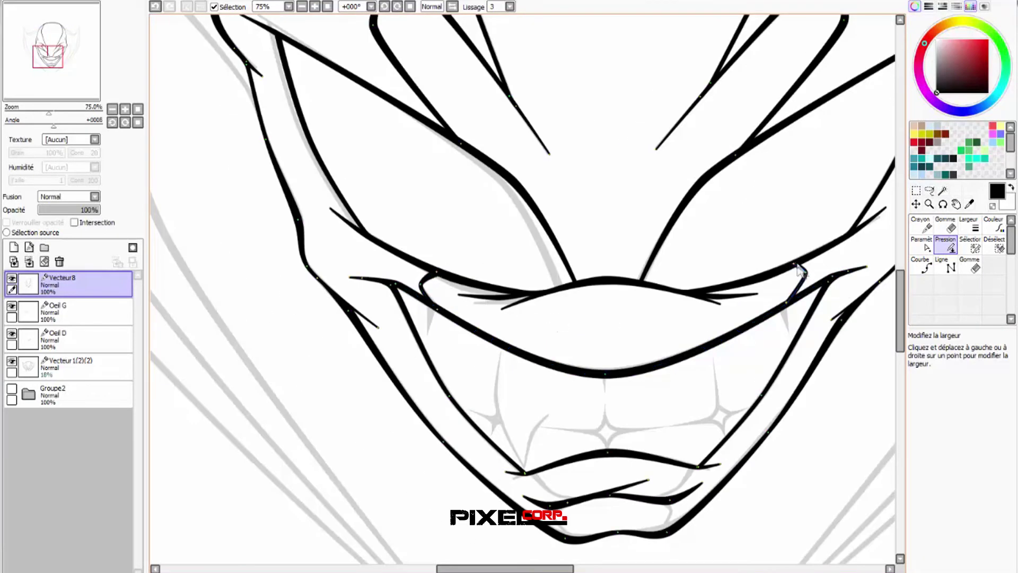
pyautogui.scroll(-3, 401, 305)
pyautogui.scroll(3, 525, 314)
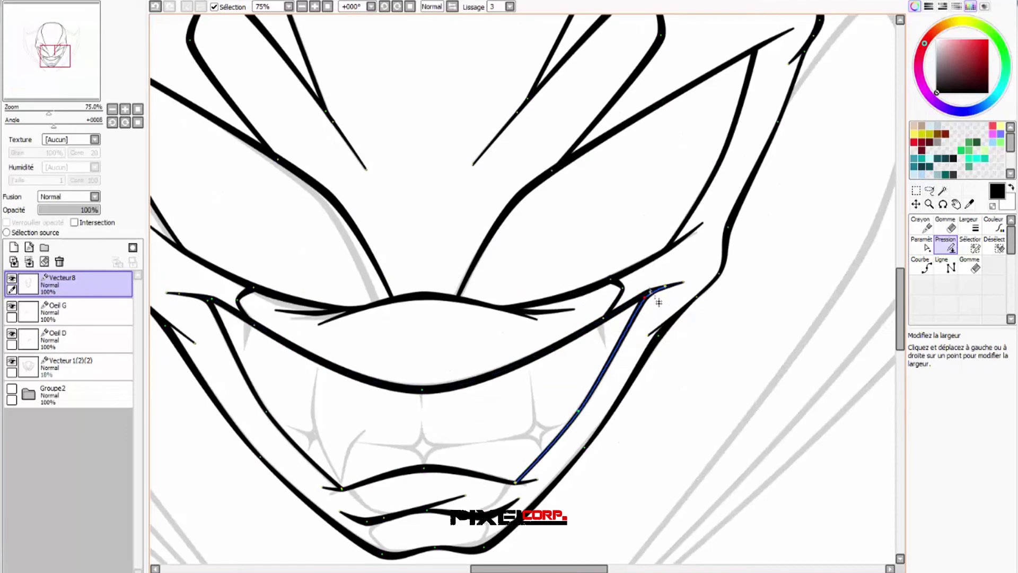
pyautogui.moveTo(614, 291); pyautogui.dragTo(735, 293)
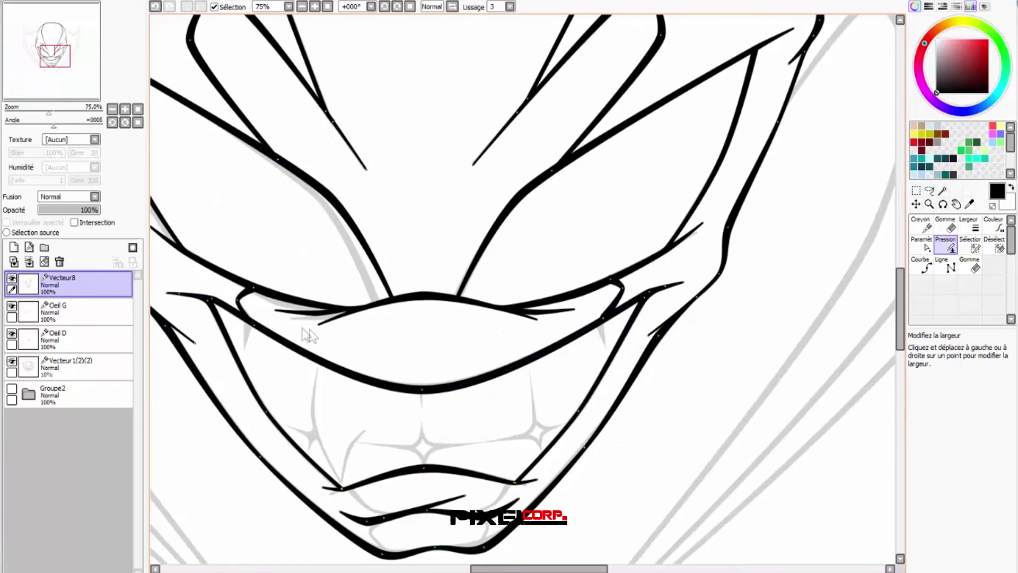
pyautogui.scroll(-2, 495, 331)
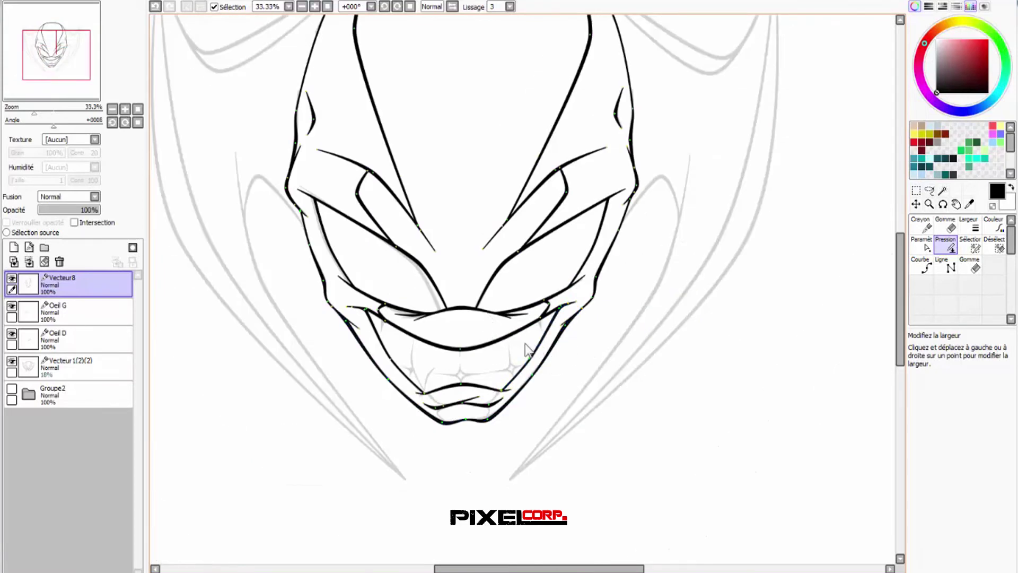
# - Extend the left cheek crease's lower end along the upper lip line so the two strokes merge
pyautogui.click(926, 247)
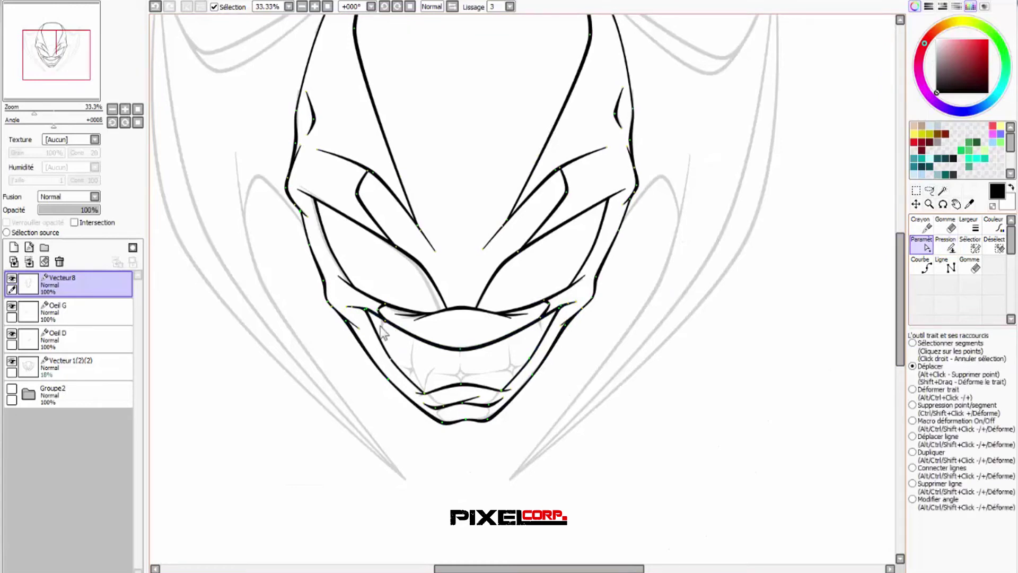
pyautogui.scroll(5, 366, 199)
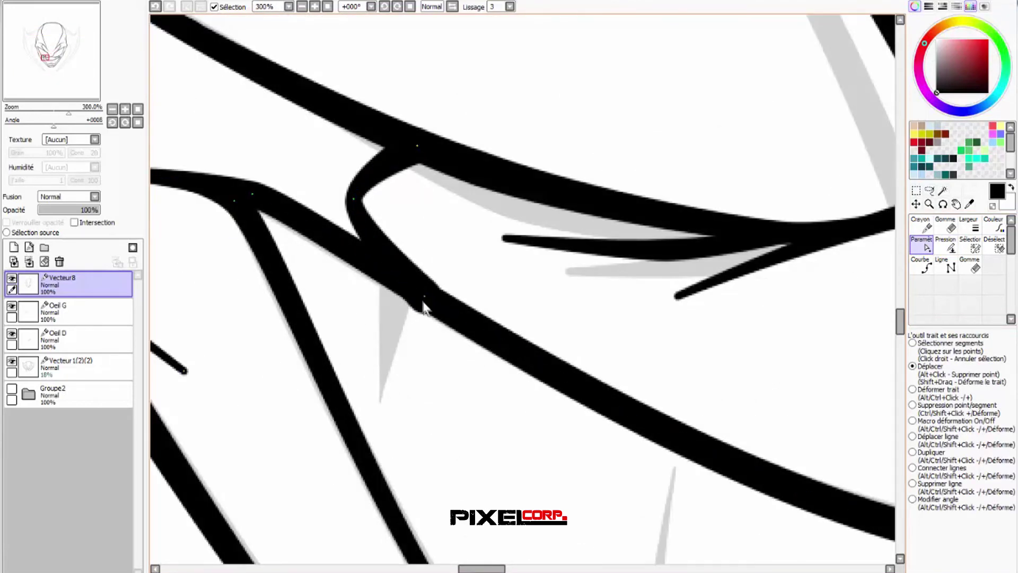
pyautogui.click(926, 267)
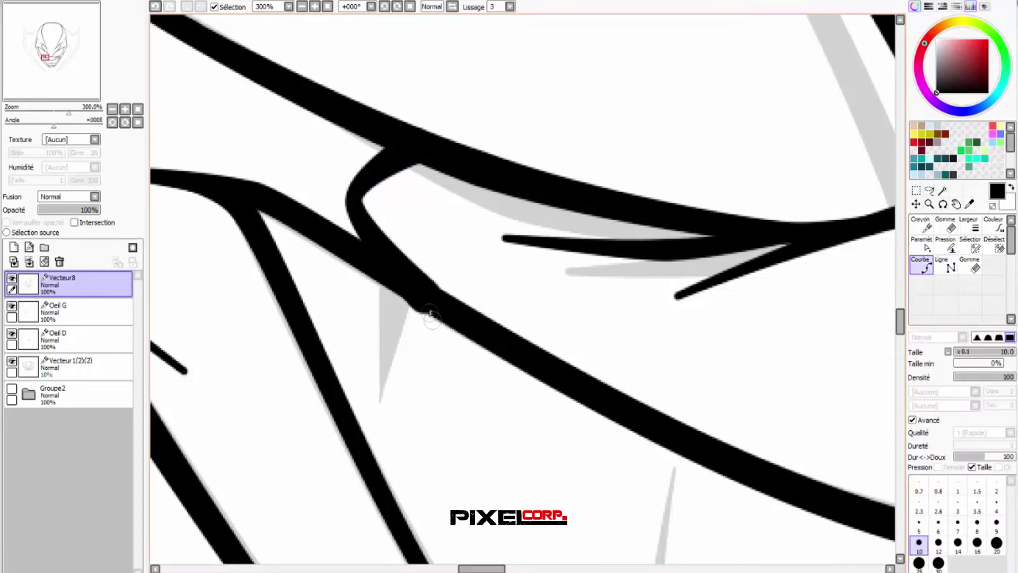
pyautogui.click(925, 246)
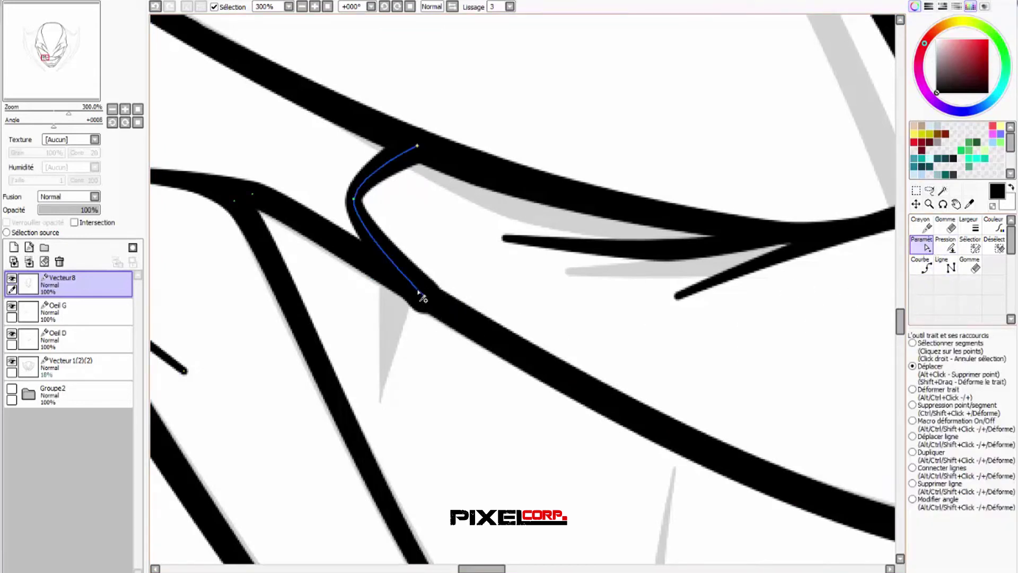
pyautogui.moveTo(424, 298)
pyautogui.mouseDown()
pyautogui.moveTo(465, 319)
pyautogui.moveTo(227, 332)
pyautogui.moveTo(233, 348)
pyautogui.mouseUp()
pyautogui.click(946, 246)
# - Reposition the left cheek crease's lower inner point and bend point to smooth its transition into the upper lip line
pyautogui.click(926, 245)
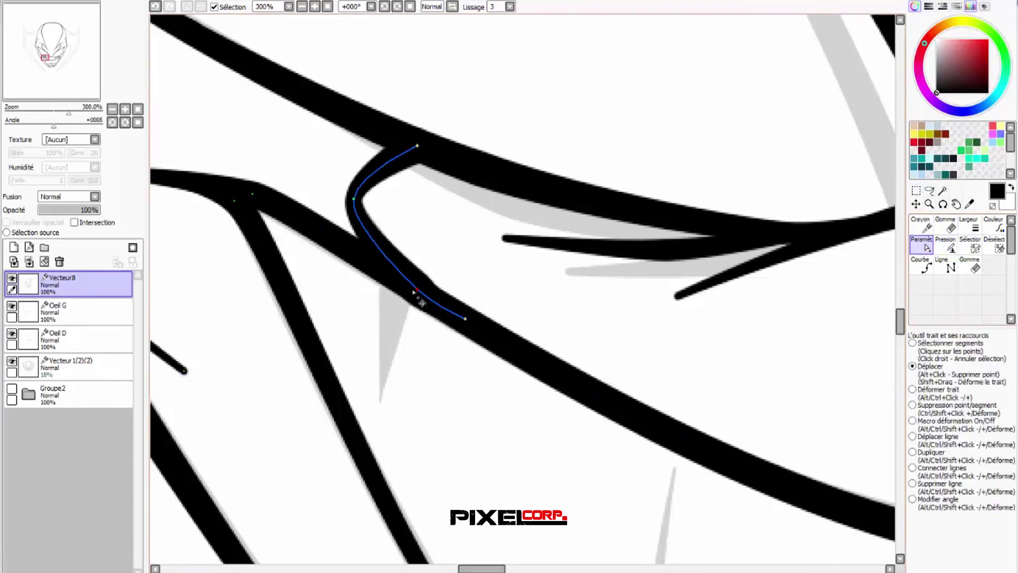
pyautogui.moveTo(414, 298); pyautogui.dragTo(405, 284)
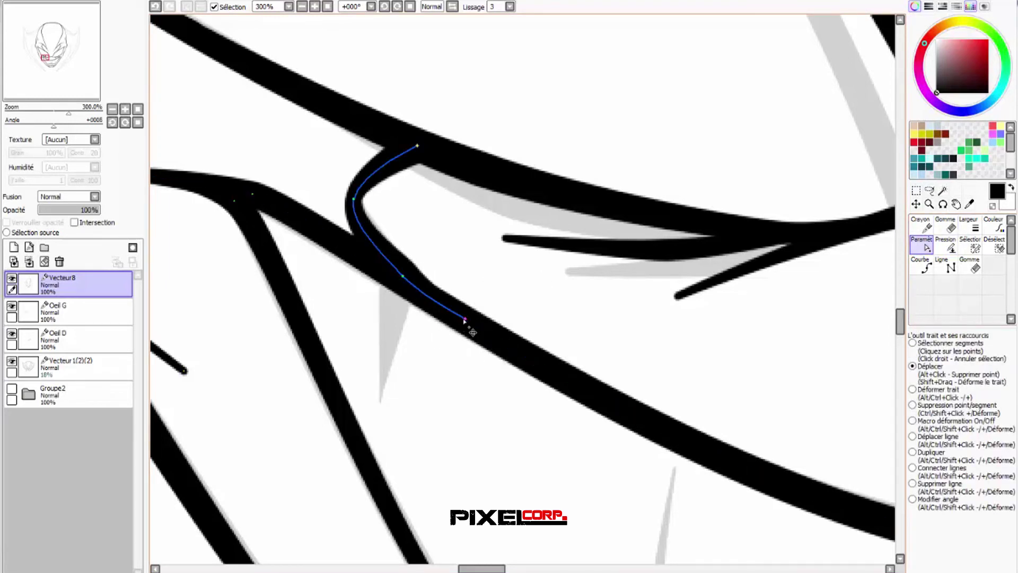
pyautogui.scroll(-3, 309, 276)
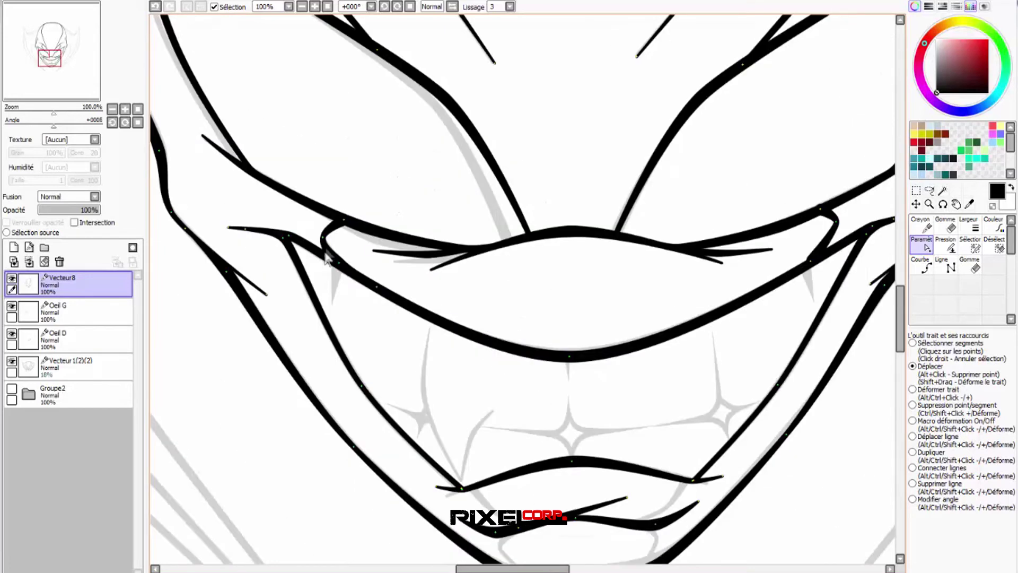
pyautogui.scroll(4, 316, 247)
pyautogui.moveTo(314, 237); pyautogui.dragTo(317, 234)
pyautogui.scroll(-4, 410, 267)
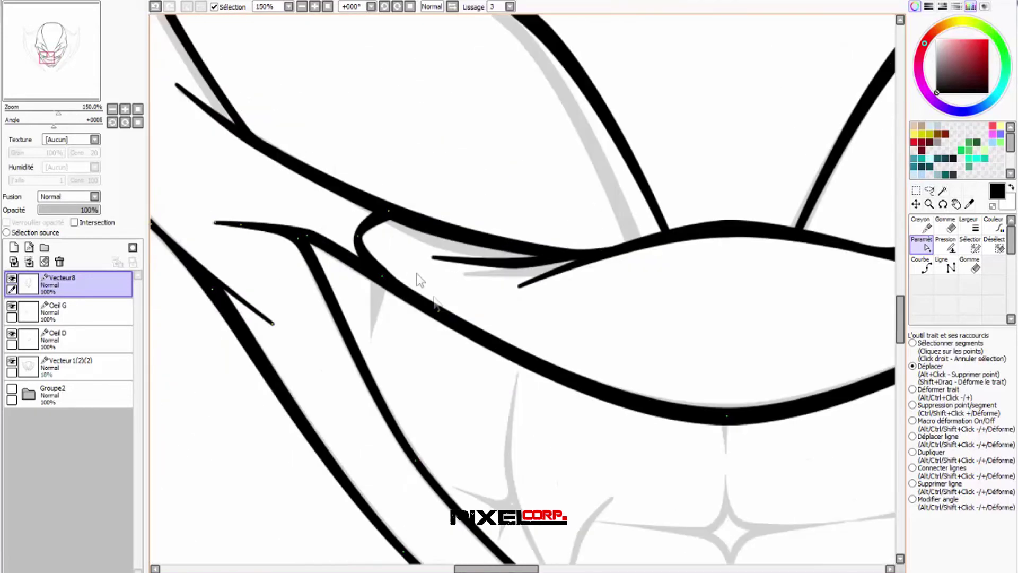
# - Thin the right cheek crease's lower end and move its end point farther along the upper lip line
pyautogui.scroll(-1, 739, 380)
pyautogui.scroll(4, 582, 335)
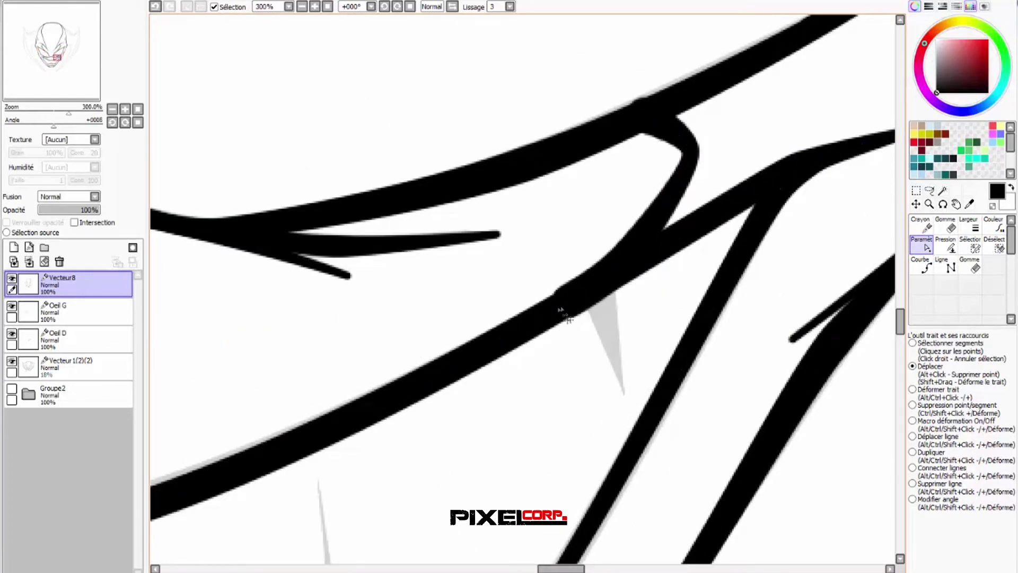
pyautogui.click(946, 245)
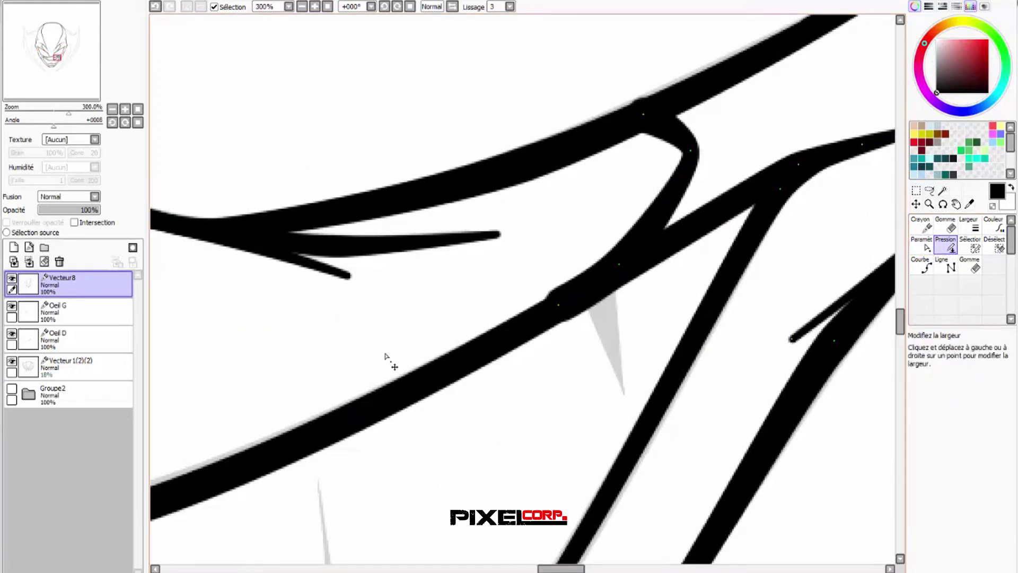
pyautogui.moveTo(557, 306); pyautogui.dragTo(429, 344)
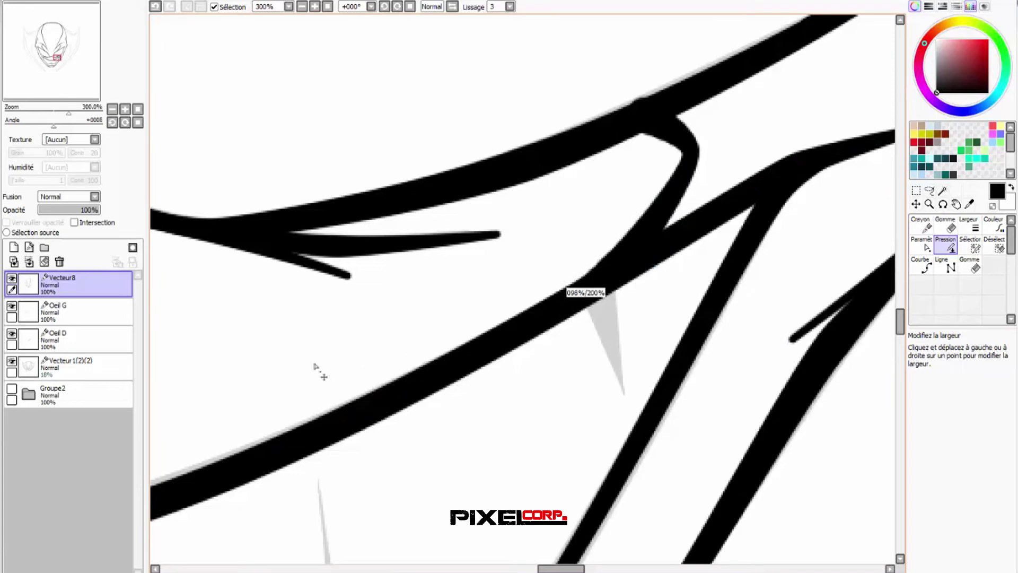
pyautogui.click(927, 245)
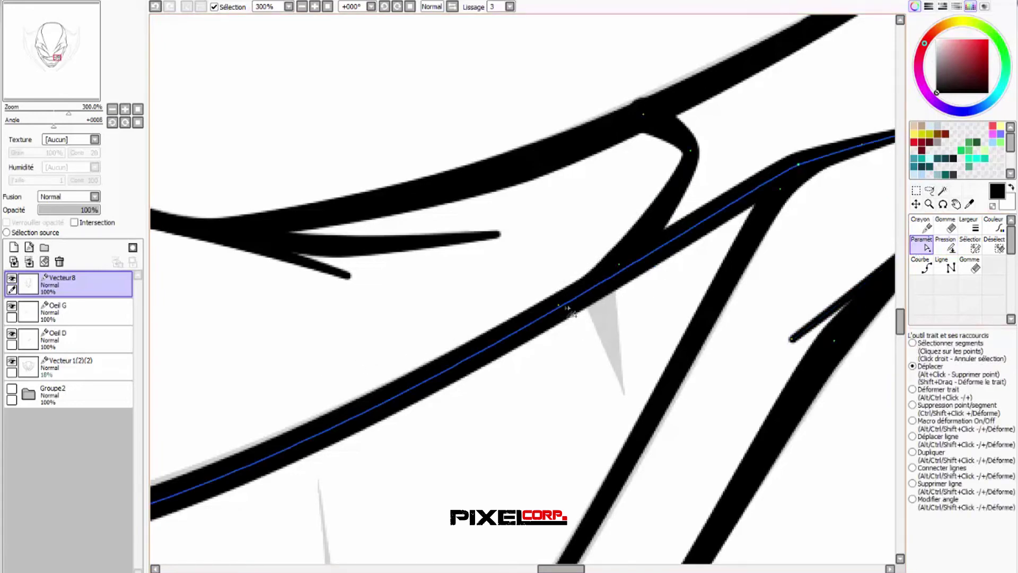
pyautogui.moveTo(481, 350); pyautogui.dragTo(445, 373)
pyautogui.scroll(-3, 608, 312)
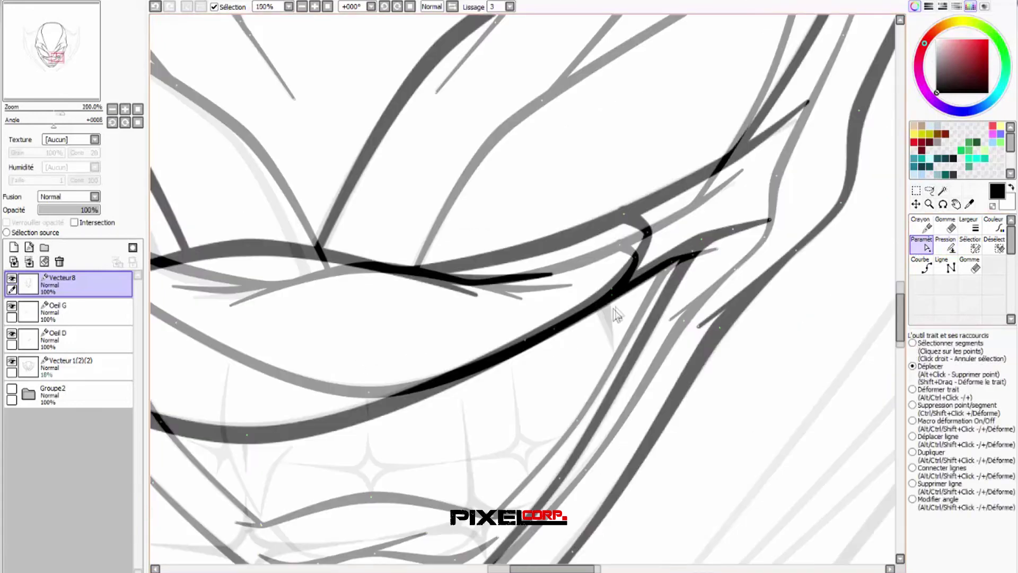
# - Adjust the right cheek crease's upper end point at the lower eye line and compare it with the left crease
pyautogui.scroll(4, 628, 250)
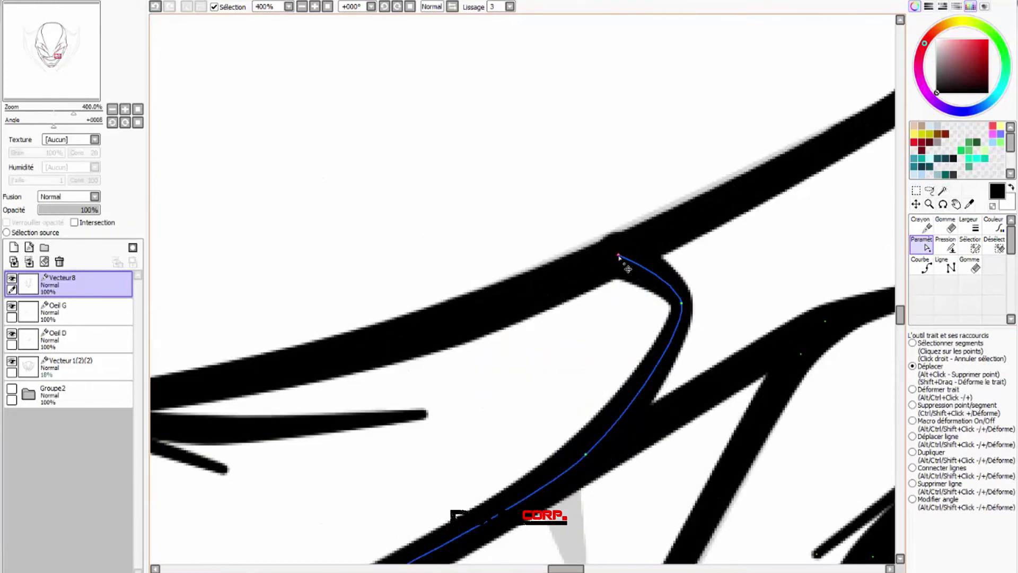
pyautogui.scroll(-5, 618, 265)
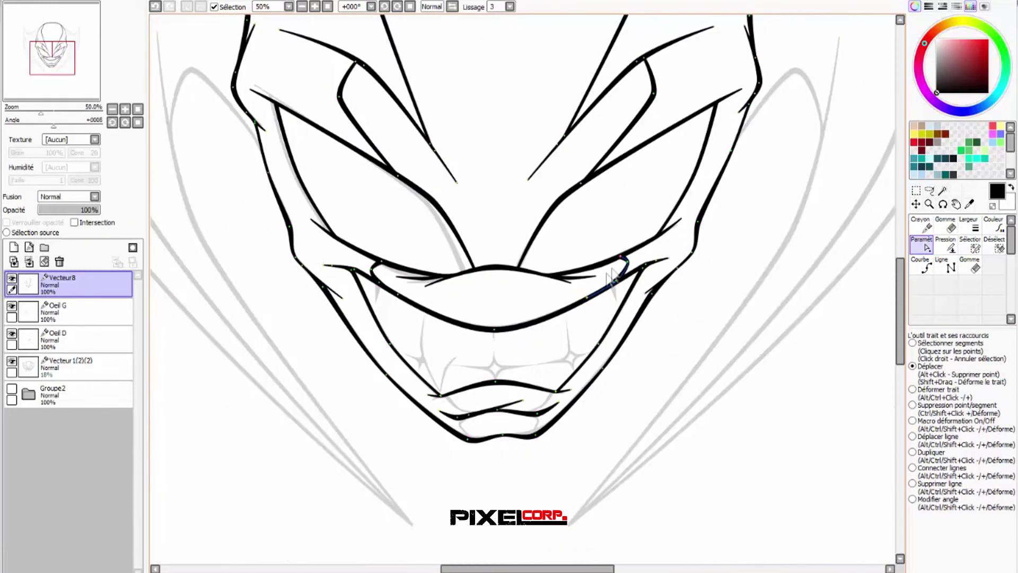
pyautogui.scroll(4, 394, 299)
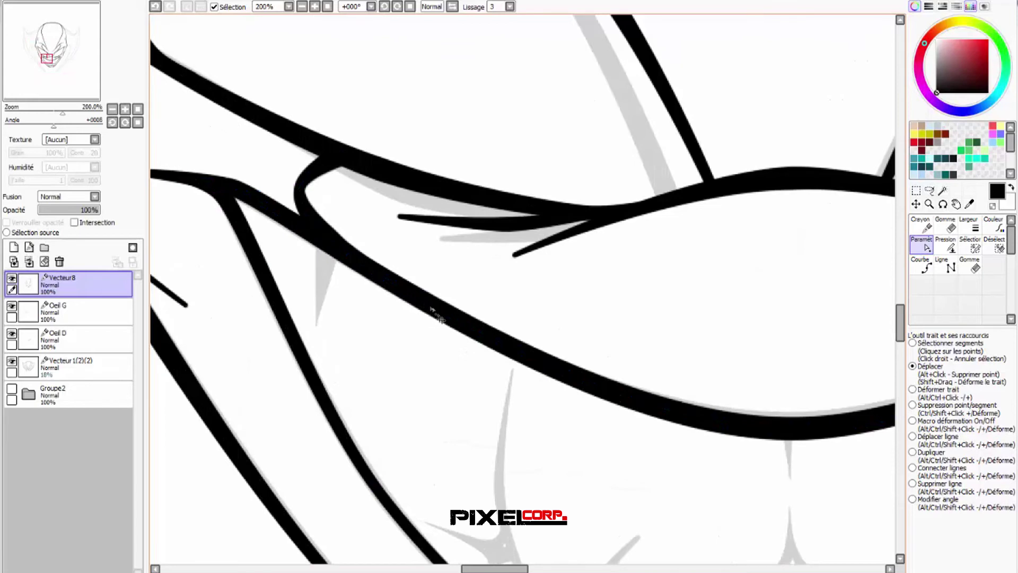
pyautogui.scroll(-5, 457, 325)
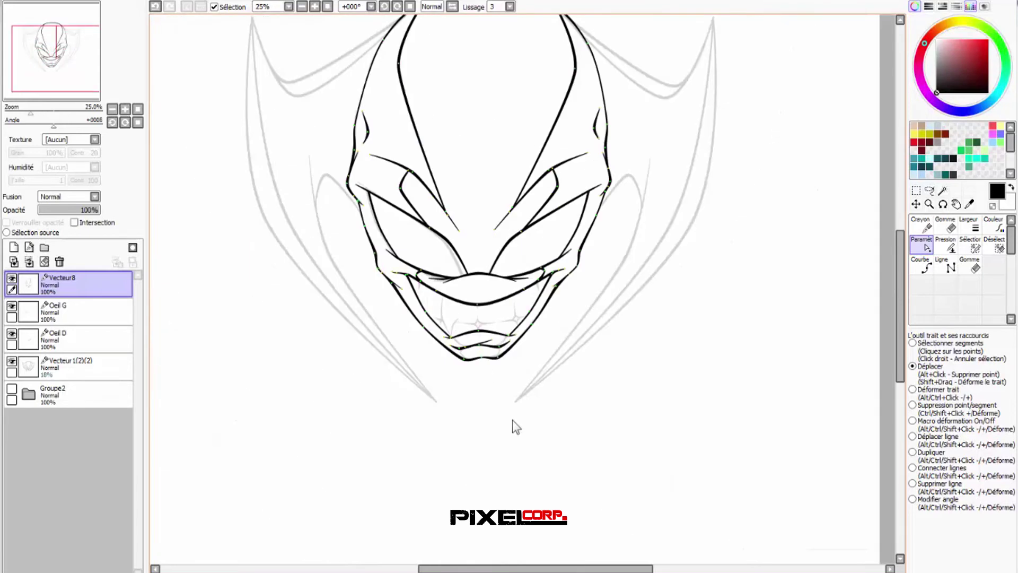
# - Draw size 10 curves from both ends of the upper chin crease down to the crease below it, following the sketch
pyautogui.click(926, 265)
pyautogui.scroll(3, 471, 354)
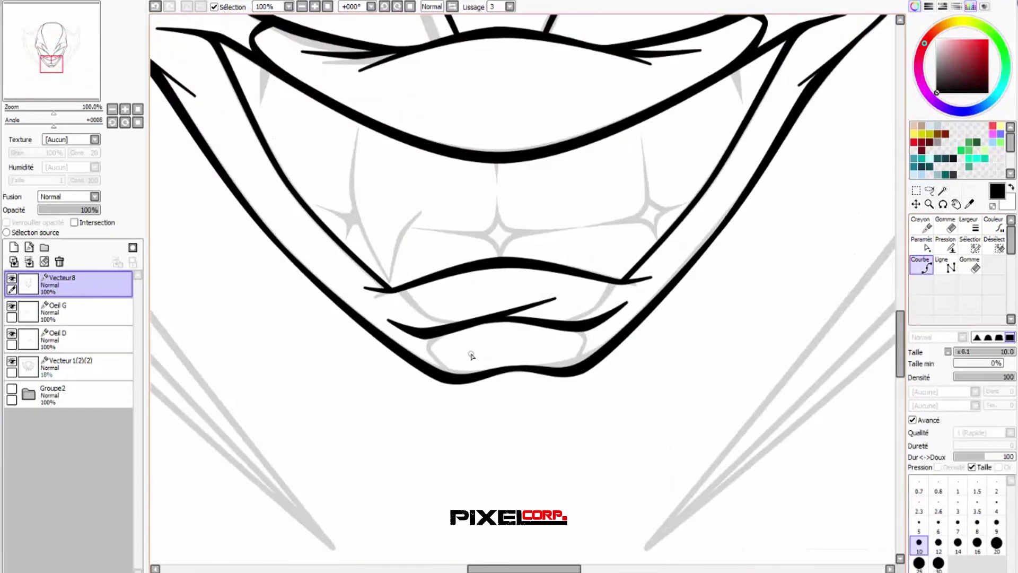
pyautogui.scroll(1, 416, 318)
pyautogui.click(385, 257)
pyautogui.click(439, 313)
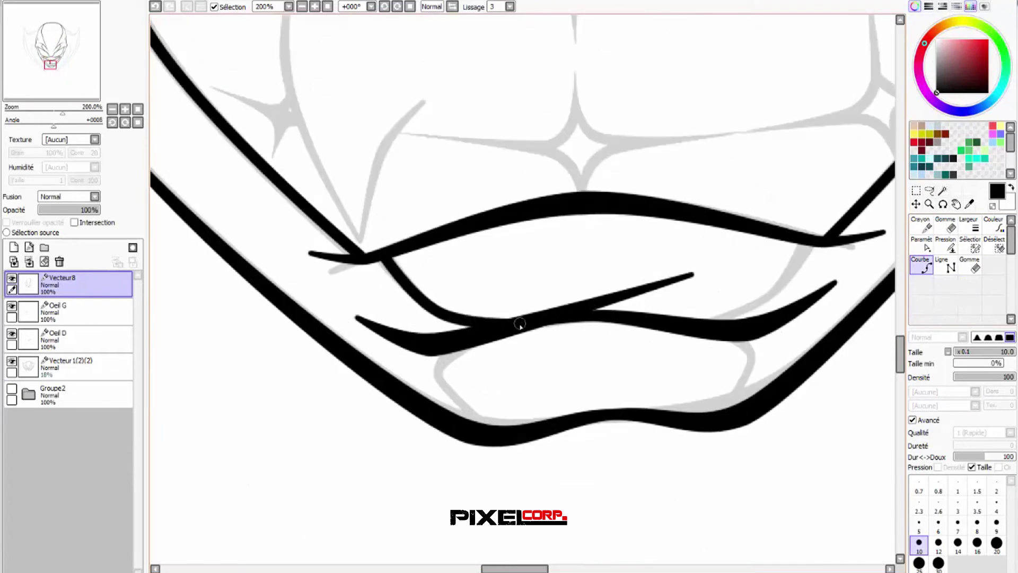
pyautogui.click(806, 244)
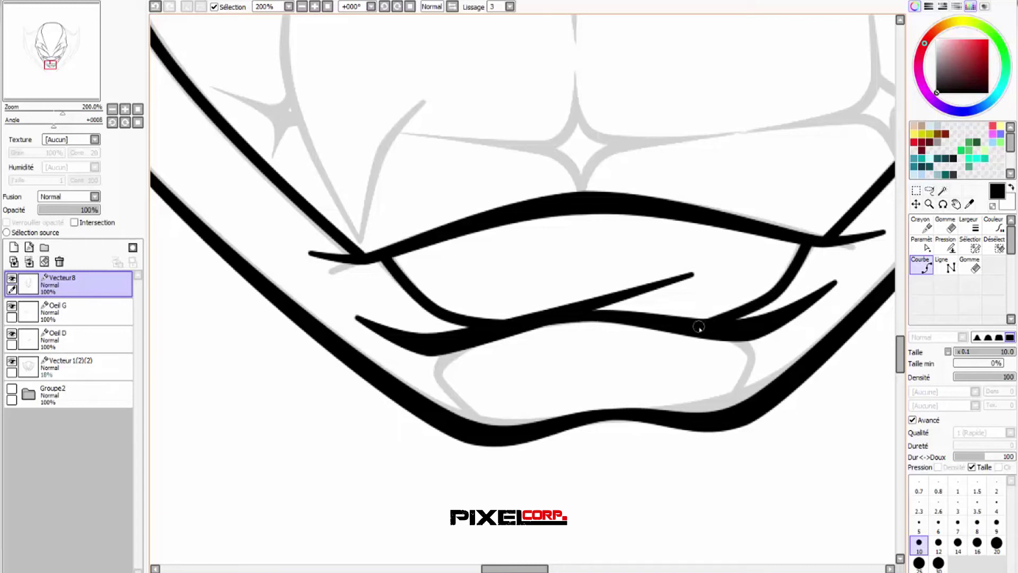
# - Draw the left and right sides of the chin pad as curves joining the lower crease to the jaw line
pyautogui.click(436, 371)
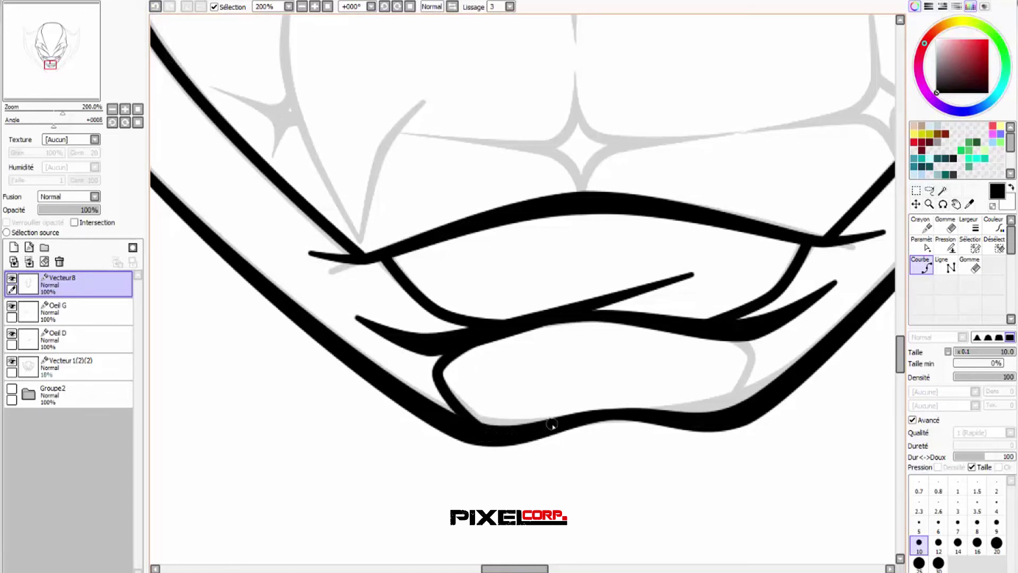
pyautogui.click(725, 334)
pyautogui.click(751, 359)
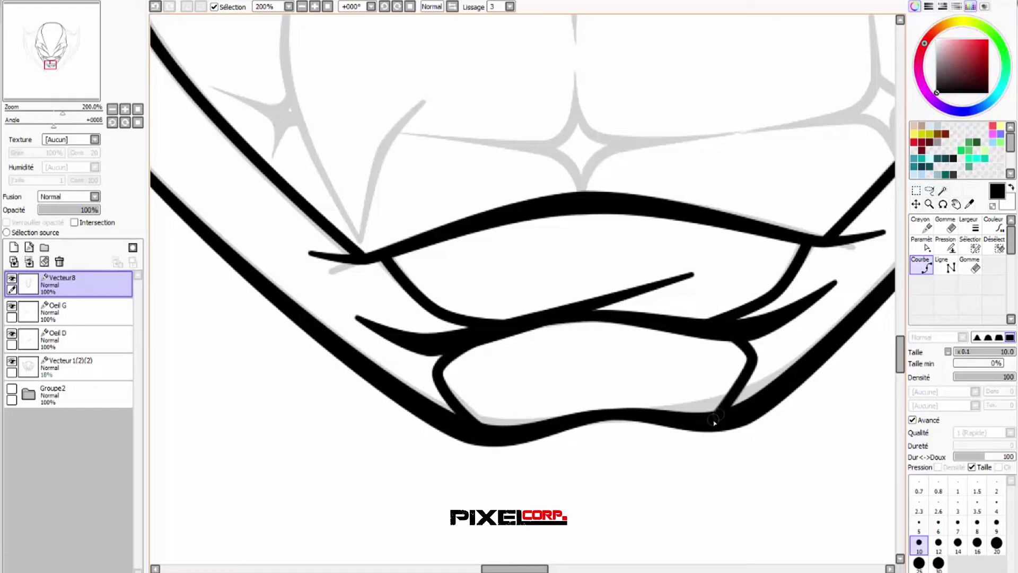
pyautogui.doubleClick(714, 419)
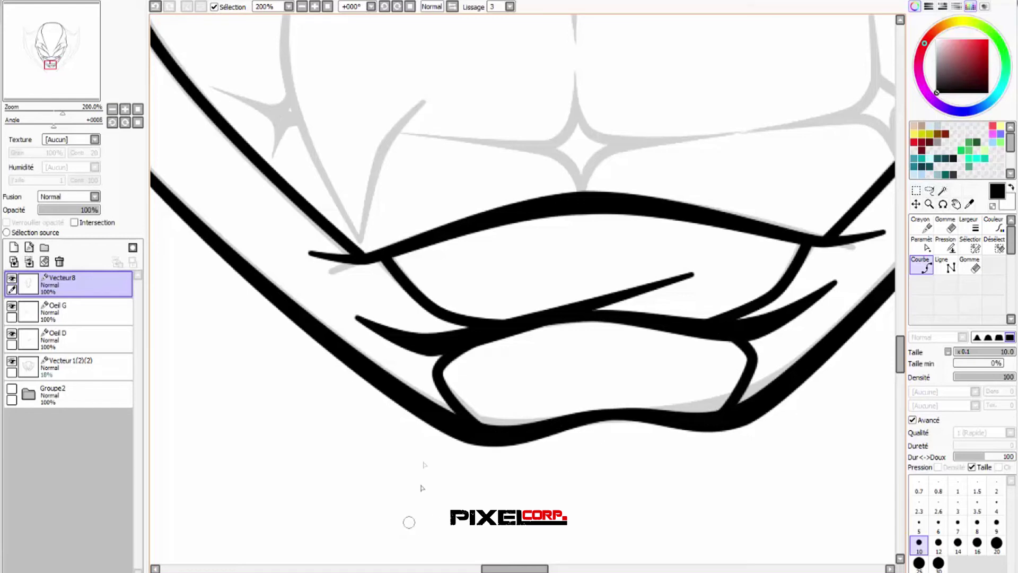
pyautogui.scroll(-2, 412, 422)
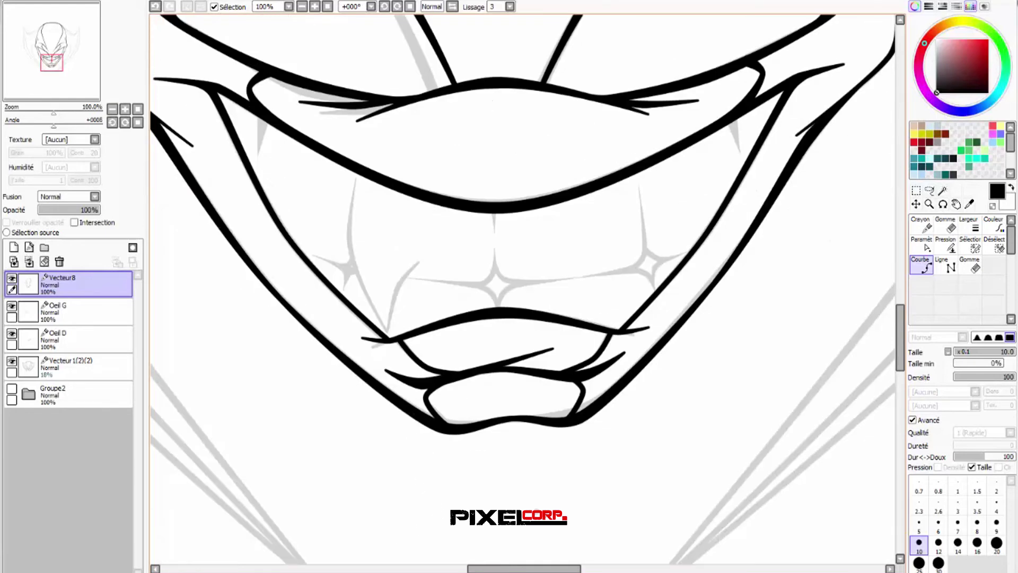
# - Thicken the new chin curves and refine the left chin side's points where it meets the crease and jaw line
pyautogui.click(945, 245)
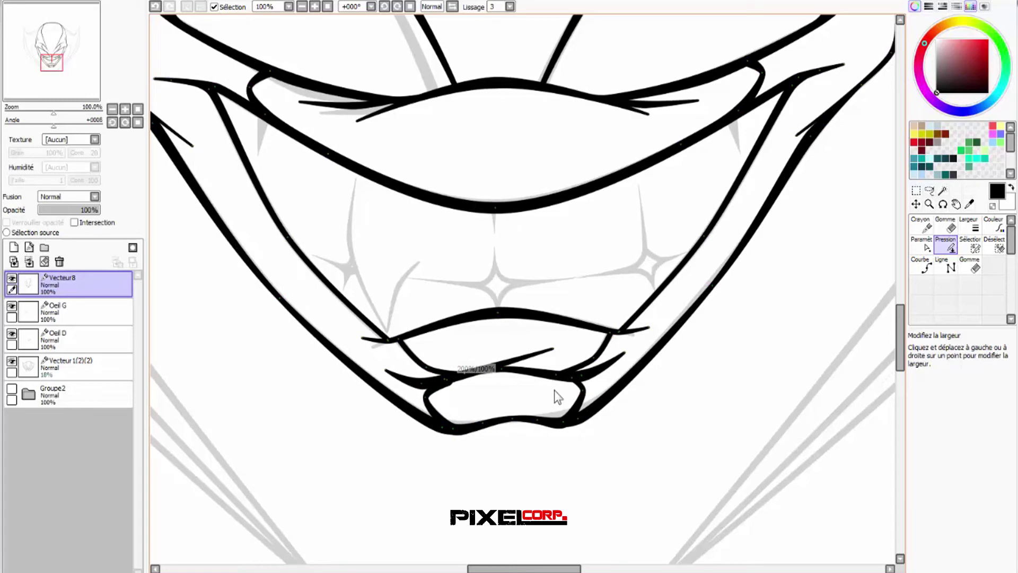
pyautogui.click(927, 247)
pyautogui.scroll(4, 437, 395)
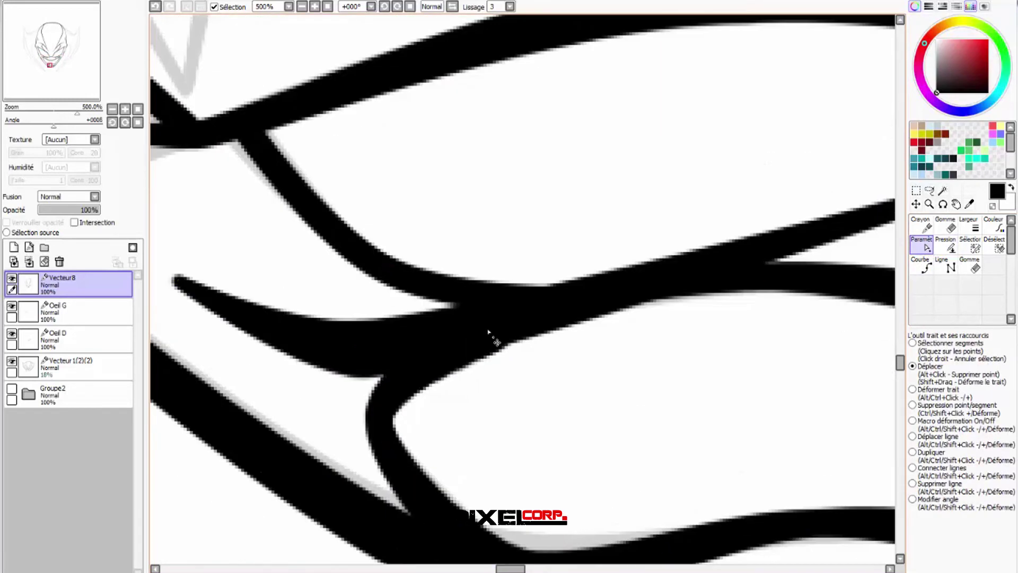
pyautogui.scroll(-3, 454, 375)
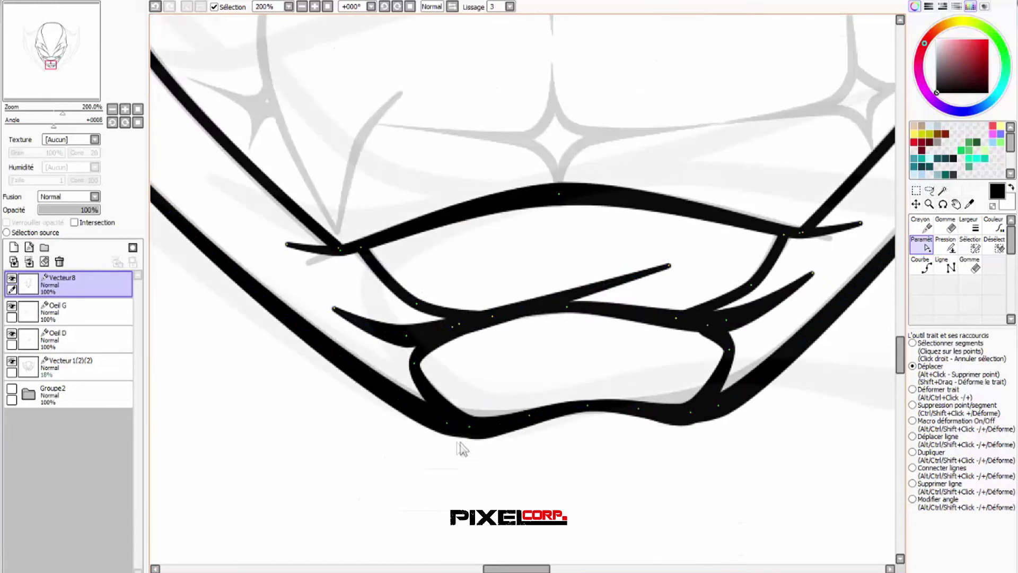
pyautogui.scroll(2, 482, 410)
pyautogui.scroll(-2, 445, 414)
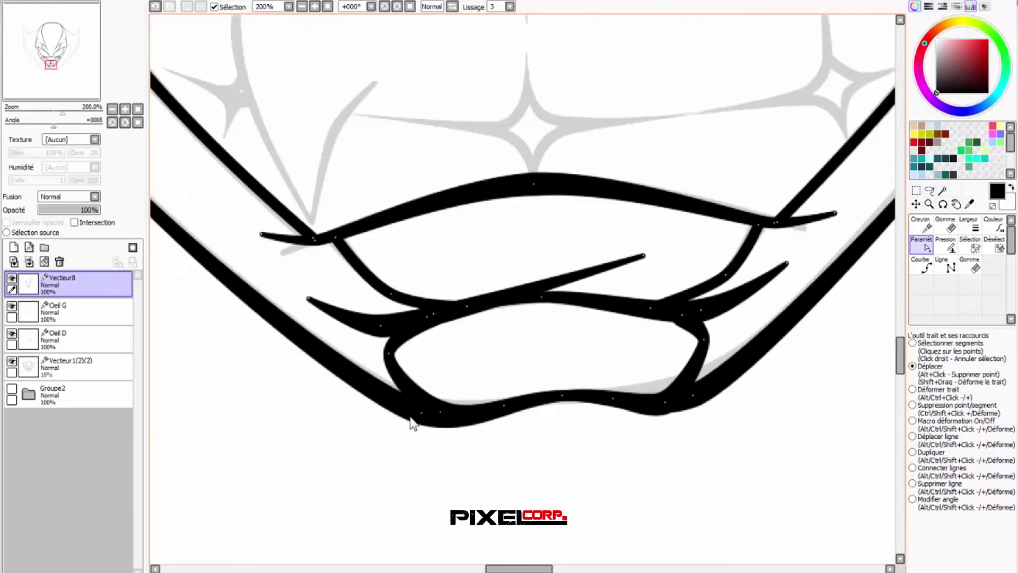
# - Reposition the right chin curve's upper end point inside the lower crease to smooth the junction
pyautogui.scroll(2, 733, 330)
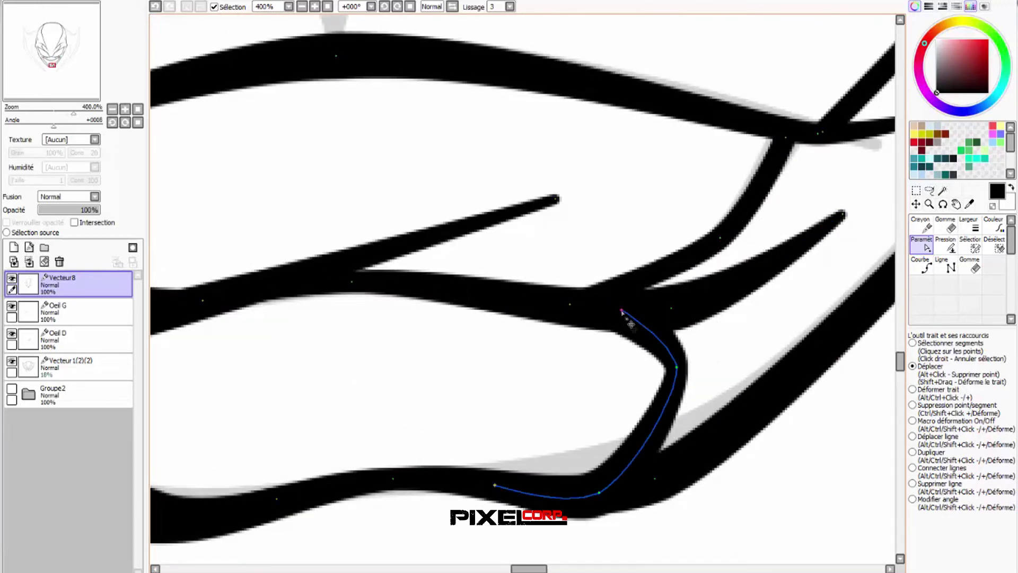
pyautogui.scroll(-2, 622, 313)
pyautogui.scroll(1, 610, 371)
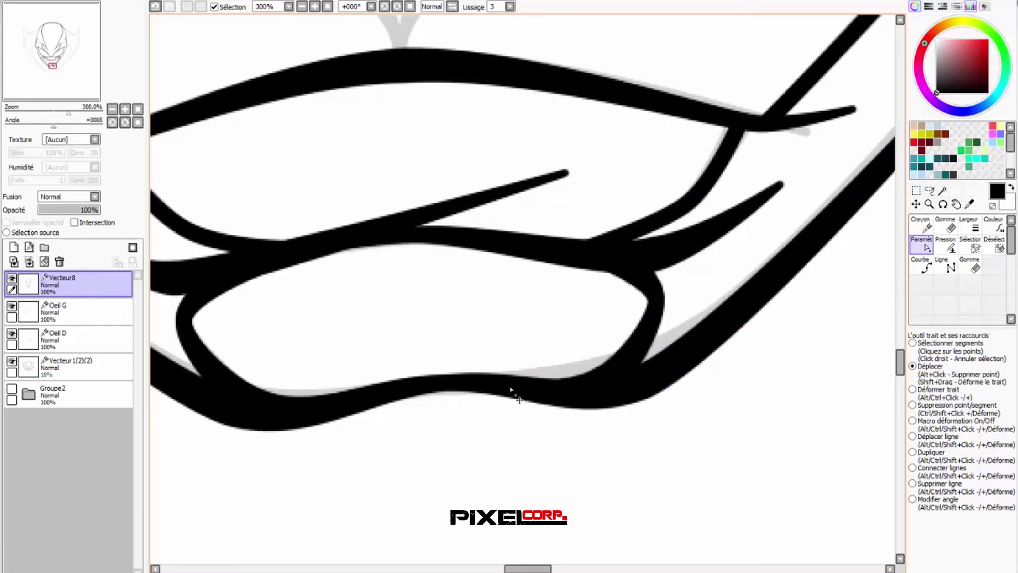
pyautogui.scroll(-2, 556, 366)
pyautogui.scroll(-1, 523, 423)
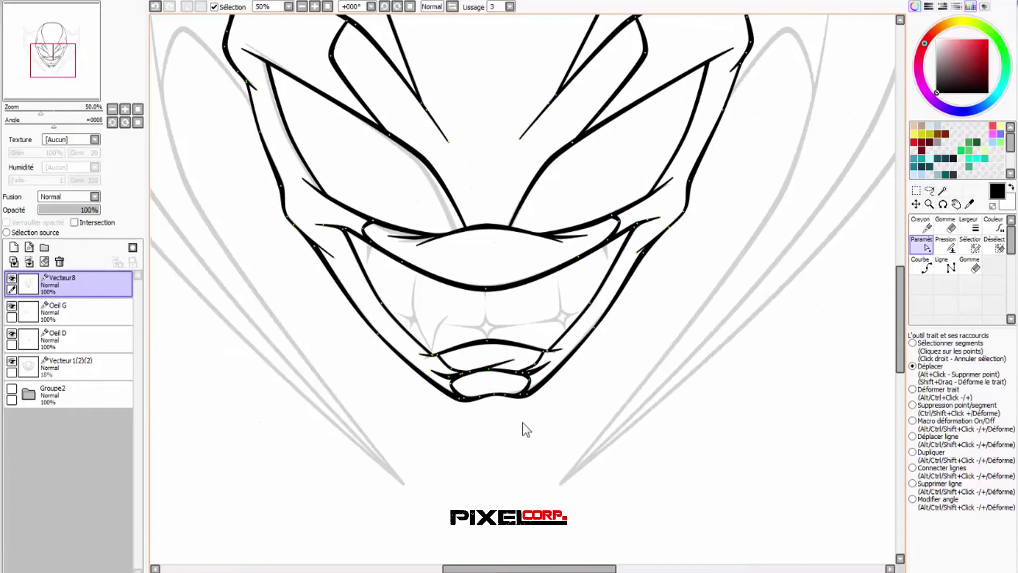
# - Examine the whole inked head with the faded sketch layer hidden, then restore that layer and keep Vecteur8 active
pyautogui.scroll(-1, 506, 457)
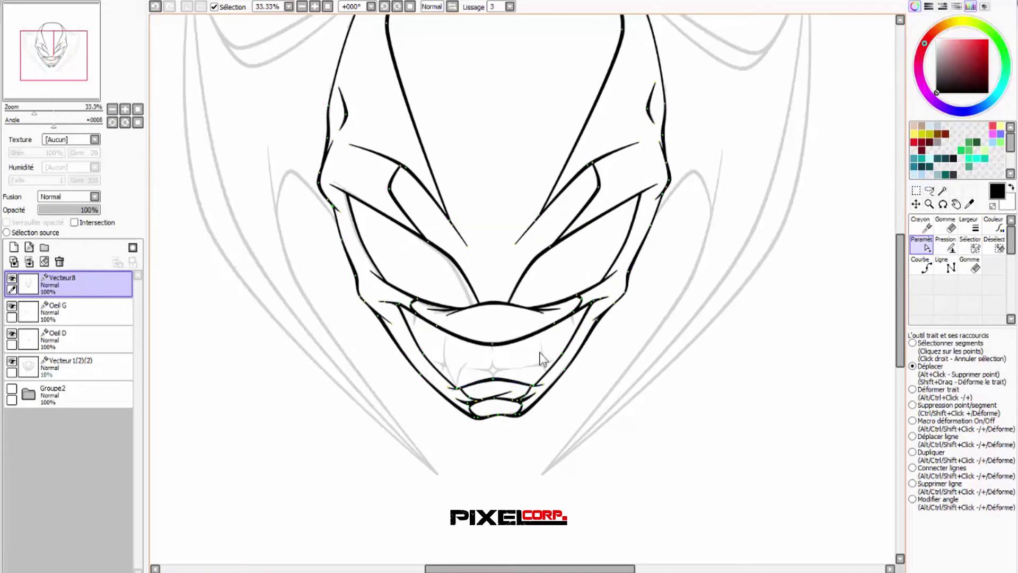
pyautogui.scroll(1, 540, 354)
pyautogui.scroll(-1, 600, 414)
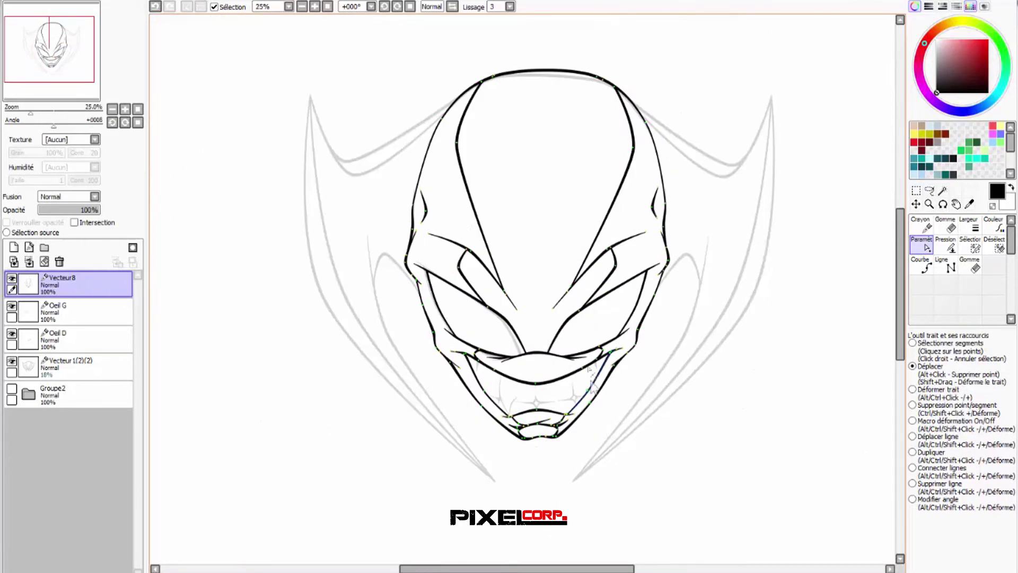
pyautogui.scroll(1, 681, 201)
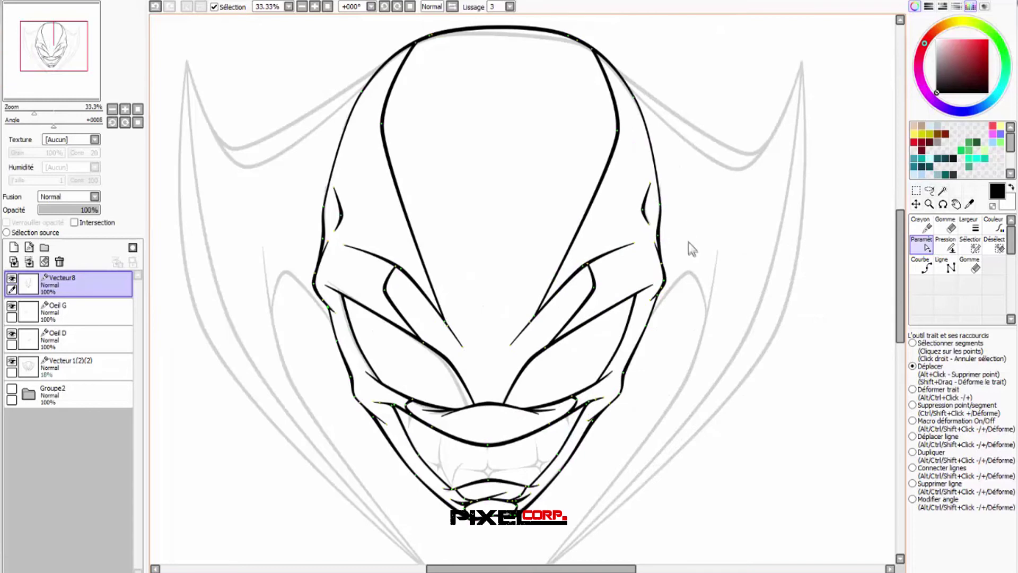
pyautogui.scroll(2, 687, 244)
pyautogui.scroll(-3, 653, 277)
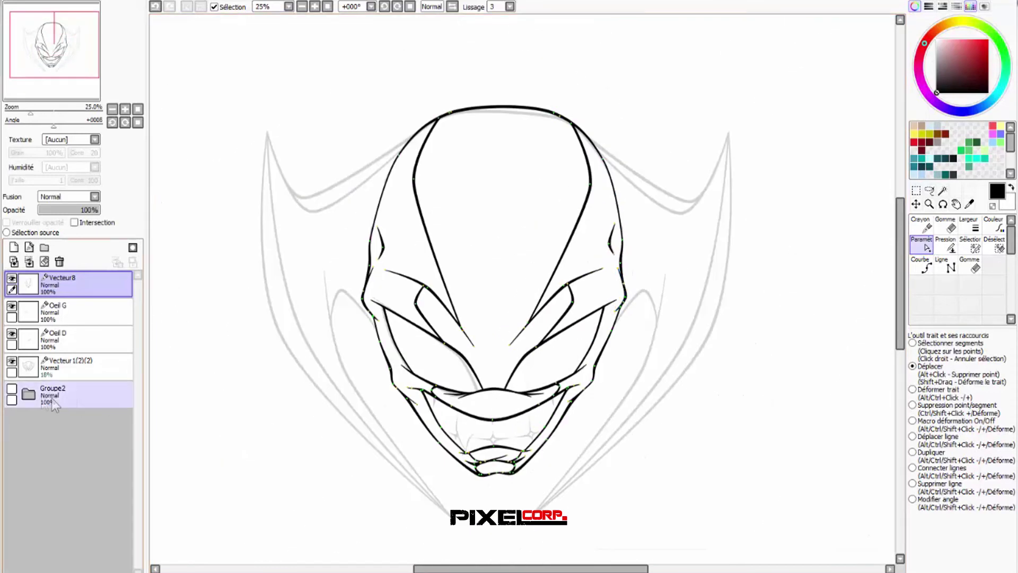
pyautogui.click(11, 362)
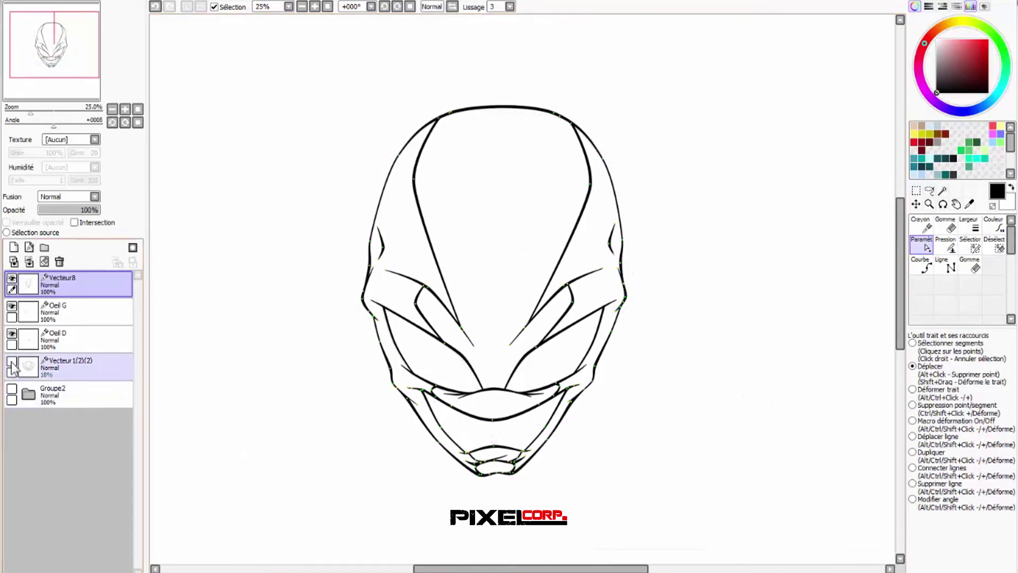
pyautogui.click(109, 366)
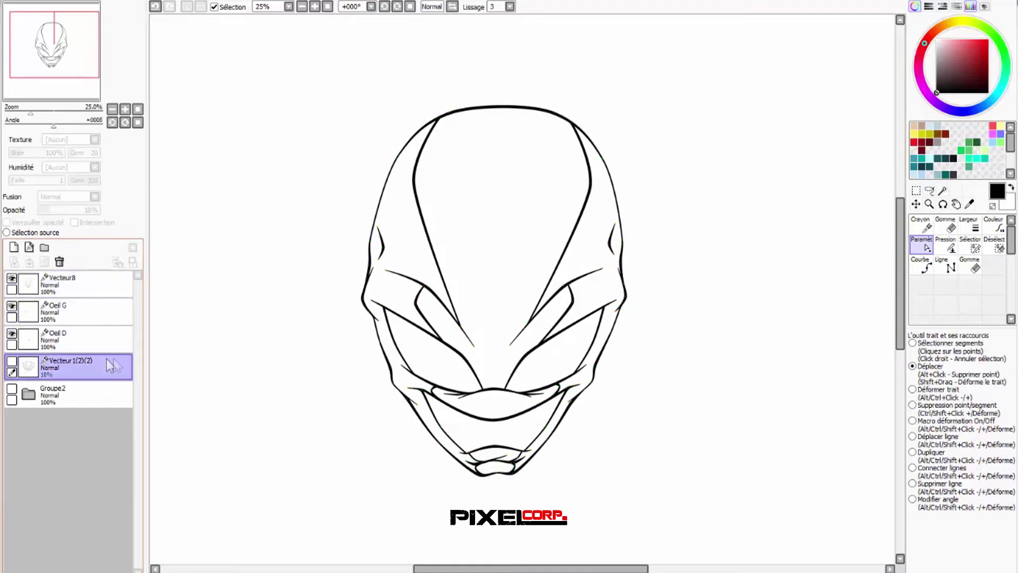
pyautogui.click(79, 294)
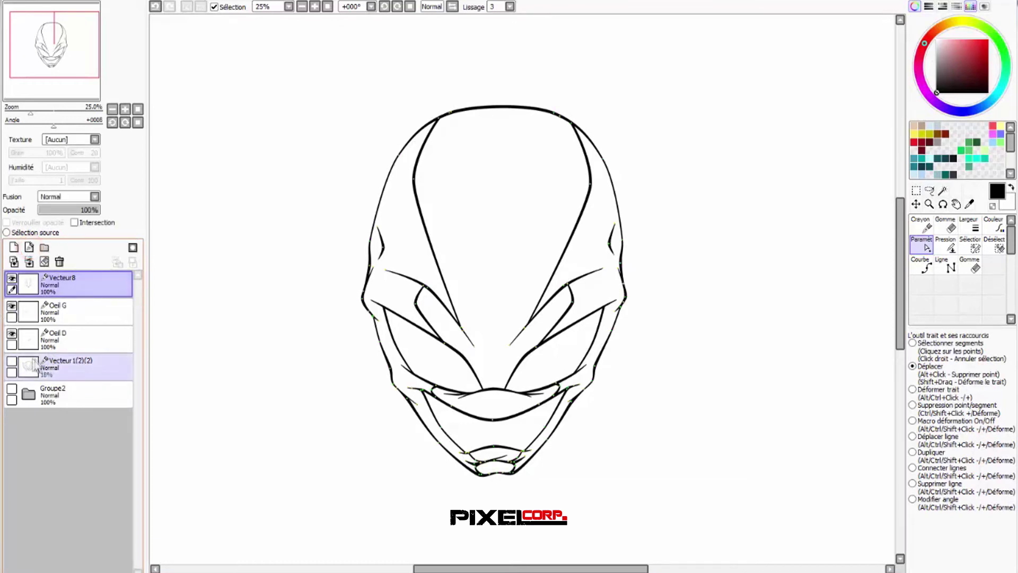
pyautogui.click(12, 362)
# - Draw a short tooth-separation stroke below the upper mouth line near each mouth corner with the Curve tool
pyautogui.click(927, 263)
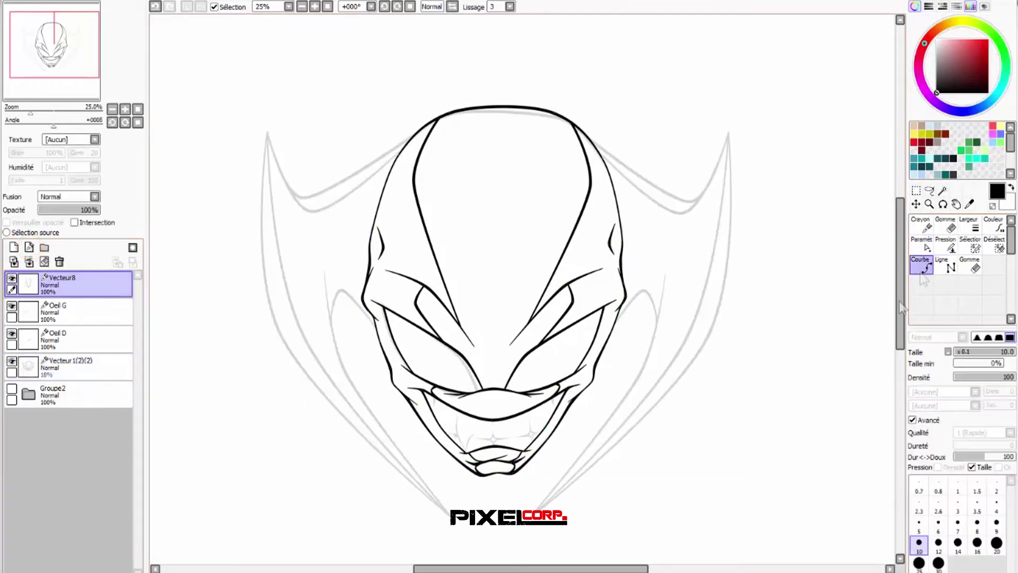
pyautogui.scroll(2, 504, 491)
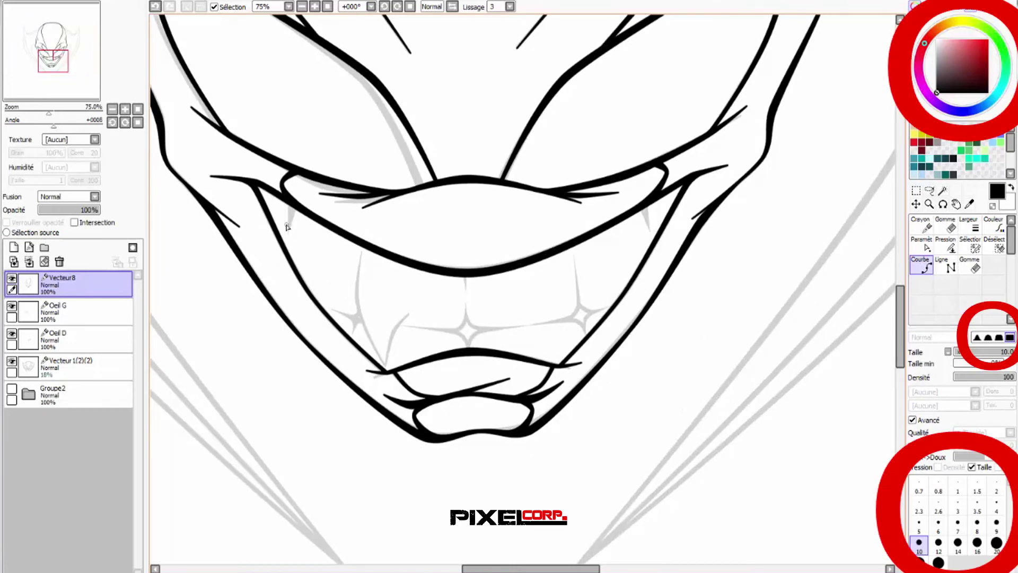
pyautogui.scroll(4, 286, 225)
pyautogui.click(313, 149)
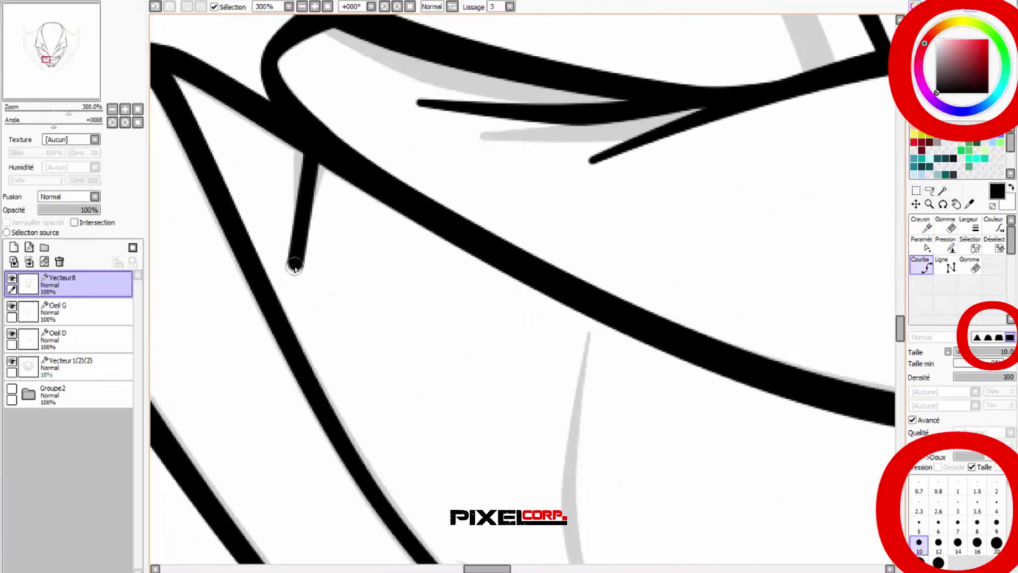
pyautogui.scroll(-3, 290, 272)
pyautogui.click(763, 205)
pyautogui.doubleClick(772, 236)
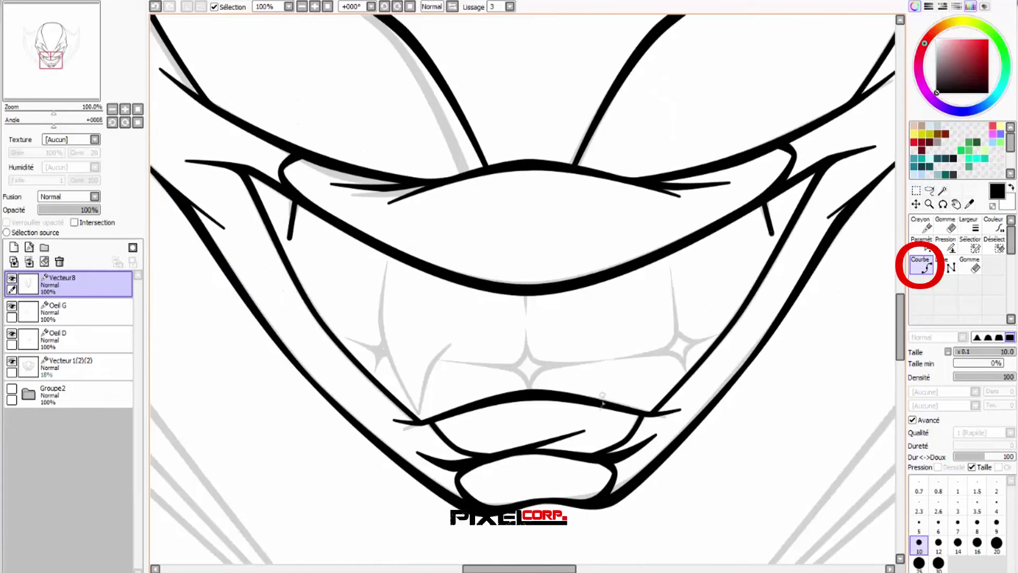
# - Draw the left fang as a pointed curve down to the mouth corner and back up, and add a short central tooth line
pyautogui.click(389, 262)
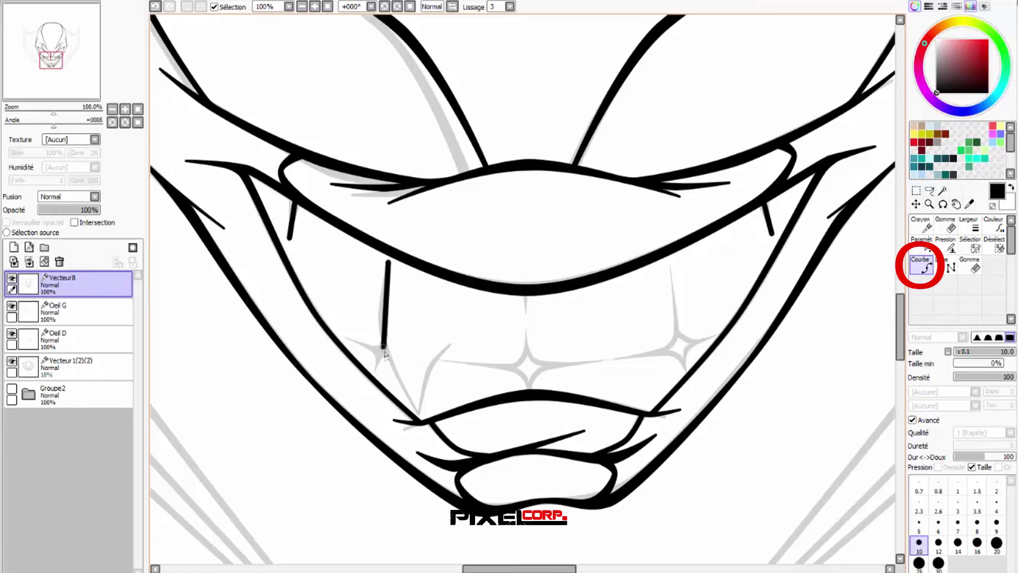
pyautogui.click(379, 321)
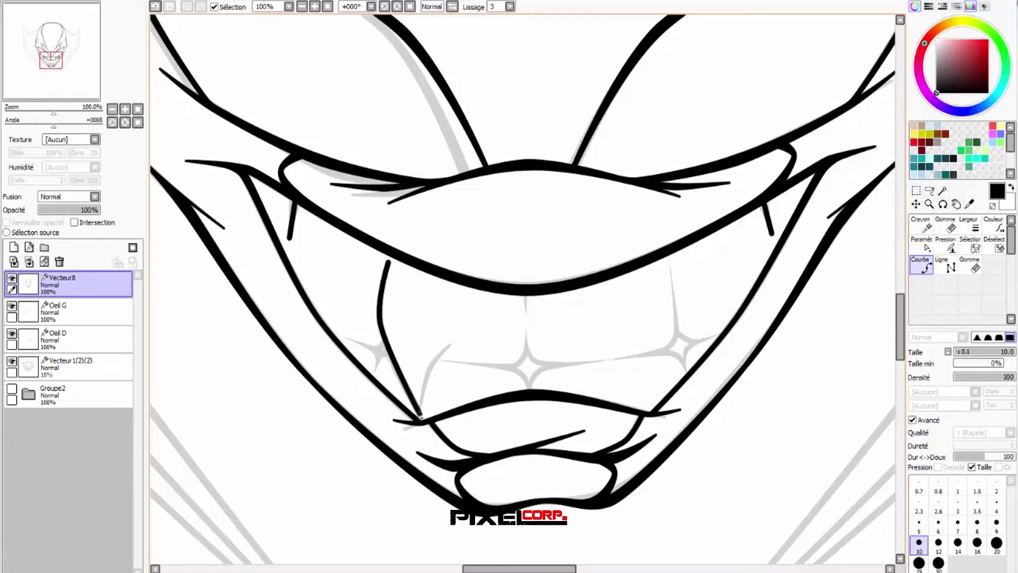
pyautogui.click(419, 416)
pyautogui.doubleClick(455, 341)
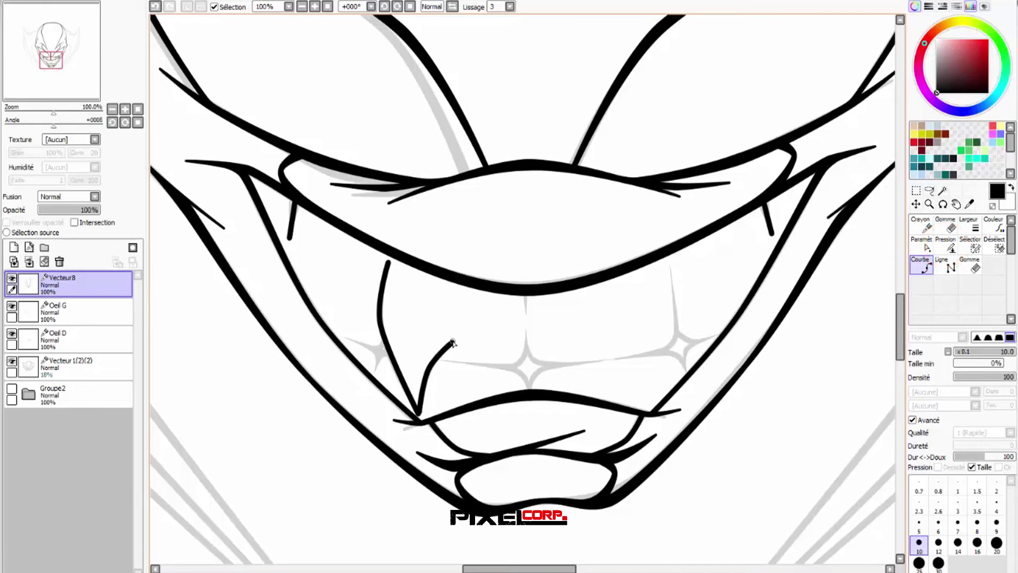
pyautogui.click(526, 295)
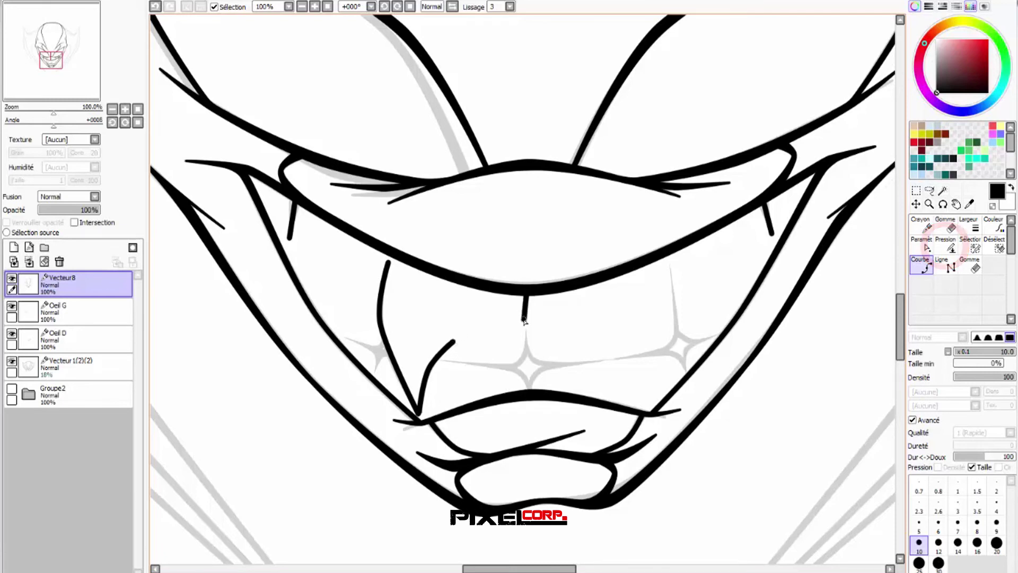
pyautogui.doubleClick(526, 316)
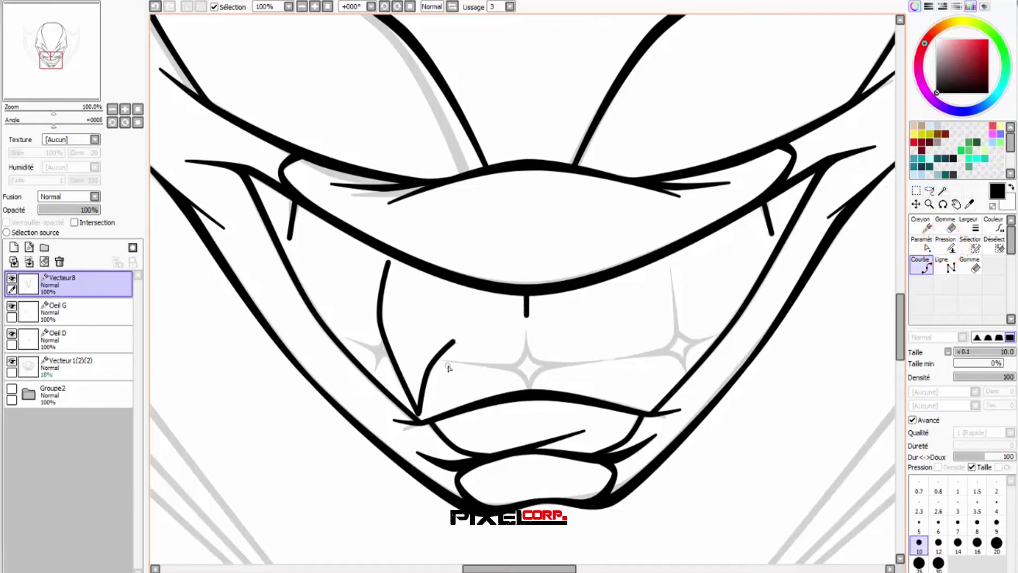
# - Draw the left front tooth's lower edge from the fang to the centre, curving up toward the central tooth line
pyautogui.scroll(2, 508, 372)
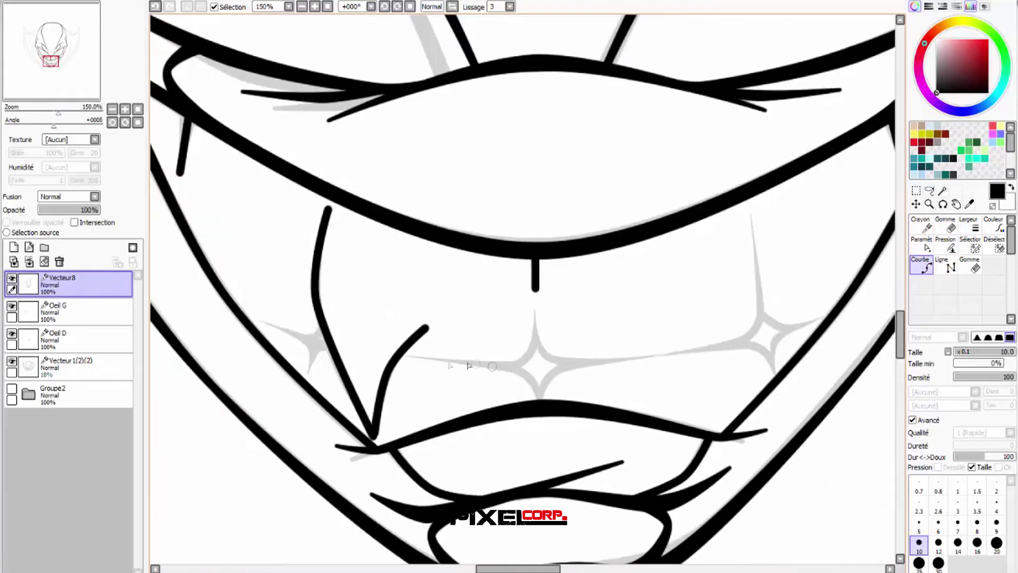
pyautogui.click(407, 356)
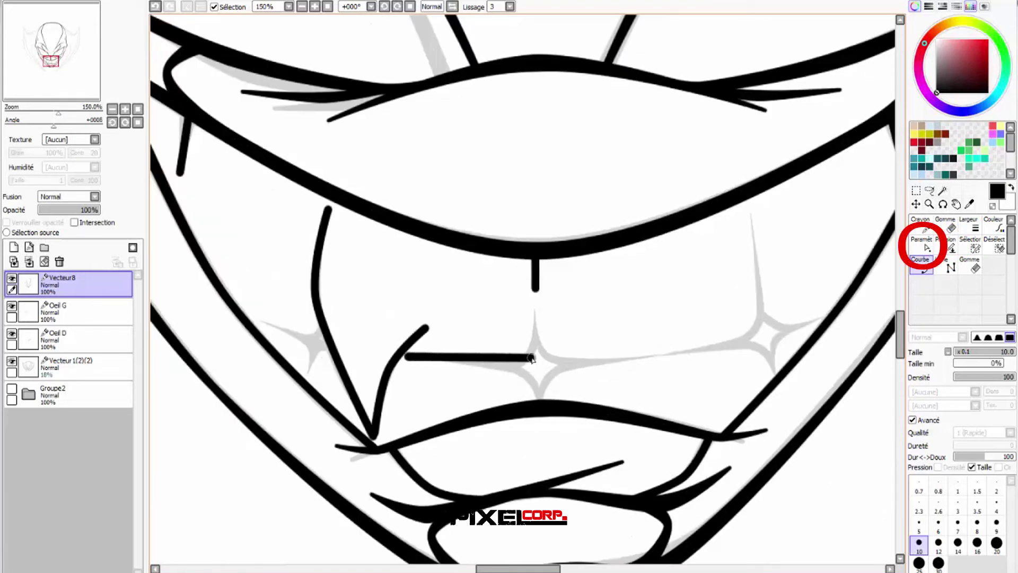
pyautogui.click(521, 366)
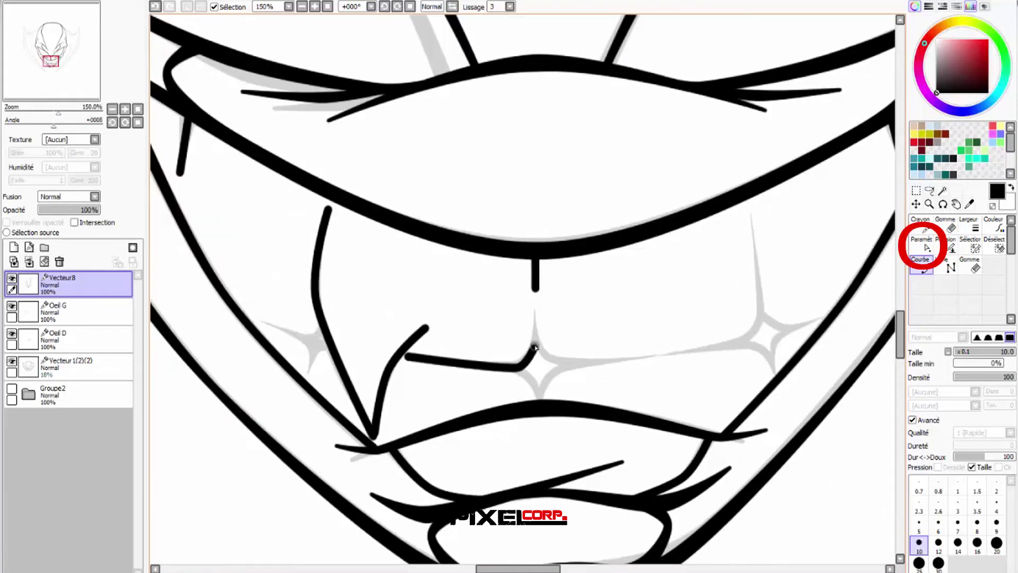
pyautogui.click(156, 6)
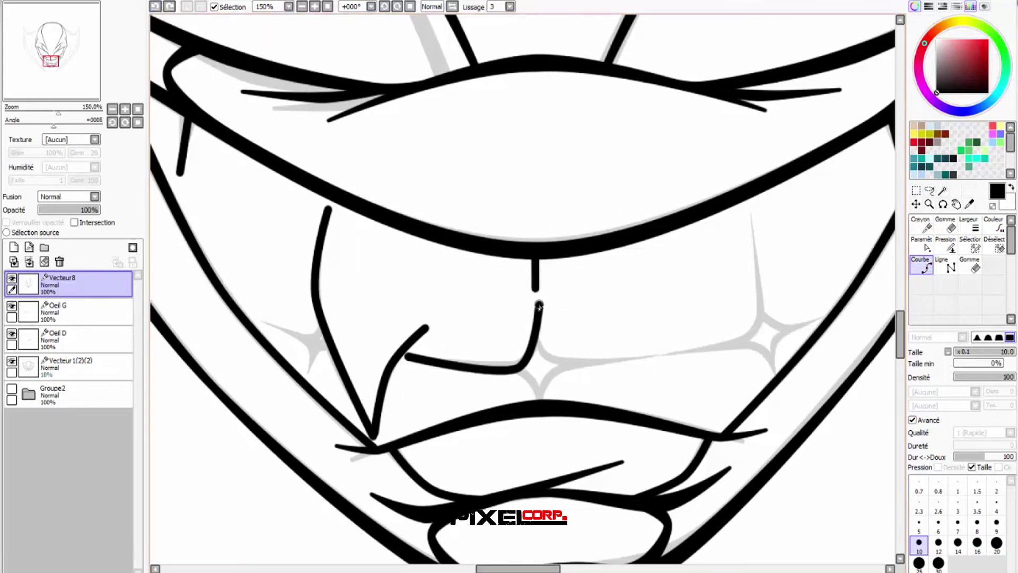
pyautogui.doubleClick(535, 316)
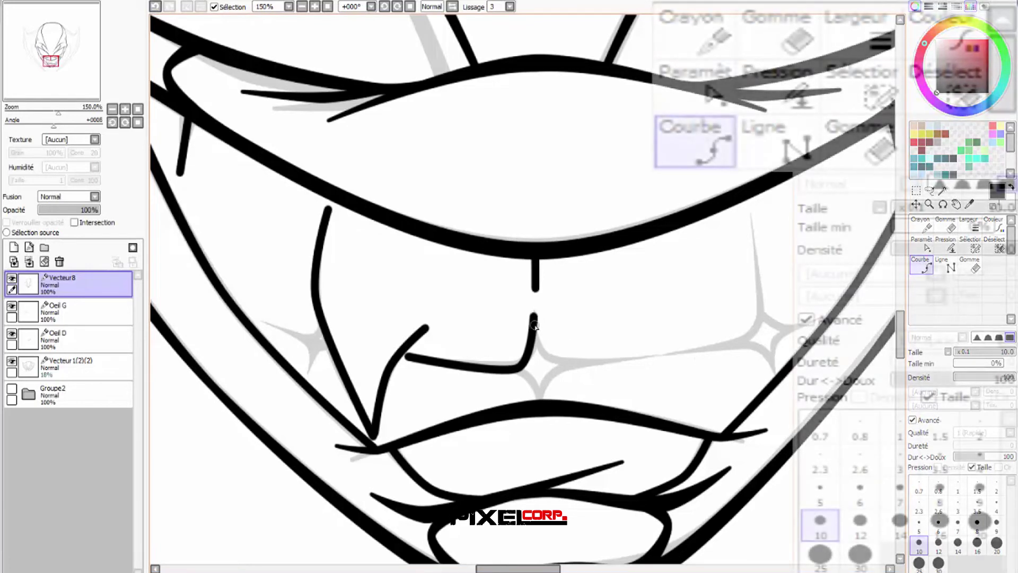
# - Draw the right front tooth's outline from the central tooth line along its lower edge and up its outer side with the Curve tool
pyautogui.click(534, 319)
pyautogui.click(546, 362)
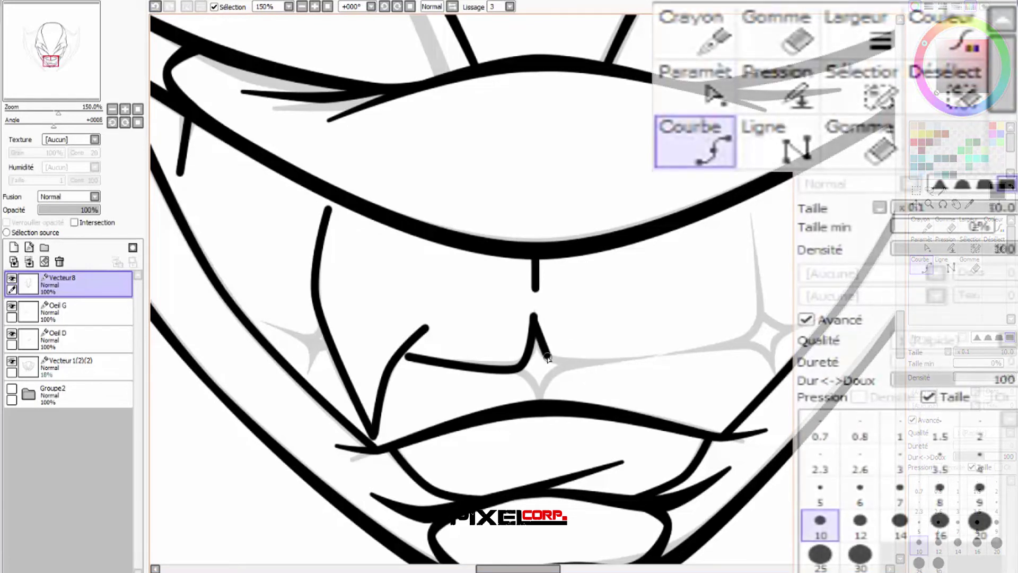
pyautogui.click(753, 336)
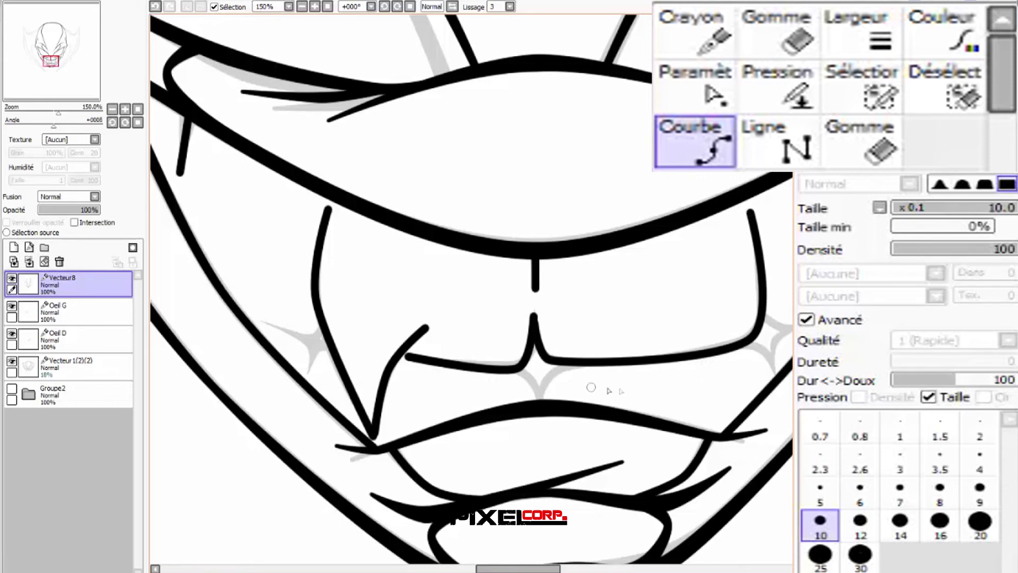
# - Adjust the points where the two front teeth meet, aligning their upper tips and rounding the right tooth's inner corner
pyautogui.click(713, 104)
pyautogui.scroll(1, 513, 384)
pyautogui.moveTo(523, 366); pyautogui.dragTo(546, 344)
pyautogui.scroll(1, 546, 328)
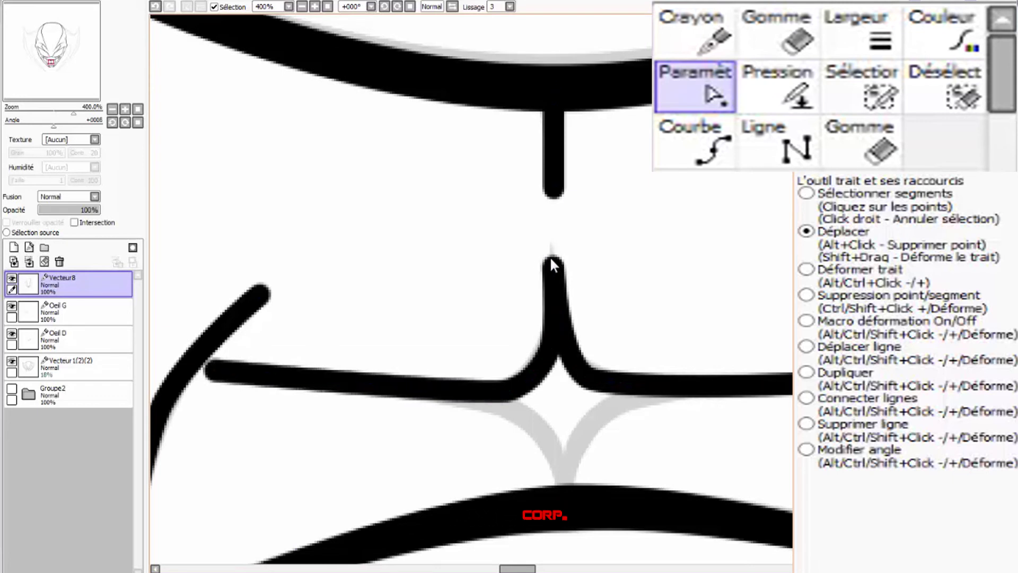
pyautogui.moveTo(550, 253); pyautogui.dragTo(552, 249)
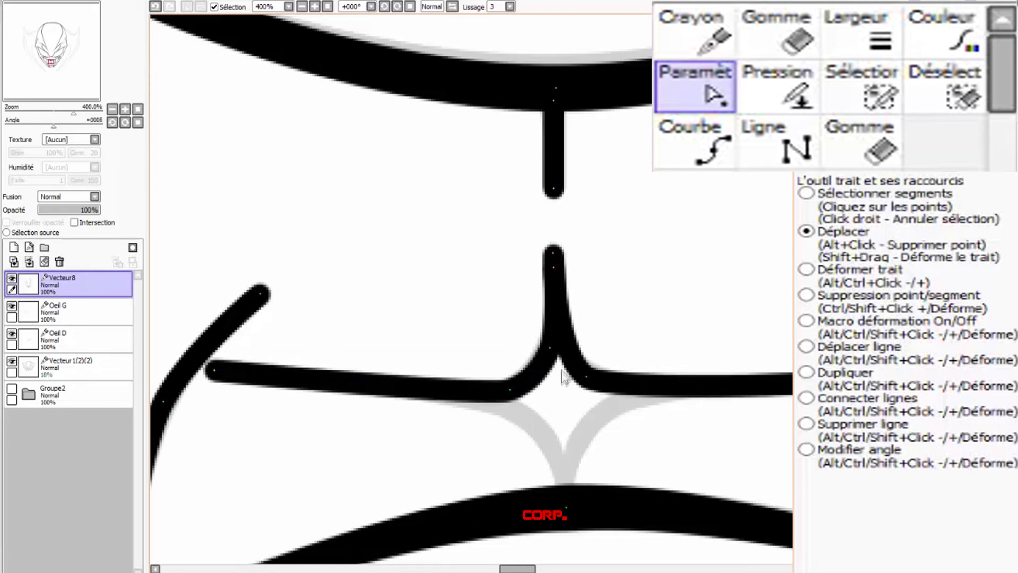
pyautogui.moveTo(568, 353); pyautogui.dragTo(613, 387)
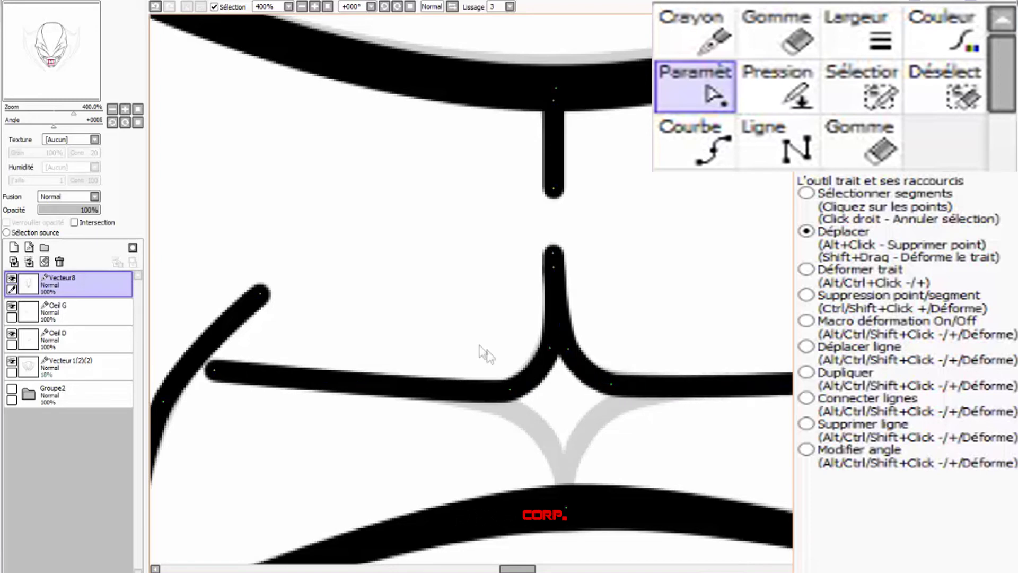
pyautogui.scroll(-2, 485, 354)
pyautogui.scroll(1, 613, 371)
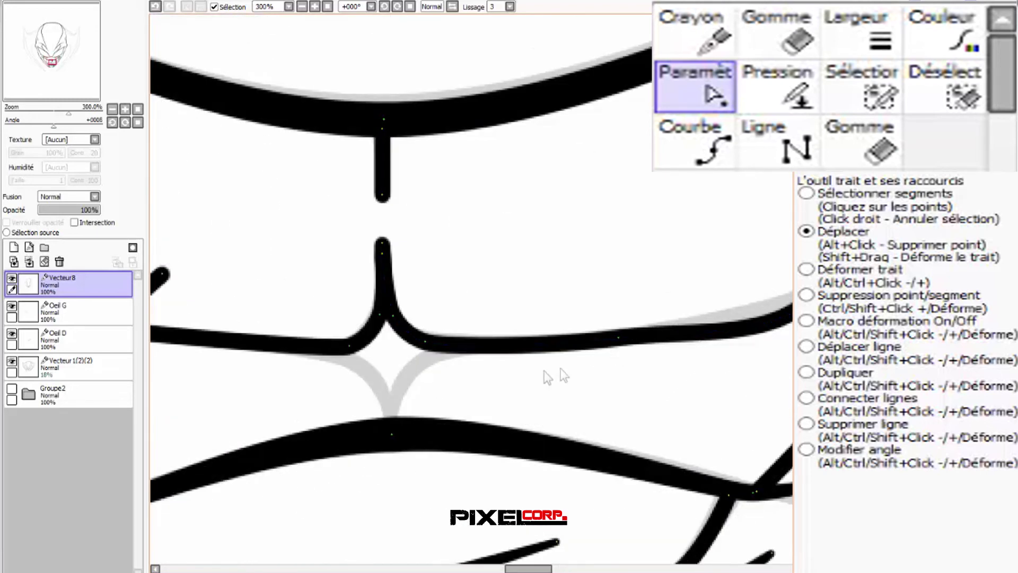
# - Reposition the right front tooth's outer corner points for a rounded corner, with a straighter lower edge and side
pyautogui.scroll(-2, 546, 375)
pyautogui.scroll(1, 602, 339)
pyautogui.click(156, 7)
pyautogui.scroll(1, 571, 350)
pyautogui.moveTo(618, 338); pyautogui.dragTo(623, 317)
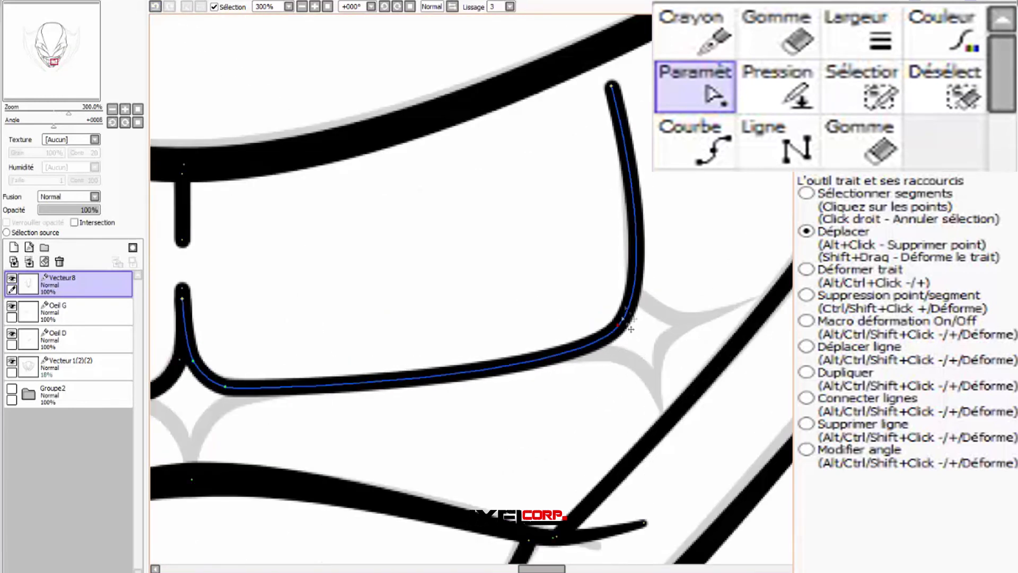
pyautogui.click(634, 288)
pyautogui.scroll(-2, 630, 168)
pyautogui.scroll(1, 625, 247)
pyautogui.moveTo(608, 255); pyautogui.dragTo(600, 264)
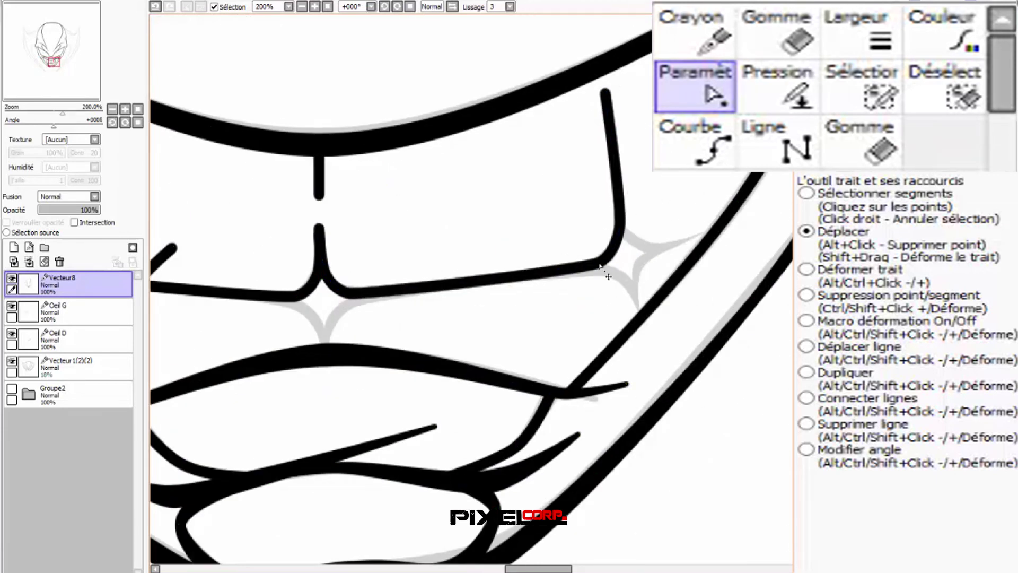
pyautogui.moveTo(621, 227); pyautogui.dragTo(619, 229)
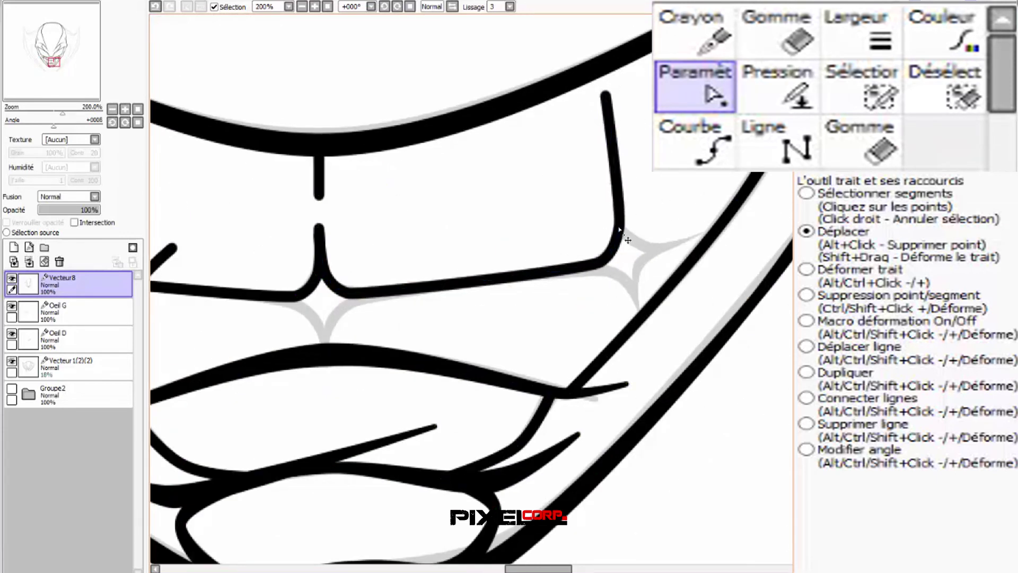
pyautogui.click(472, 286)
# - Thicken the bases and thin the tips of the short tooth-separation strokes near both mouth corners with the Pressure tool
pyautogui.scroll(-2, 507, 292)
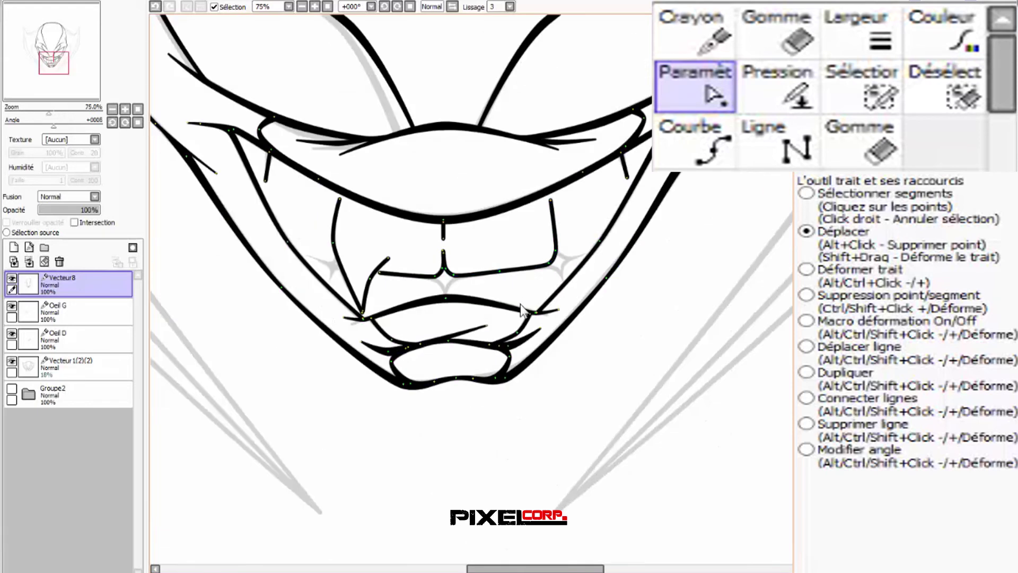
pyautogui.scroll(1, 541, 296)
pyautogui.click(693, 151)
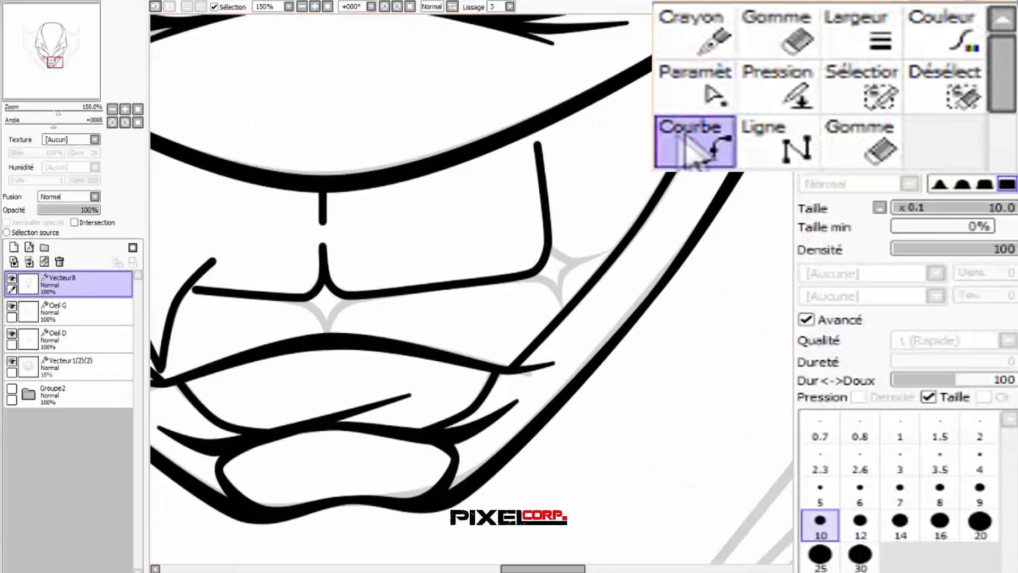
pyautogui.click(782, 91)
pyautogui.scroll(-2, 561, 308)
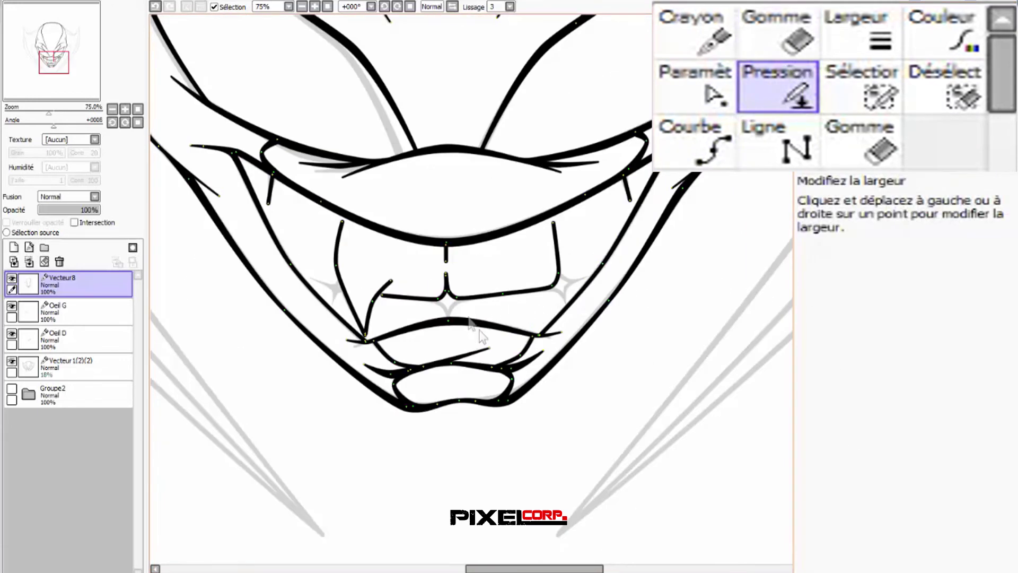
pyautogui.moveTo(279, 188); pyautogui.dragTo(289, 189)
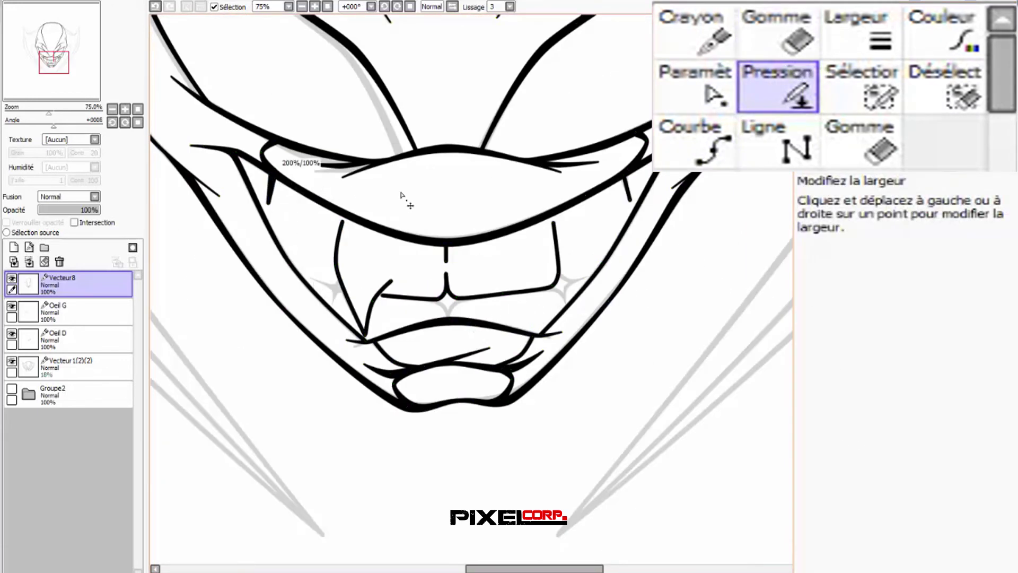
pyautogui.moveTo(629, 191)
pyautogui.mouseDown()
pyautogui.moveTo(641, 211)
pyautogui.moveTo(633, 219)
pyautogui.mouseUp()
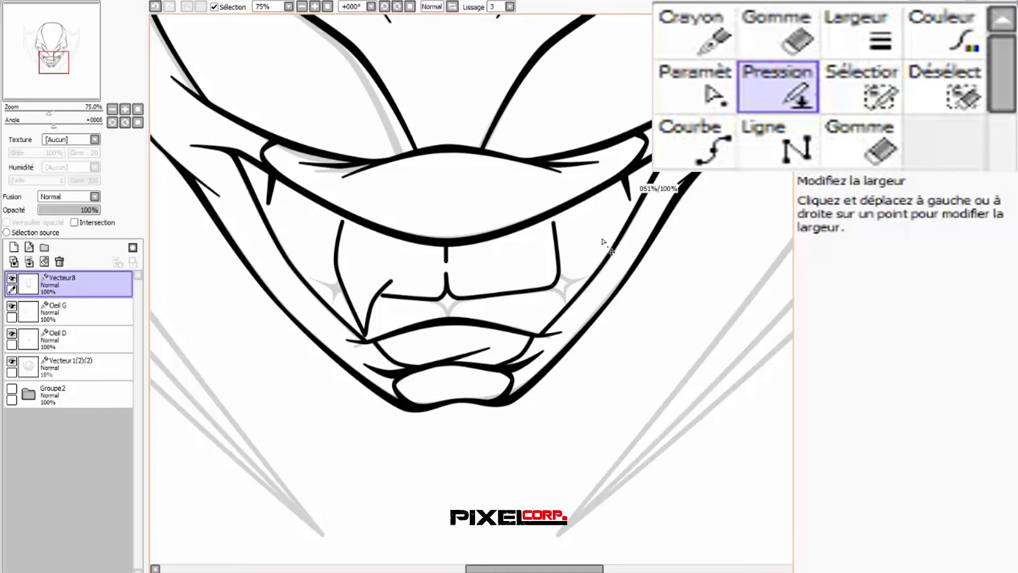
pyautogui.moveTo(271, 194)
pyautogui.mouseDown()
pyautogui.moveTo(278, 216)
pyautogui.moveTo(223, 223)
pyautogui.mouseUp()
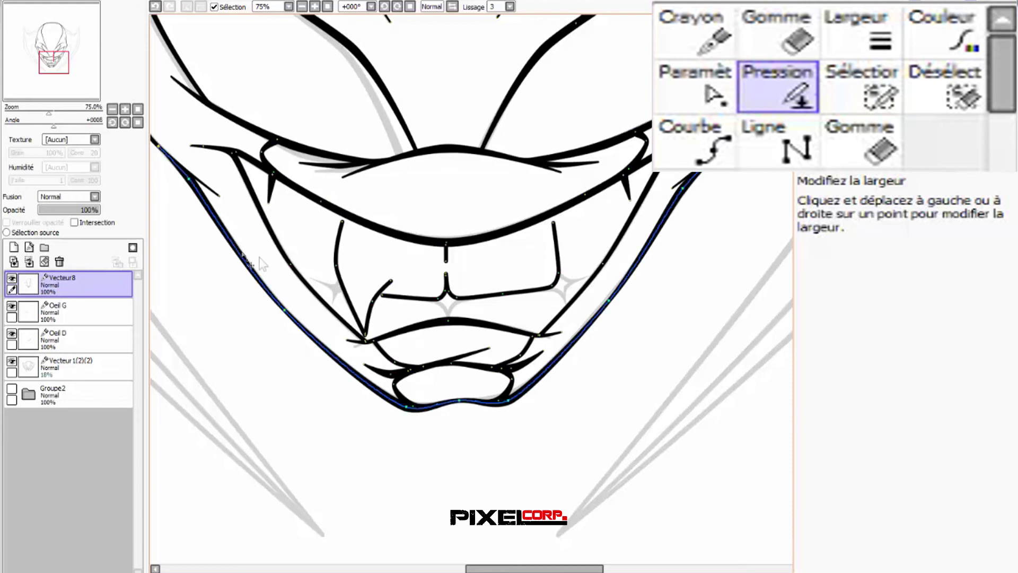
# - Taper the short central tooth line, the upper ends of the teeth's outer sides and the left fang's tip
pyautogui.moveTo(443, 268); pyautogui.dragTo(433, 269)
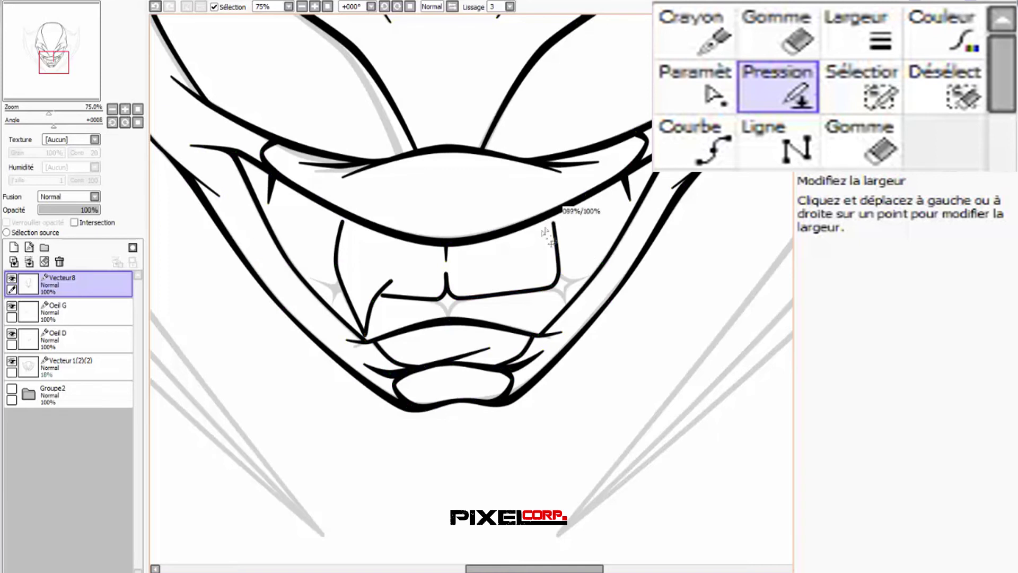
pyautogui.moveTo(342, 222); pyautogui.dragTo(320, 227)
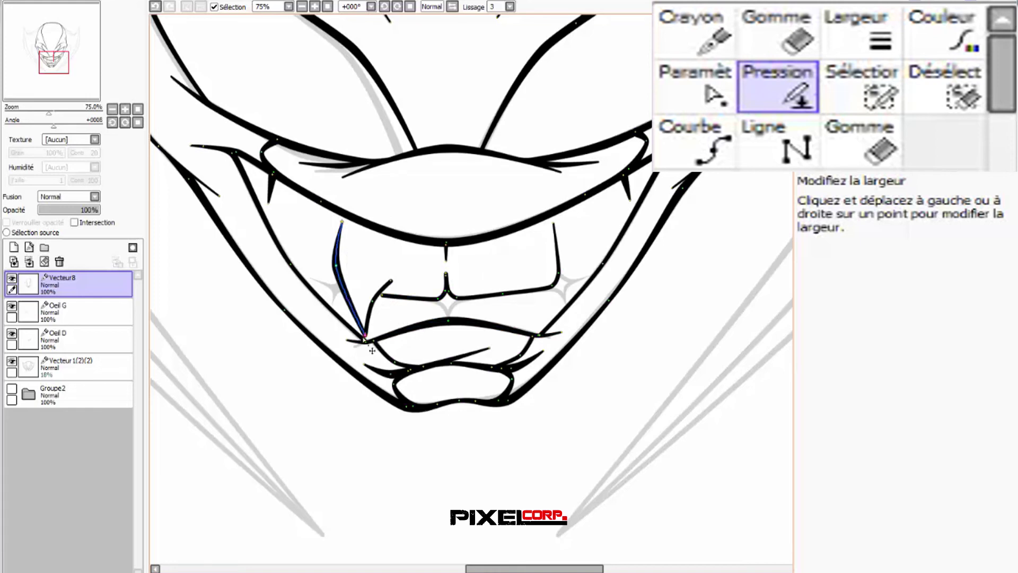
pyautogui.scroll(4, 374, 340)
pyautogui.moveTo(370, 320); pyautogui.dragTo(255, 330)
# - Move the end point of the left fang's inner line so both fang lines meet cleanly at the tip
pyautogui.click(694, 102)
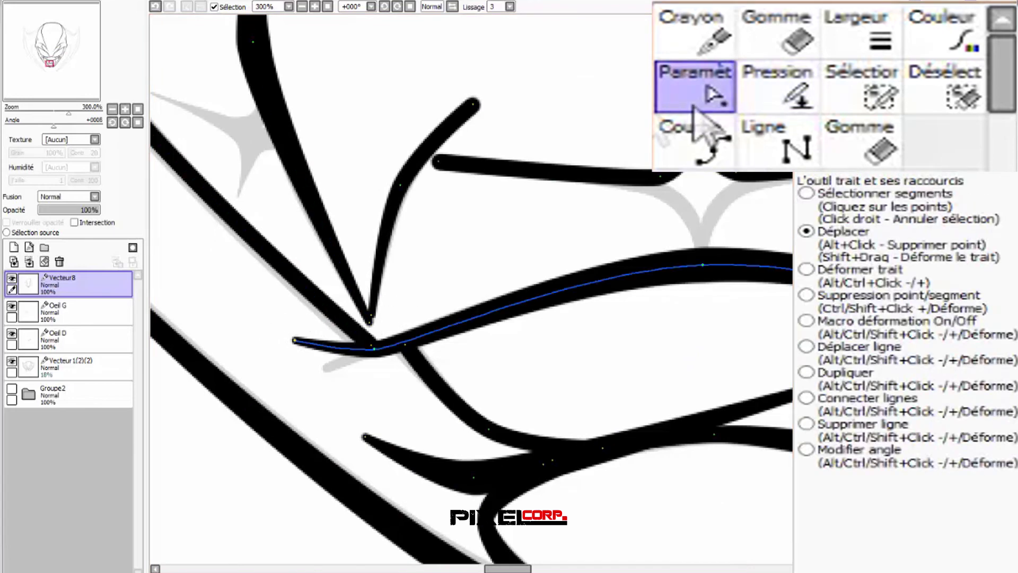
pyautogui.scroll(1, 371, 325)
pyautogui.moveTo(367, 320); pyautogui.dragTo(367, 315)
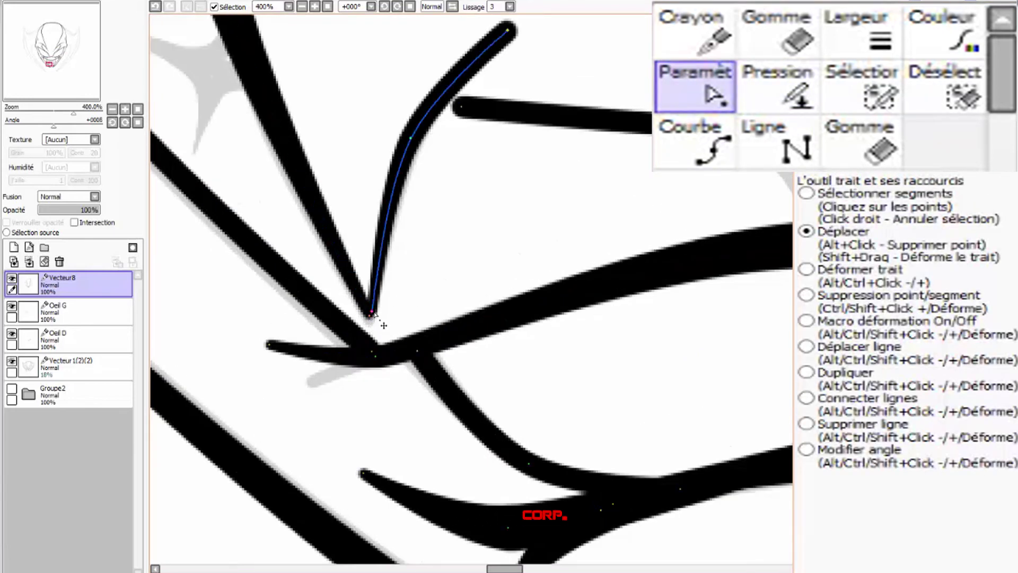
pyautogui.scroll(-3, 374, 328)
pyautogui.scroll(-2, 315, 305)
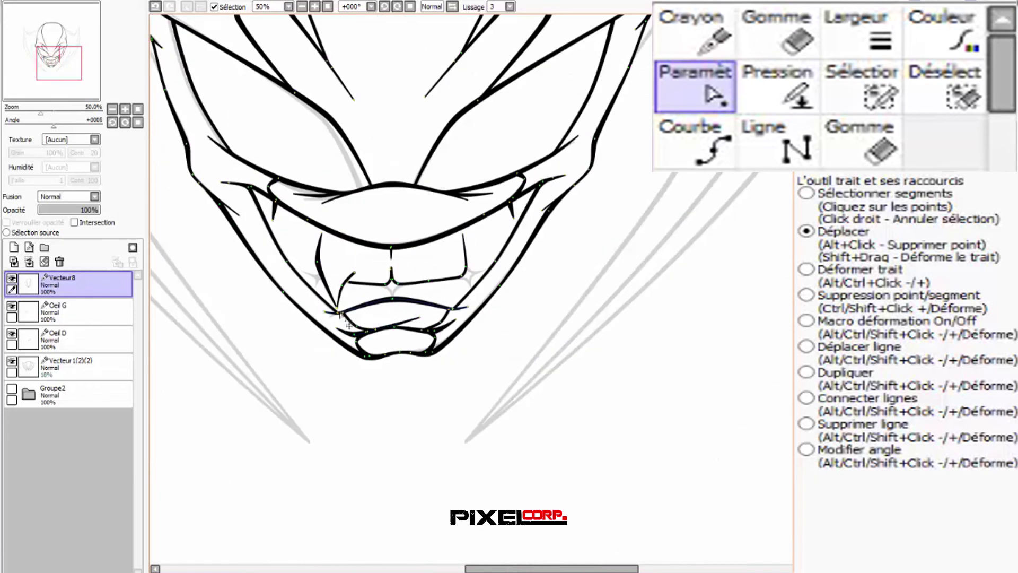
pyautogui.scroll(2, 352, 273)
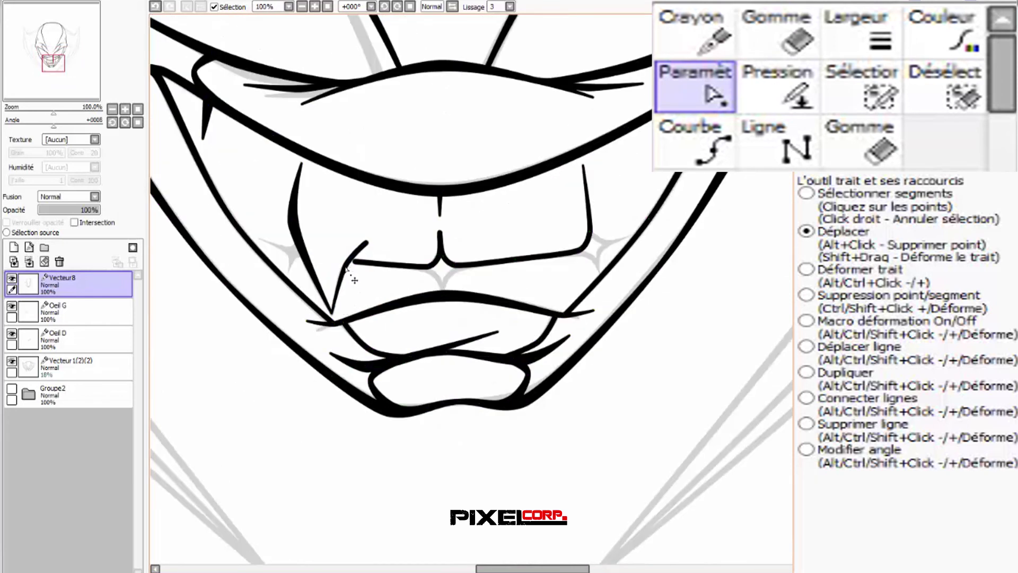
pyautogui.scroll(1, 347, 270)
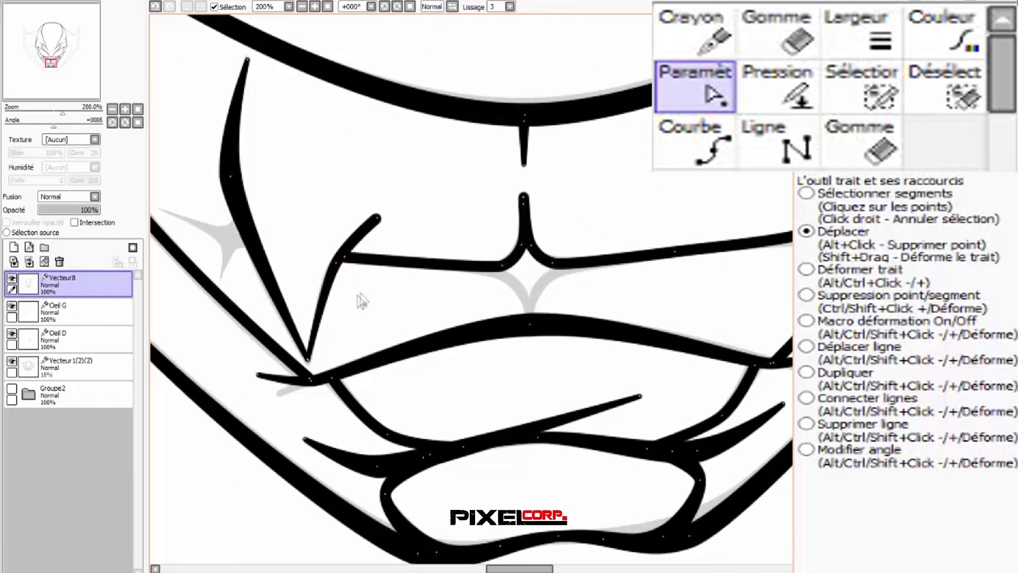
pyautogui.scroll(-3, 357, 301)
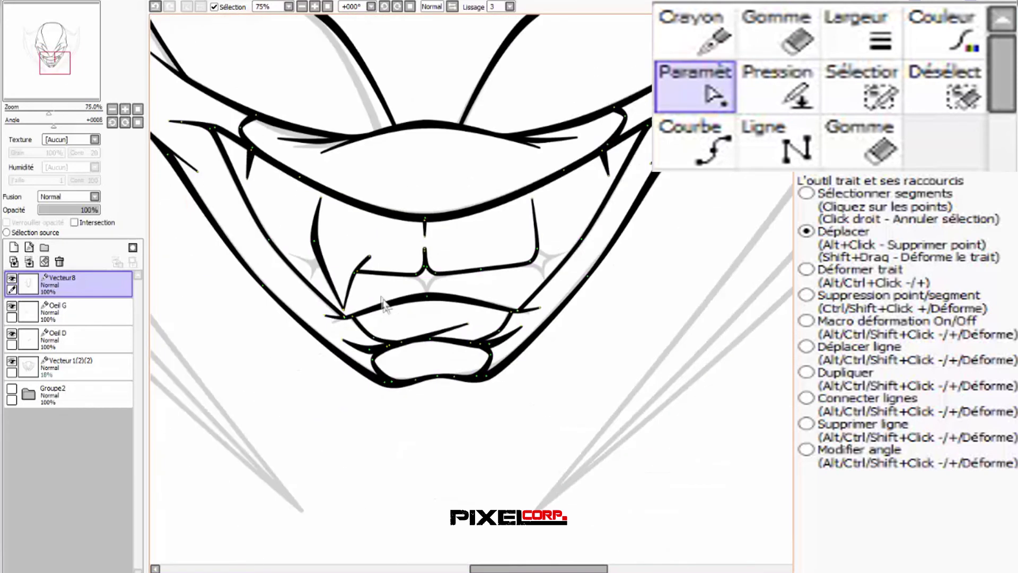
# - Thin the upper ends of both front-tooth lines where they meet at the centre with the Pressure tool
pyautogui.click(777, 85)
pyautogui.scroll(3, 430, 260)
pyautogui.moveTo(386, 208); pyautogui.dragTo(268, 206)
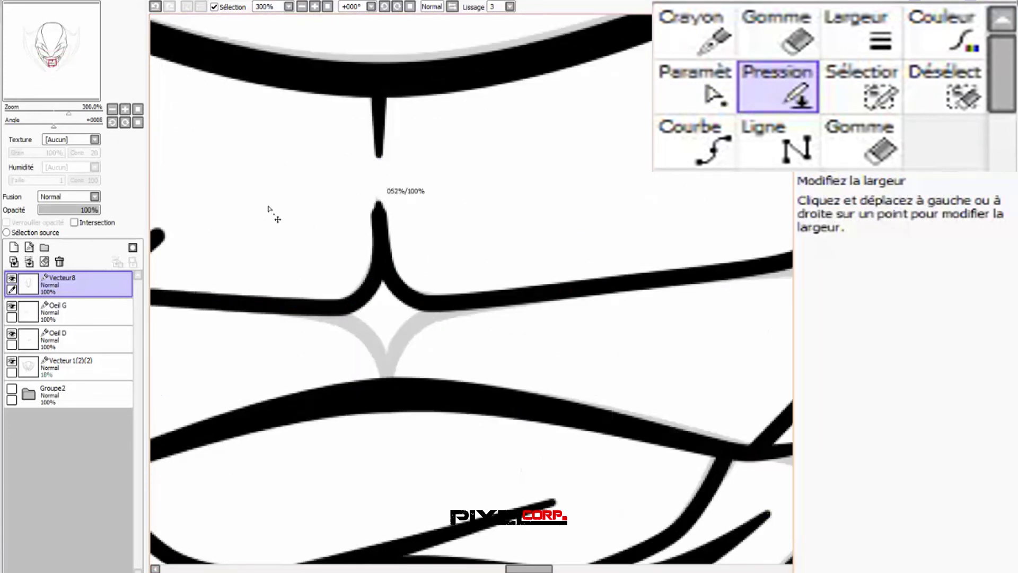
pyautogui.moveTo(381, 218)
pyautogui.mouseDown()
pyautogui.moveTo(296, 228)
pyautogui.moveTo(248, 220)
pyautogui.mouseUp()
# - Thicken the inner lower corners of both front teeth and the right tooth's outer lower corner
pyautogui.scroll(-3, 445, 340)
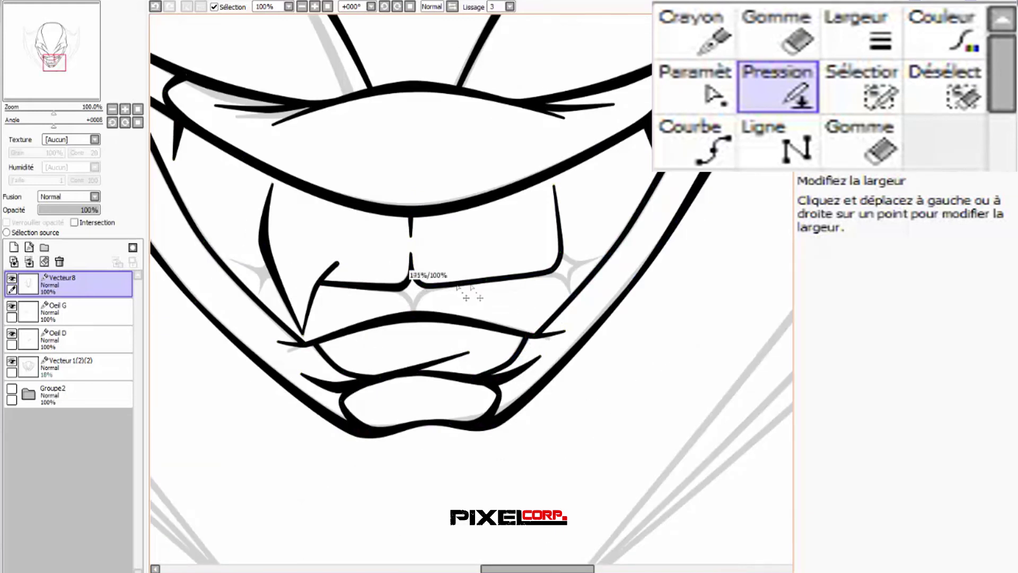
pyautogui.moveTo(425, 285); pyautogui.dragTo(477, 285)
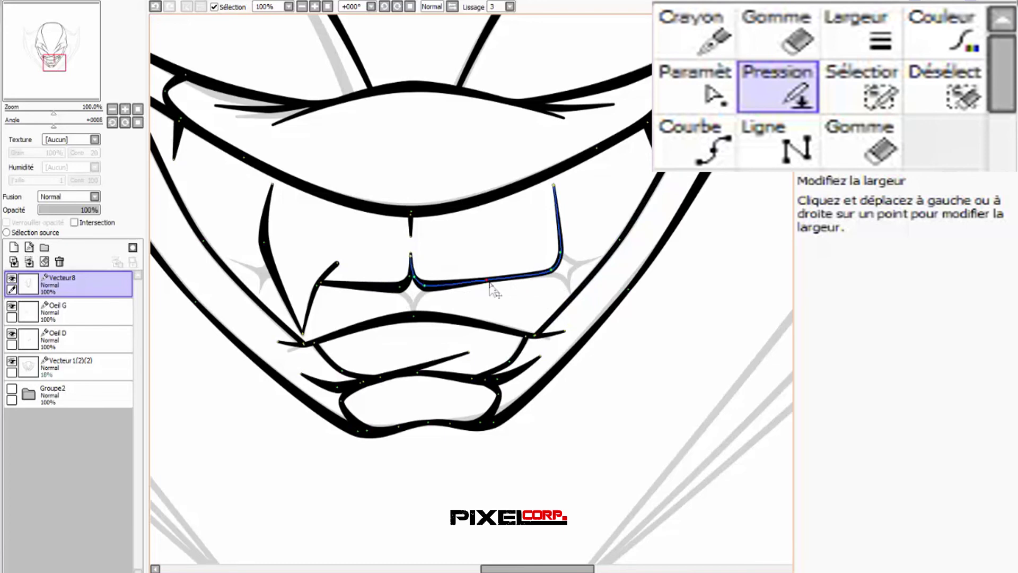
pyautogui.moveTo(555, 269); pyautogui.dragTo(652, 282)
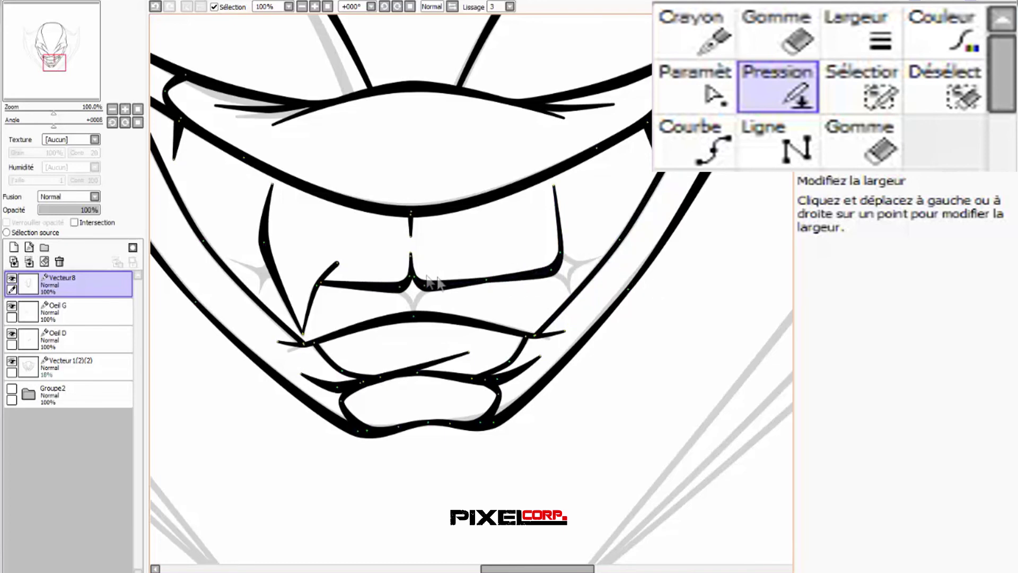
pyautogui.scroll(-2, 428, 299)
pyautogui.scroll(2, 428, 303)
pyautogui.click(156, 9)
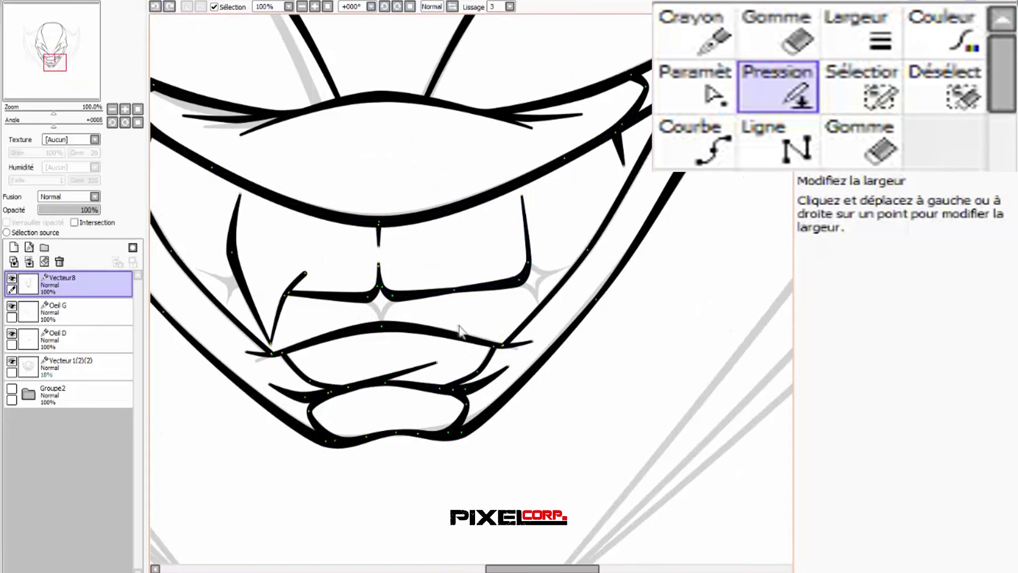
# - Delete the short segment midway along the right front tooth's lower edge and taper both cut ends, the outer one to 0%
pyautogui.scroll(3, 463, 318)
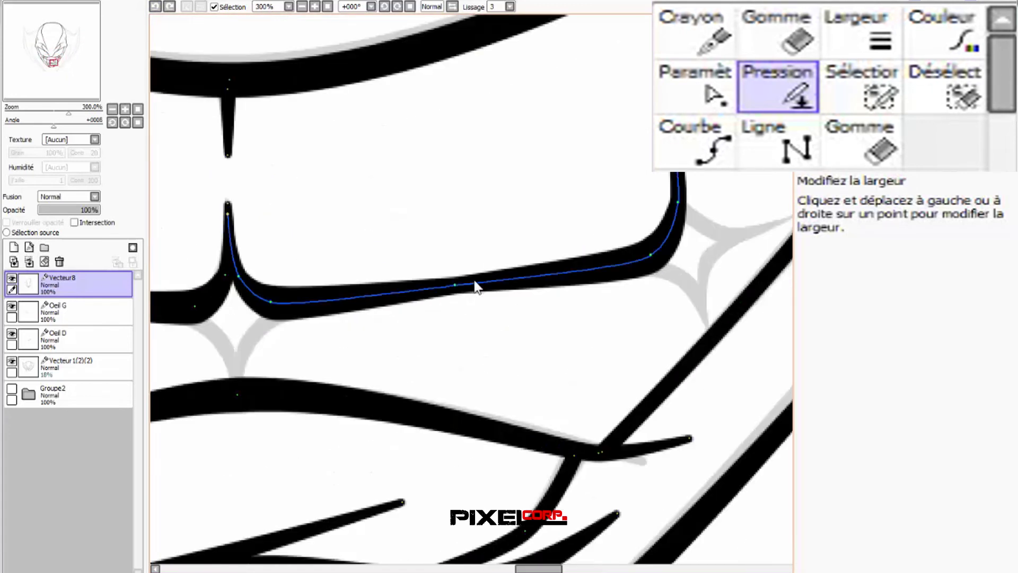
pyautogui.press('ctrl')
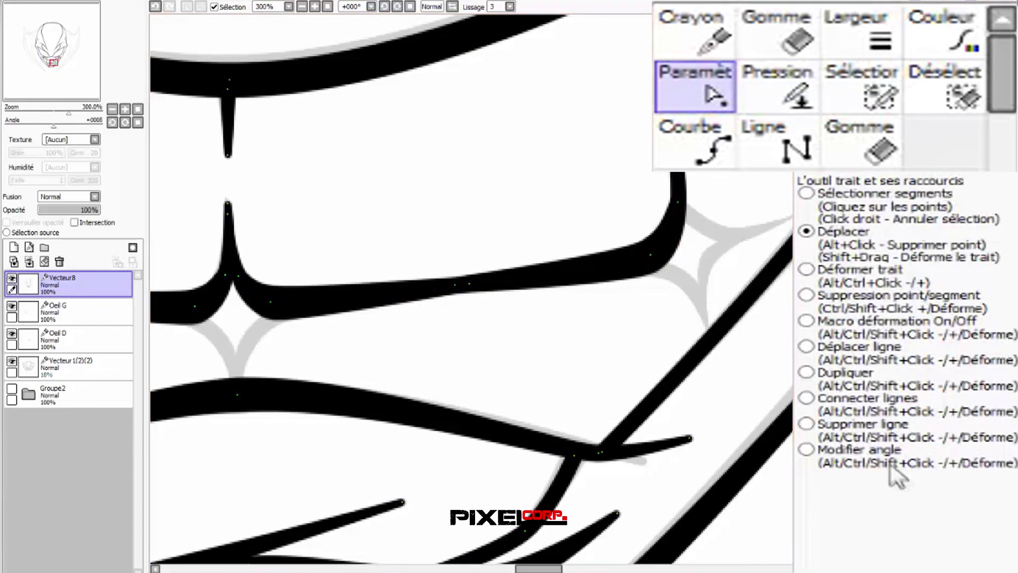
pyautogui.click(849, 299)
pyautogui.click(462, 287)
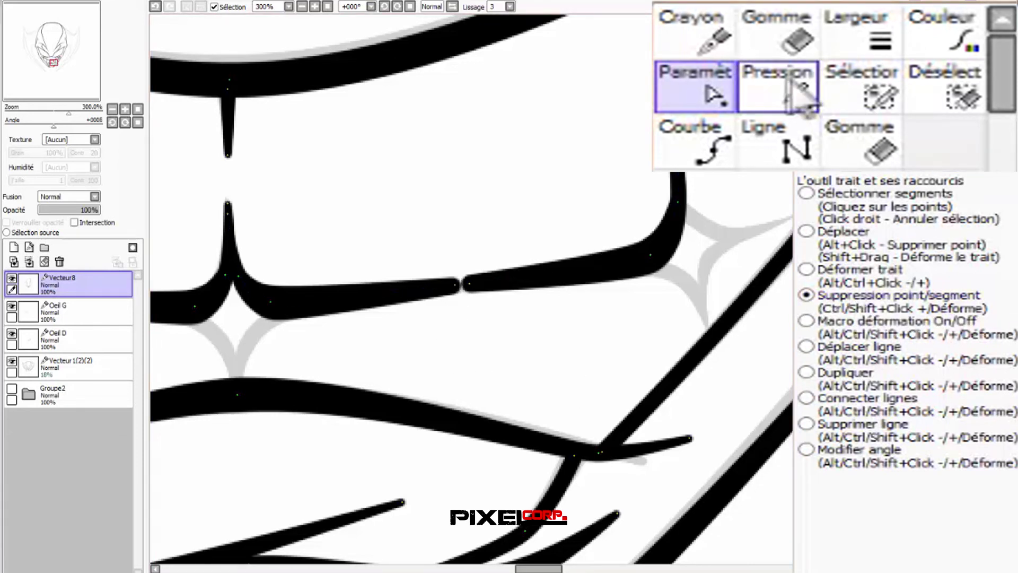
pyautogui.click(844, 232)
pyautogui.click(777, 87)
pyautogui.moveTo(469, 284)
pyautogui.mouseDown()
pyautogui.moveTo(334, 318)
pyautogui.moveTo(215, 329)
pyautogui.mouseUp()
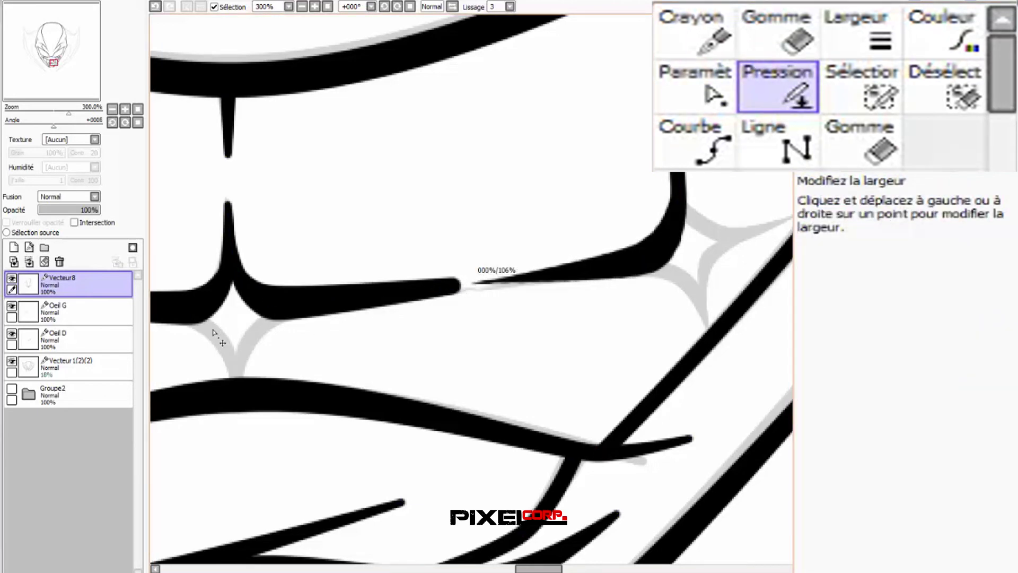
pyautogui.moveTo(458, 287); pyautogui.dragTo(188, 315)
# - Reduce the line width at the right front tooth's outer lower corner to 150% and its inner lower corner to about 153%
pyautogui.scroll(-3, 503, 324)
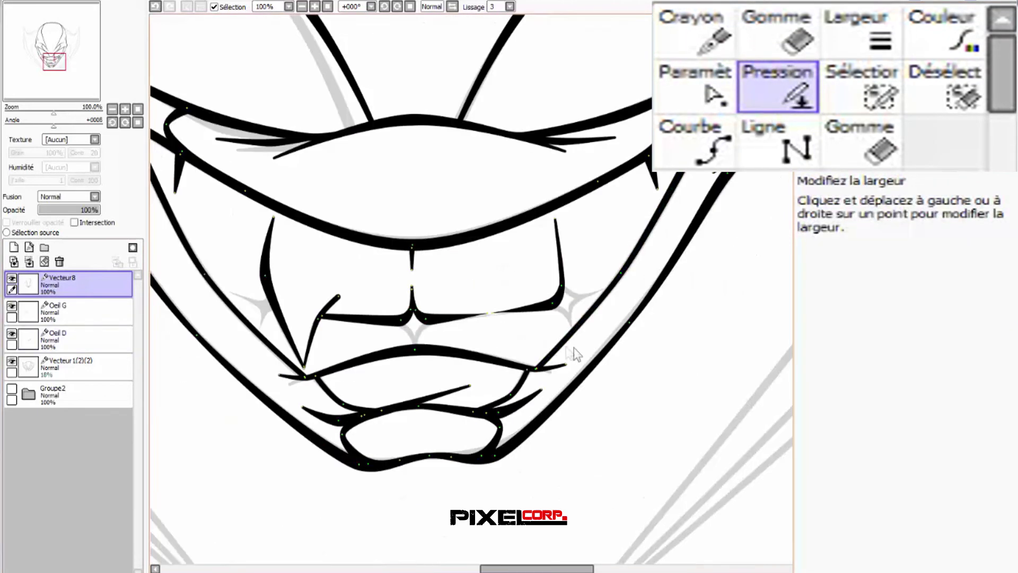
pyautogui.scroll(-2, 574, 348)
pyautogui.scroll(3, 574, 348)
pyautogui.moveTo(549, 290); pyautogui.dragTo(471, 327)
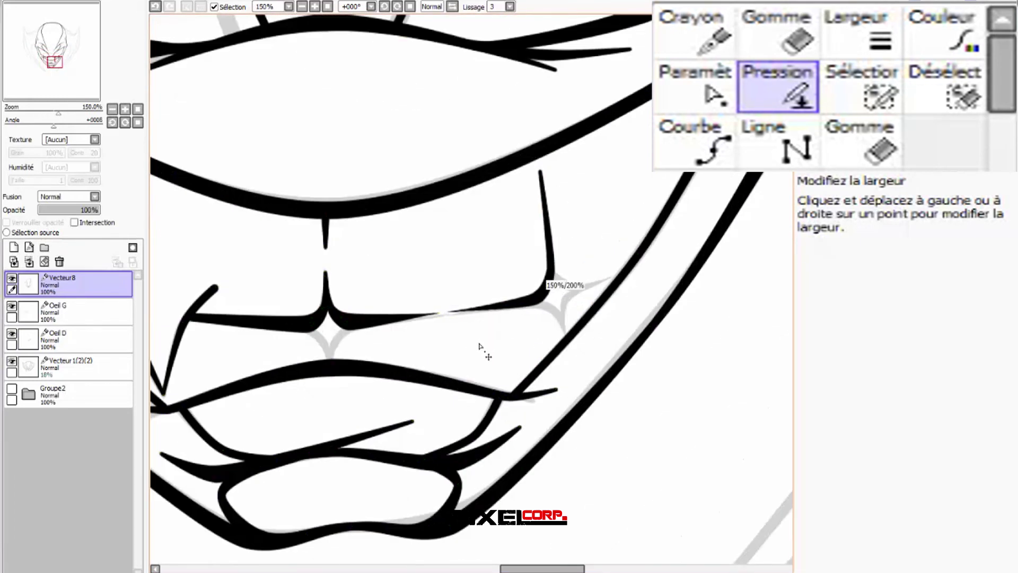
pyautogui.moveTo(369, 333)
pyautogui.mouseDown()
pyautogui.moveTo(282, 332)
pyautogui.moveTo(292, 346)
pyautogui.moveTo(262, 334)
pyautogui.mouseUp()
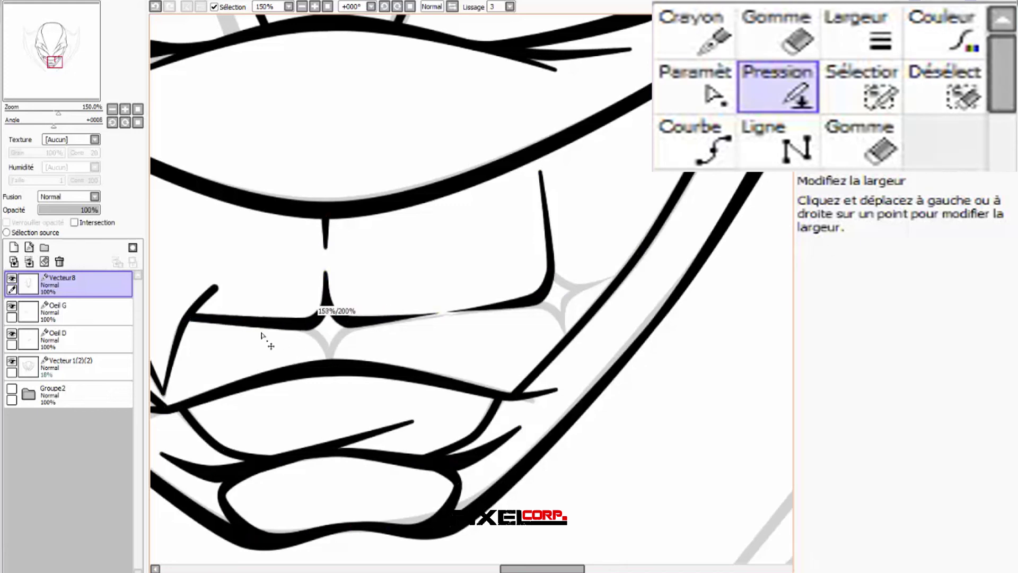
# - Draw curved lines with the Curve tool at size 10 below the front teeth's centre corners, enclosing the star-shaped gap down to the lip
pyautogui.scroll(-3, 443, 309)
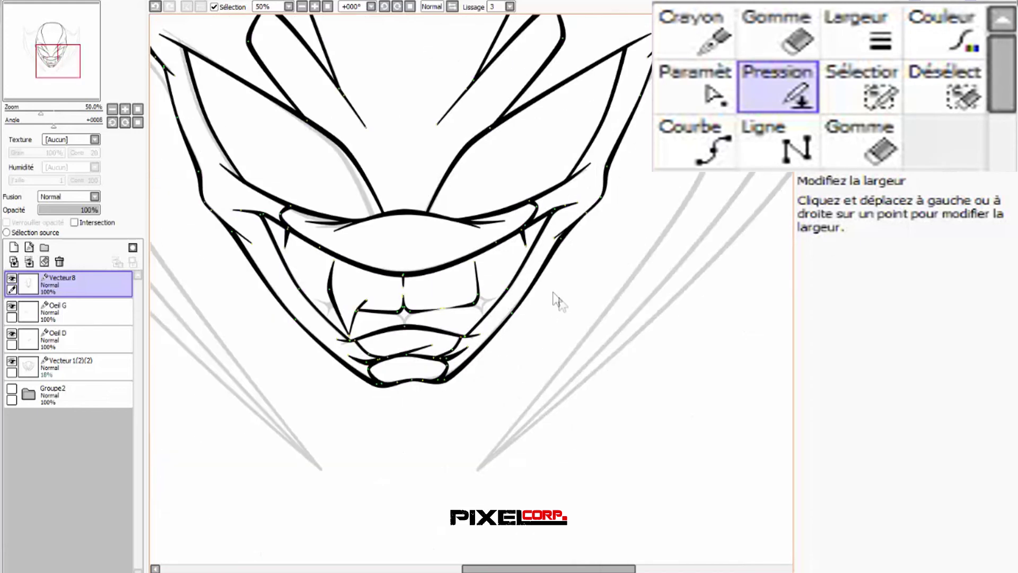
pyautogui.scroll(2, 406, 310)
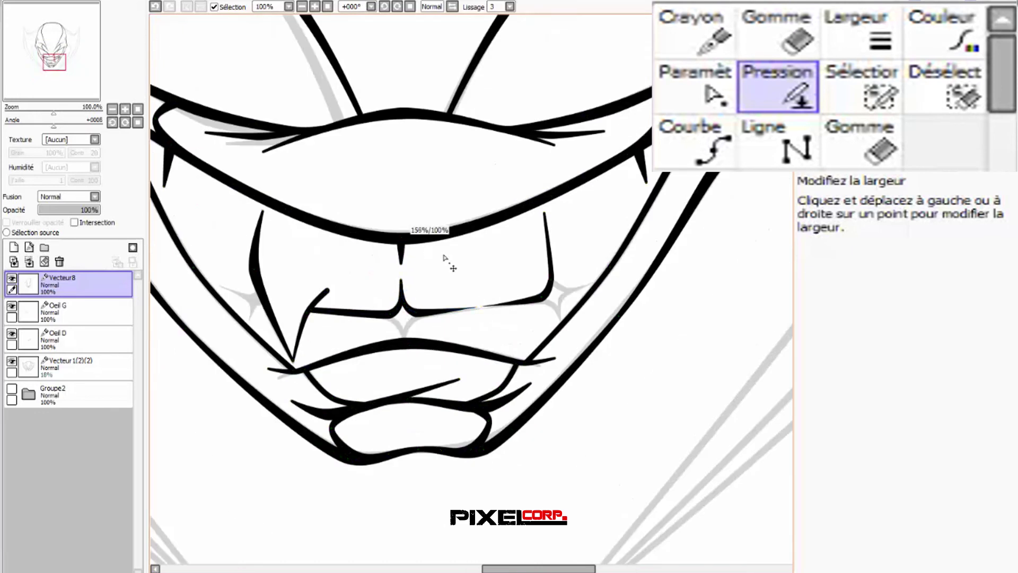
pyautogui.scroll(-2, 518, 271)
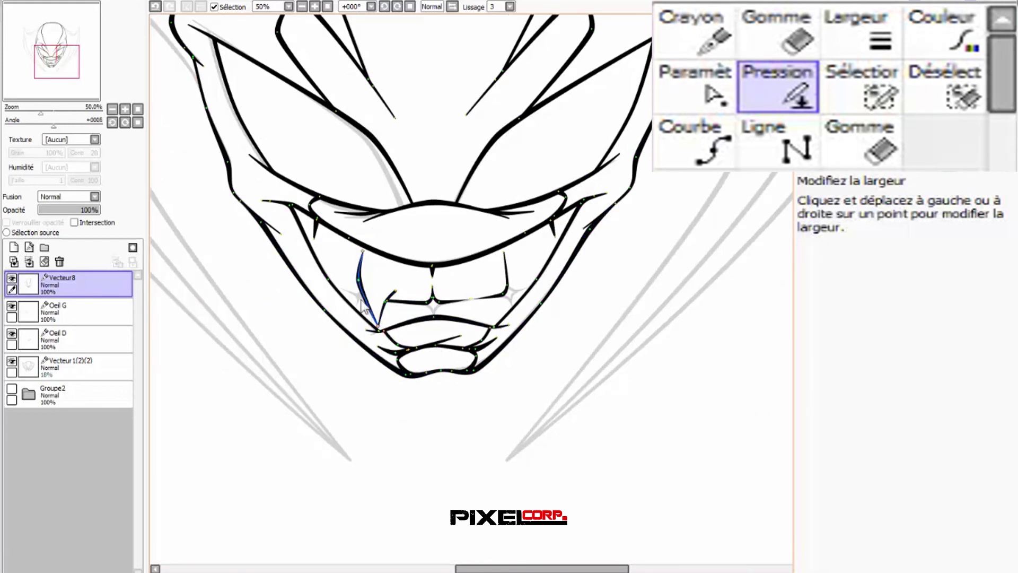
pyautogui.scroll(2, 365, 307)
pyautogui.scroll(-2, 351, 298)
pyautogui.click(711, 144)
pyautogui.scroll(5, 273, 263)
pyautogui.click(274, 256)
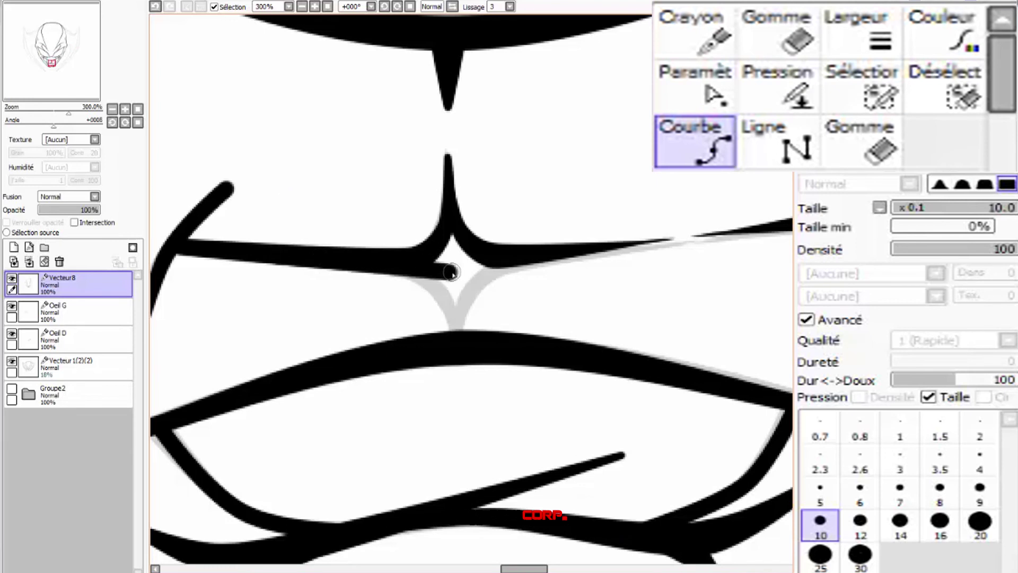
pyautogui.click(422, 271)
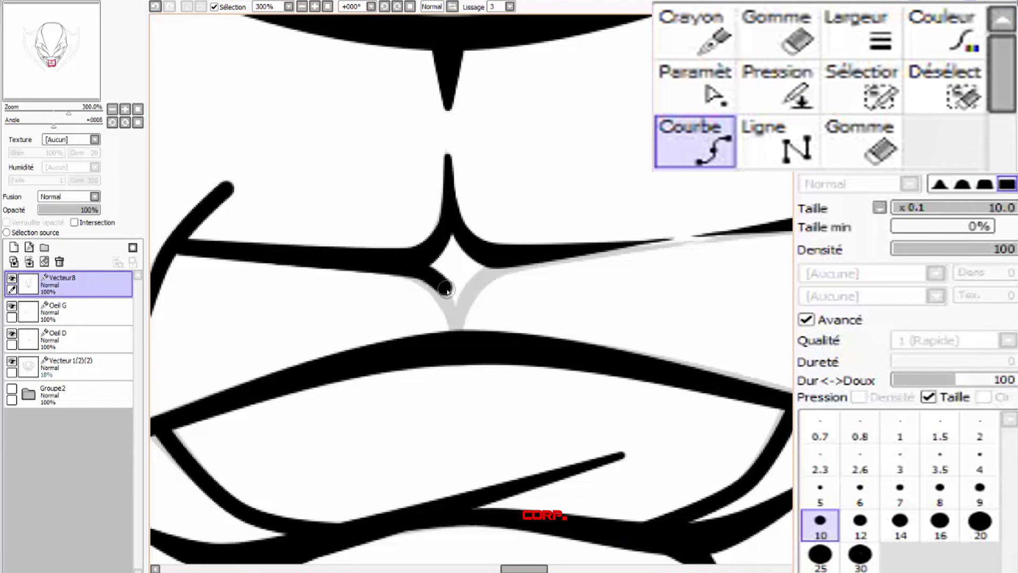
pyautogui.click(458, 347)
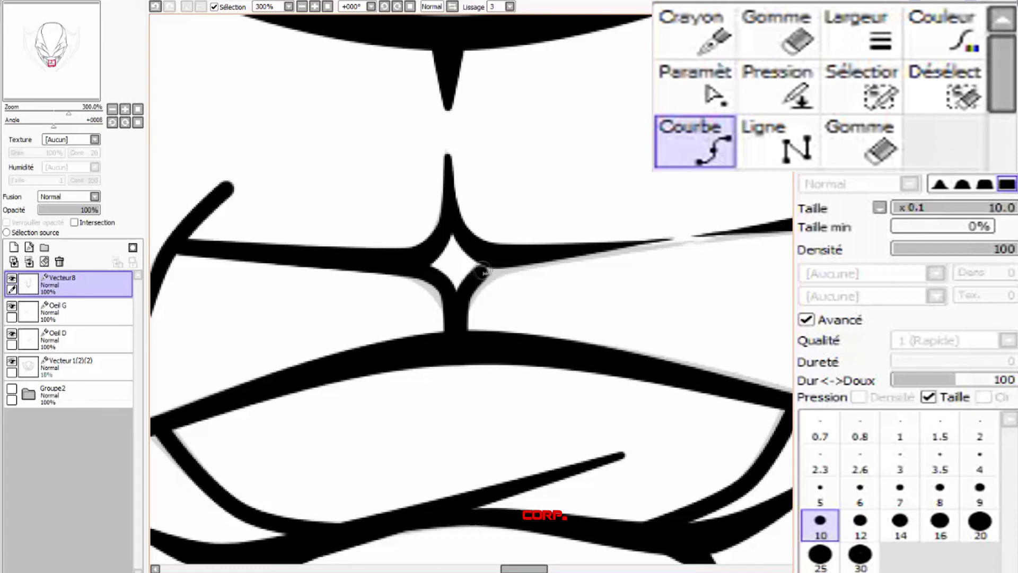
# - Thin the outer end of the left lower tooth line to 40% with the Pressure tool and taper the central star's lower tip
pyautogui.scroll(-3, 679, 229)
pyautogui.scroll(2, 619, 268)
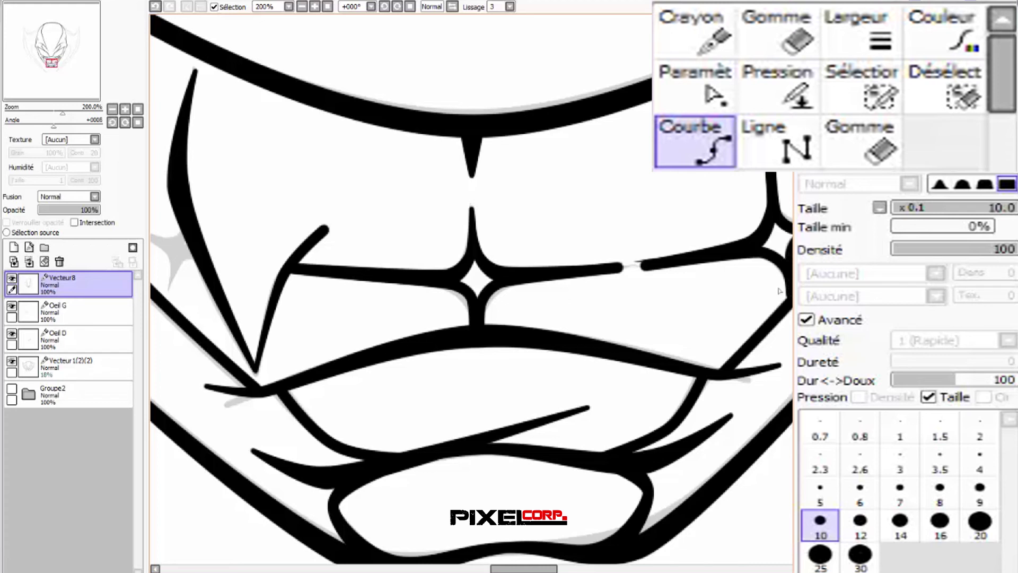
pyautogui.click(789, 95)
pyautogui.moveTo(361, 274); pyautogui.dragTo(281, 270)
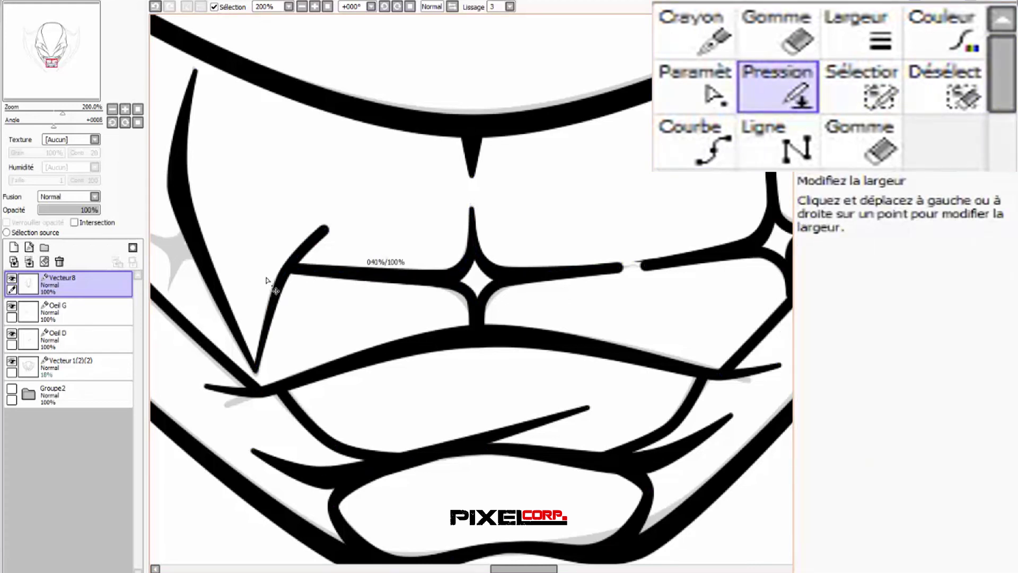
pyautogui.moveTo(266, 280); pyautogui.dragTo(271, 281)
pyautogui.moveTo(473, 333)
pyautogui.mouseDown()
pyautogui.moveTo(412, 353)
pyautogui.moveTo(444, 361)
pyautogui.moveTo(414, 367)
pyautogui.mouseUp()
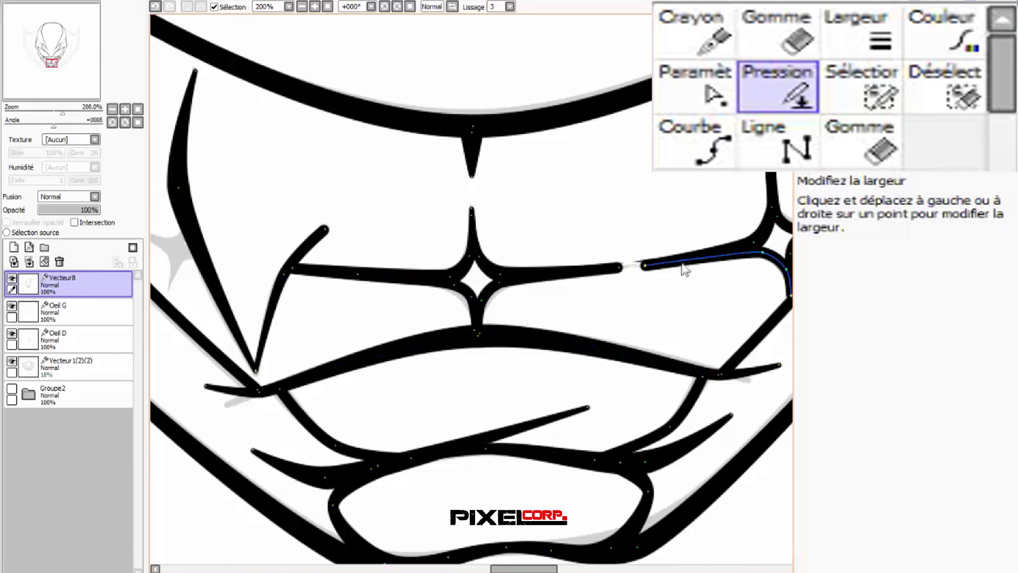
# - Taper the lower line's two cut ends midway along the right front tooth to about 45% and 52%
pyautogui.moveTo(620, 269)
pyautogui.mouseDown()
pyautogui.moveTo(476, 304)
pyautogui.moveTo(508, 305)
pyautogui.mouseUp()
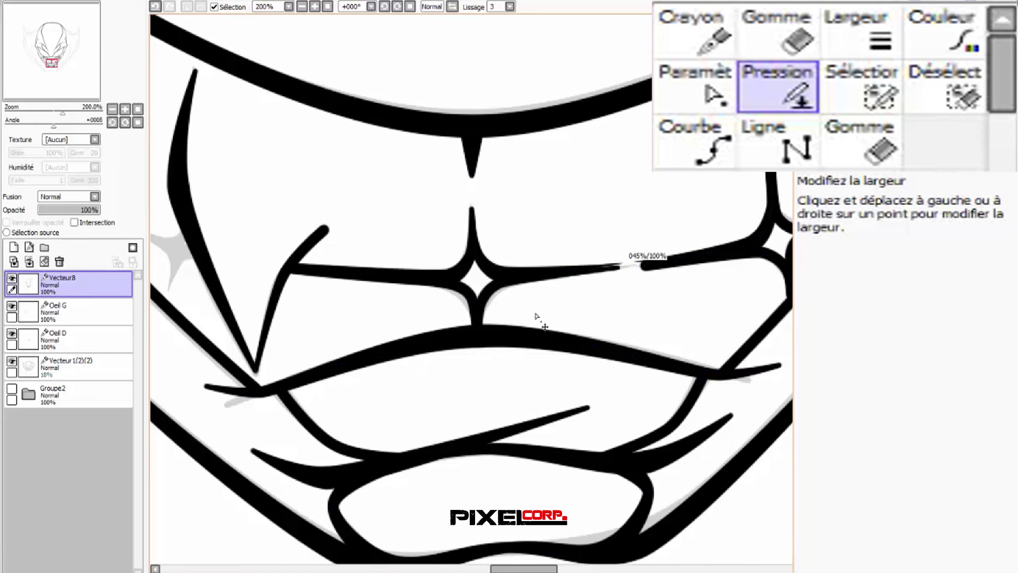
pyautogui.moveTo(542, 324); pyautogui.dragTo(544, 324)
pyautogui.moveTo(646, 268)
pyautogui.mouseDown()
pyautogui.moveTo(548, 274)
pyautogui.moveTo(571, 284)
pyautogui.mouseUp()
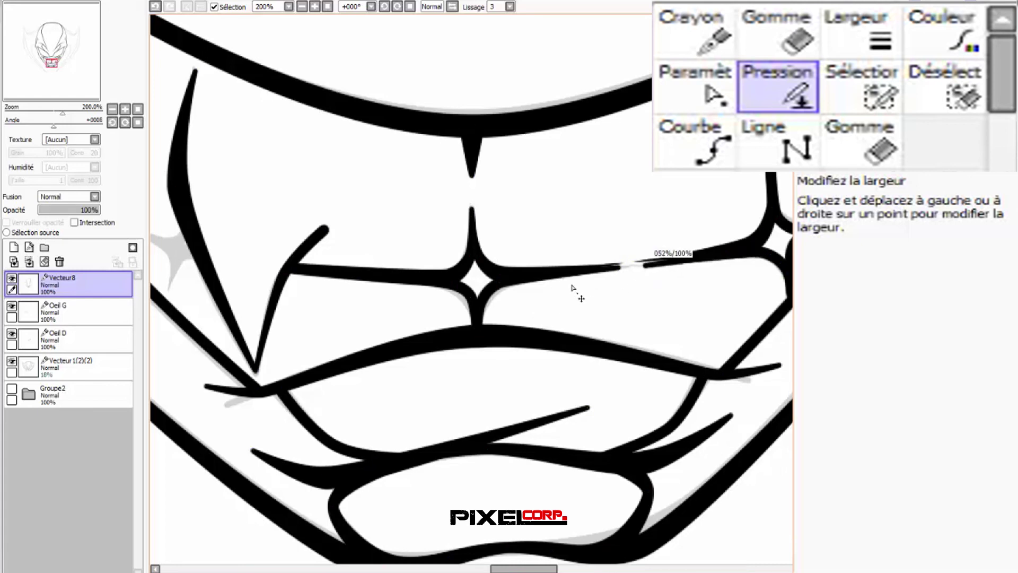
# - Taper the right star's outer tip to about 42%, its upper end where it meets the tooth line, and its lower ends to about 52%
pyautogui.scroll(-3, 566, 289)
pyautogui.scroll(2, 555, 292)
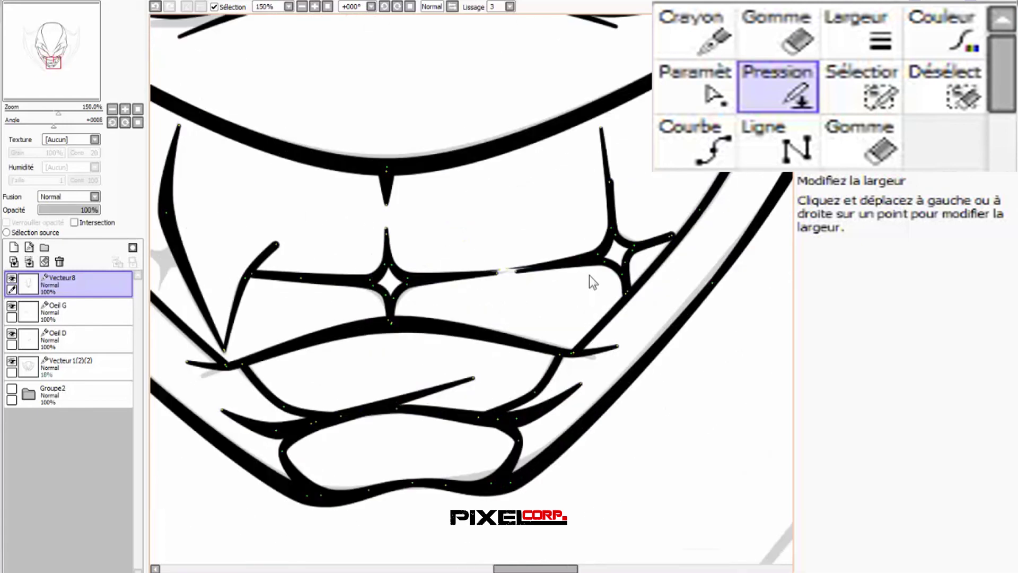
pyautogui.moveTo(672, 236); pyautogui.dragTo(615, 273)
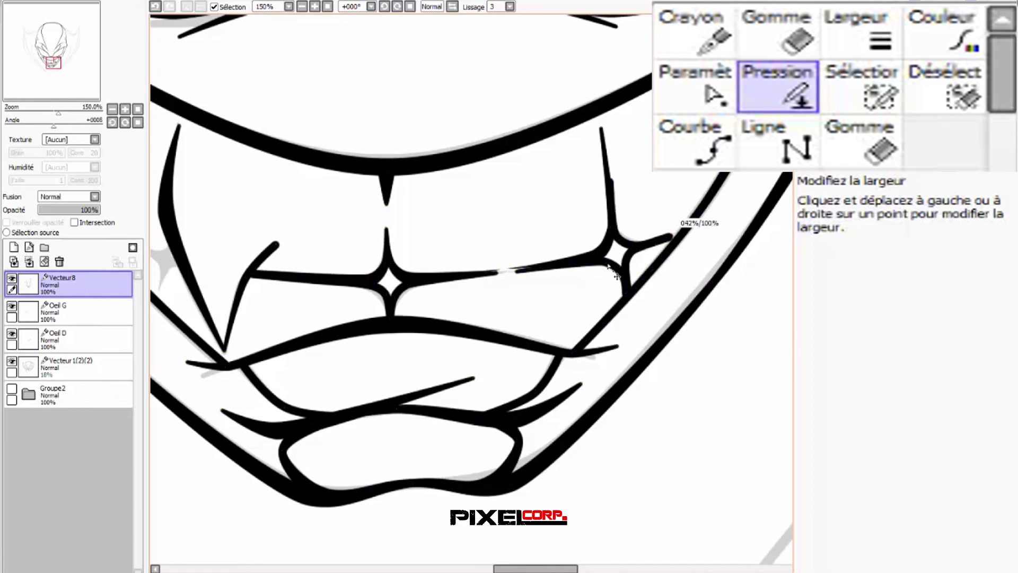
pyautogui.scroll(3, 679, 239)
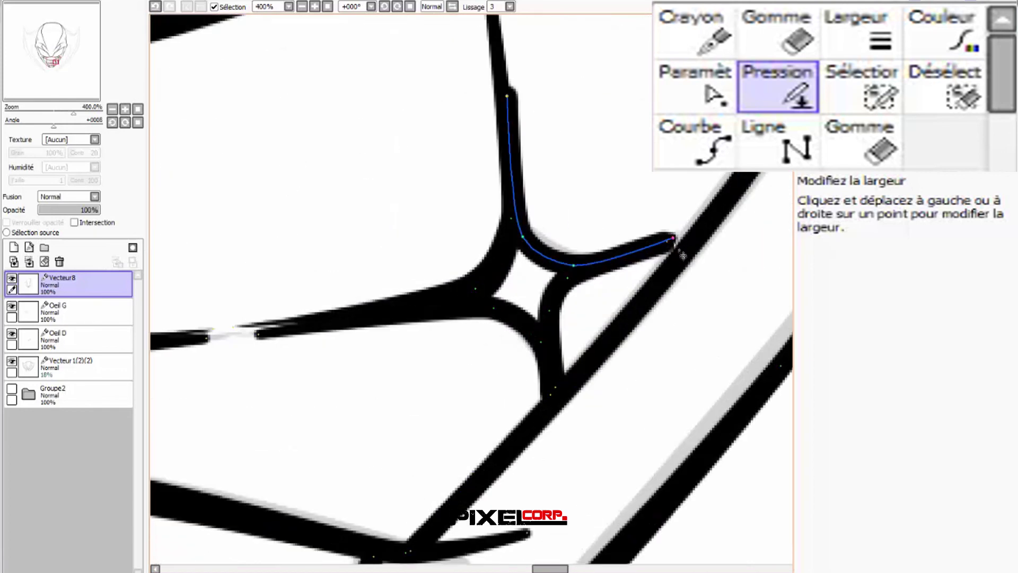
pyautogui.moveTo(670, 246)
pyautogui.mouseDown()
pyautogui.moveTo(600, 285)
pyautogui.moveTo(517, 302)
pyautogui.mouseUp()
pyautogui.moveTo(513, 92)
pyautogui.mouseDown()
pyautogui.moveTo(392, 116)
pyautogui.moveTo(346, 144)
pyautogui.mouseUp()
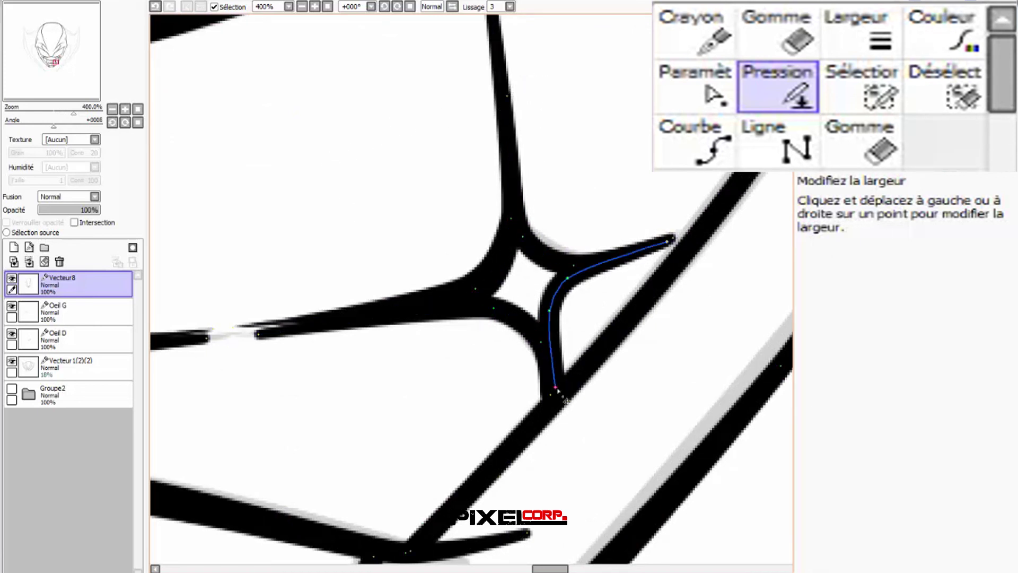
pyautogui.moveTo(554, 397)
pyautogui.mouseDown()
pyautogui.moveTo(466, 463)
pyautogui.moveTo(405, 481)
pyautogui.mouseUp()
pyautogui.moveTo(552, 405); pyautogui.dragTo(430, 436)
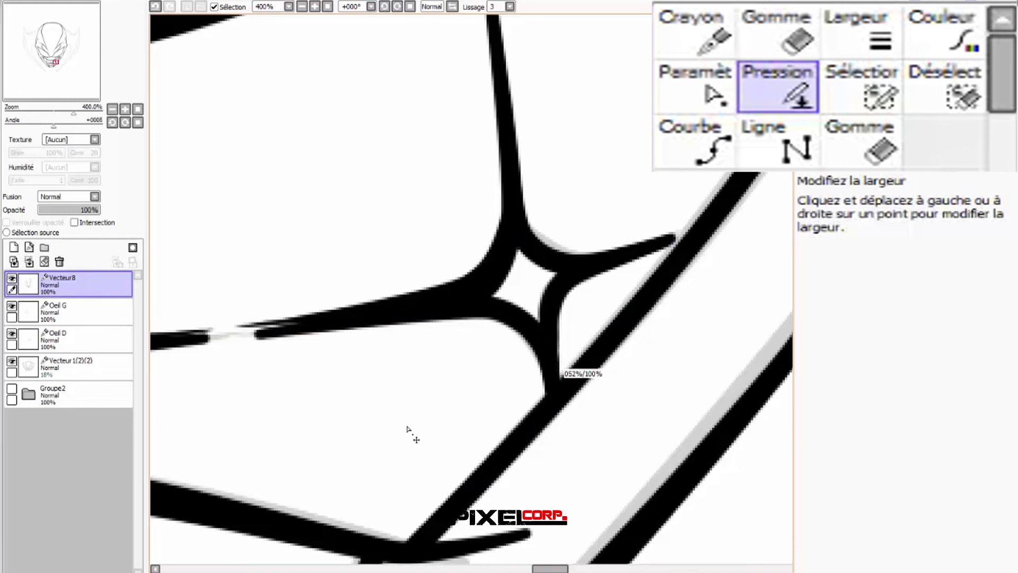
pyautogui.scroll(-3, 632, 350)
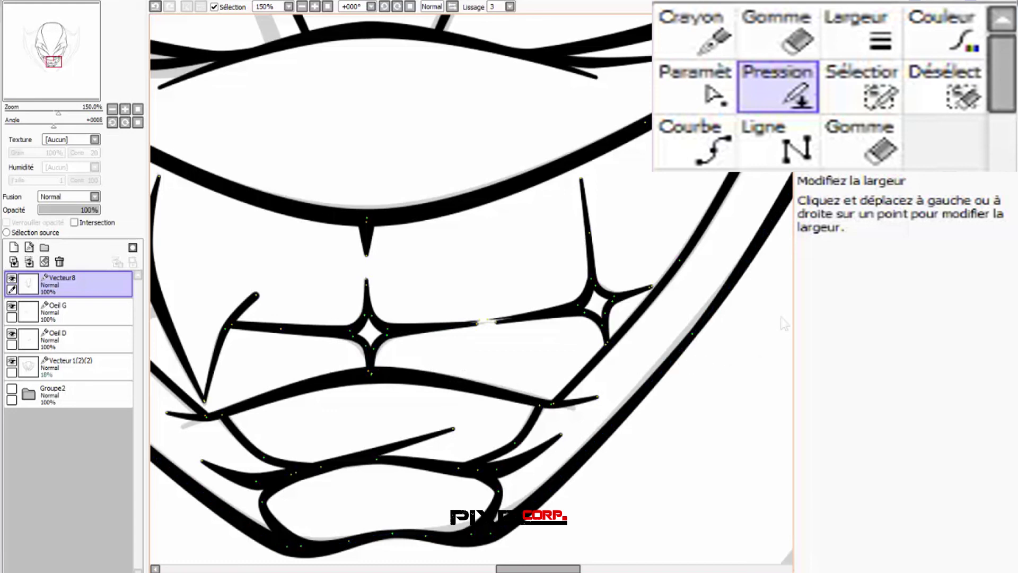
# - Move the upper end point of the right star's outer curve onto the right front tooth's side line
pyautogui.scroll(2, 593, 259)
pyautogui.click(669, 101)
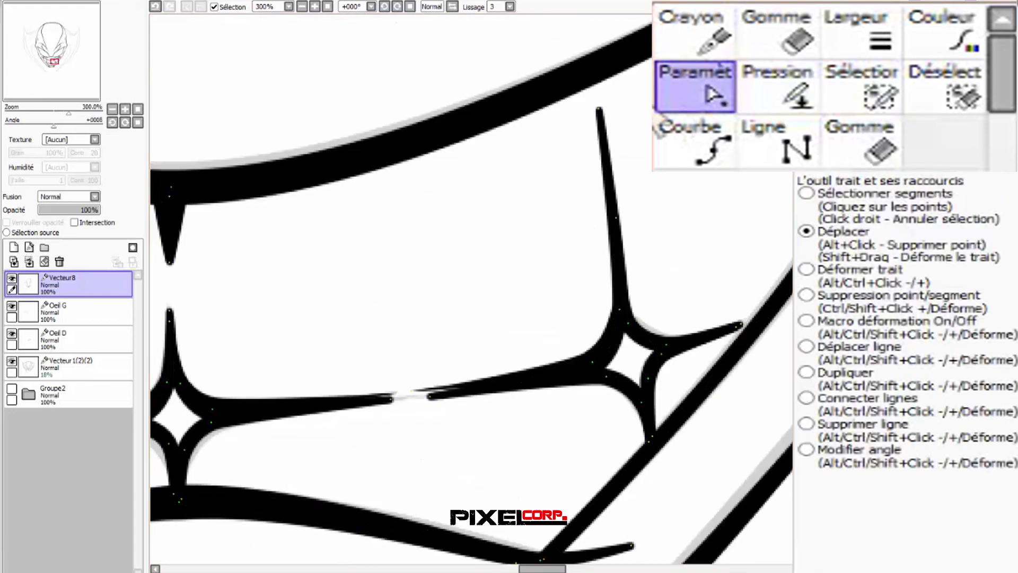
pyautogui.scroll(2, 615, 218)
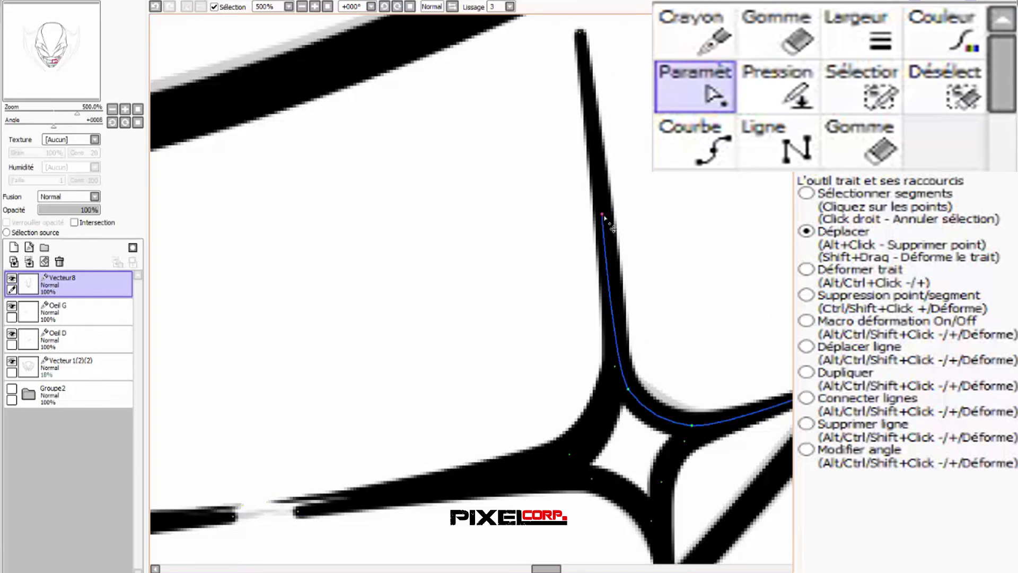
pyautogui.scroll(-4, 608, 223)
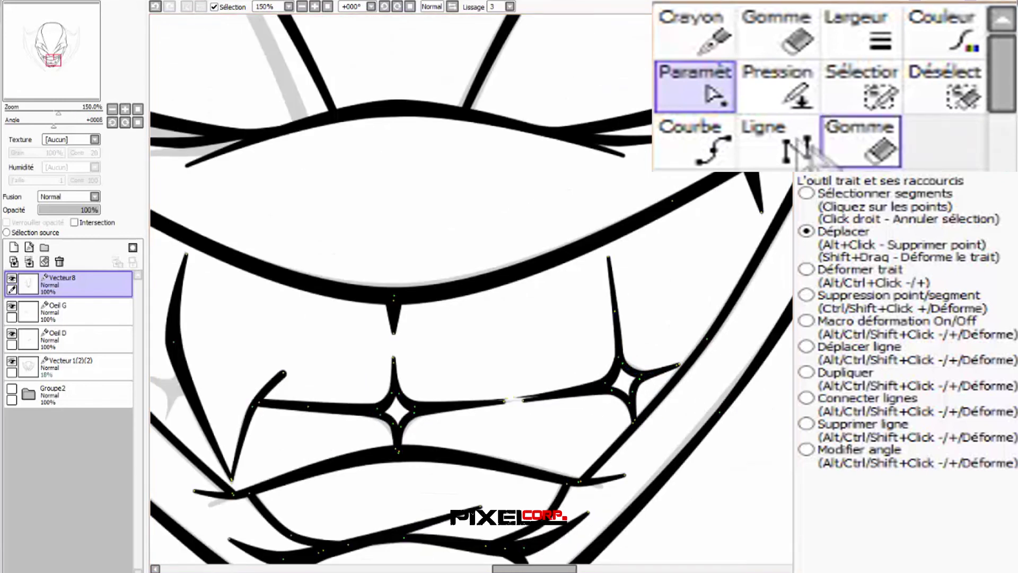
# - Thicken the lines around the central star gap at its lower corners, using about 151% at the right corner
pyautogui.click(778, 88)
pyautogui.click(415, 422)
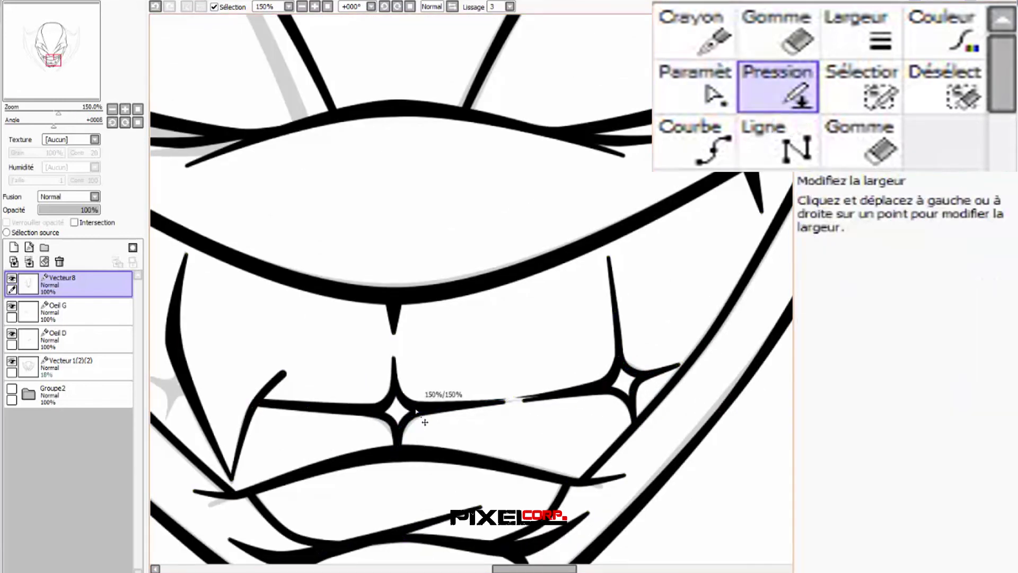
pyautogui.moveTo(416, 422); pyautogui.dragTo(476, 419)
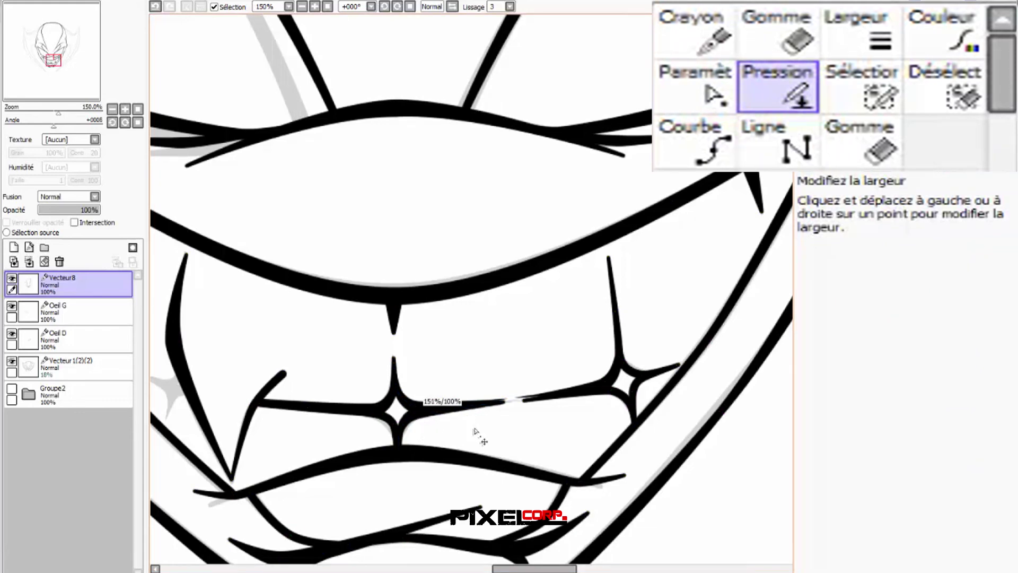
pyautogui.scroll(2, 347, 445)
pyautogui.moveTo(415, 387)
pyautogui.mouseDown()
pyautogui.moveTo(539, 401)
pyautogui.moveTo(530, 415)
pyautogui.mouseUp()
pyautogui.click(482, 383)
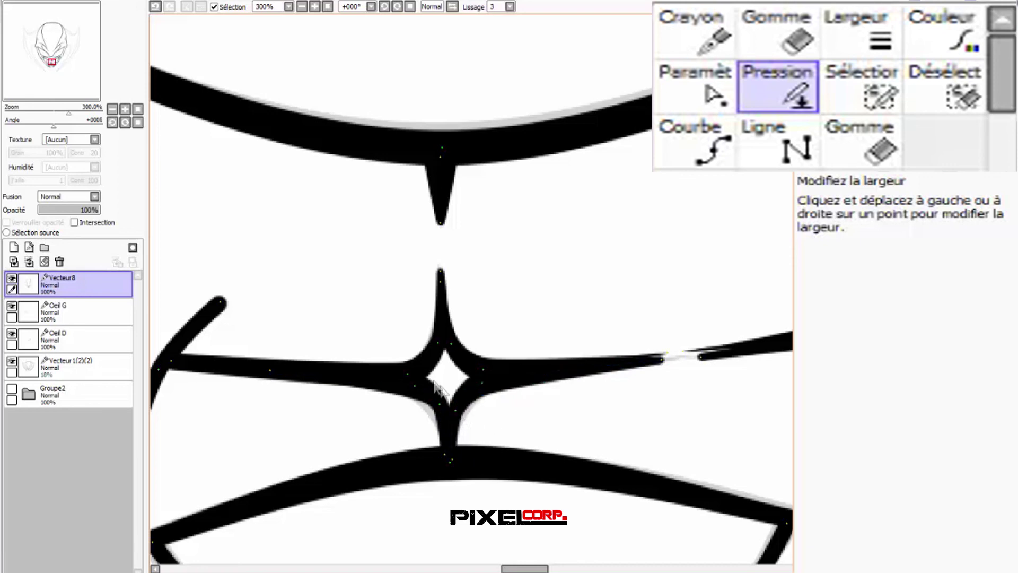
# - Thicken the line corners around the right star gap, including the inner bend of its lower outer curve
pyautogui.scroll(-3, 464, 419)
pyautogui.scroll(3, 580, 391)
pyautogui.moveTo(596, 337)
pyautogui.mouseDown()
pyautogui.moveTo(665, 357)
pyautogui.moveTo(702, 393)
pyautogui.mouseUp()
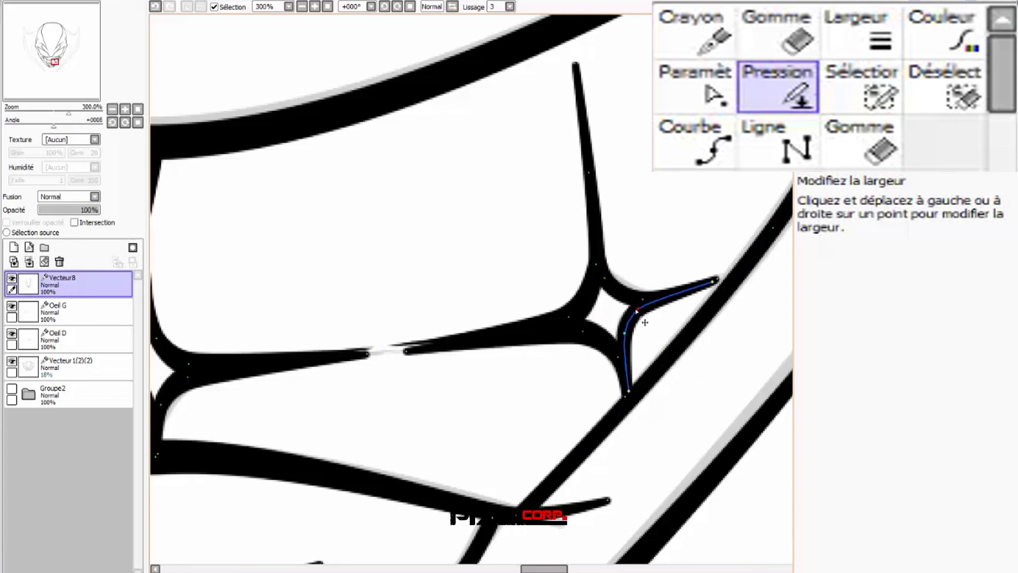
pyautogui.moveTo(639, 310)
pyautogui.mouseDown()
pyautogui.moveTo(692, 331)
pyautogui.moveTo(725, 321)
pyautogui.moveTo(760, 335)
pyautogui.mouseUp()
pyautogui.scroll(-3, 599, 429)
# - Align the cut line ends on both sides of the gap in the right front tooth's lower edge
pyautogui.scroll(5, 511, 345)
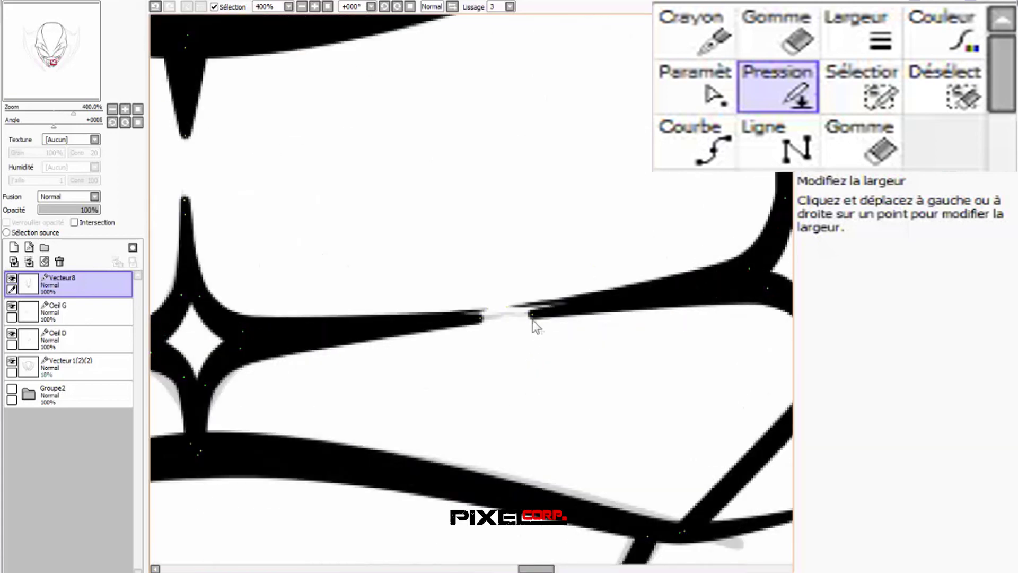
pyautogui.click(713, 93)
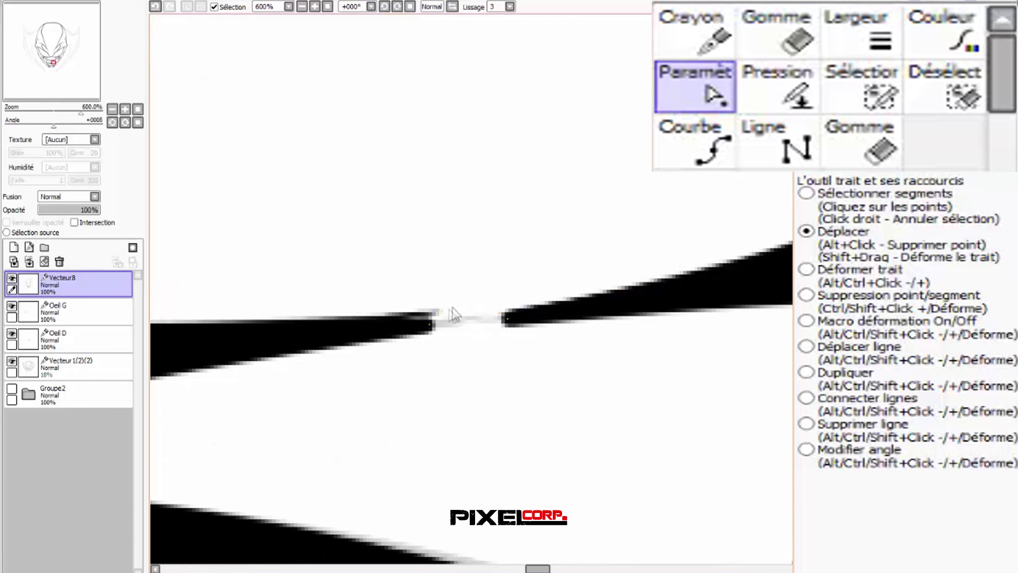
pyautogui.scroll(-6, 440, 327)
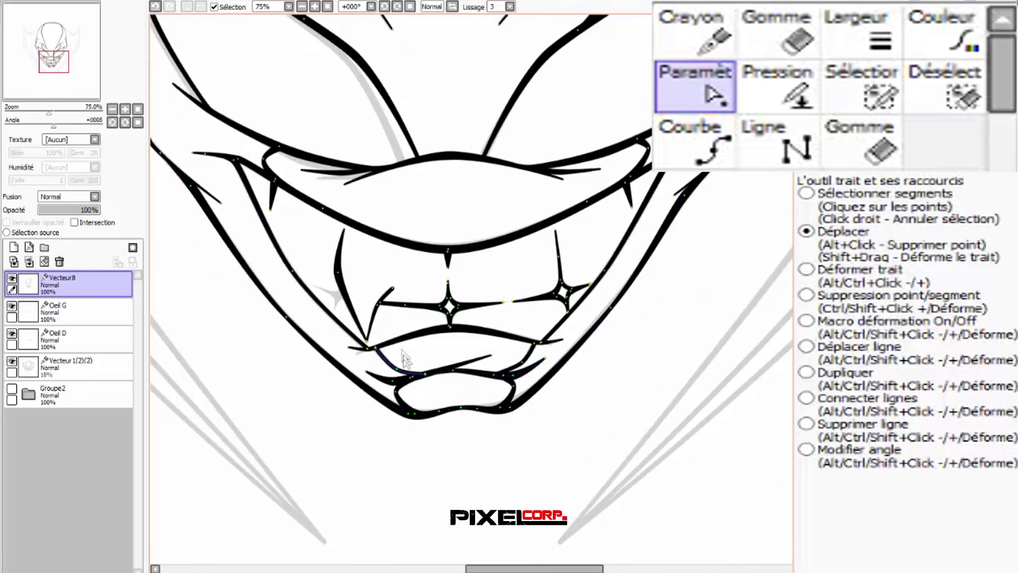
# - Taper the upper end of the left fang's inner line and thicken the line at its bend
pyautogui.scroll(3, 380, 312)
pyautogui.click(778, 85)
pyautogui.scroll(2, 342, 326)
pyautogui.moveTo(475, 204)
pyautogui.mouseDown()
pyautogui.moveTo(346, 267)
pyautogui.moveTo(322, 264)
pyautogui.mouseUp()
pyautogui.moveTo(390, 289)
pyautogui.mouseDown()
pyautogui.moveTo(463, 308)
pyautogui.moveTo(483, 332)
pyautogui.mouseUp()
pyautogui.scroll(-4, 397, 293)
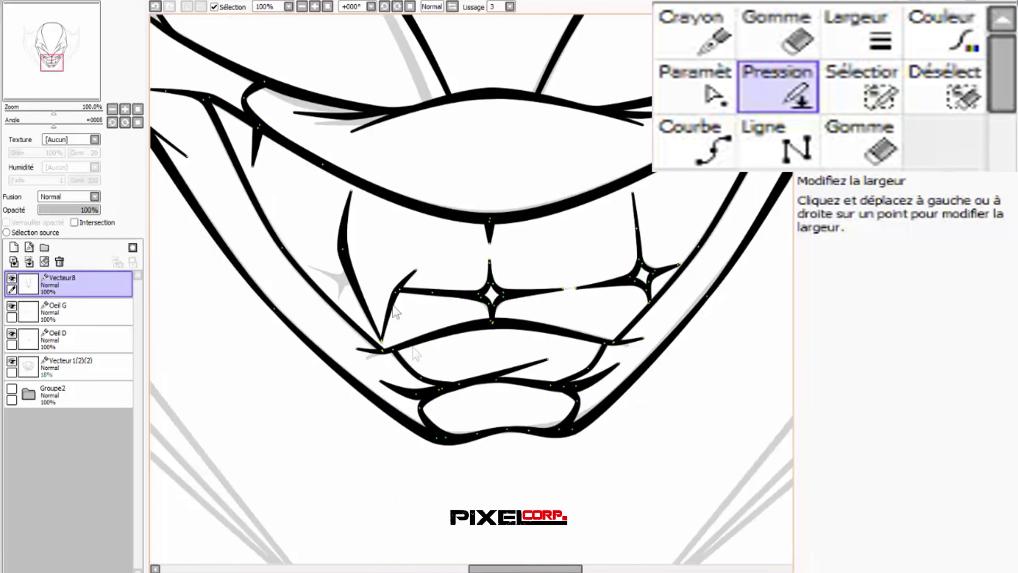
pyautogui.scroll(3, 403, 311)
pyautogui.moveTo(388, 226)
pyautogui.mouseDown()
pyautogui.moveTo(276, 228)
pyautogui.moveTo(398, 223)
pyautogui.mouseUp()
pyautogui.click(489, 236)
pyautogui.scroll(-3, 411, 308)
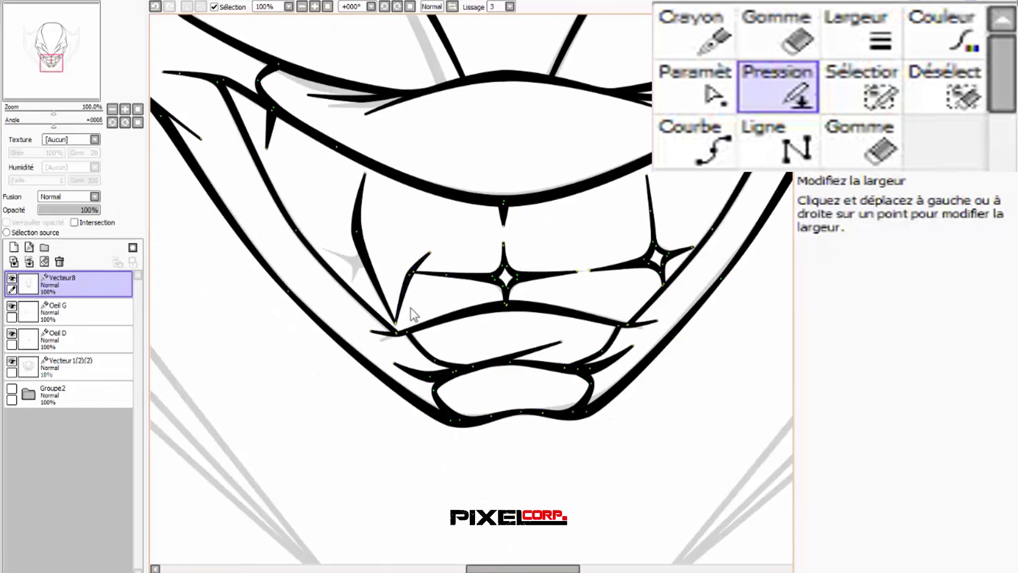
# - Draw the outer curve of the left star shape with the Curve tool at size 10, bending beside the fang along the sketch
pyautogui.scroll(-2, 410, 307)
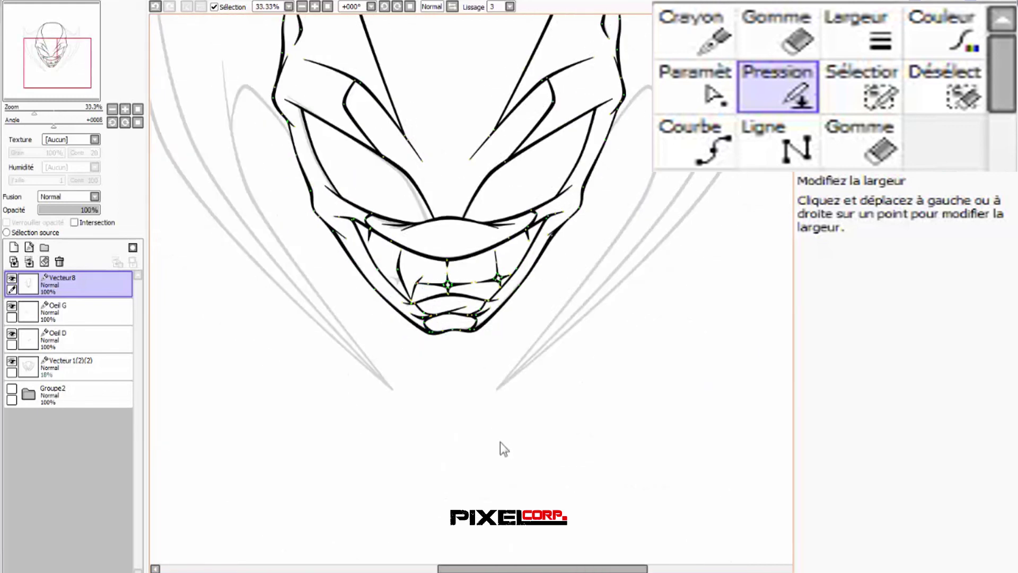
pyautogui.click(695, 141)
pyautogui.scroll(4, 395, 283)
pyautogui.scroll(2, 396, 283)
pyautogui.click(340, 234)
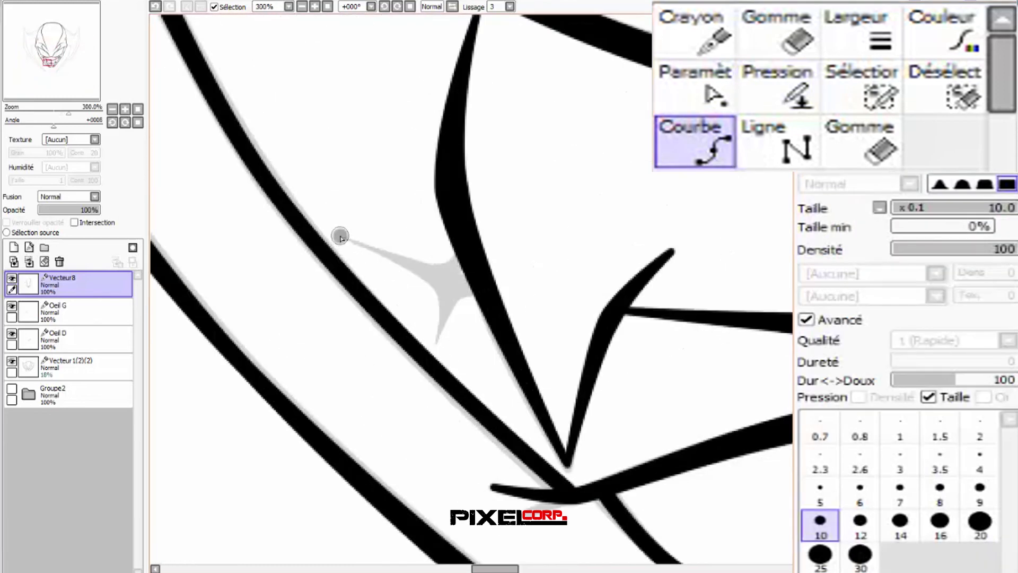
pyautogui.click(451, 282)
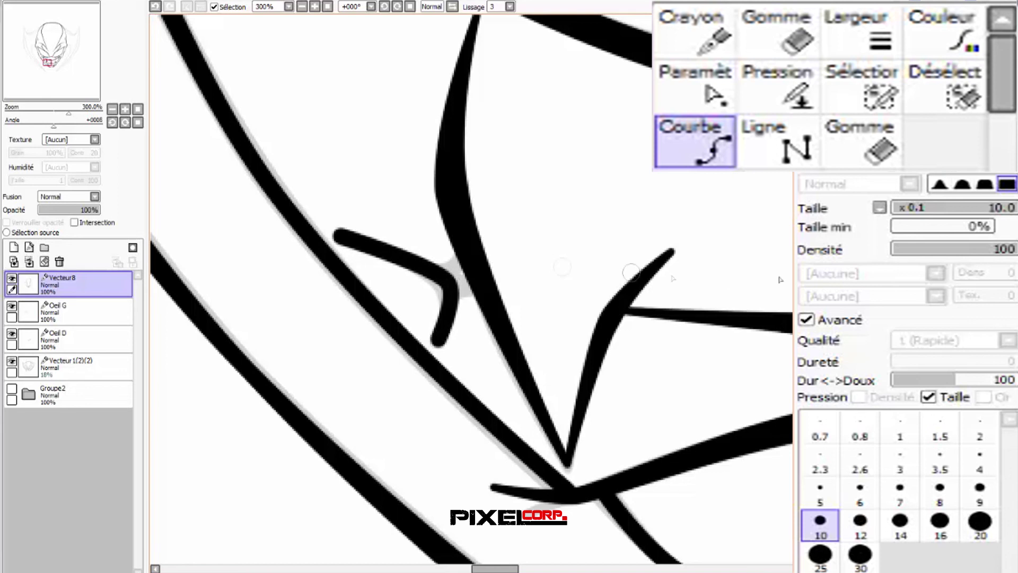
# - Draw two short curves joining the upper and lower arms of the left star shape to the fang's outer line
pyautogui.click(369, 247)
pyautogui.click(449, 282)
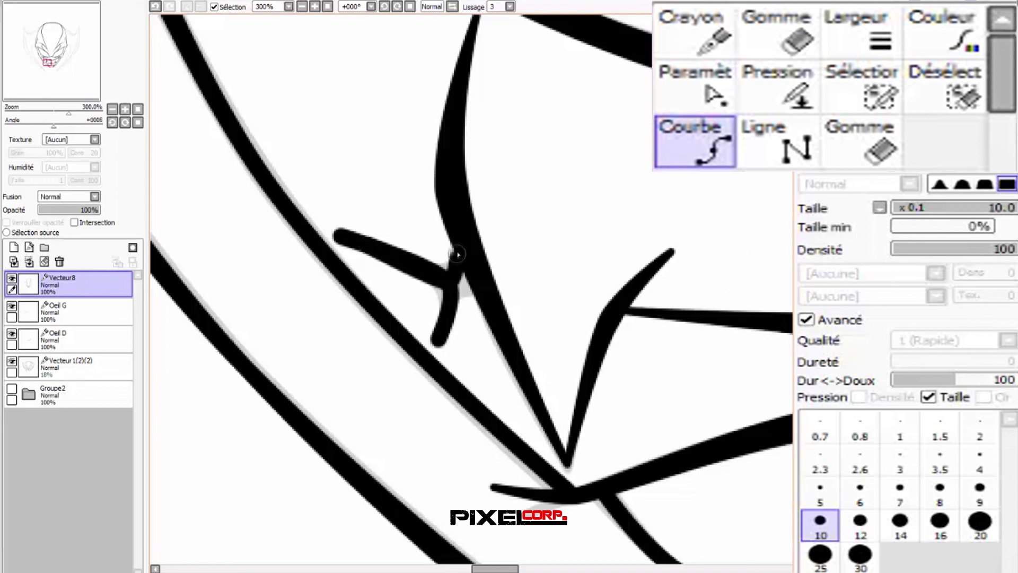
pyautogui.click(440, 338)
pyautogui.click(463, 288)
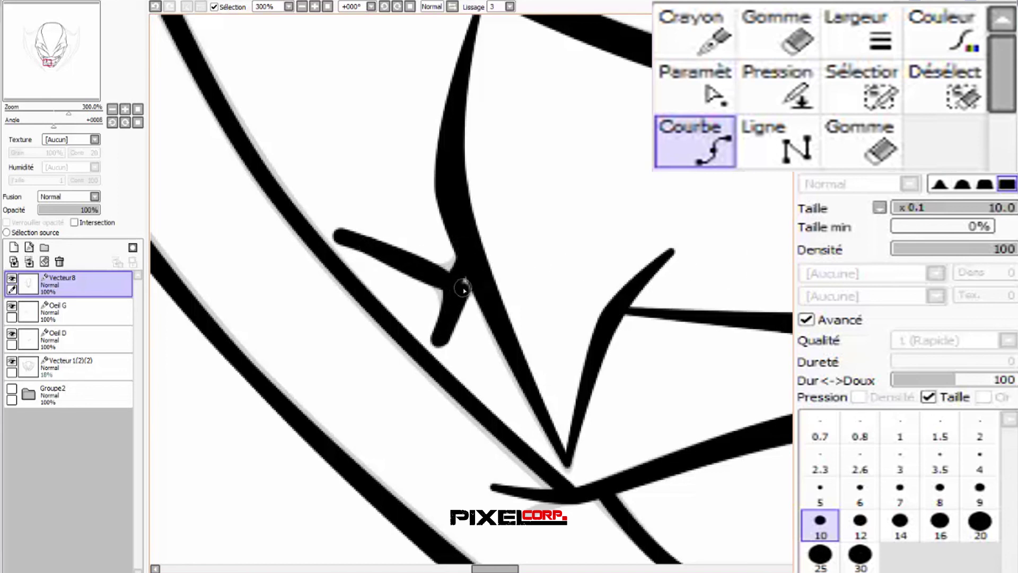
pyautogui.doubleClick(488, 303)
pyautogui.click(695, 88)
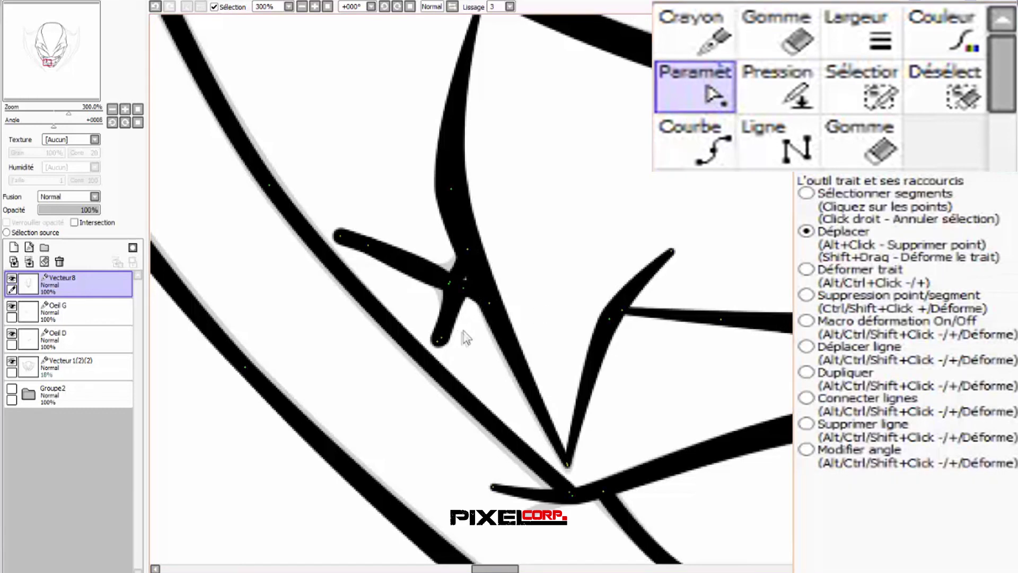
# - Move the left star shape's control points outward from its centre so the curves follow the sketch and leave a small diamond-shaped opening
pyautogui.scroll(2, 468, 327)
pyautogui.moveTo(450, 259); pyautogui.dragTo(438, 270)
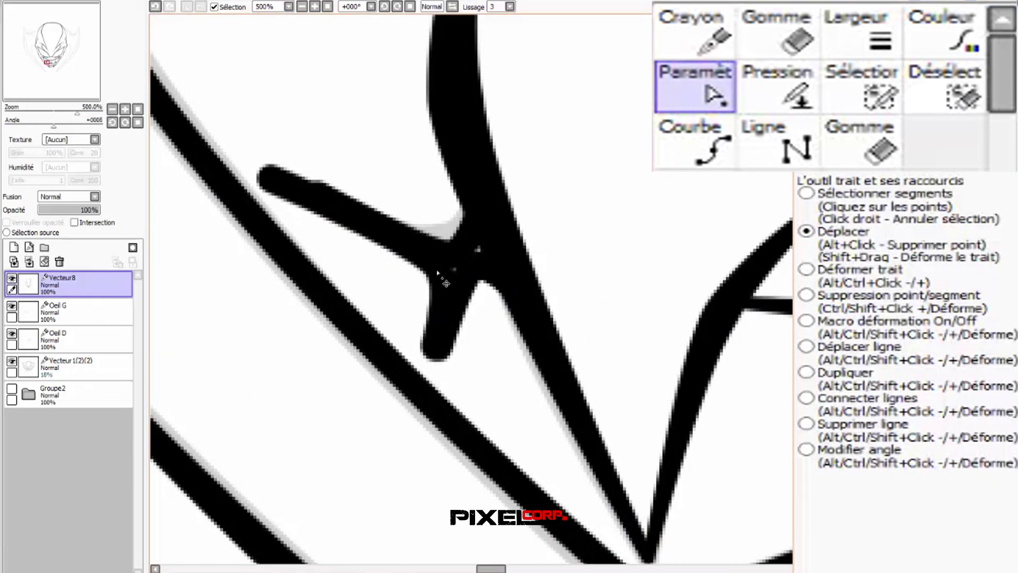
pyautogui.moveTo(315, 195)
pyautogui.mouseDown()
pyautogui.moveTo(290, 193)
pyautogui.moveTo(310, 192)
pyautogui.mouseUp()
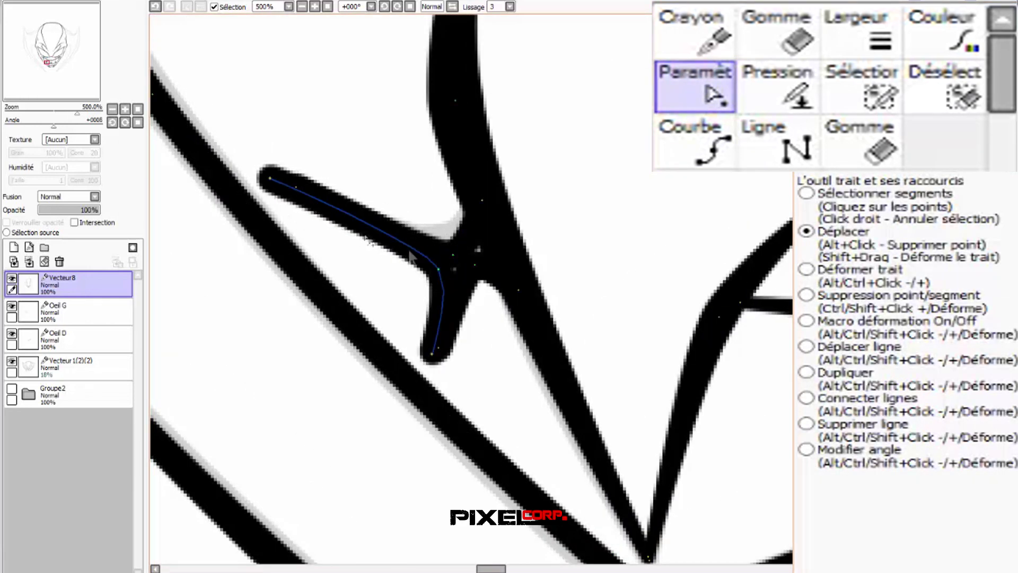
pyautogui.moveTo(454, 254)
pyautogui.mouseDown()
pyautogui.moveTo(445, 243)
pyautogui.moveTo(481, 284)
pyautogui.moveTo(518, 272)
pyautogui.moveTo(479, 279)
pyautogui.mouseUp()
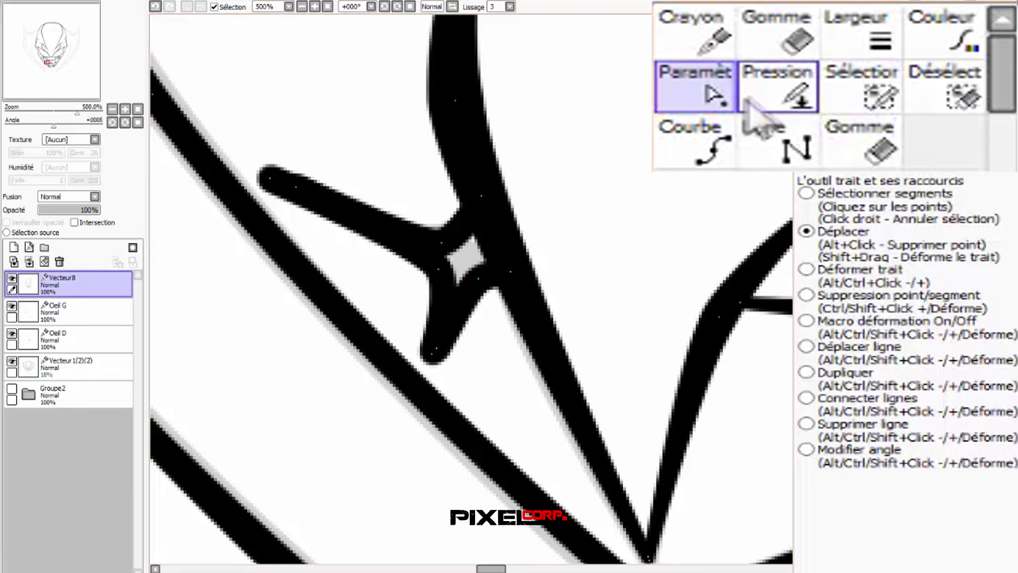
# - Taper the outer ends of the left star shape's upper and lower arms with the Pression tool, reducing the upper tip to 50% width
pyautogui.click(778, 88)
pyautogui.moveTo(270, 178); pyautogui.dragTo(154, 295)
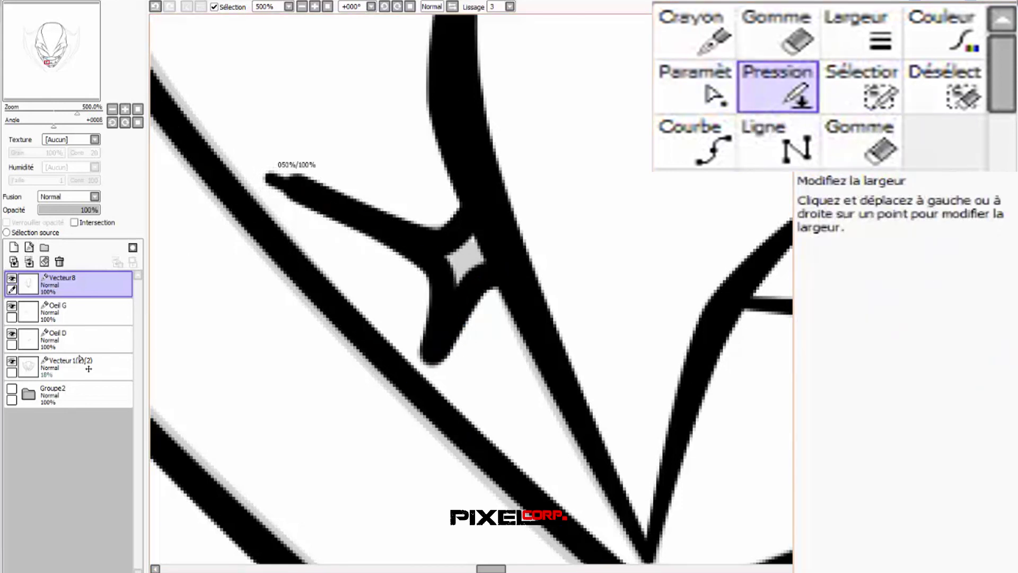
pyautogui.moveTo(299, 182); pyautogui.dragTo(73, 272)
pyautogui.moveTo(433, 351); pyautogui.dragTo(234, 425)
pyautogui.moveTo(443, 353); pyautogui.dragTo(217, 452)
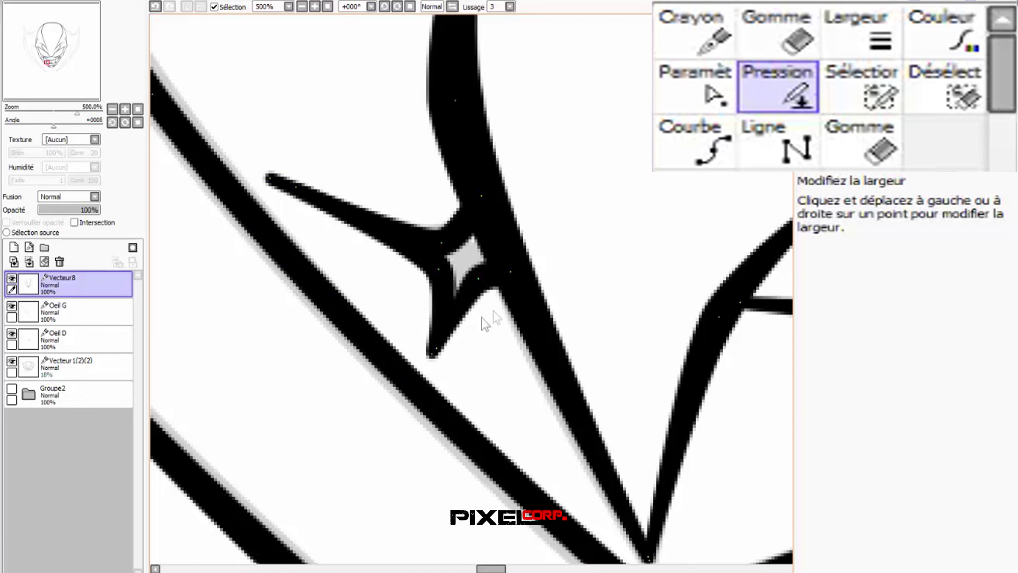
# - Hide the faded sketch layer Vecteur 1(2)(2), make it the active layer, and check the inked head as a whole
pyautogui.scroll(-6, 482, 317)
pyautogui.scroll(-3, 389, 370)
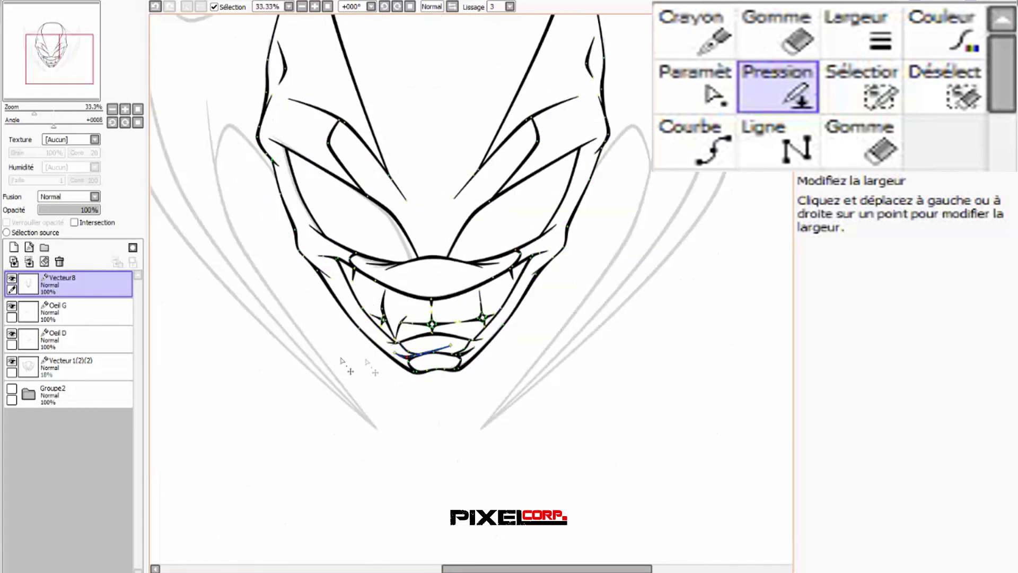
pyautogui.click(12, 362)
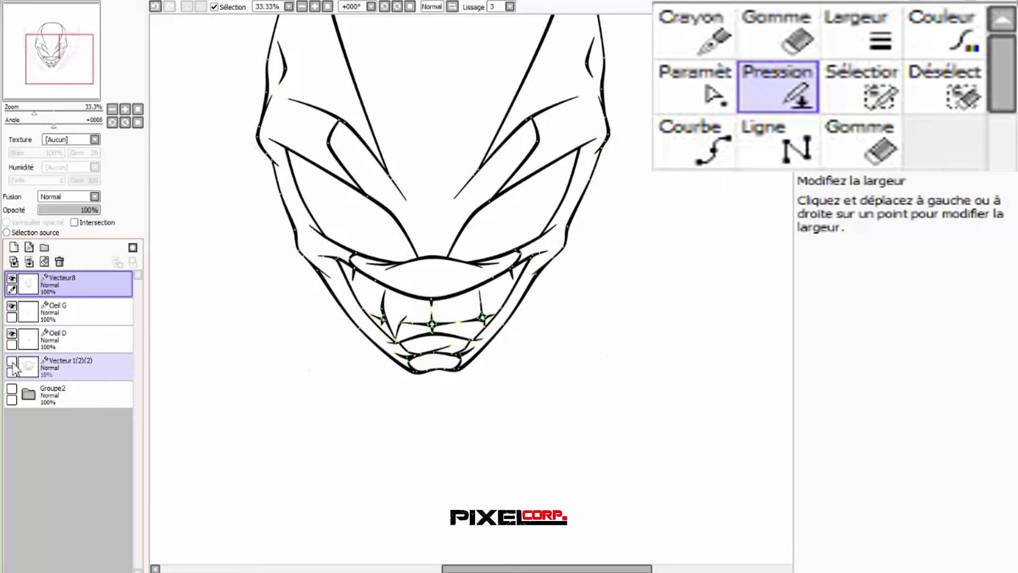
pyautogui.click(107, 364)
pyautogui.scroll(-2, 419, 431)
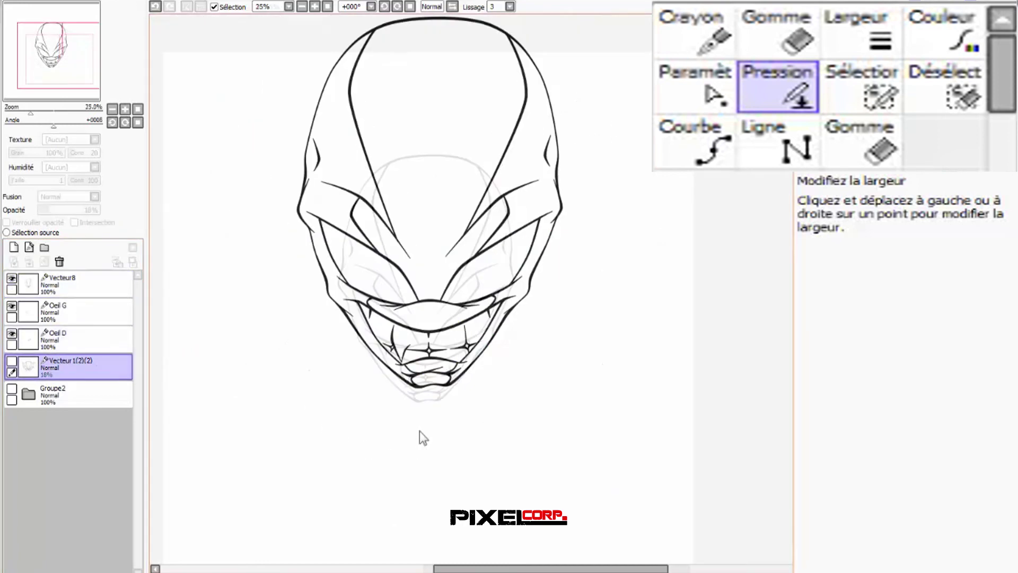
pyautogui.scroll(1, 498, 371)
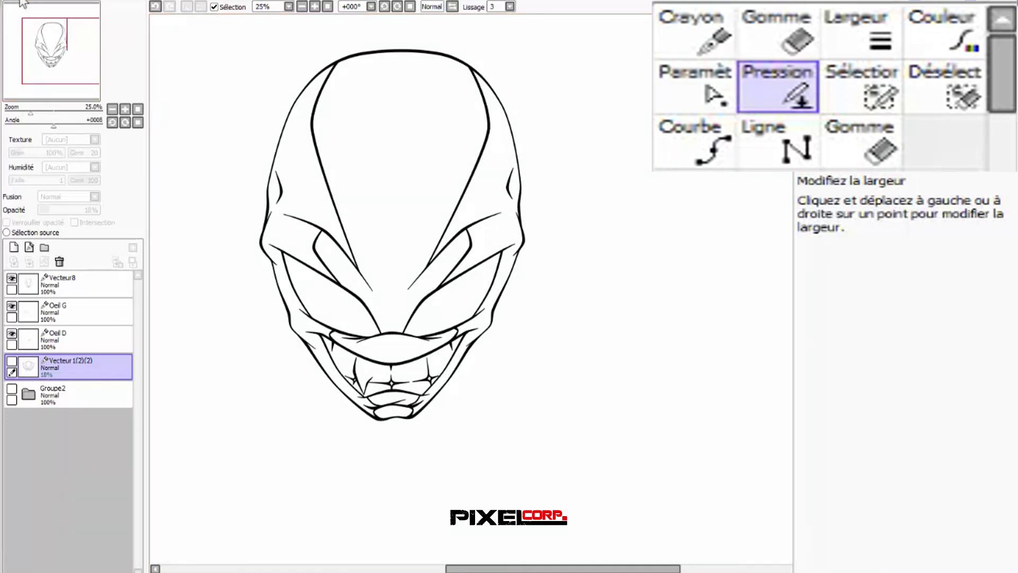
pyautogui.scroll(-1, 293, 196)
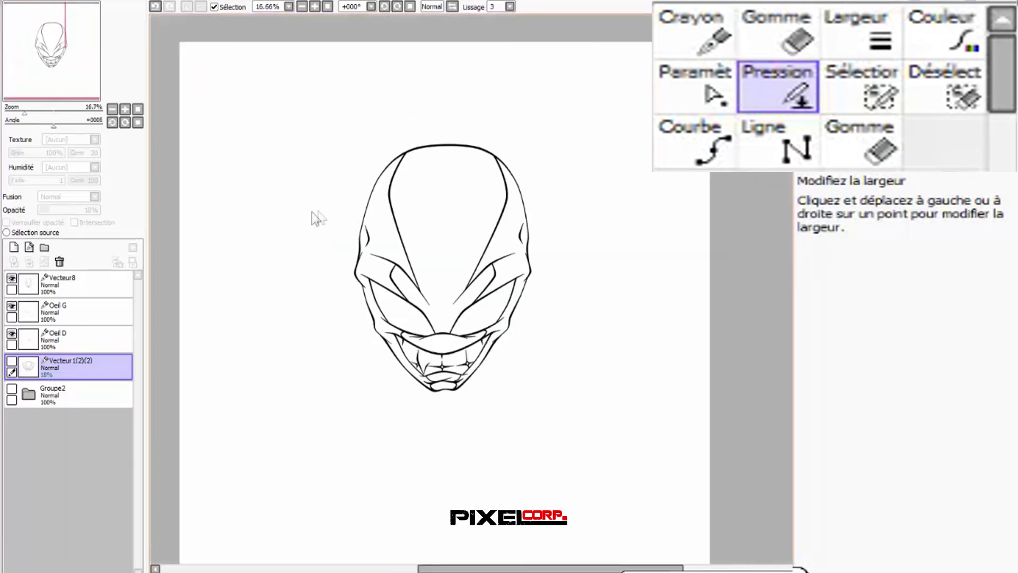